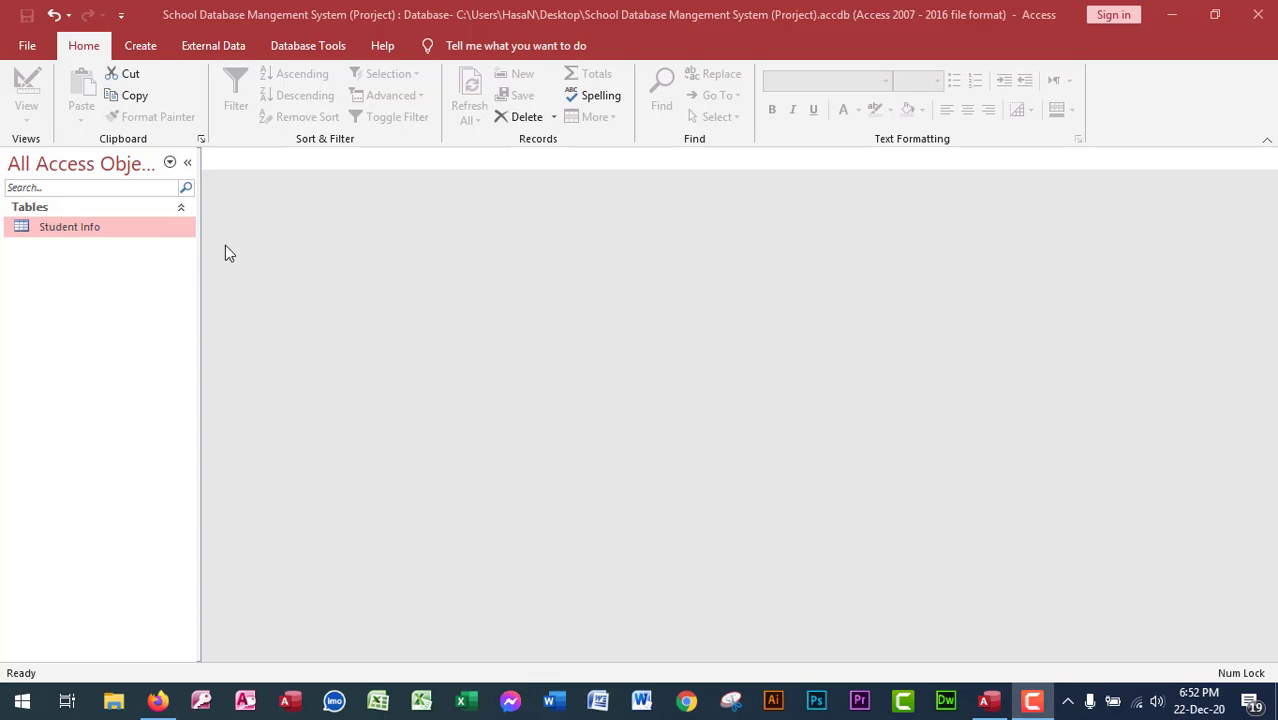
Delete the old Student Info table.
right_click(72, 233)
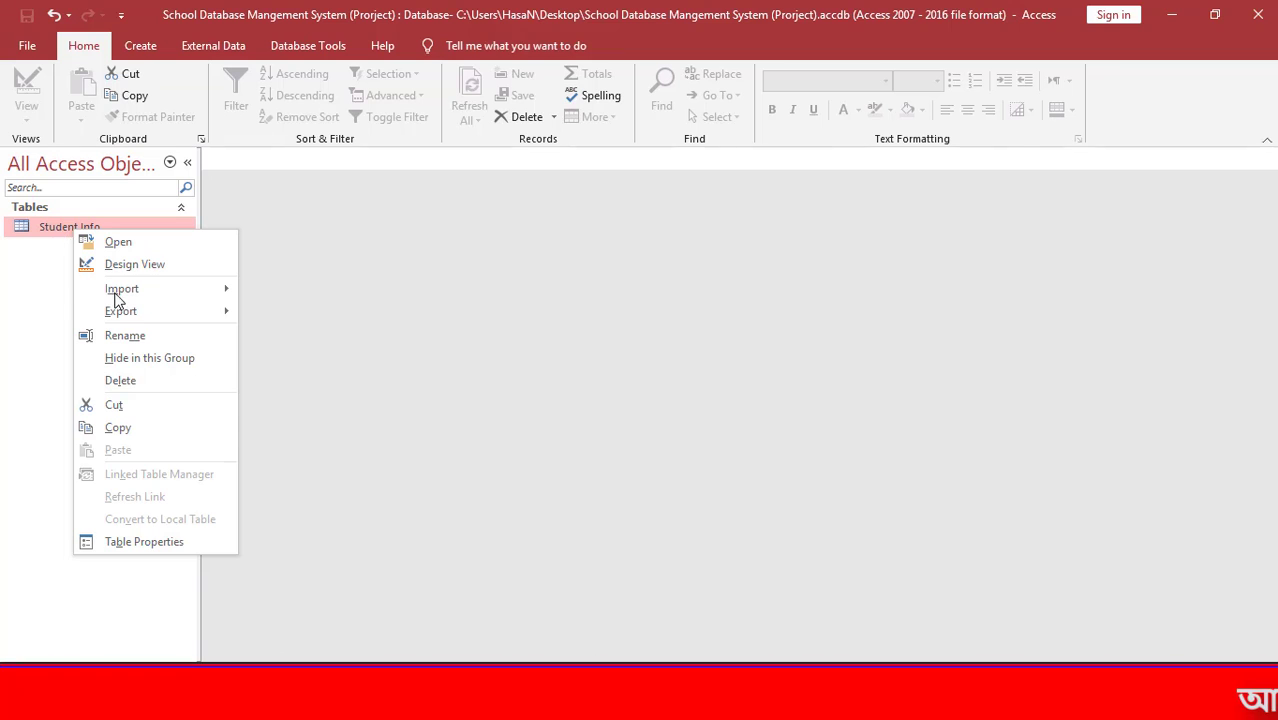
left_click(135, 379)
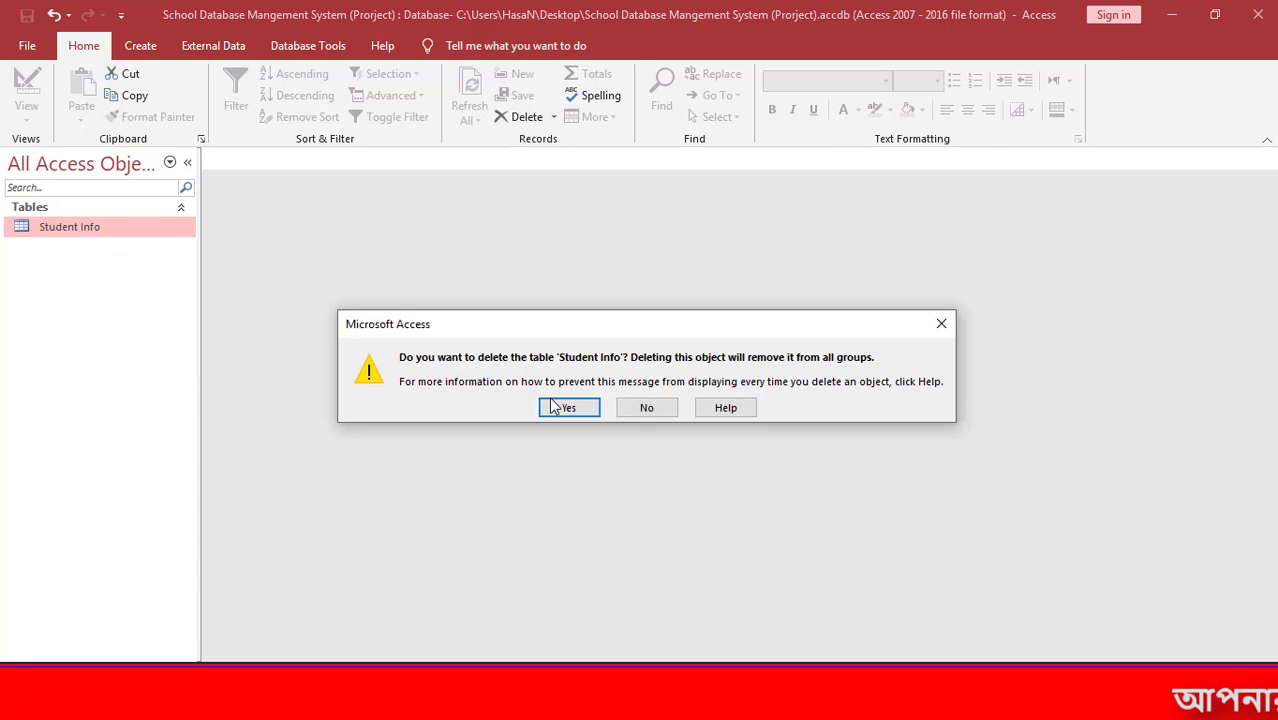
left_click(556, 404)
Create a new blank table and save it as StudenInfo.
left_click(141, 46)
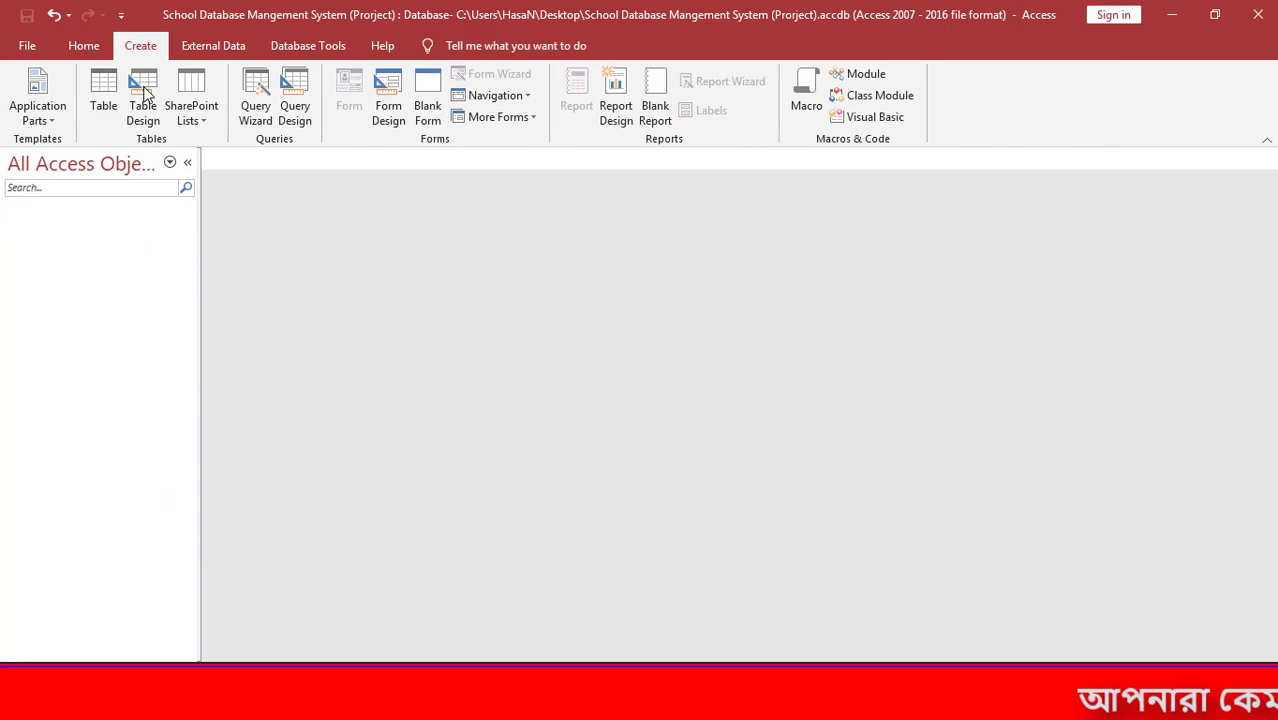
left_click(100, 98)
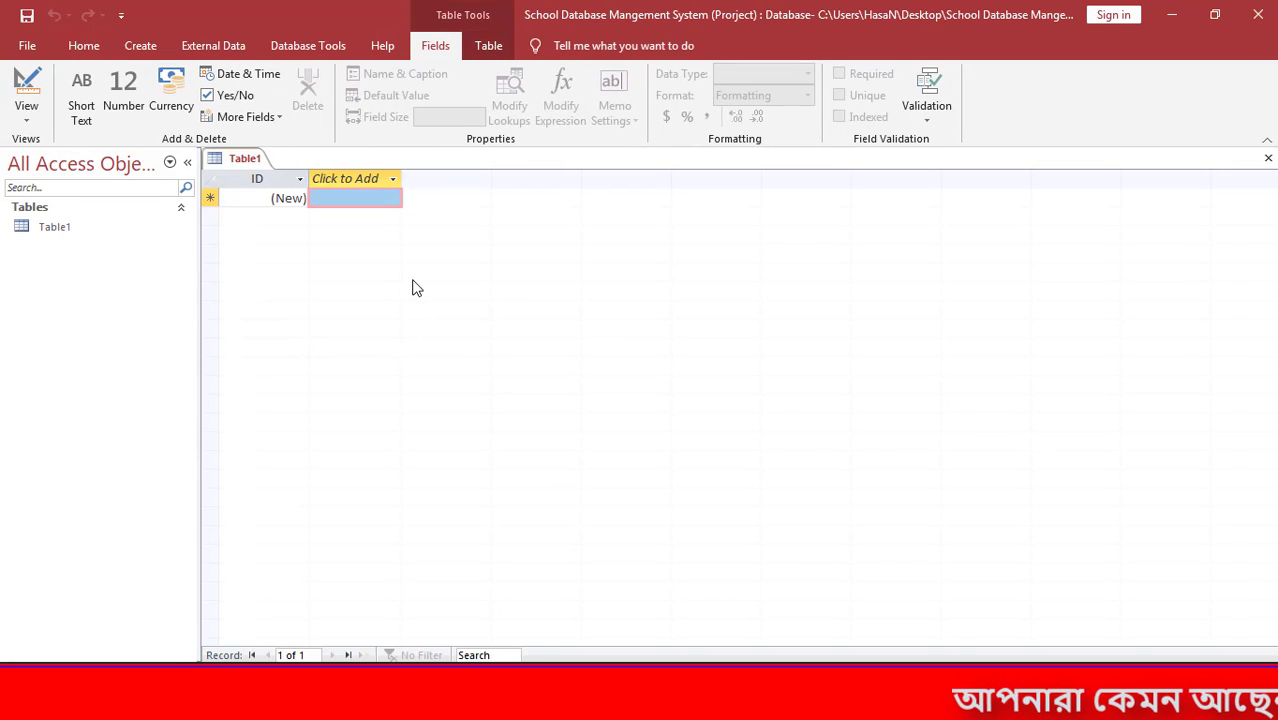
key("ctrl+s")
type("S")
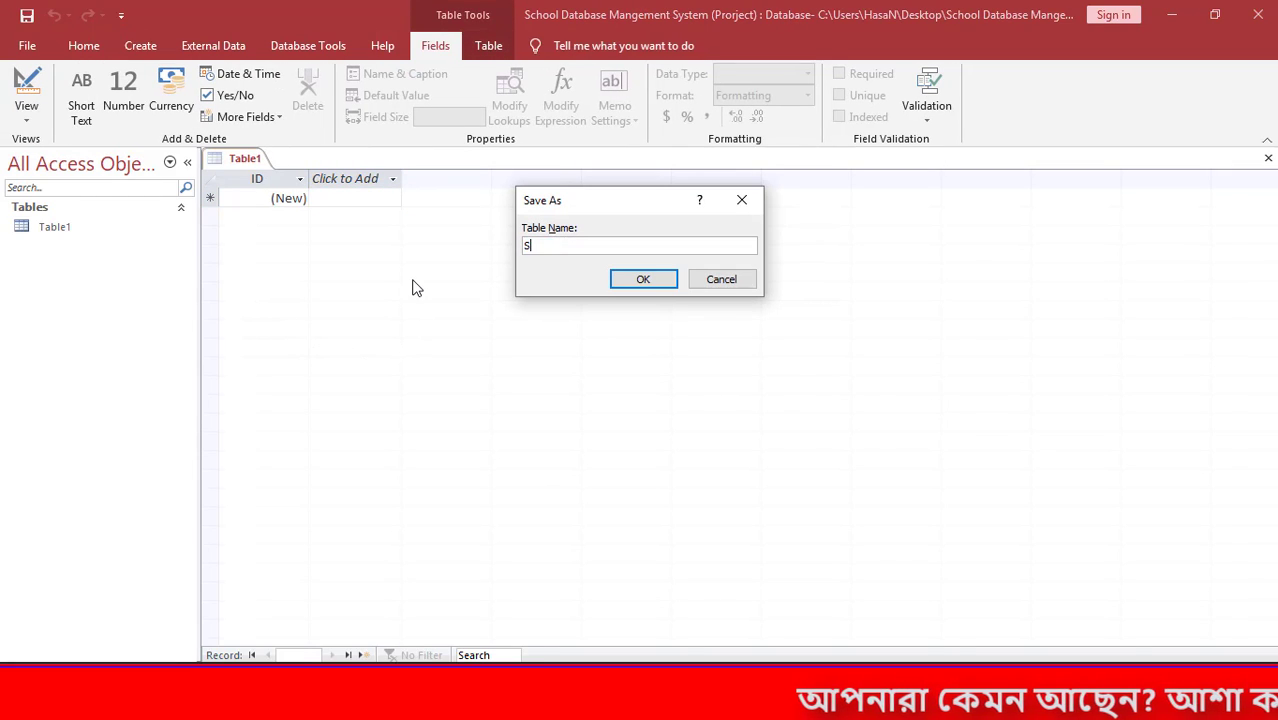
type("tud")
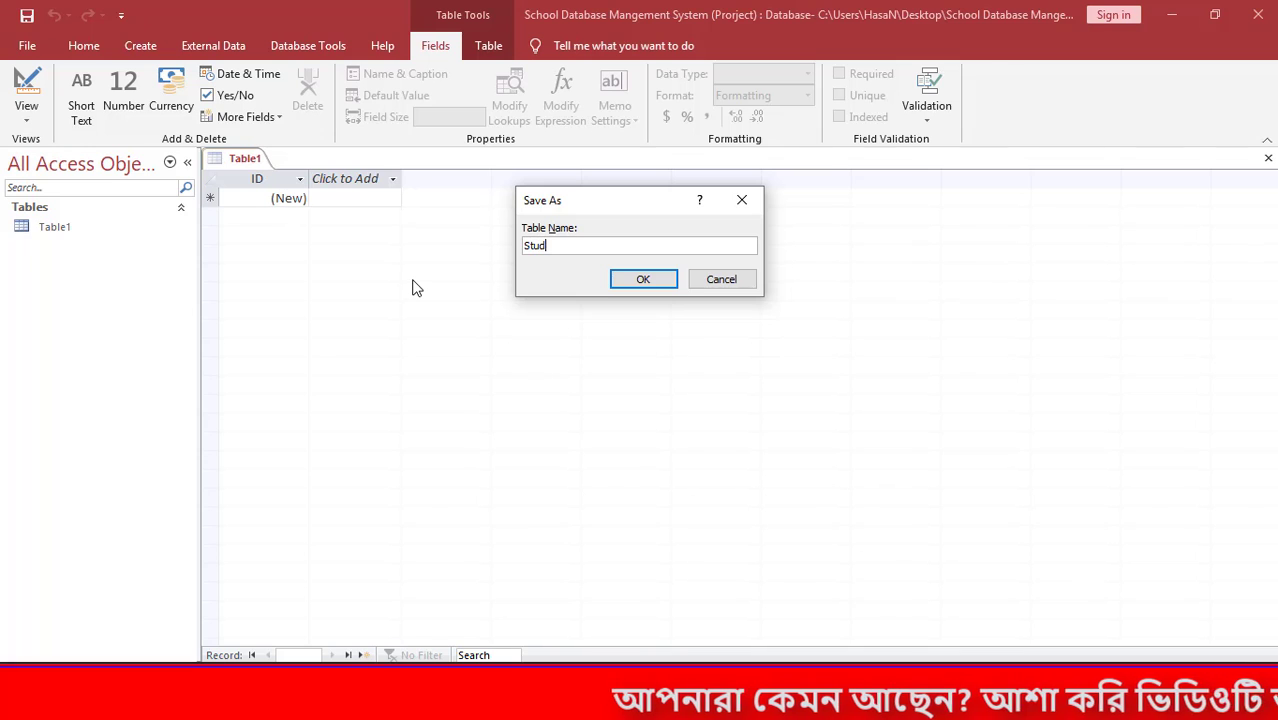
type("enInfo")
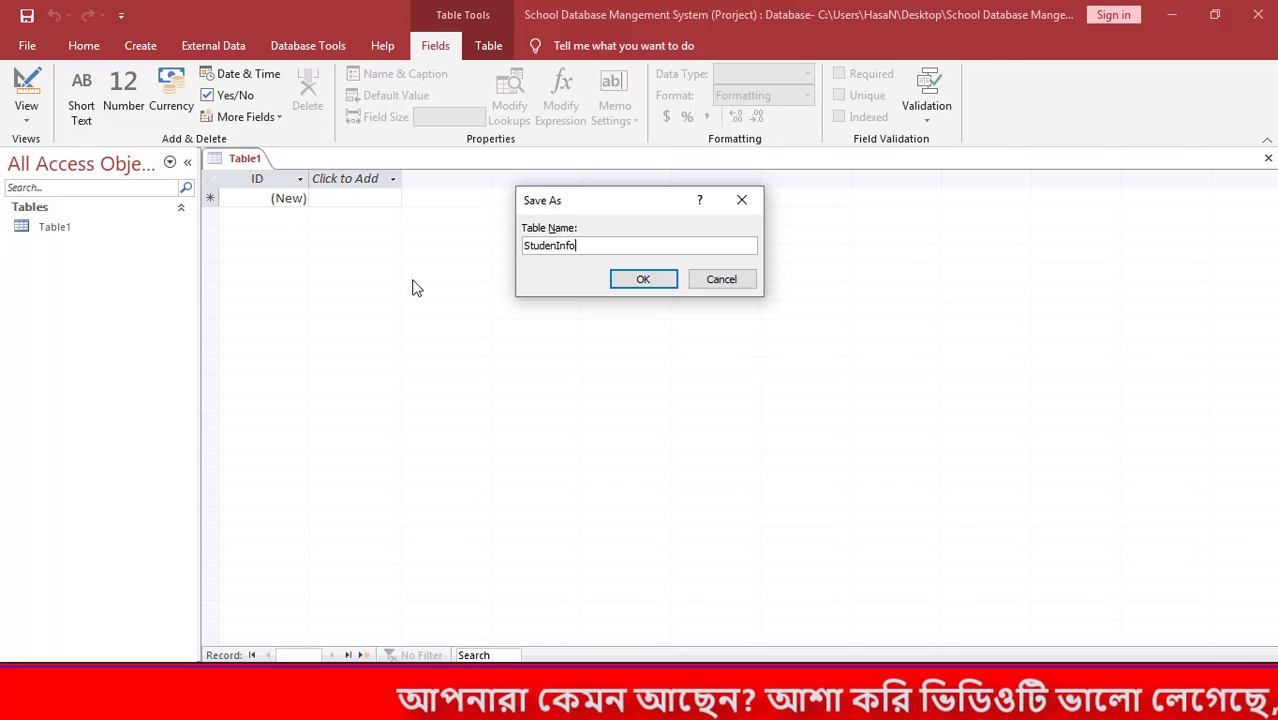
left_click(643, 280)
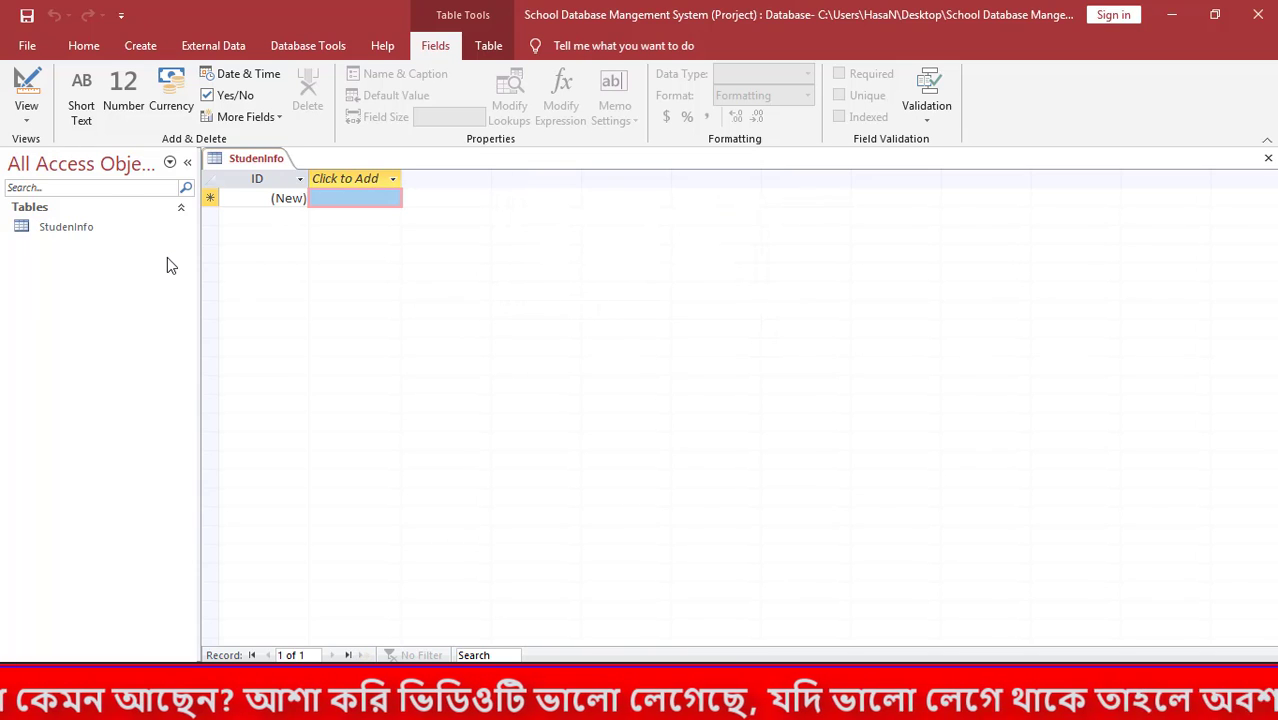
In StudenInfo design view, rename the ID field to StudentID, leaving it AutoNumber.
right_click(44, 234)
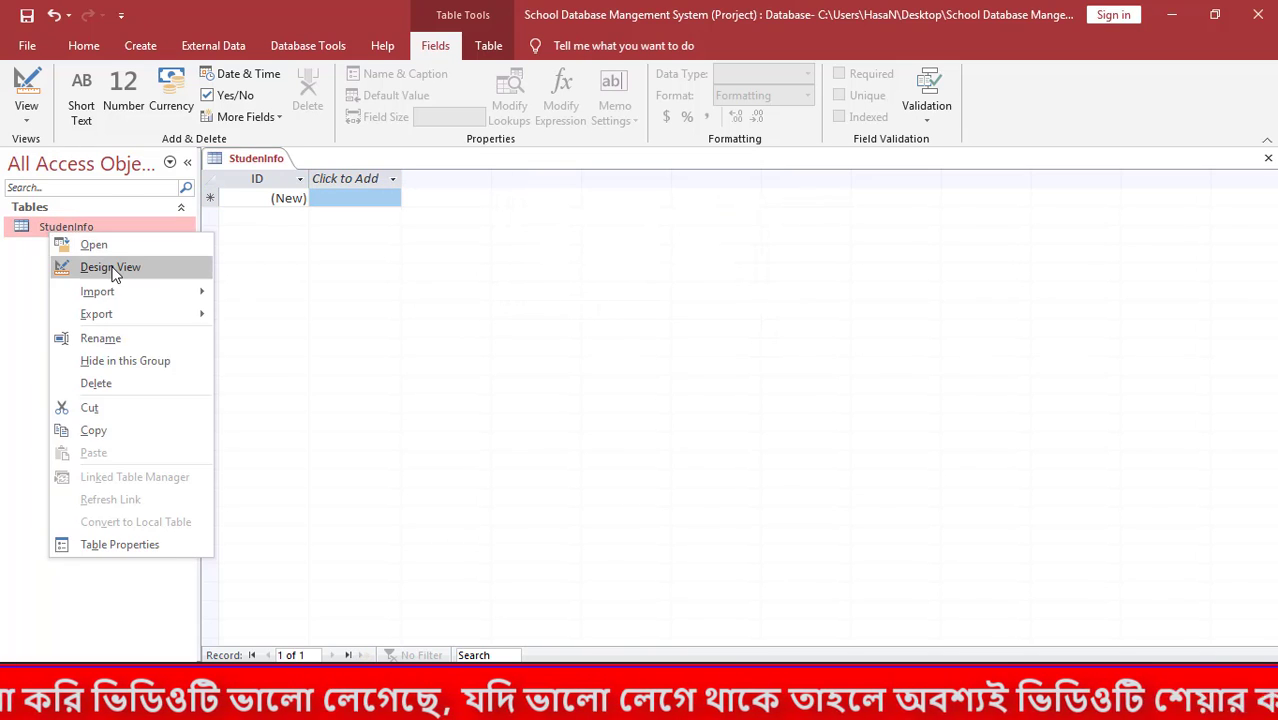
left_click(62, 263)
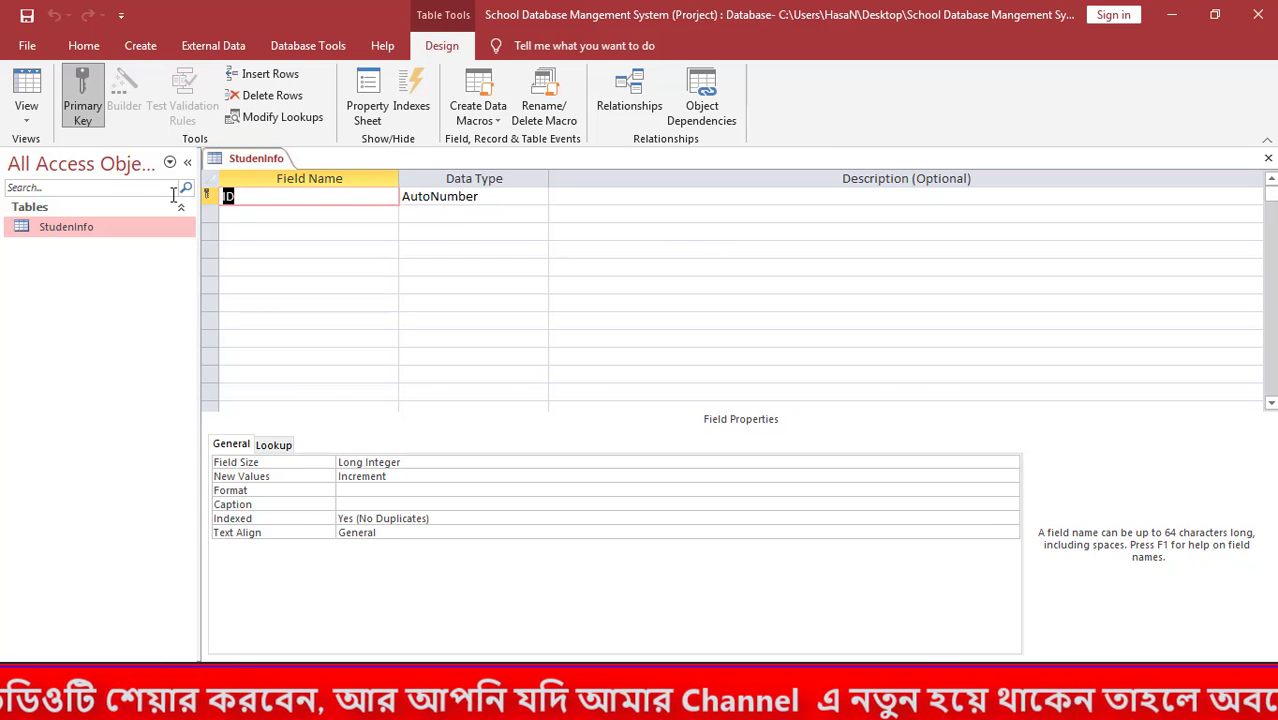
type("Stude")
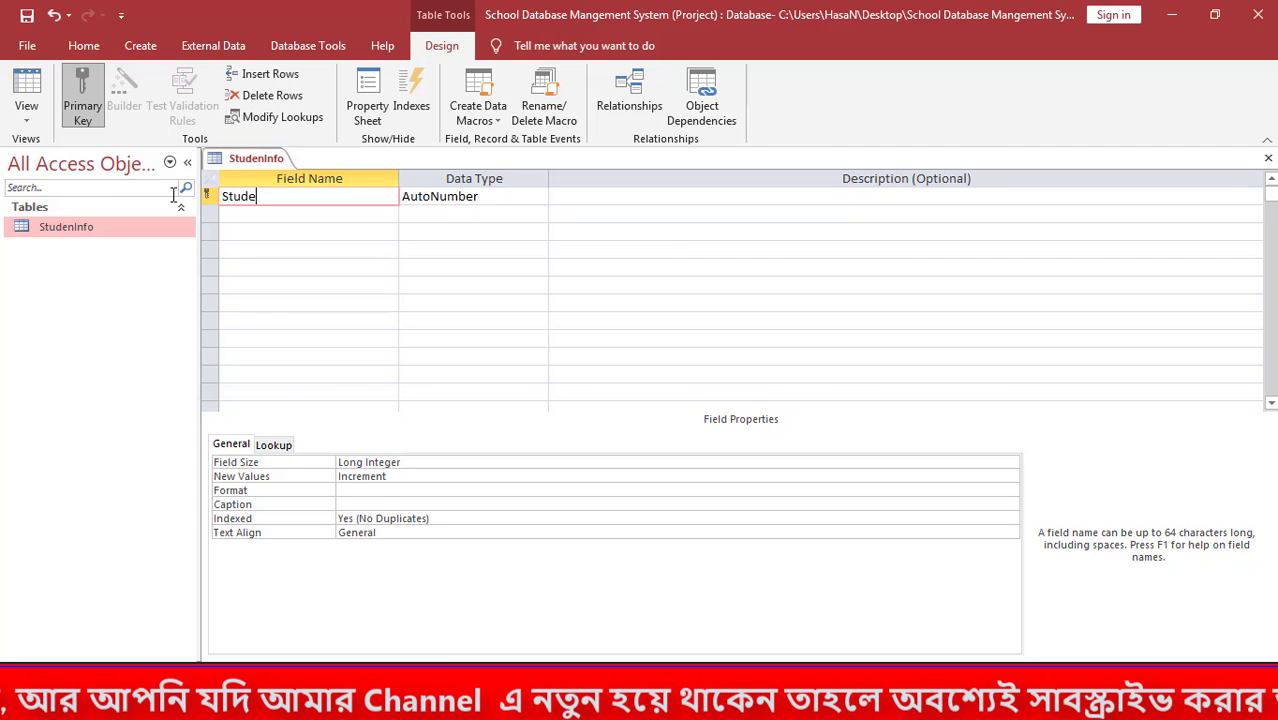
type("ntID")
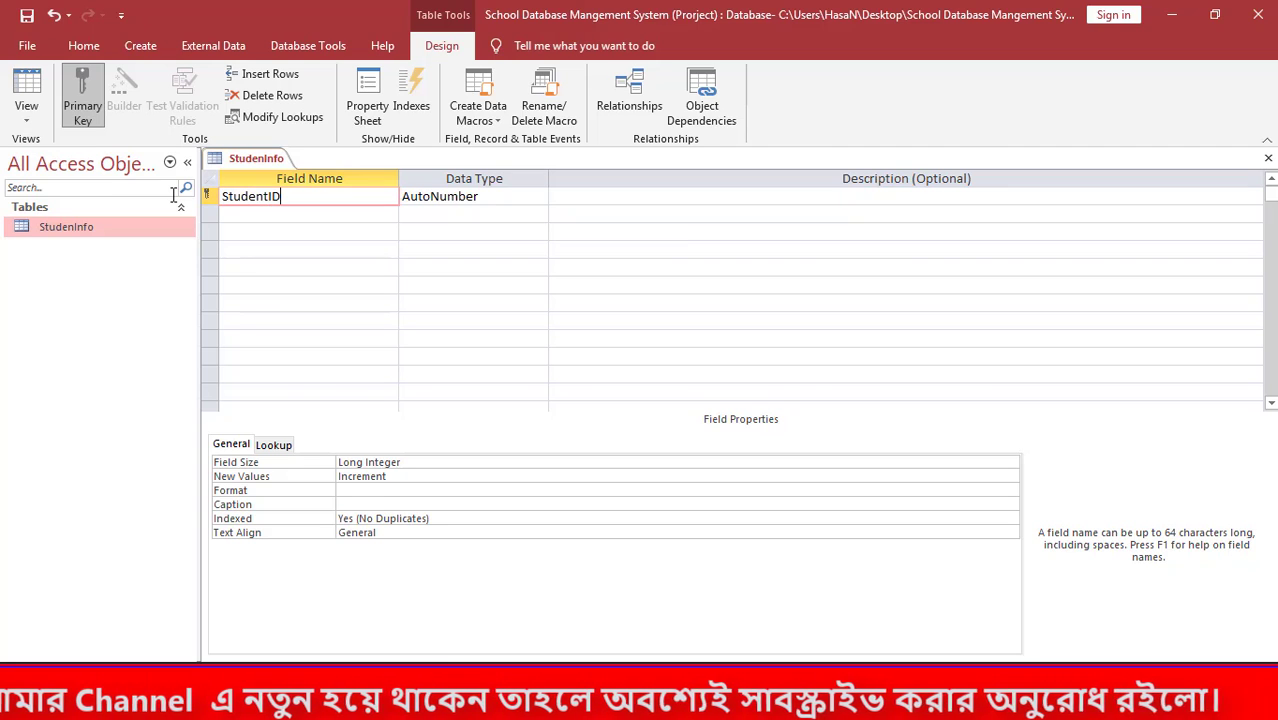
key("Tab")
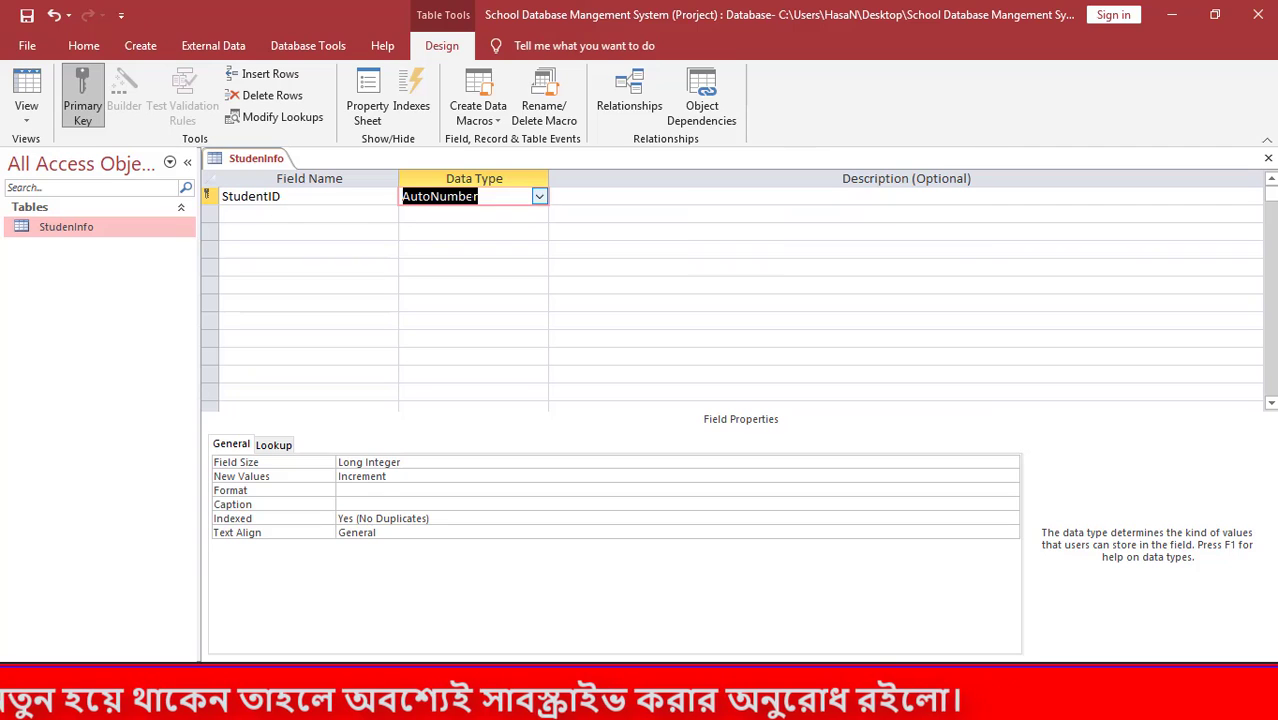
left_click(539, 198)
left_click(540, 200)
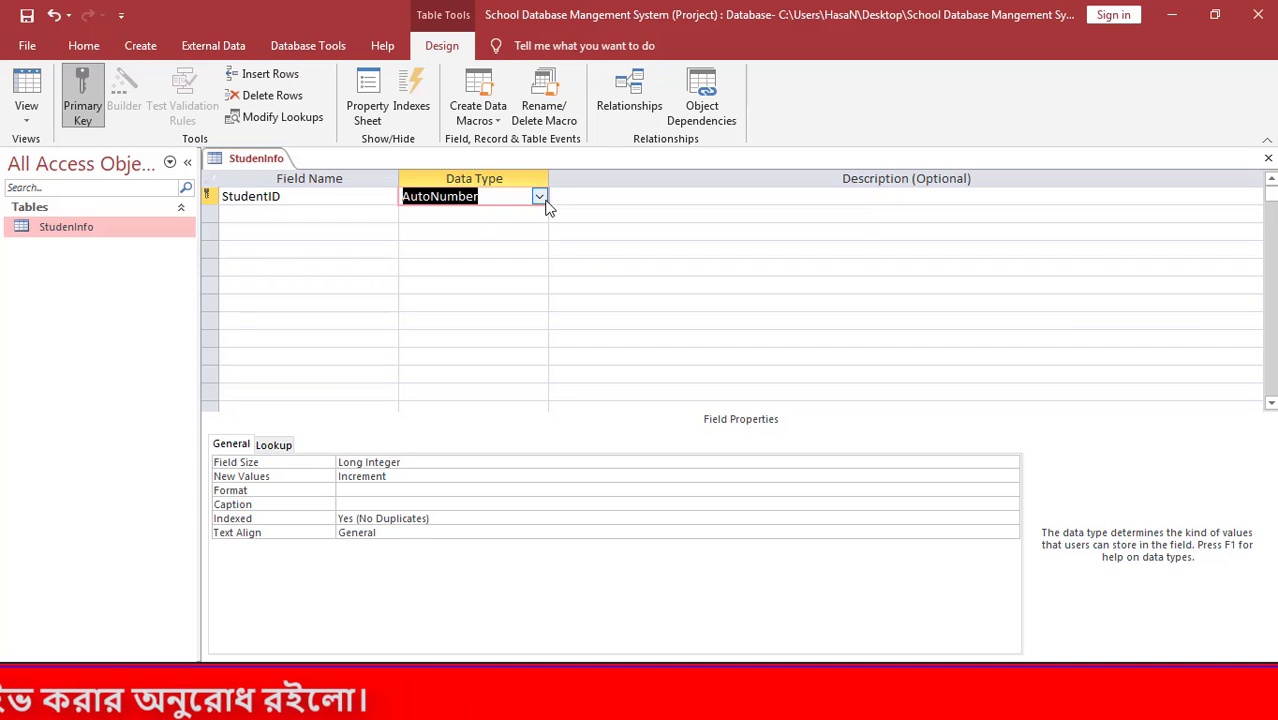
left_click(342, 213)
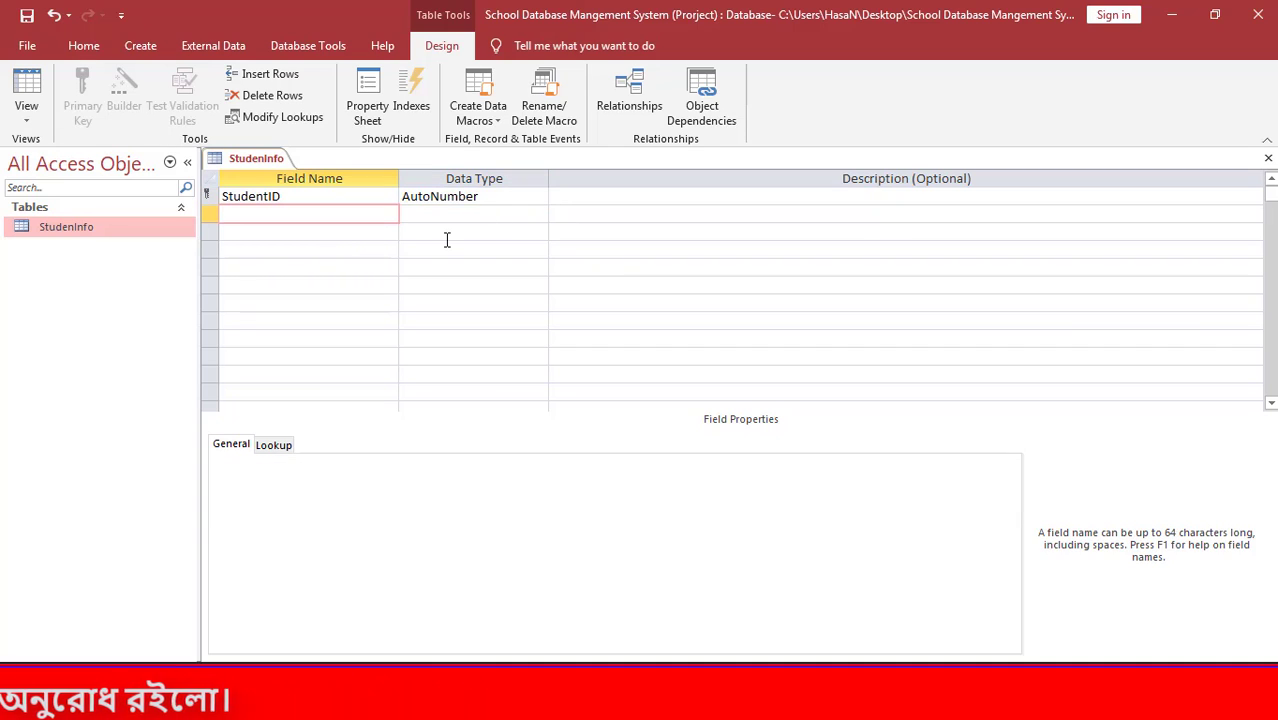
Add a StudentName field as Short Text with field size 255.
type("Stude")
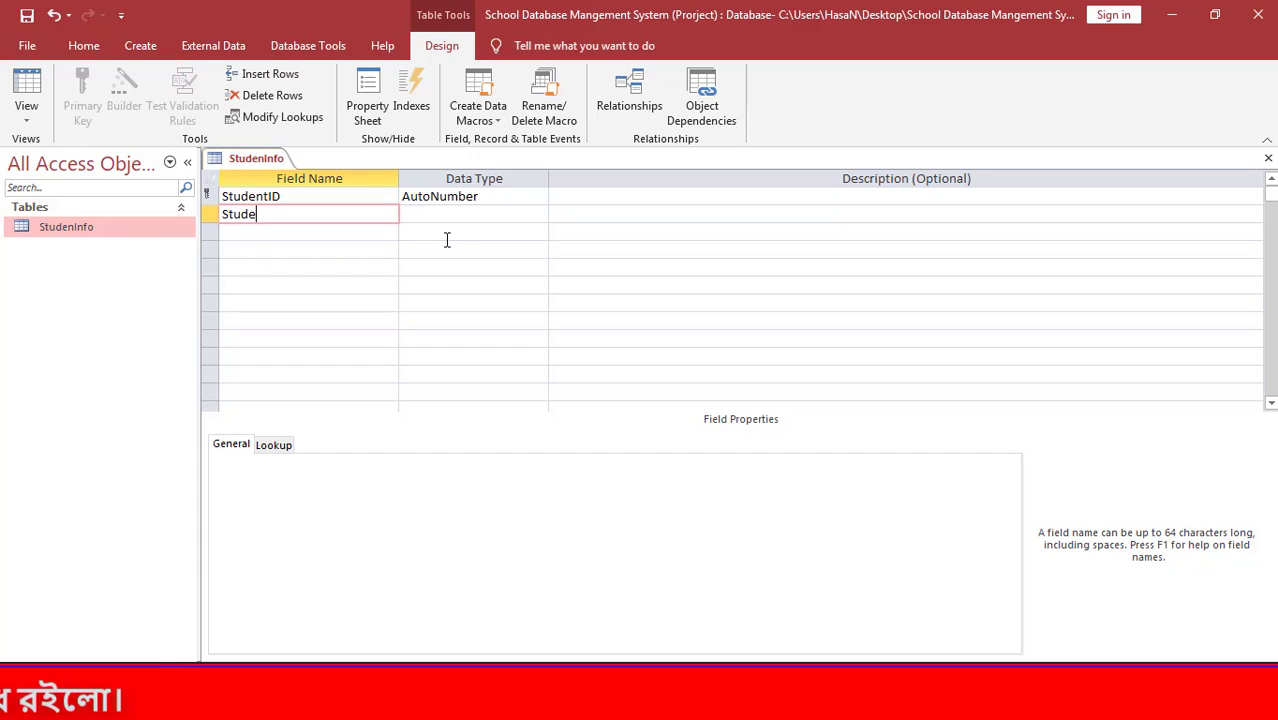
type("ntName")
key("Tab")
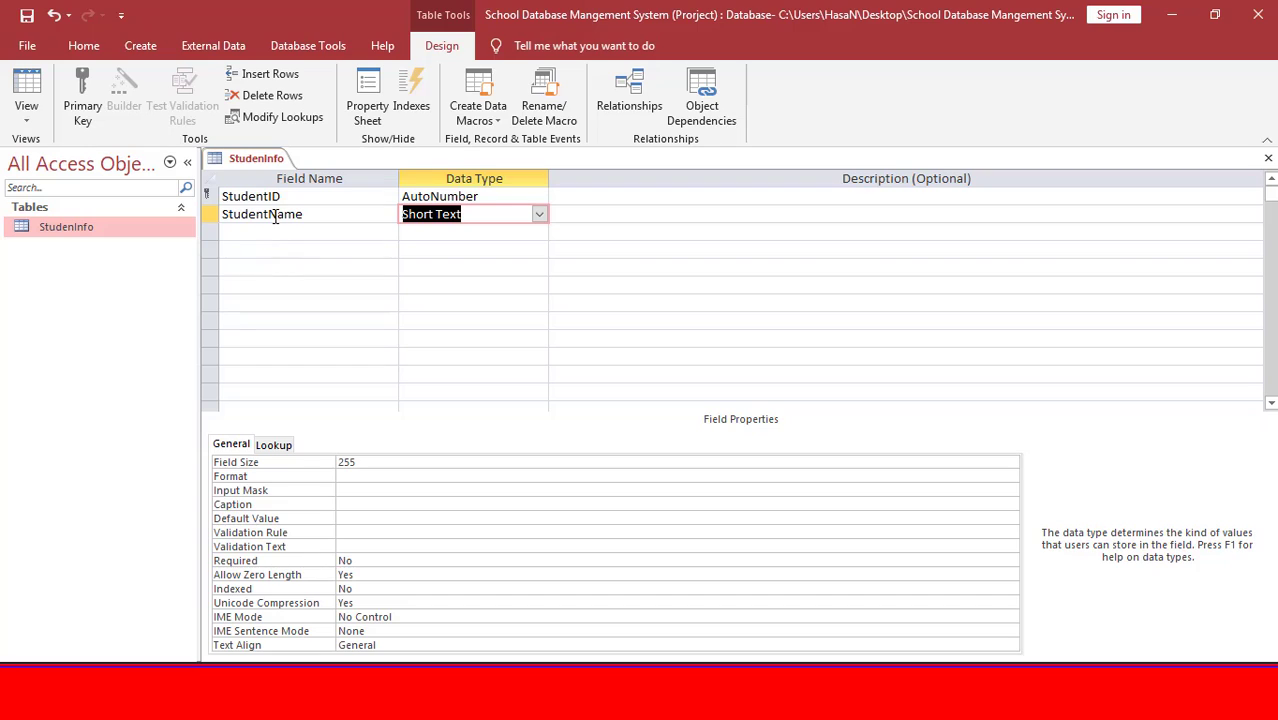
double_click(318, 214)
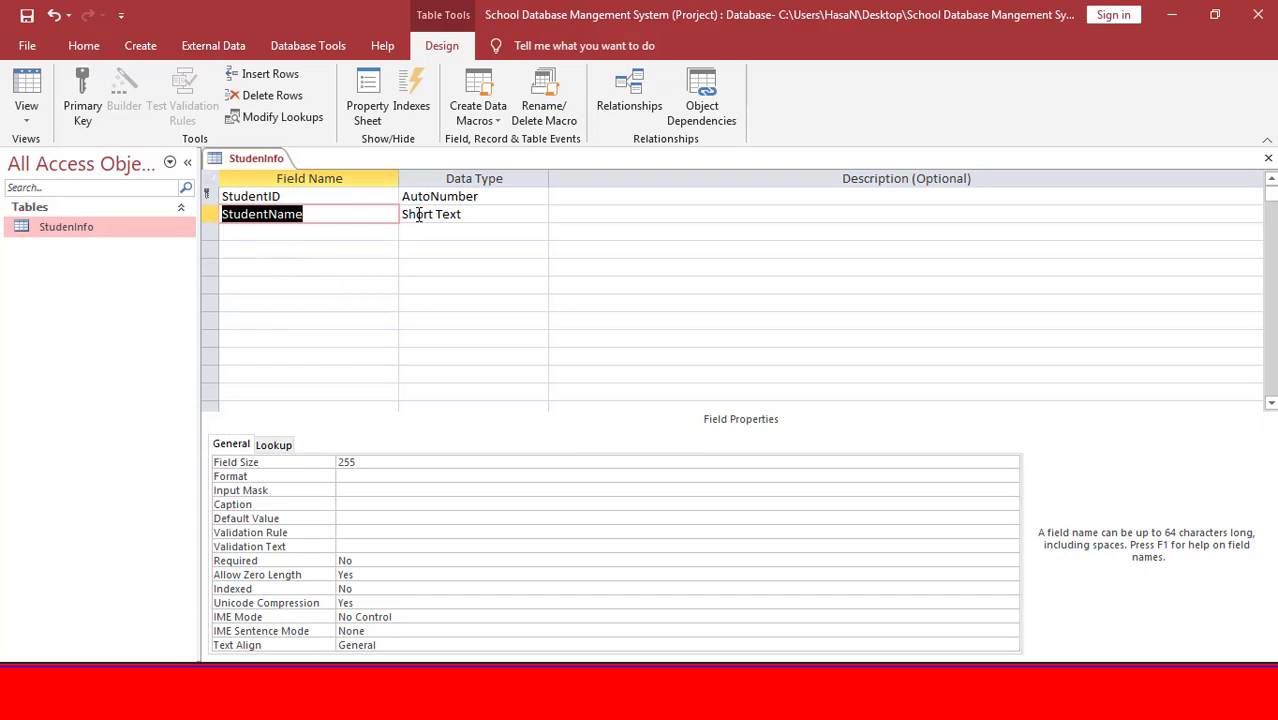
left_click(331, 218)
left_click(529, 216)
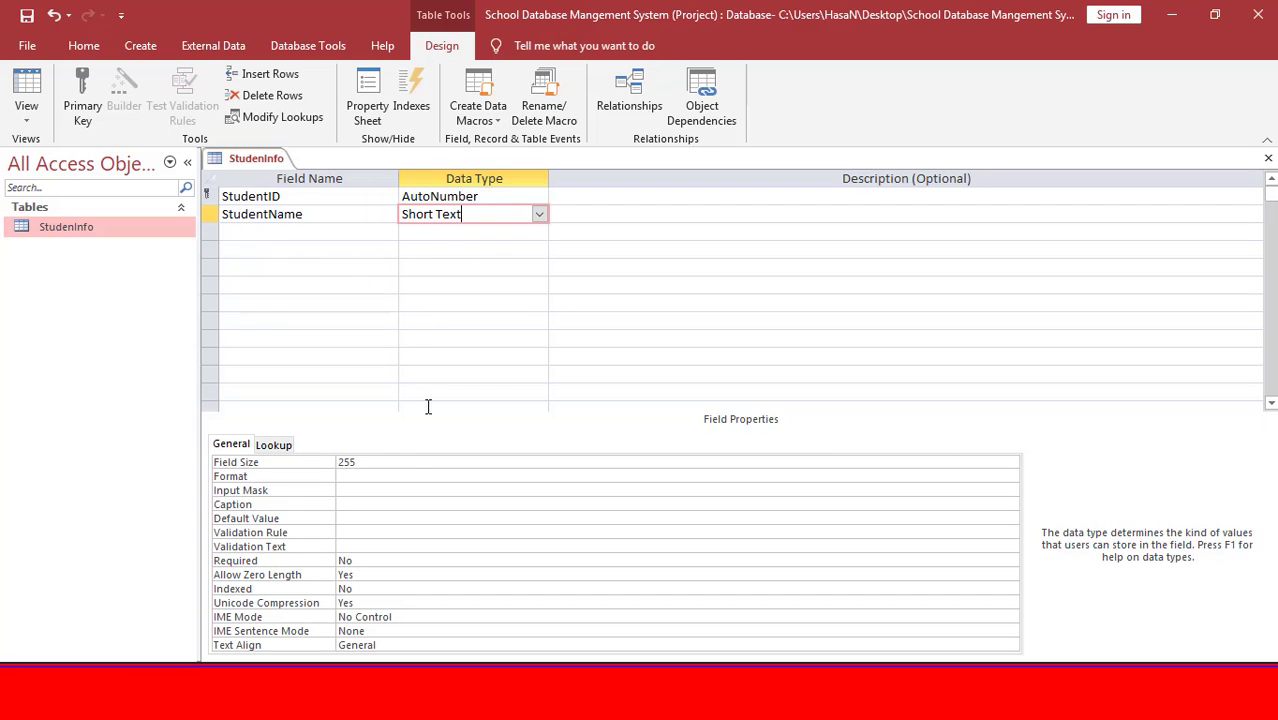
left_click(318, 461)
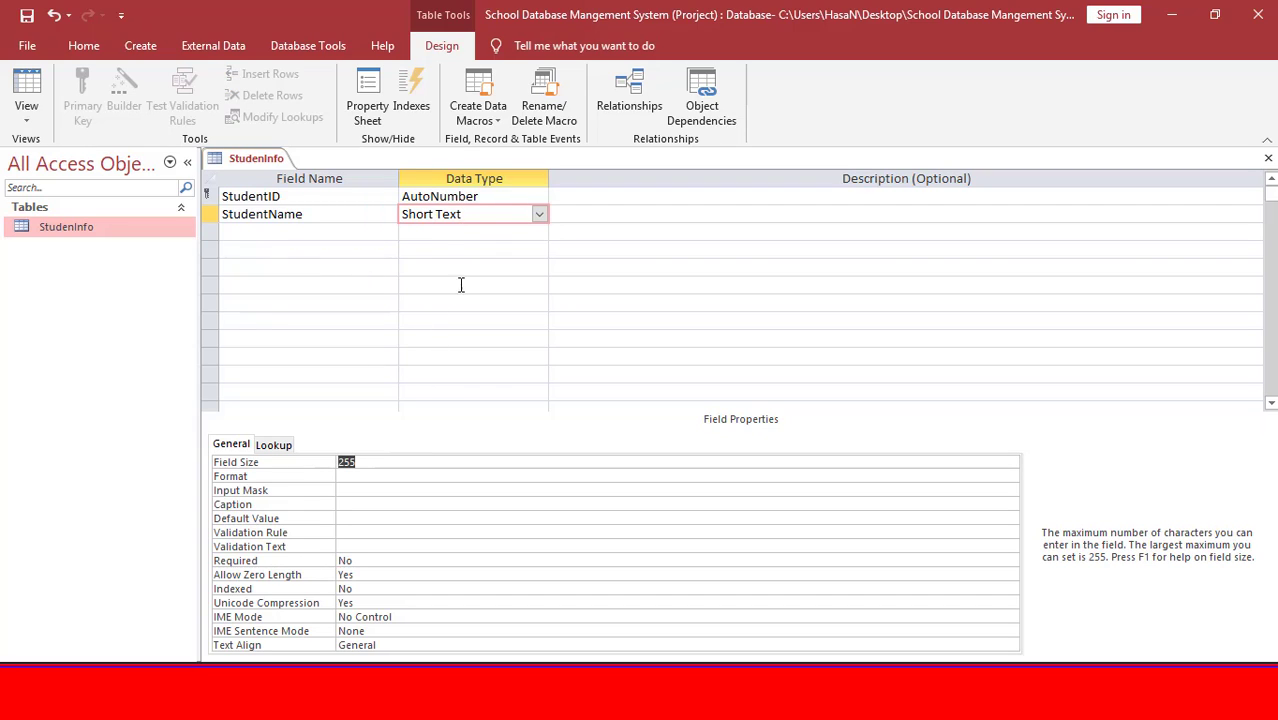
left_click(365, 232)
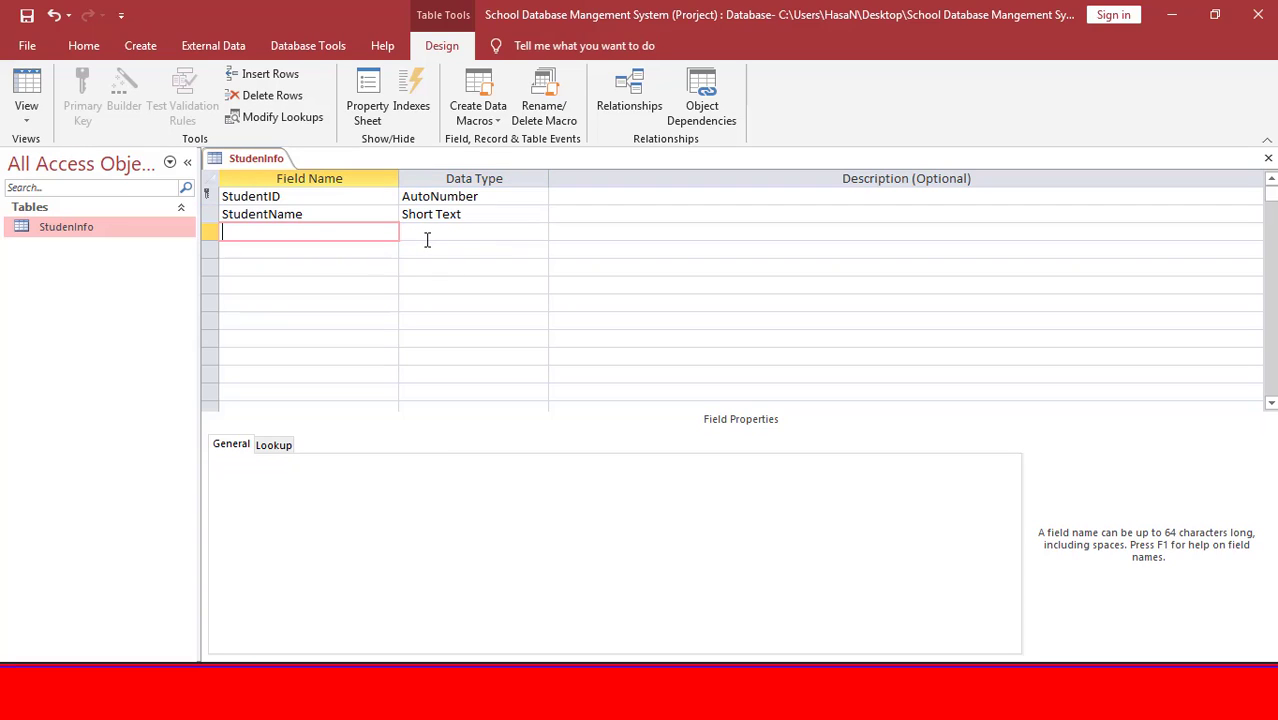
Add FathersName and MothersName as Short Text fields.
type("Fat")
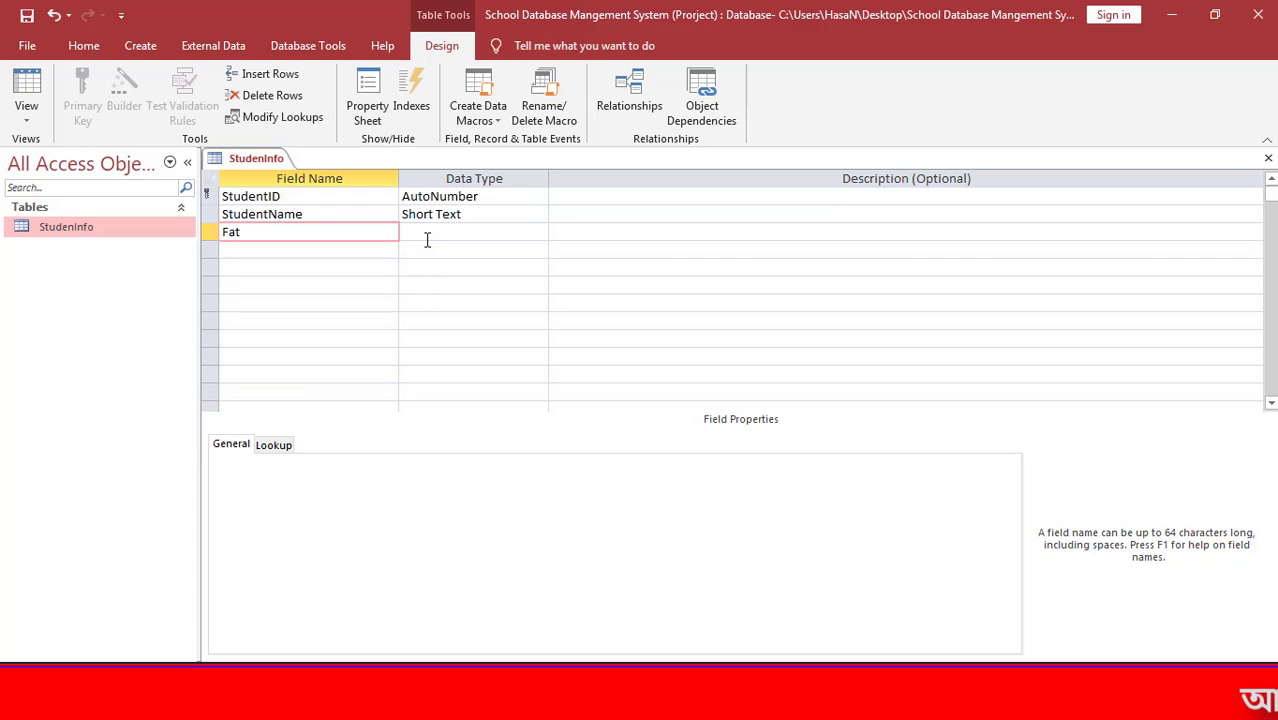
type("hersName")
key("Tab")
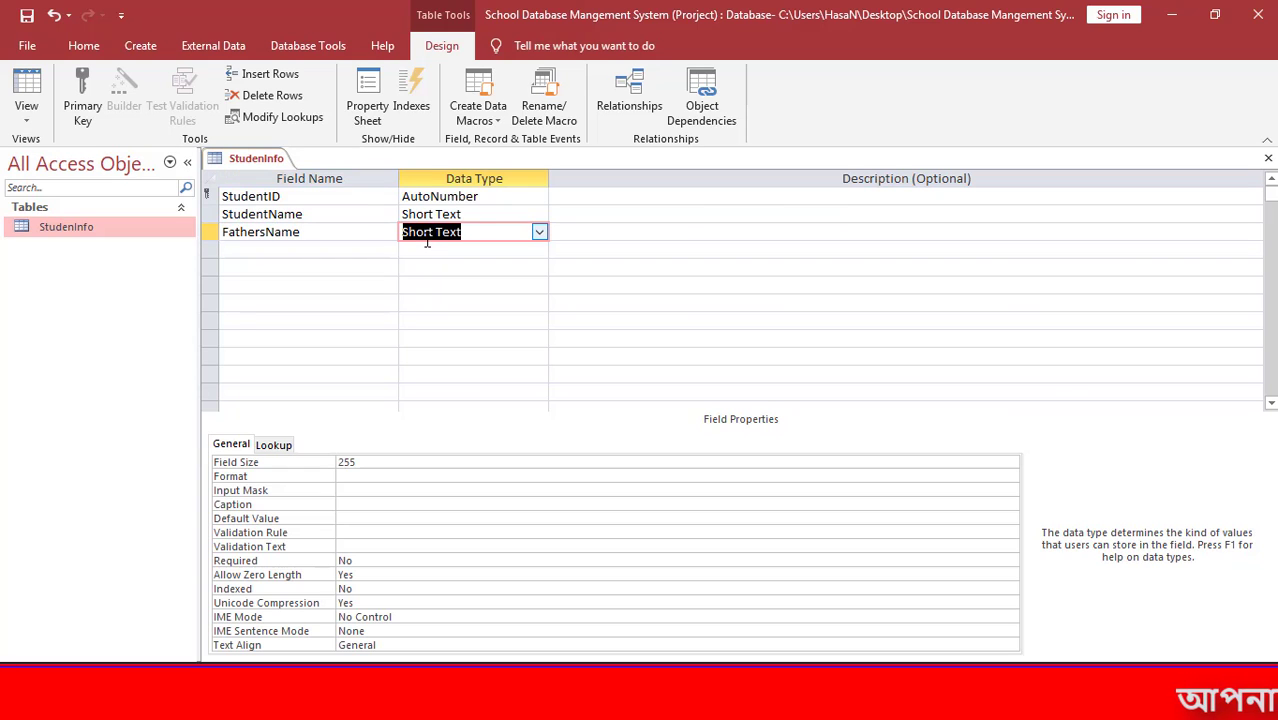
key("Tab")
key("Tab")
type("Moth")
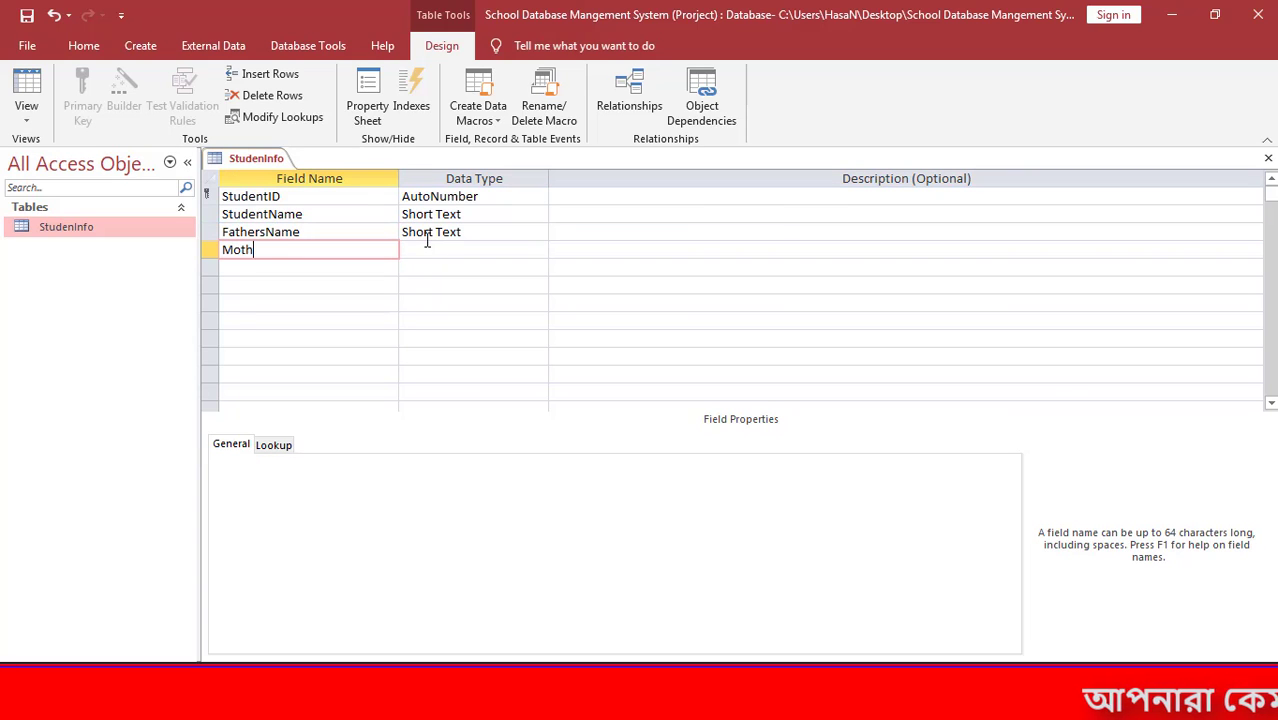
type("ersName")
key("Tab")
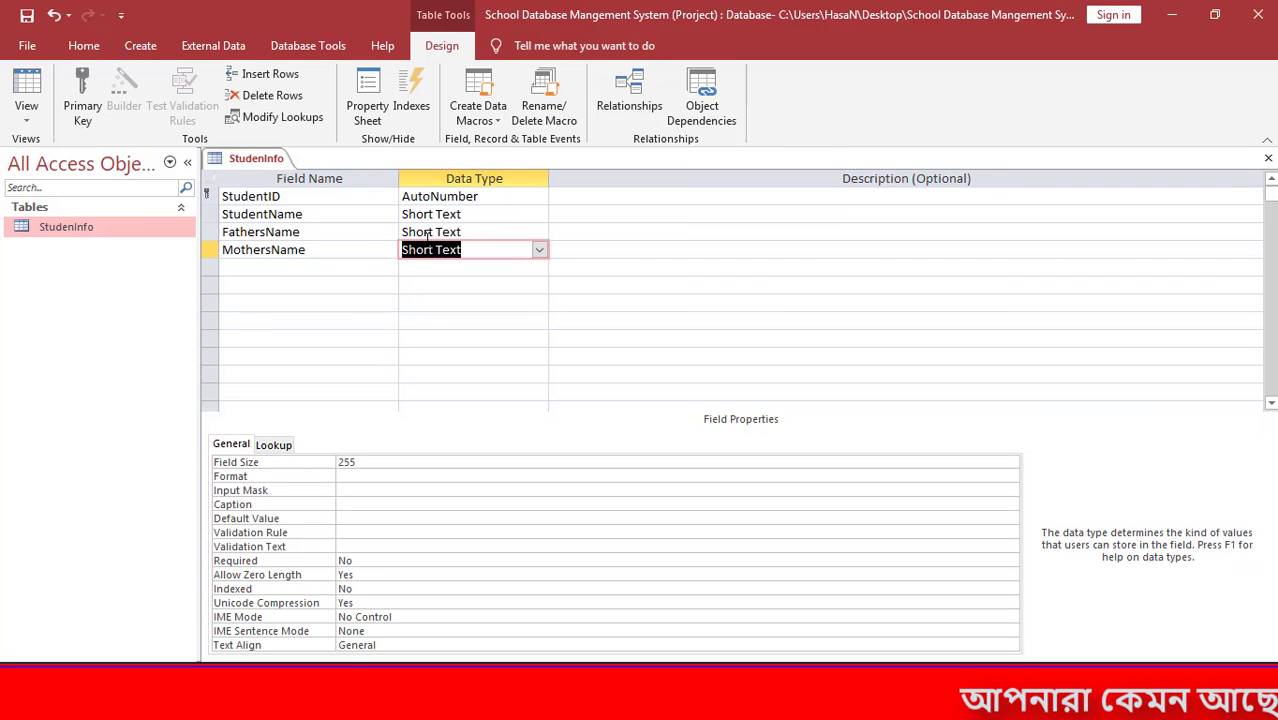
key("Tab")
key("Tab")
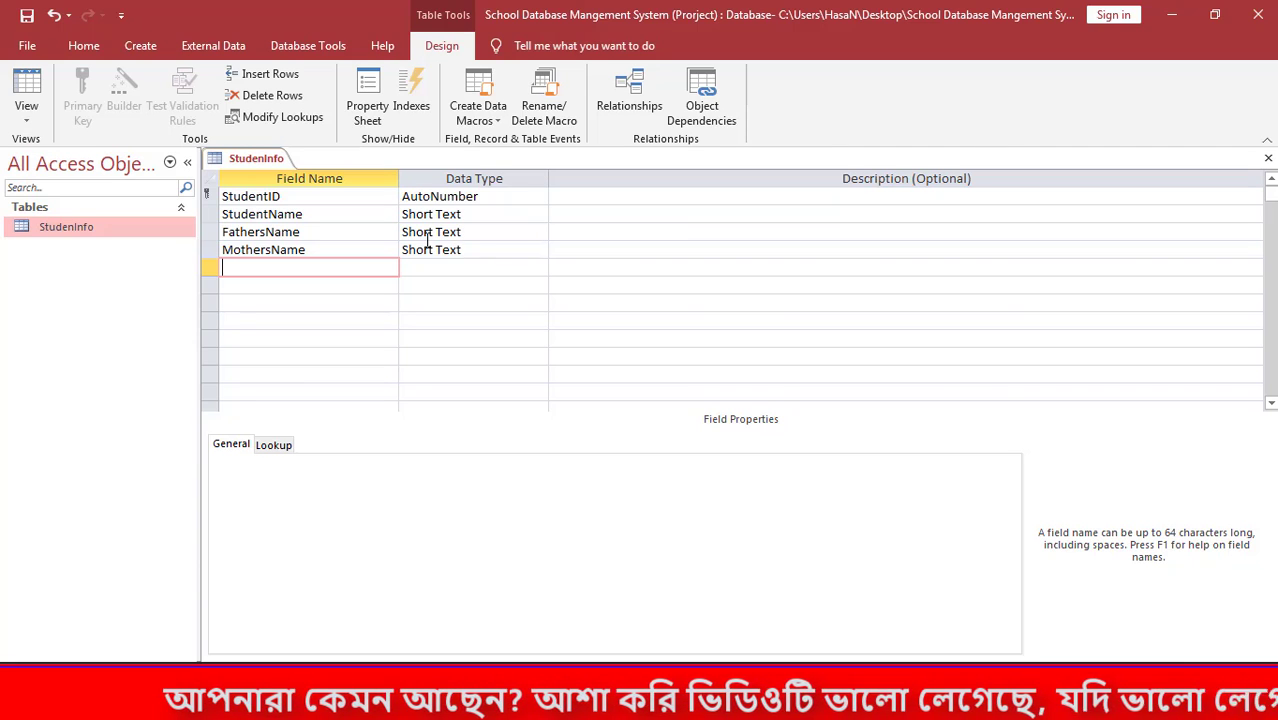
Add Address as Short Text and DOB as a Date/Time field.
type("Ad")
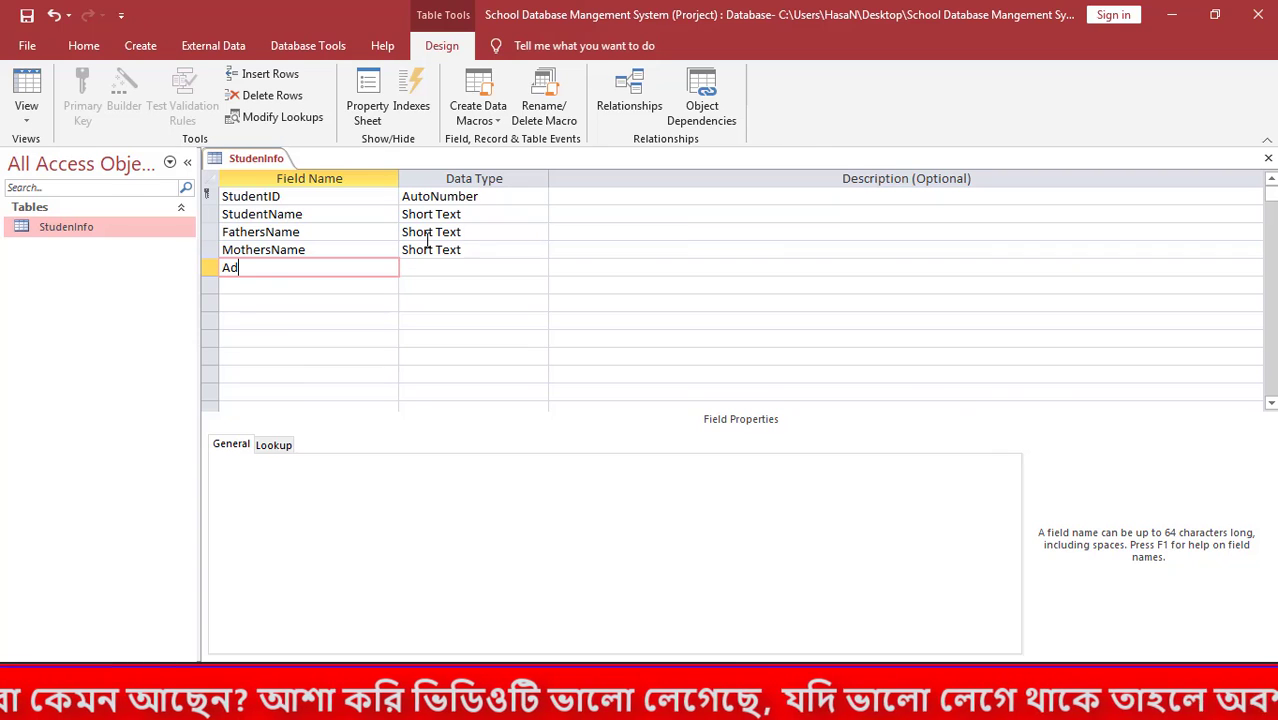
type("dress")
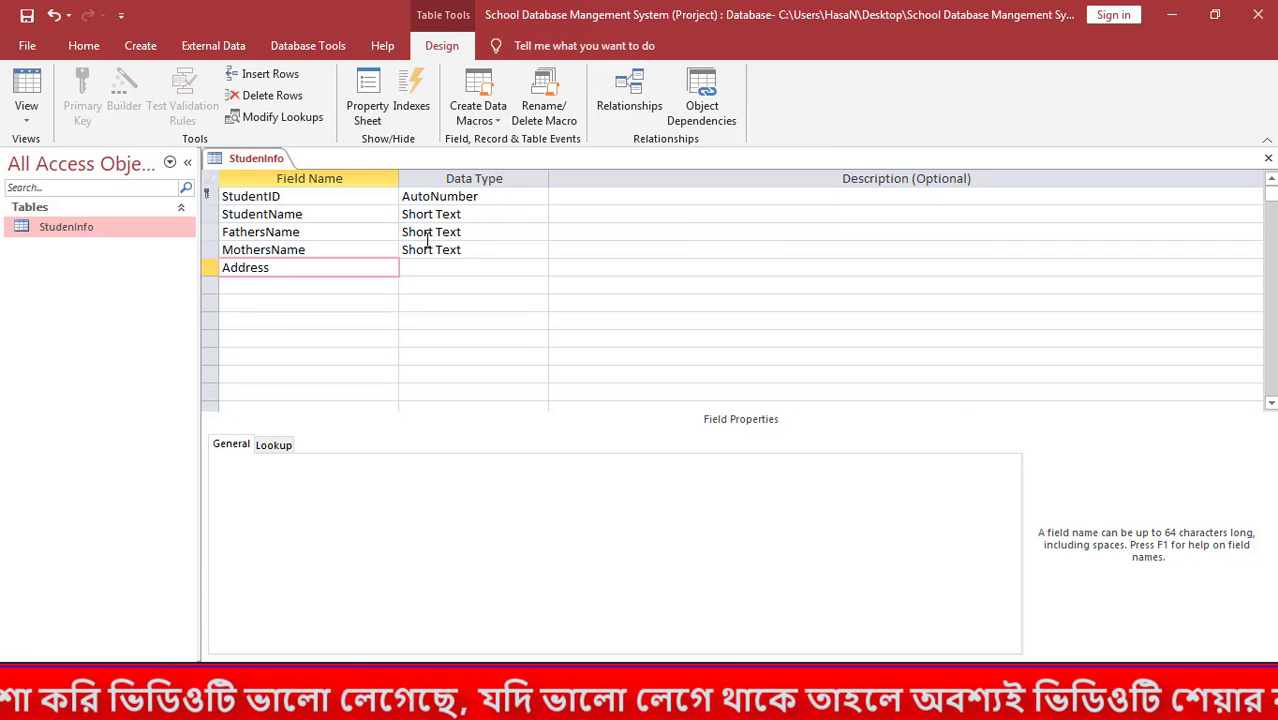
key("Tab")
key("Tab")
key("Tab")
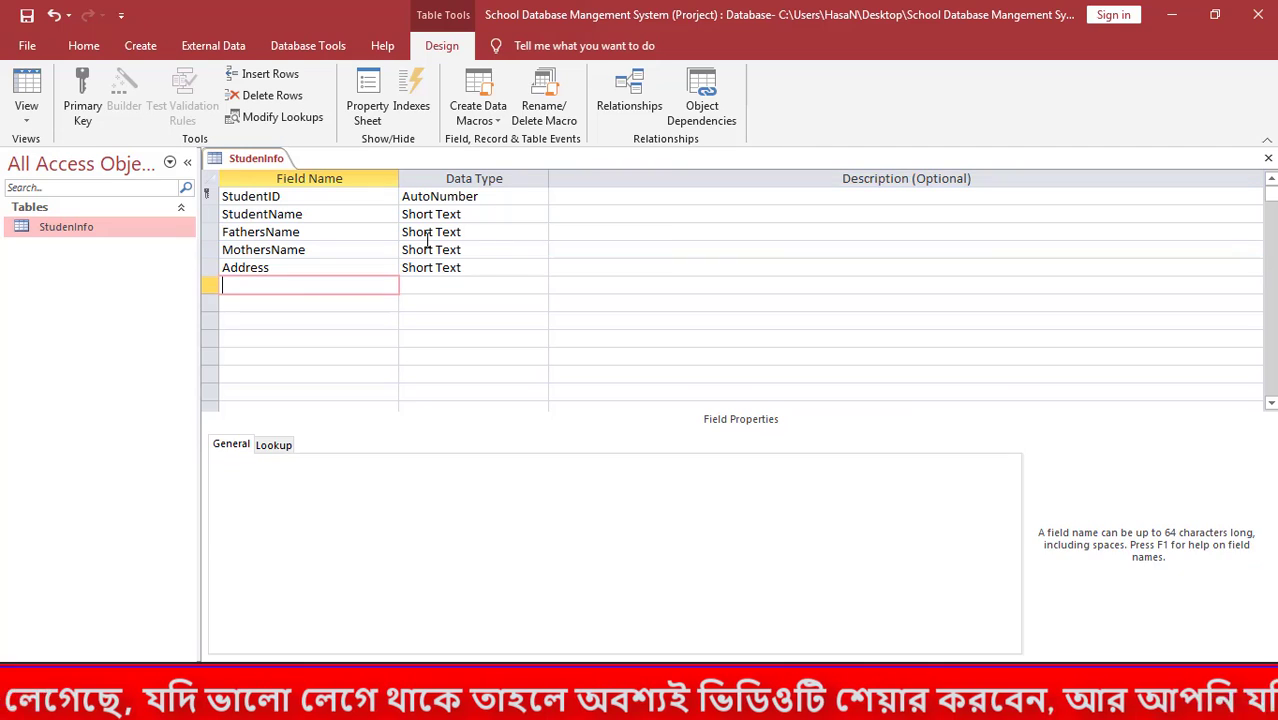
type("DOB")
key("Tab")
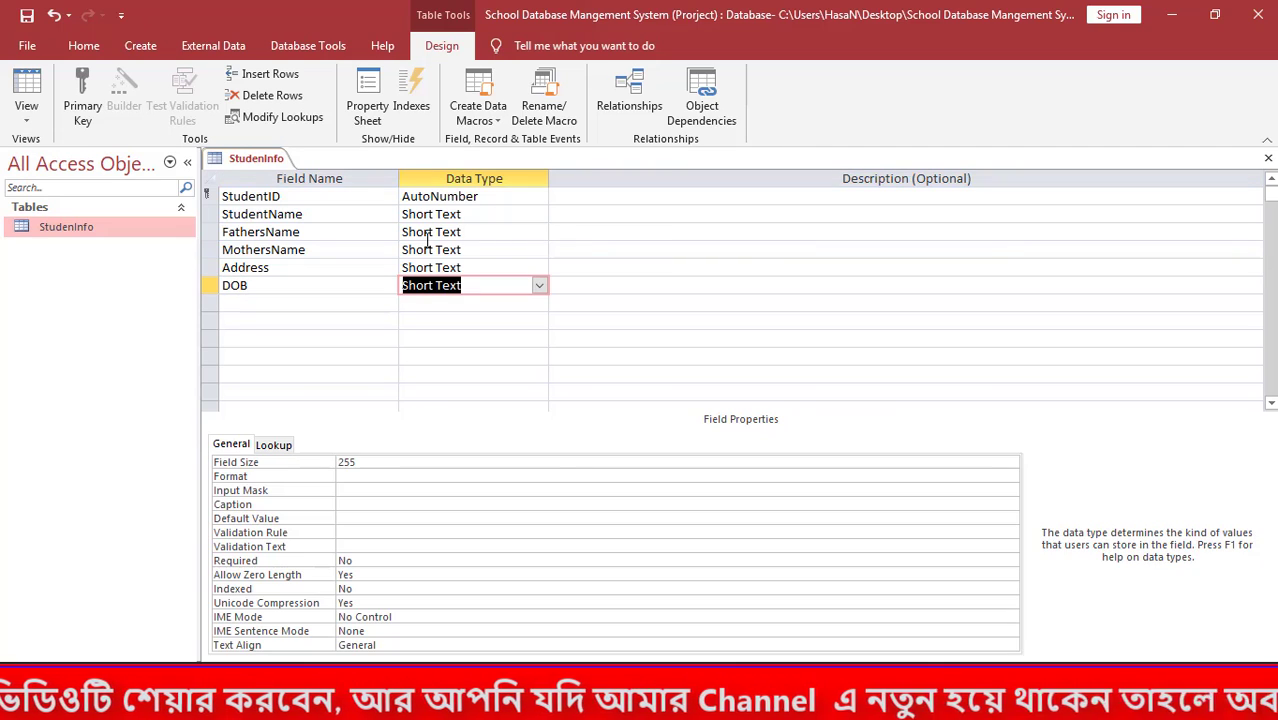
type("a")
key("BackSpace")
key("BackSpace")
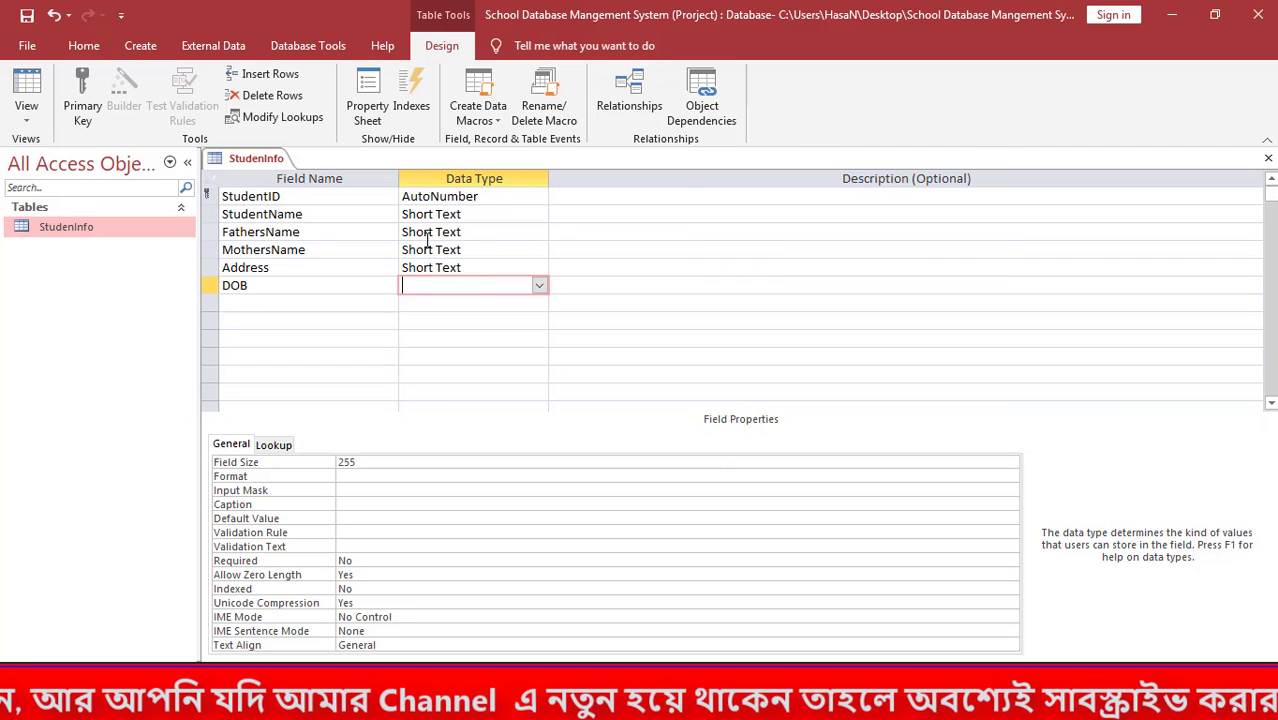
type("date/Time")
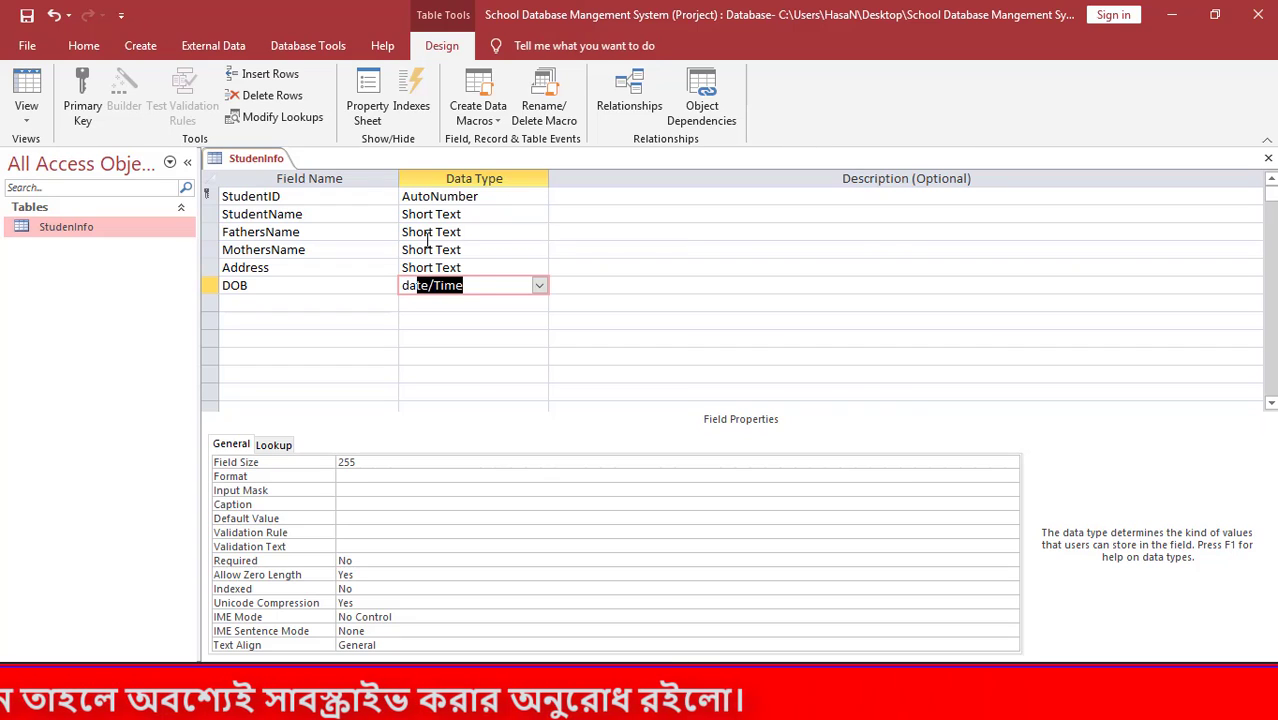
key("Tab")
key("Tab")
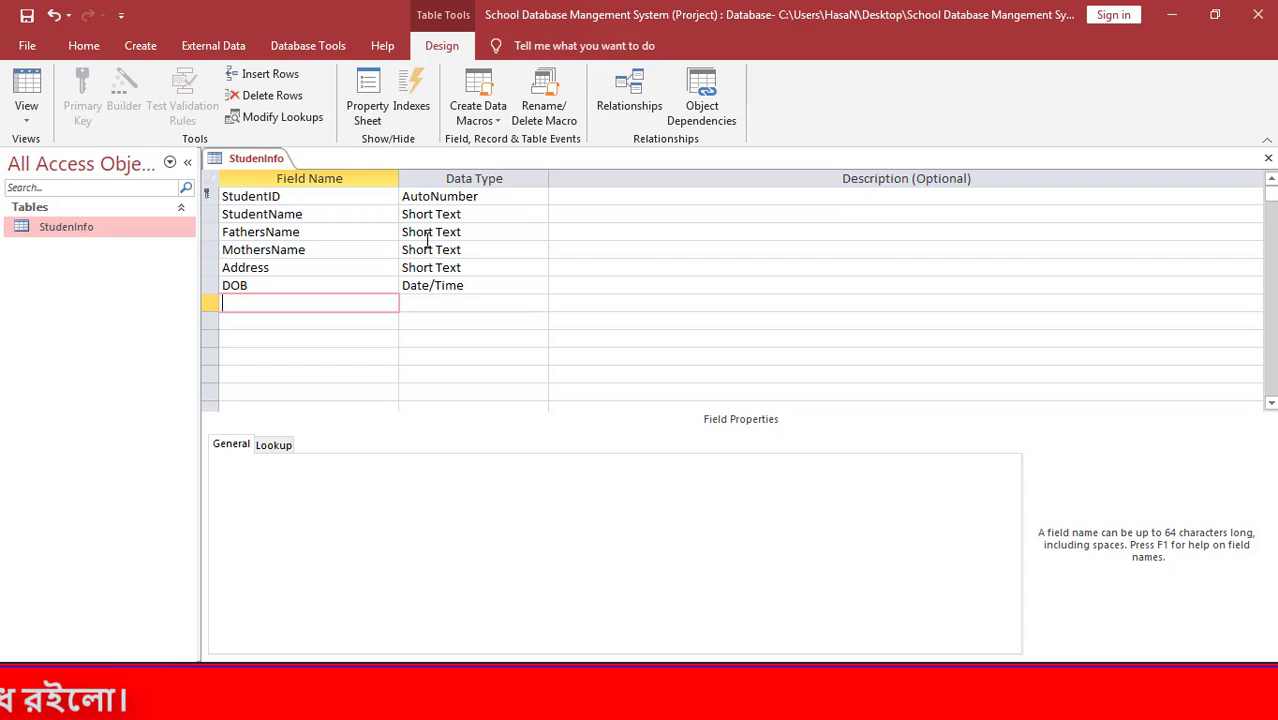
Add a PhoneNumber Short Text field with field size 11.
type("Pho")
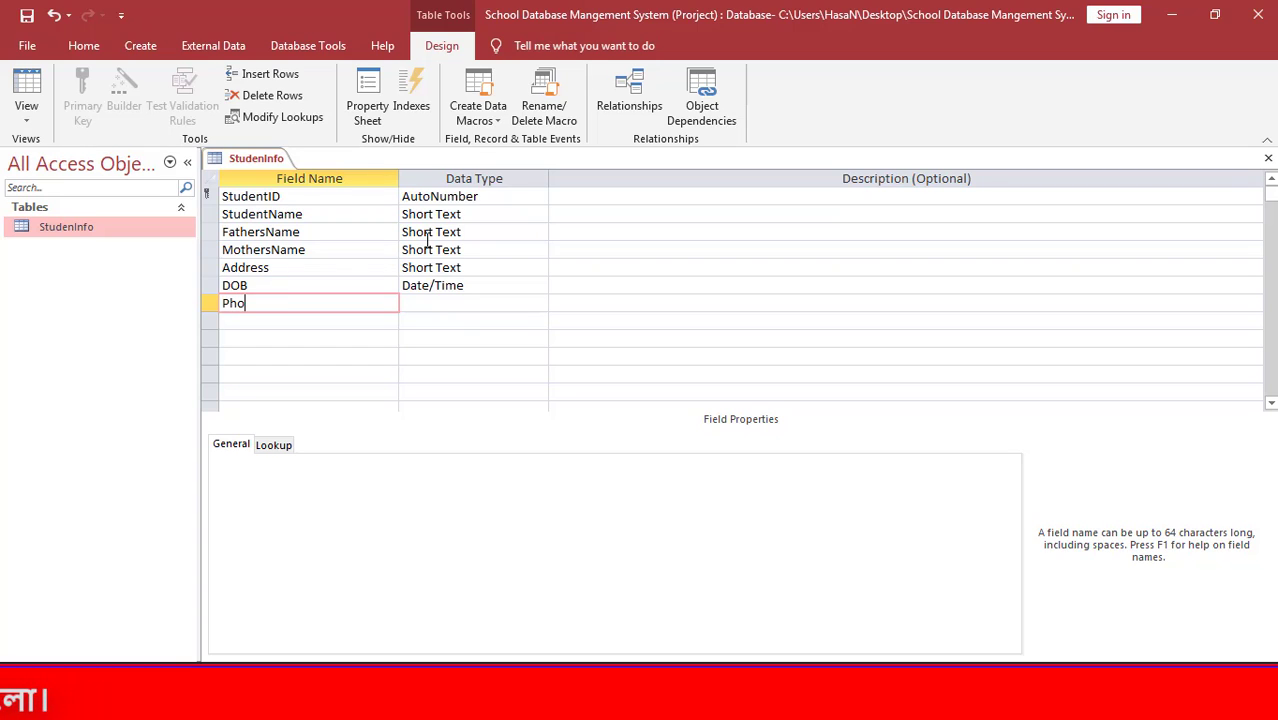
type("neNumber")
key("Tab")
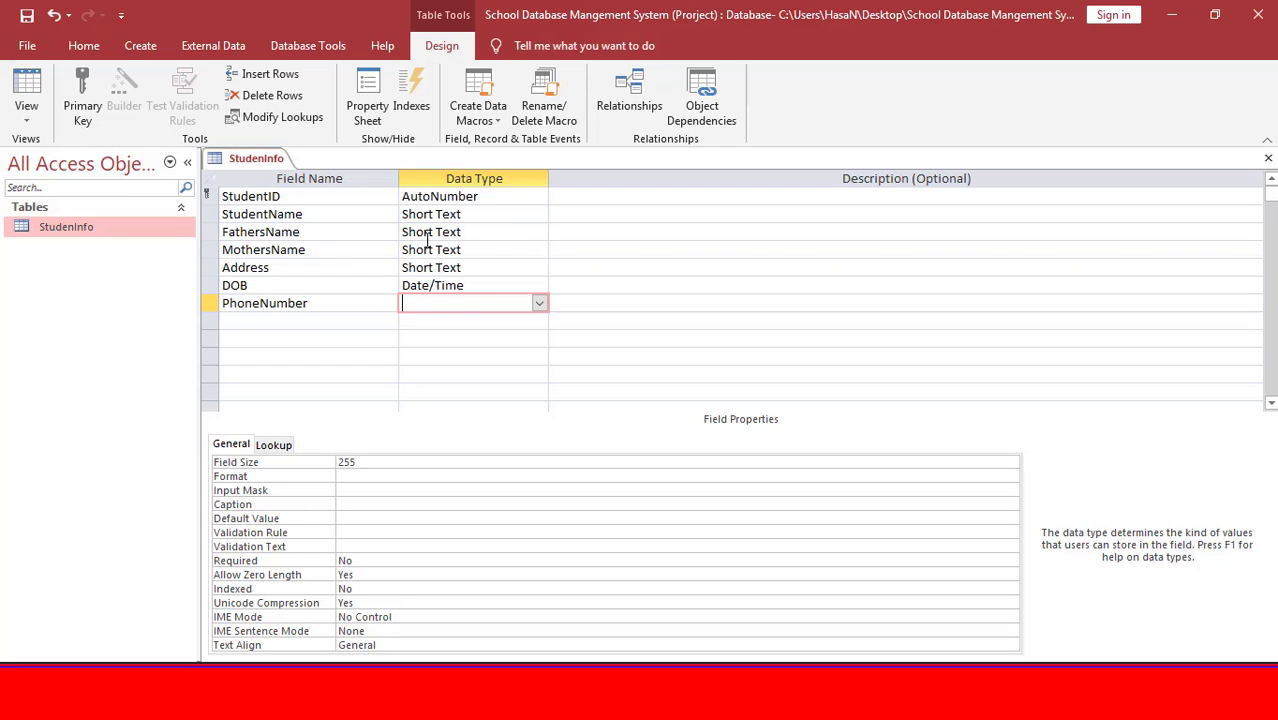
type("short Text")
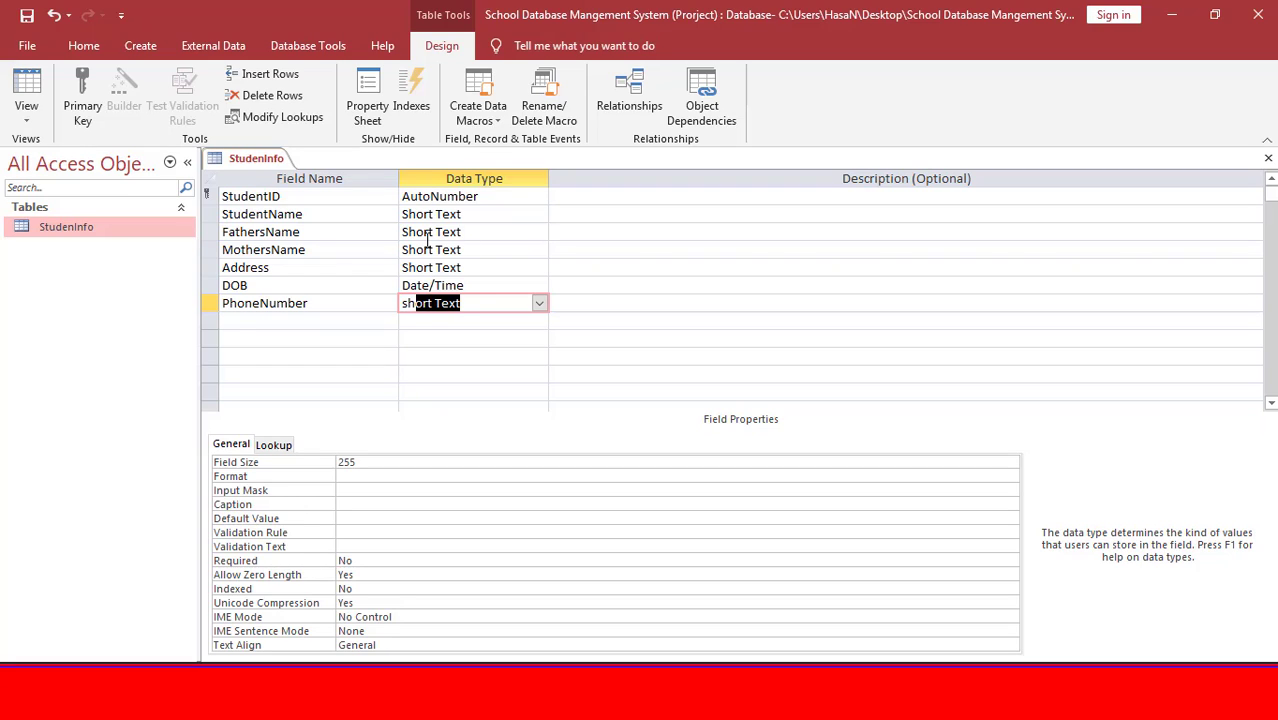
key("Tab")
left_click(478, 308)
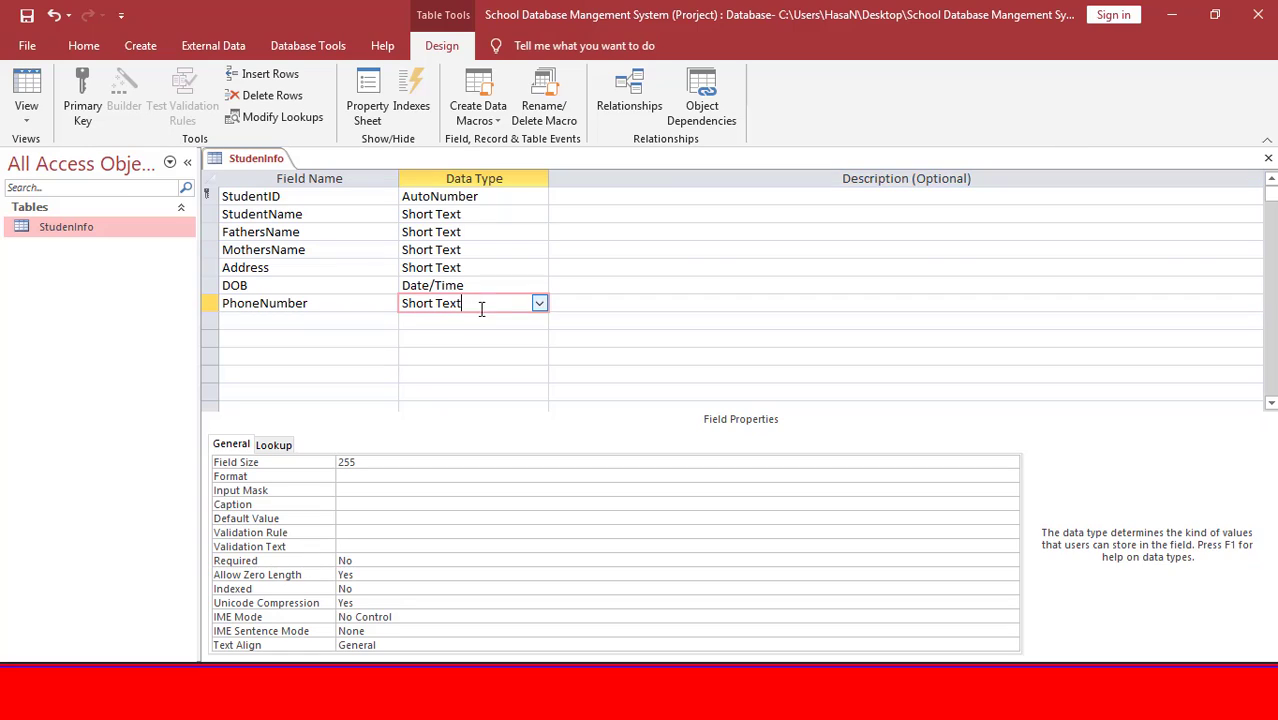
left_click(220, 450)
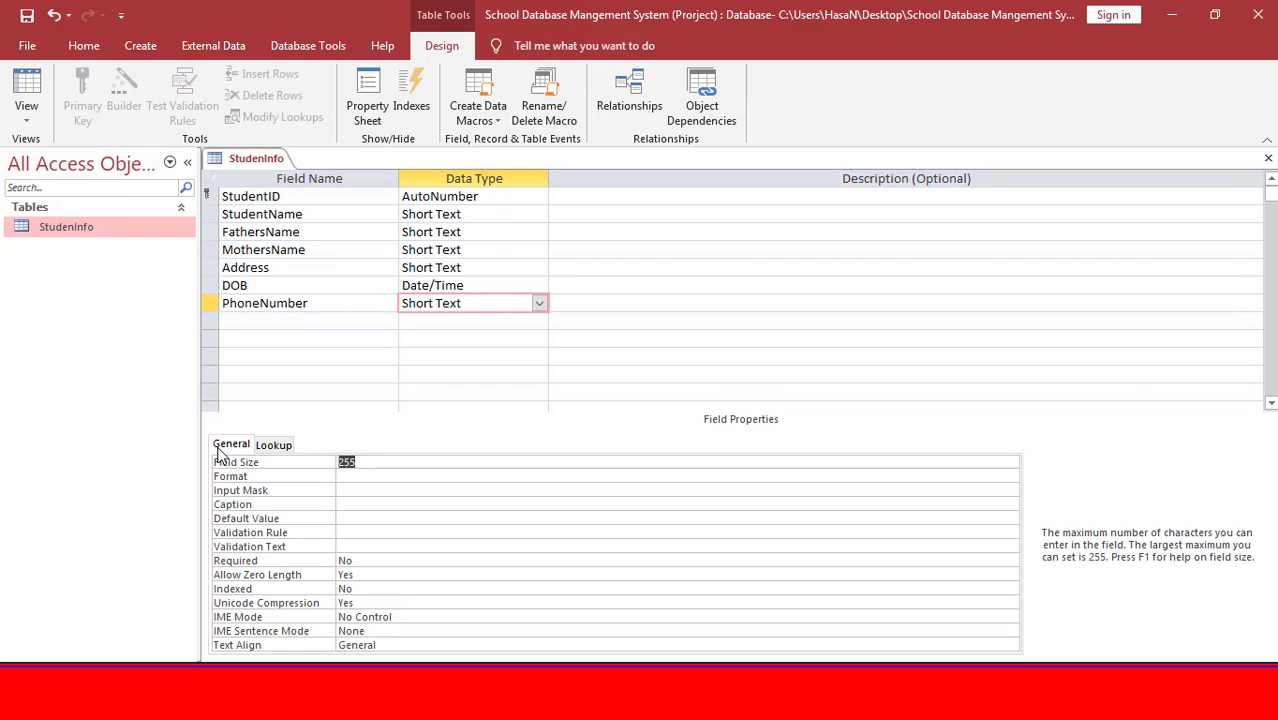
type("11")
key("Return")
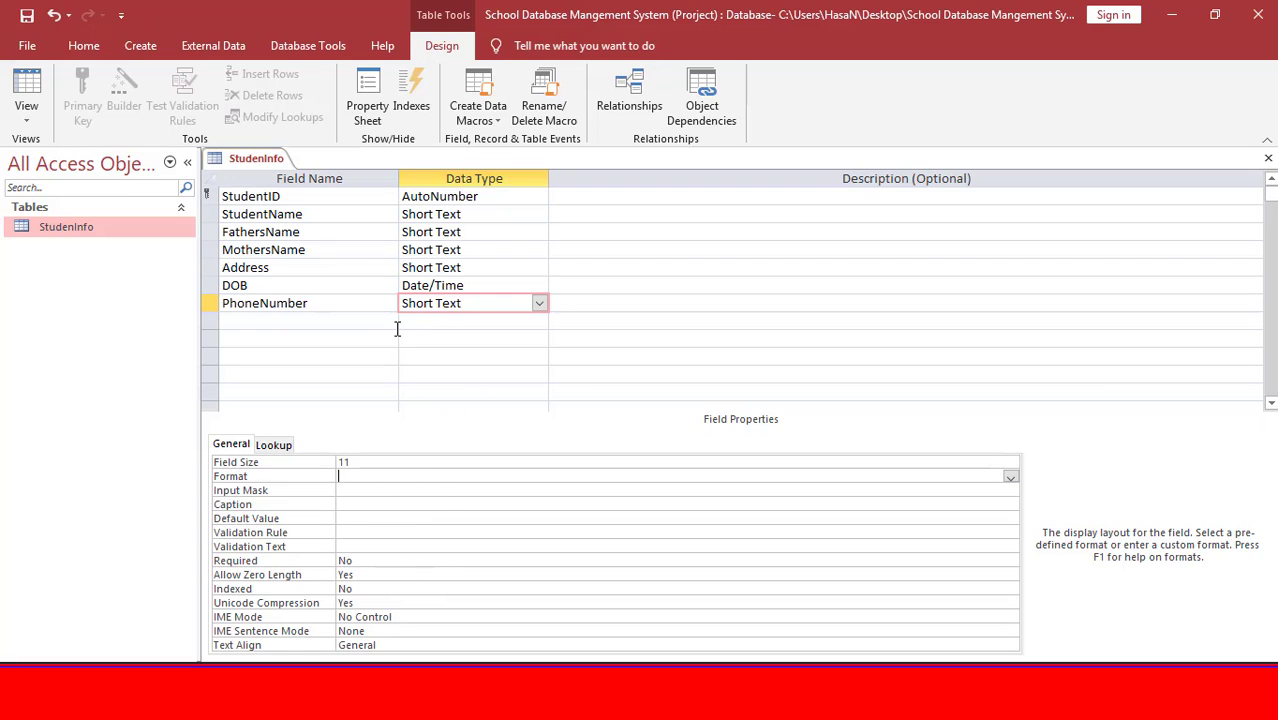
left_click(357, 462)
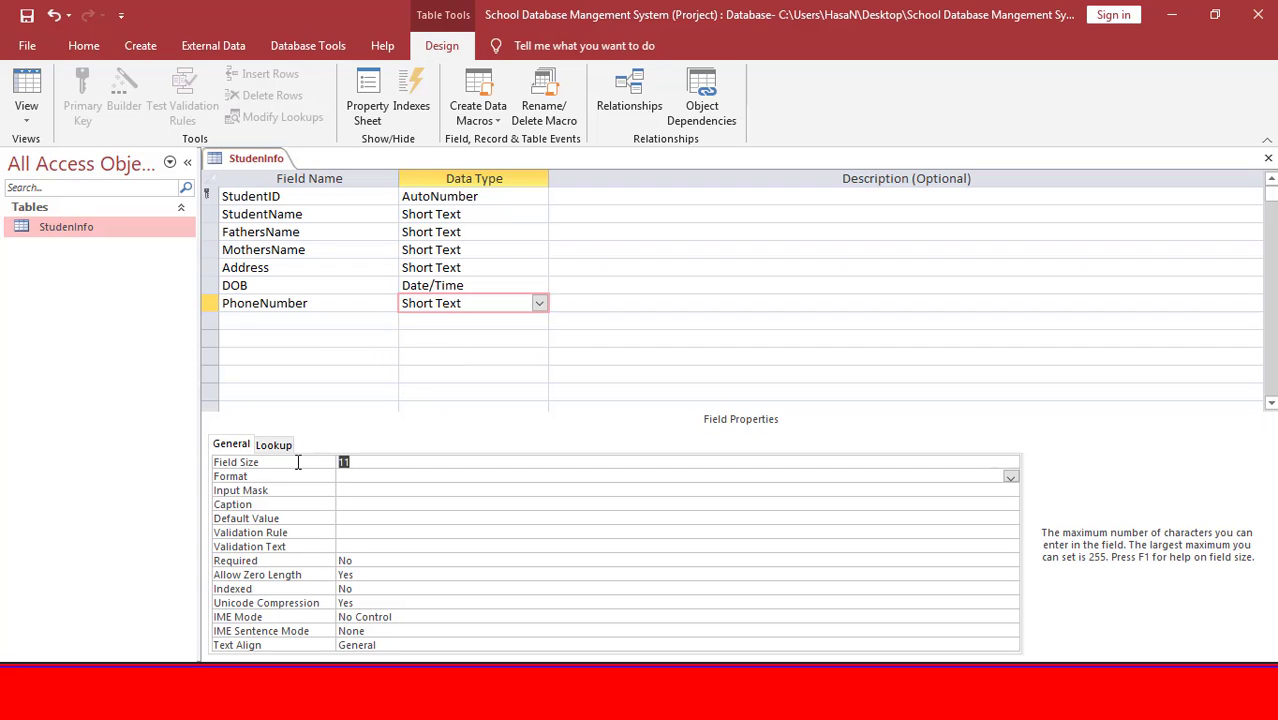
left_click(356, 320)
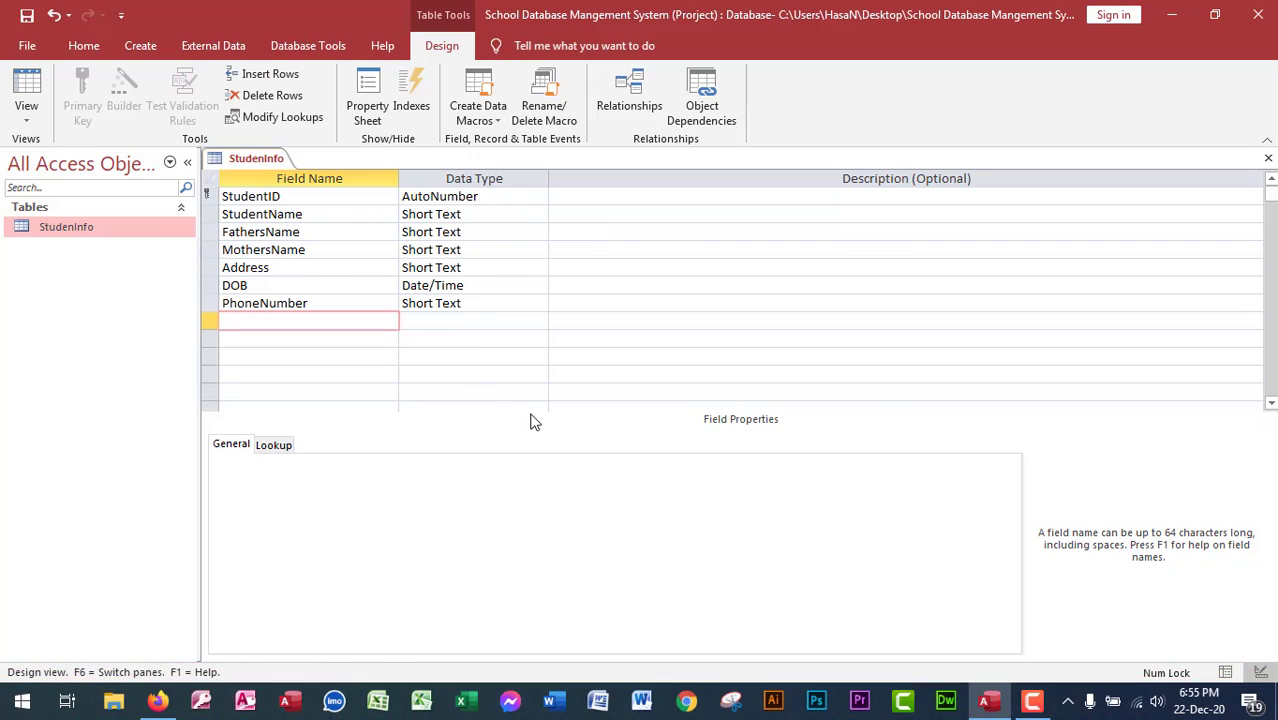
Add a Class field and choose Lookup Wizard as its data type.
type("Class")
key("Tab")
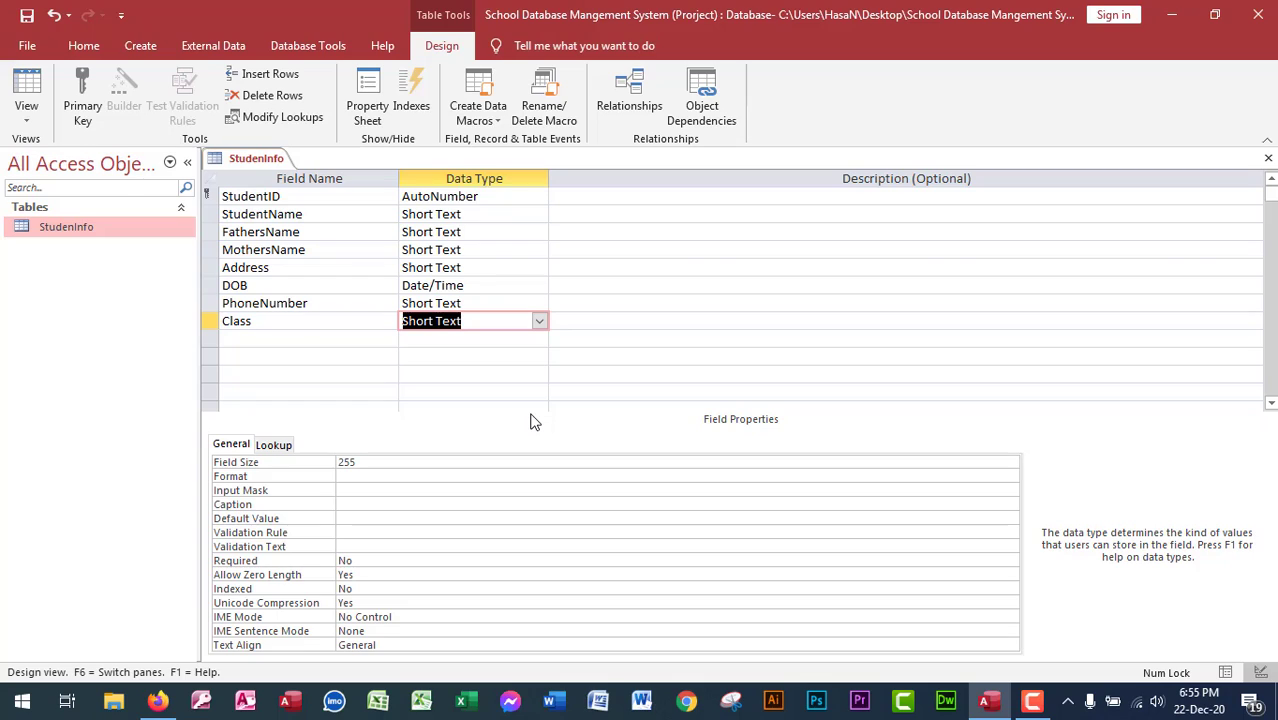
left_click(538, 322)
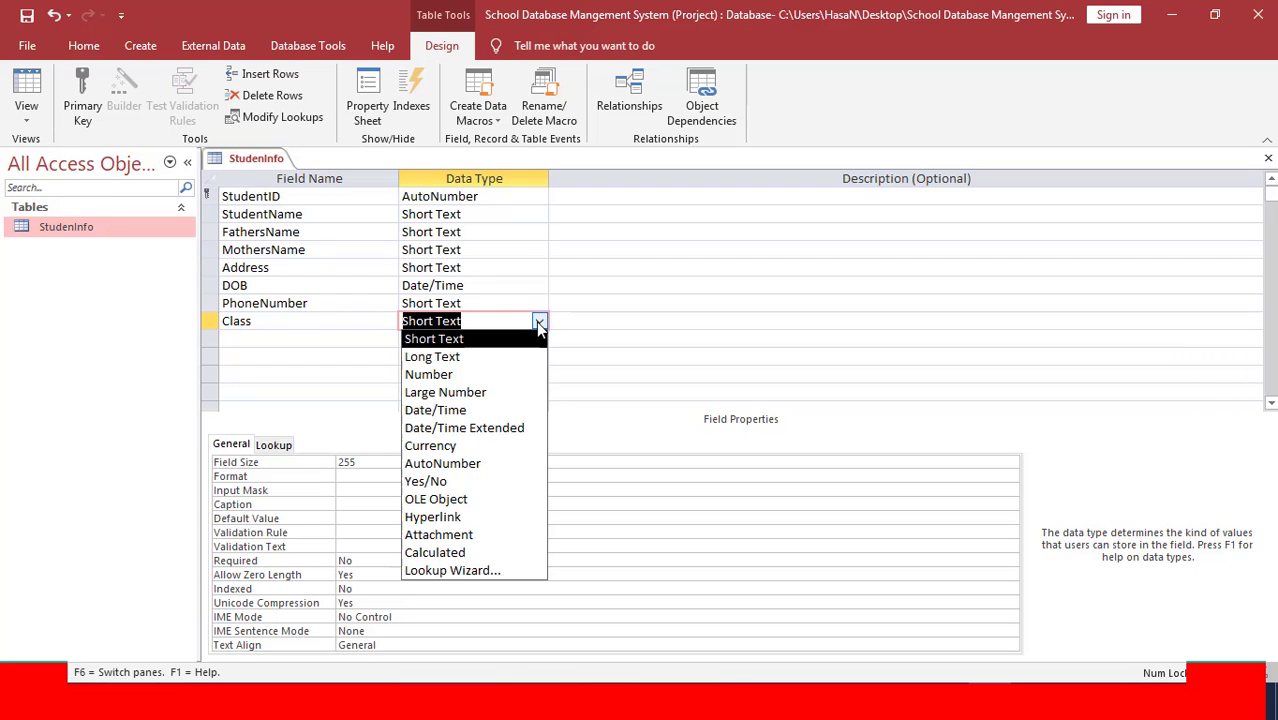
left_click(480, 572)
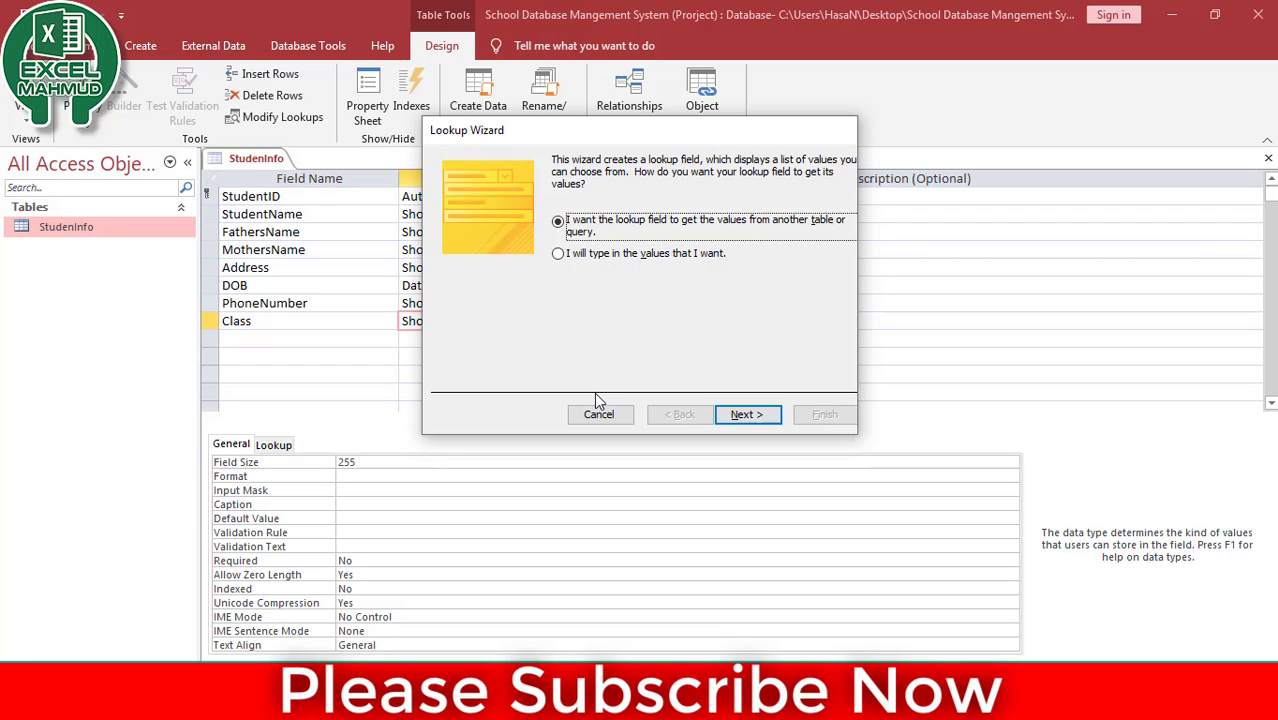
Cancel the Class Lookup Wizard, keeping Short Text, then save and close StudenInfo.
left_click(585, 263)
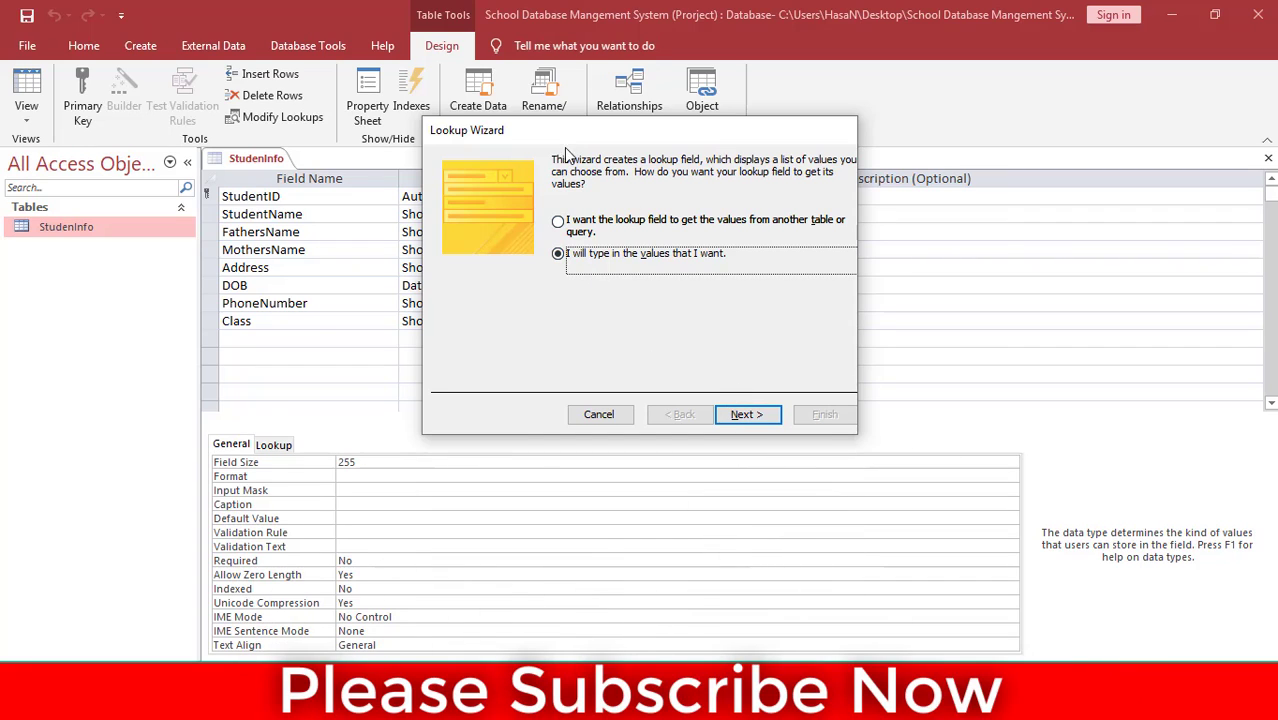
left_click(585, 228)
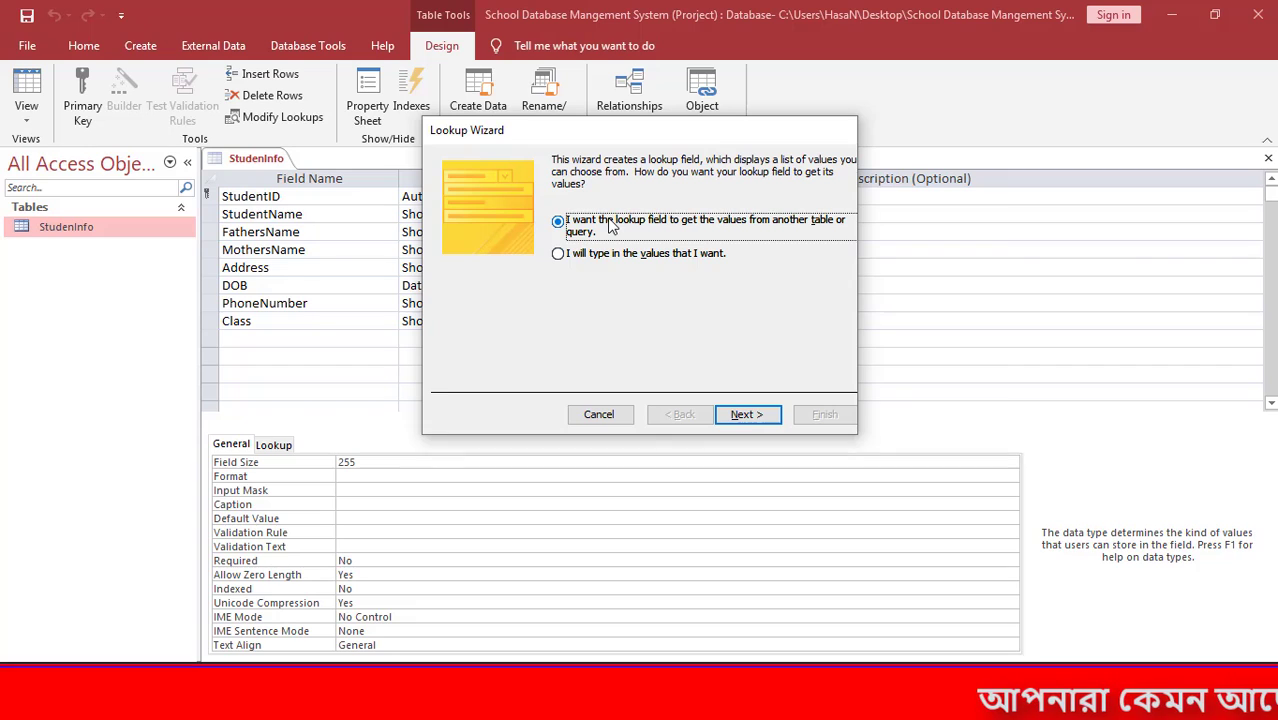
left_click(601, 415)
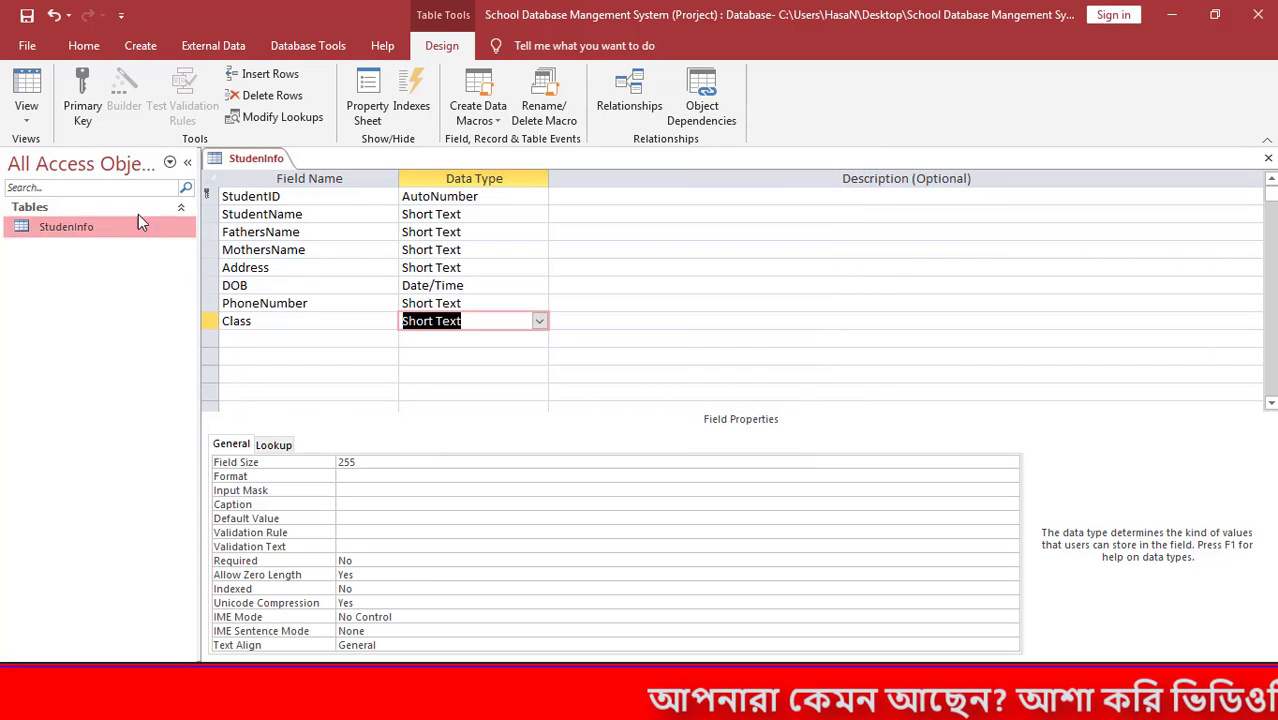
key("ctrl+s")
key("ctrl+w")
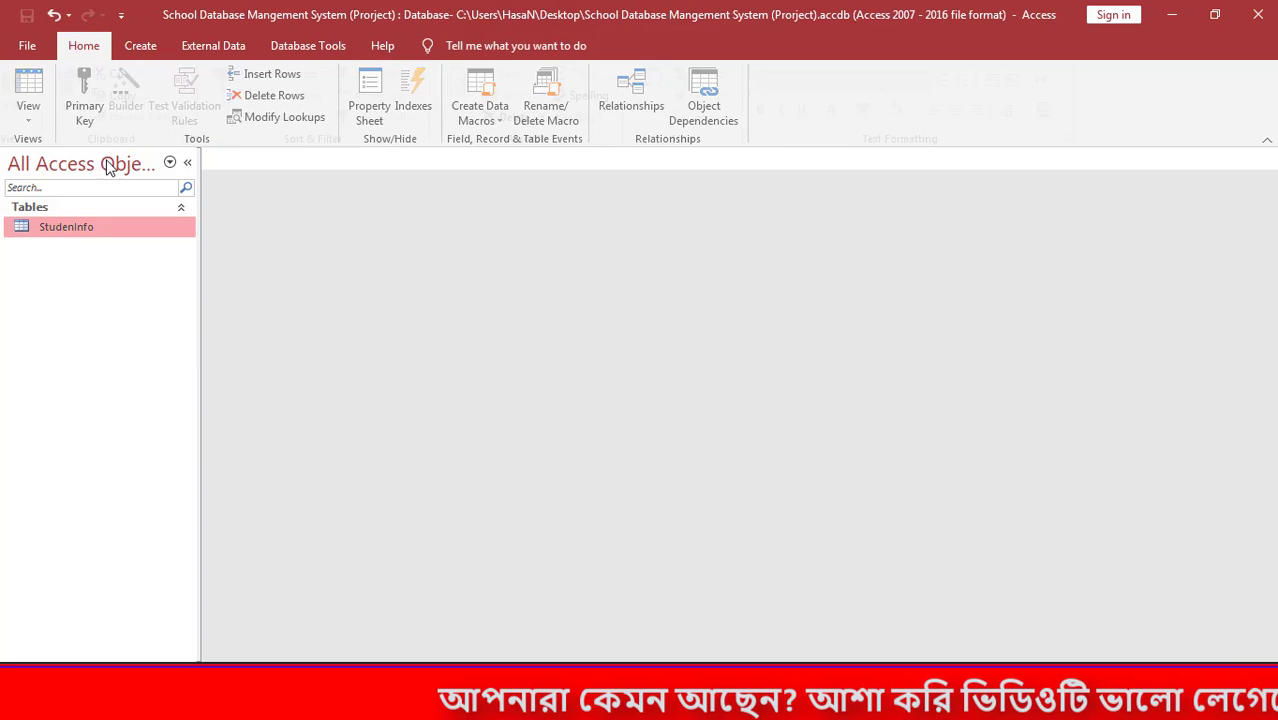
Create a new blank table and save it as SourceData.
left_click(138, 49)
left_click(100, 96)
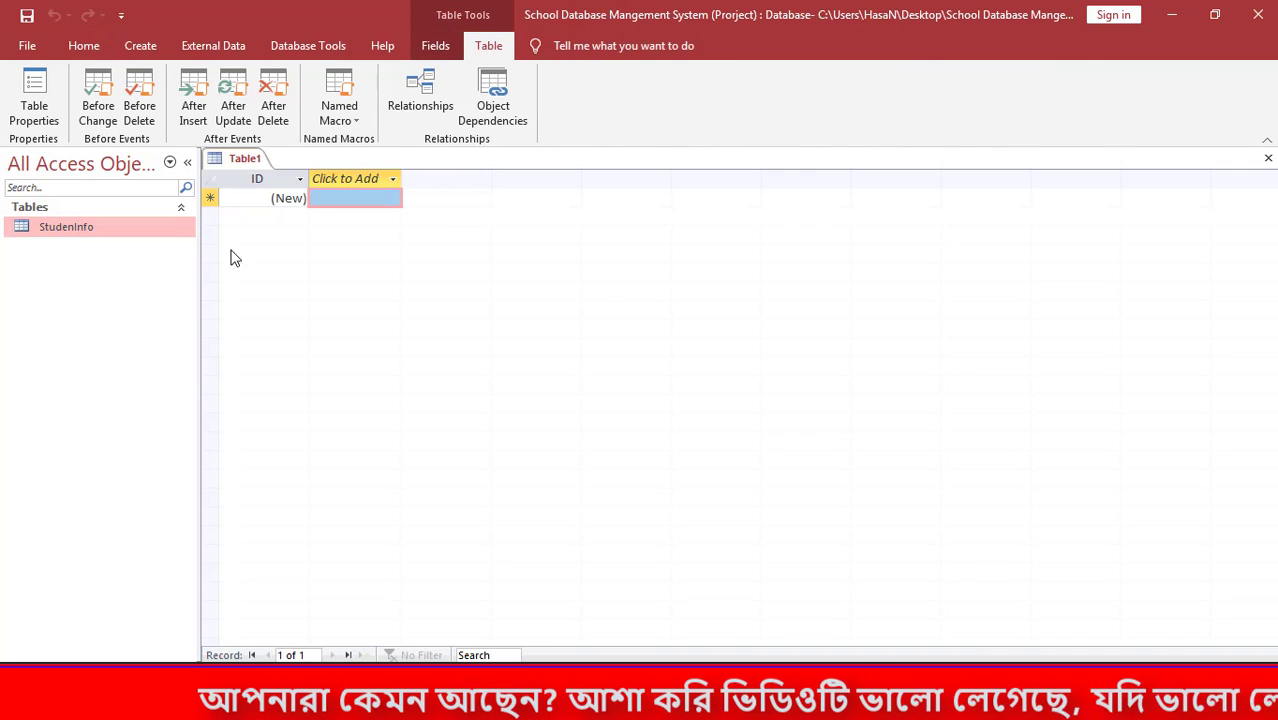
key("ctrl+s")
type("SourceData")
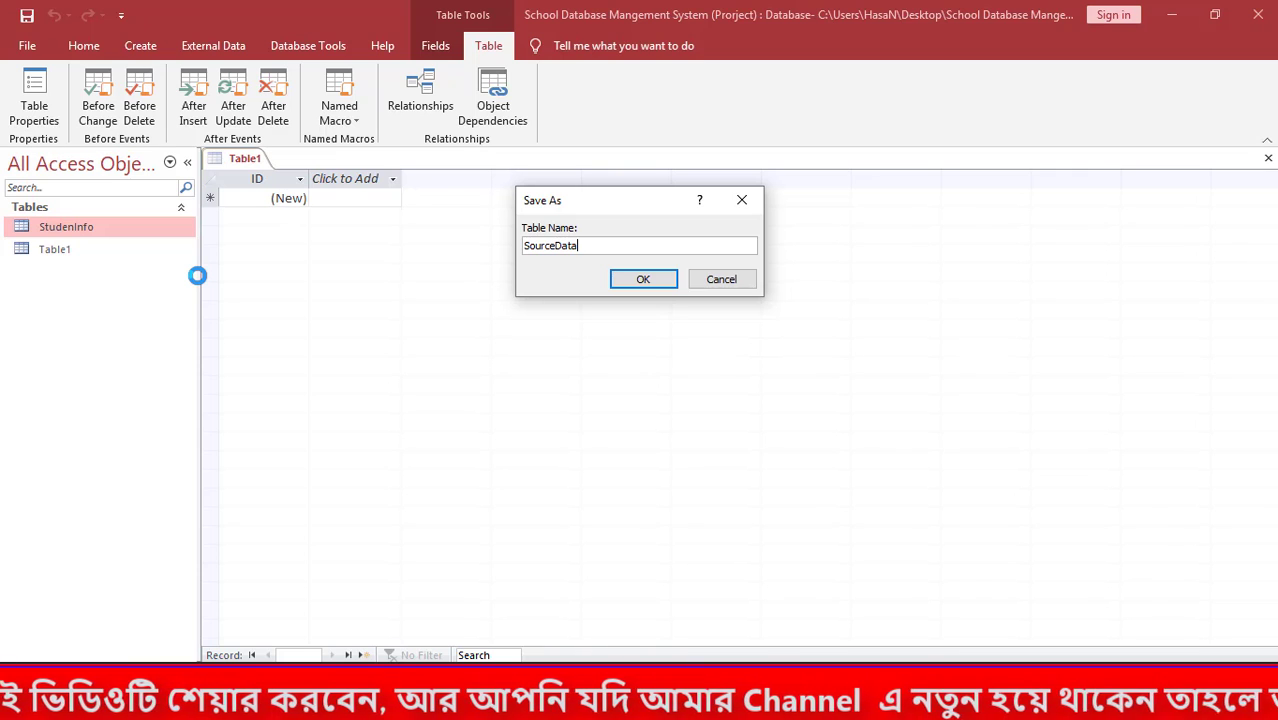
key("Return")
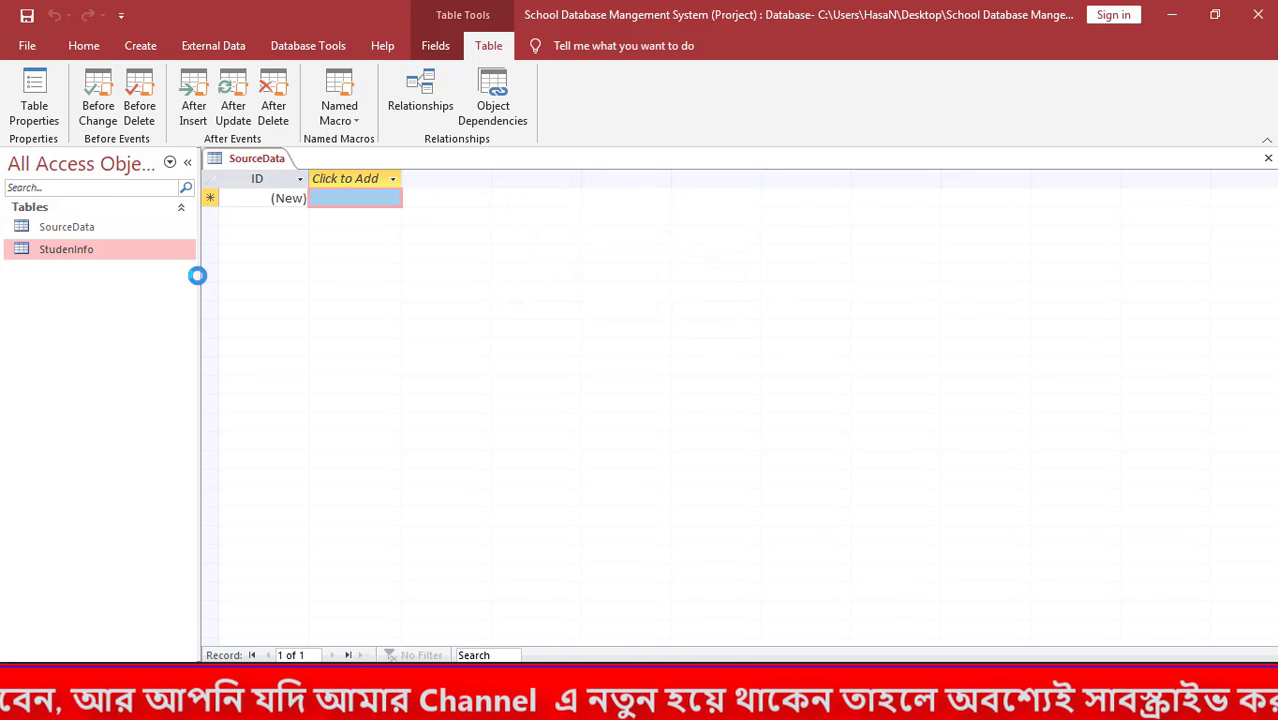
right_click(85, 229)
Give SourceData a single Short Text Class field with no primary key, then close it.
left_click(140, 261)
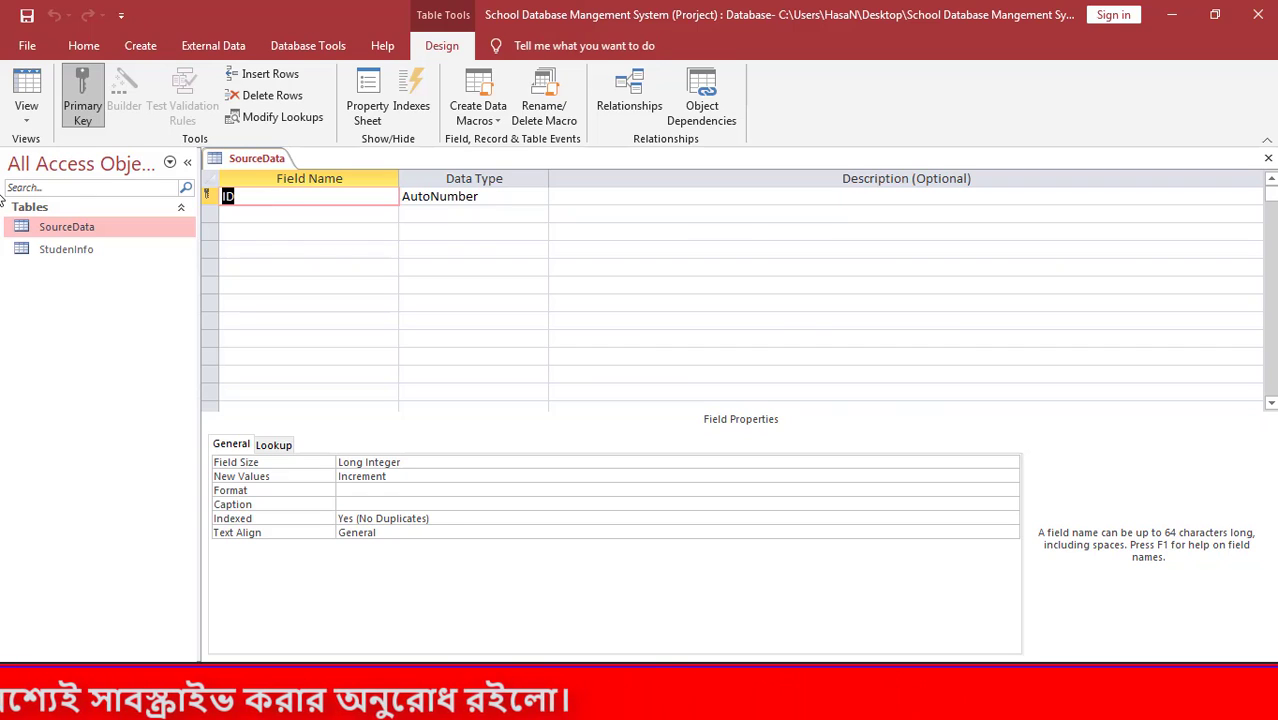
type("Class")
key("Tab")
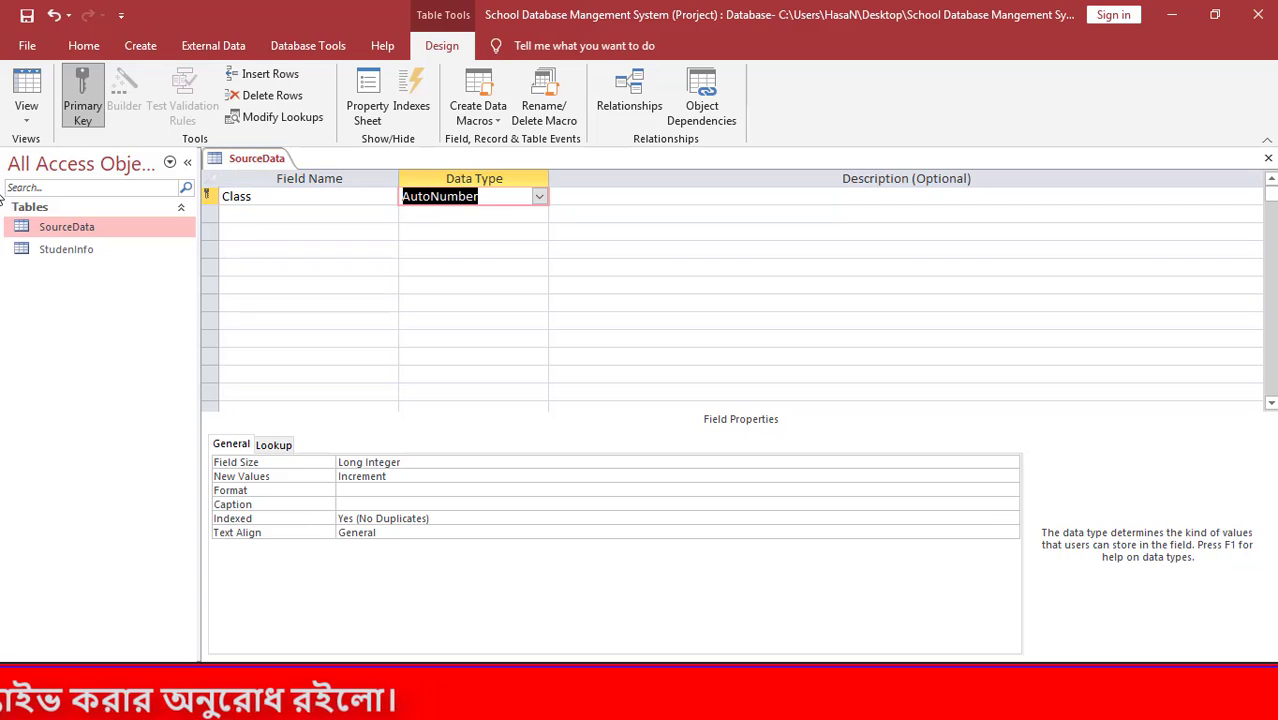
type("te")
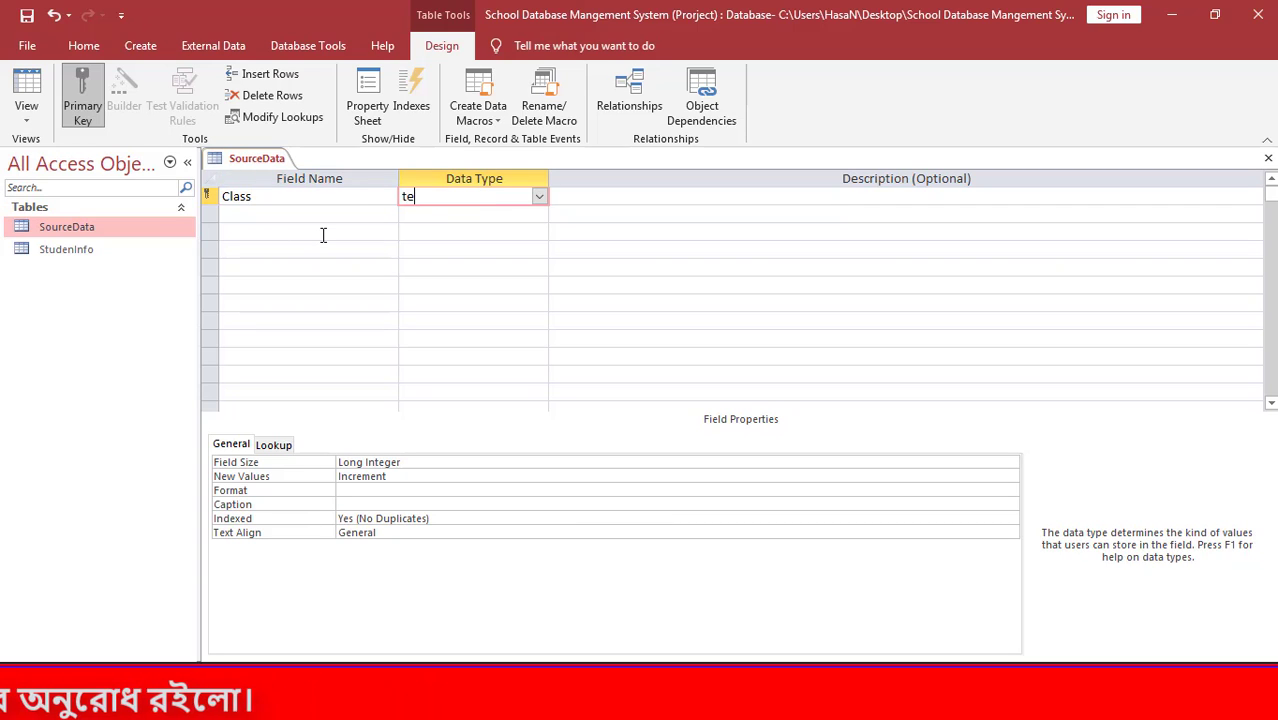
key("Tab")
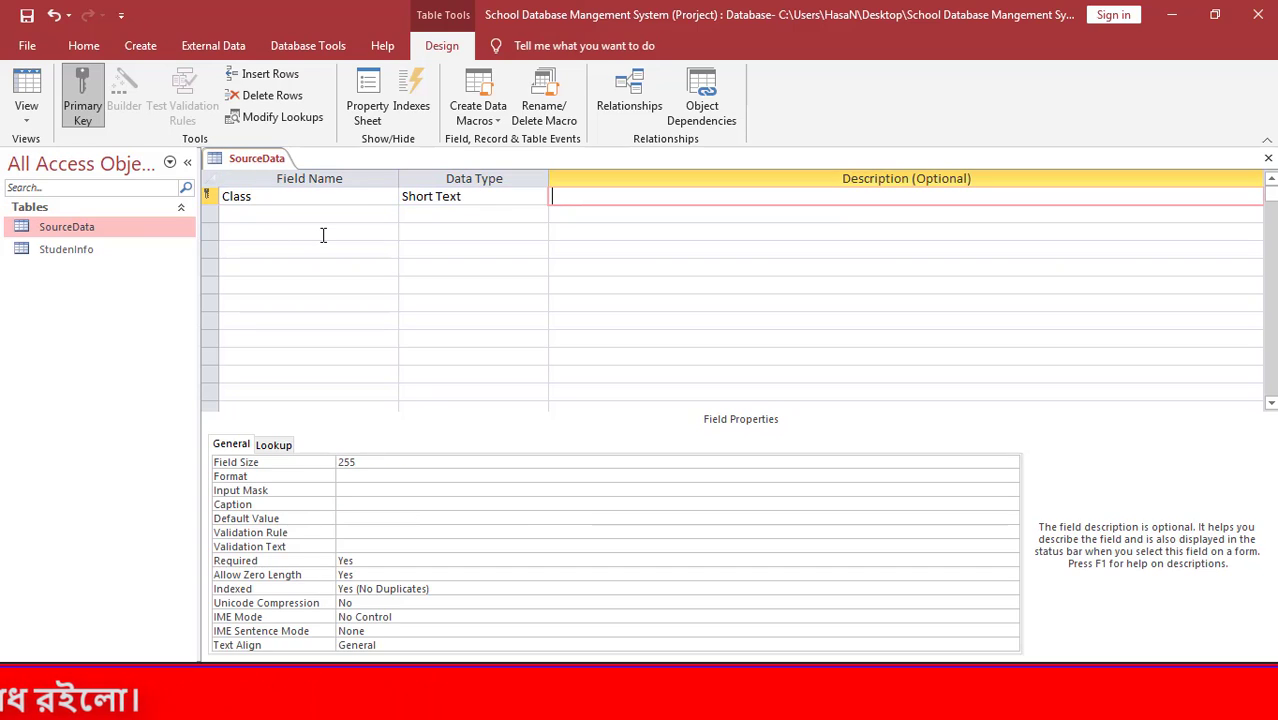
left_click(206, 196)
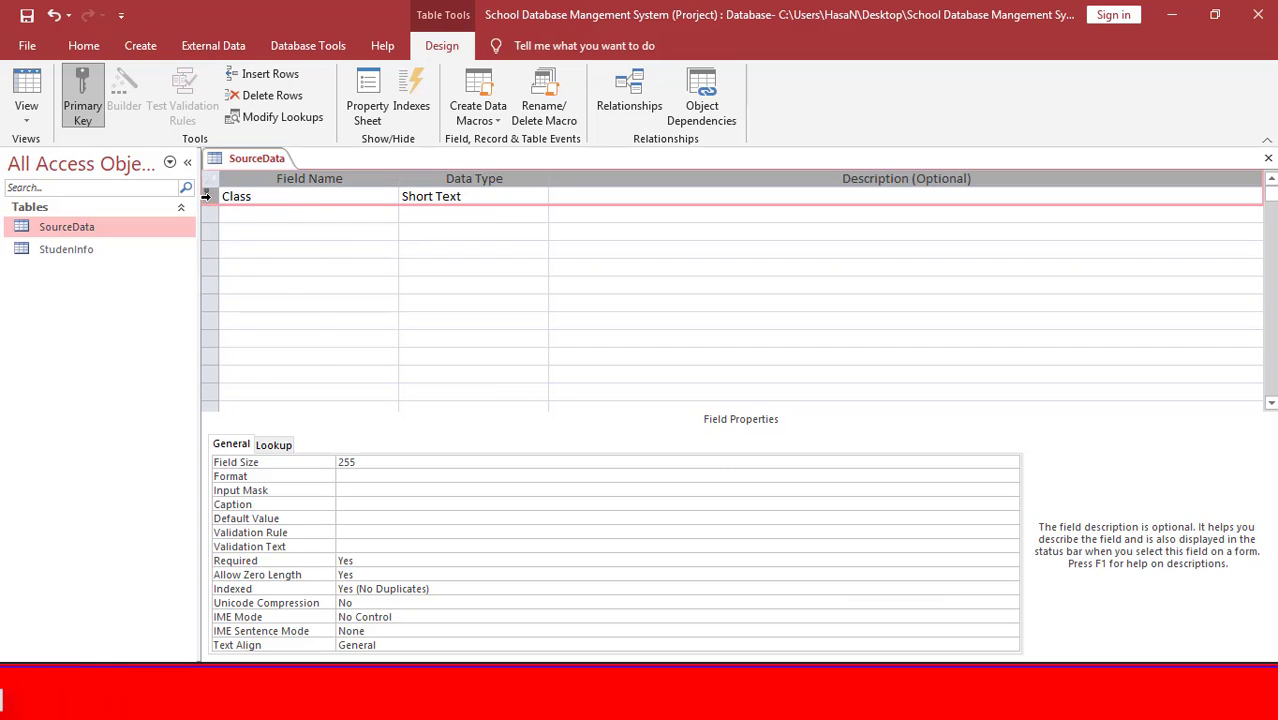
right_click(207, 197)
left_click(274, 214)
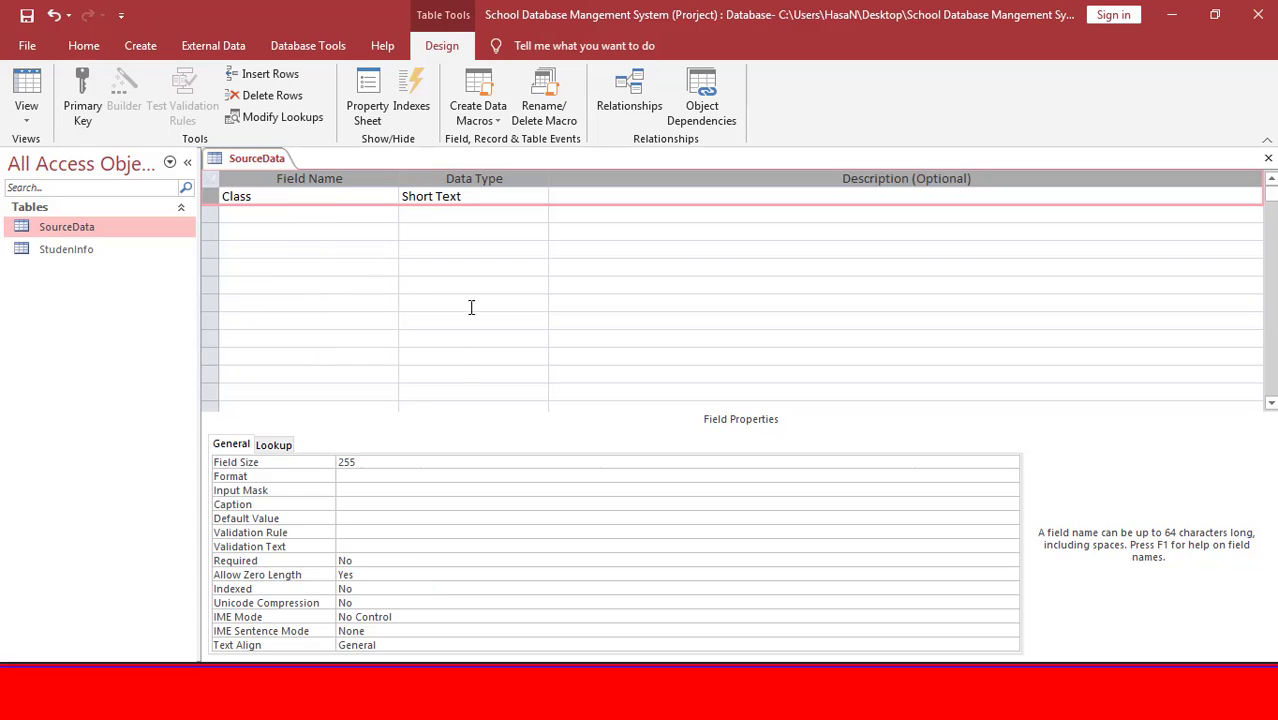
left_click(475, 268)
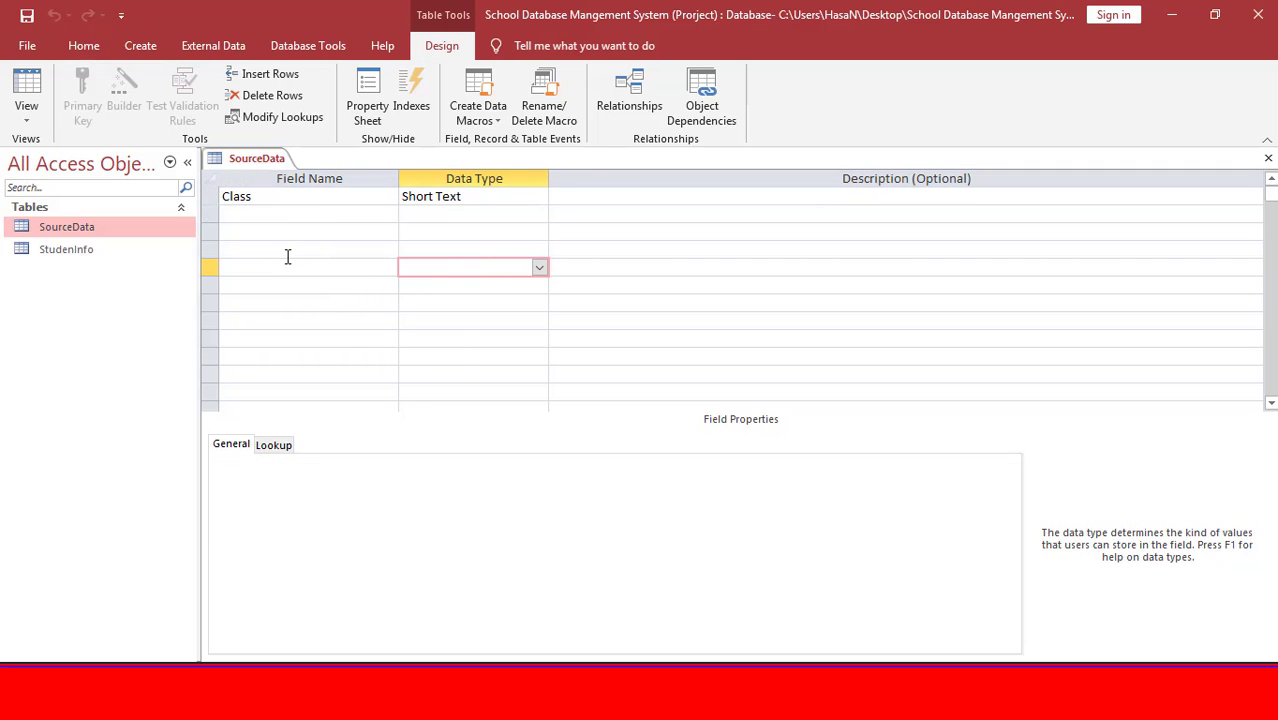
key("ctrl+w")
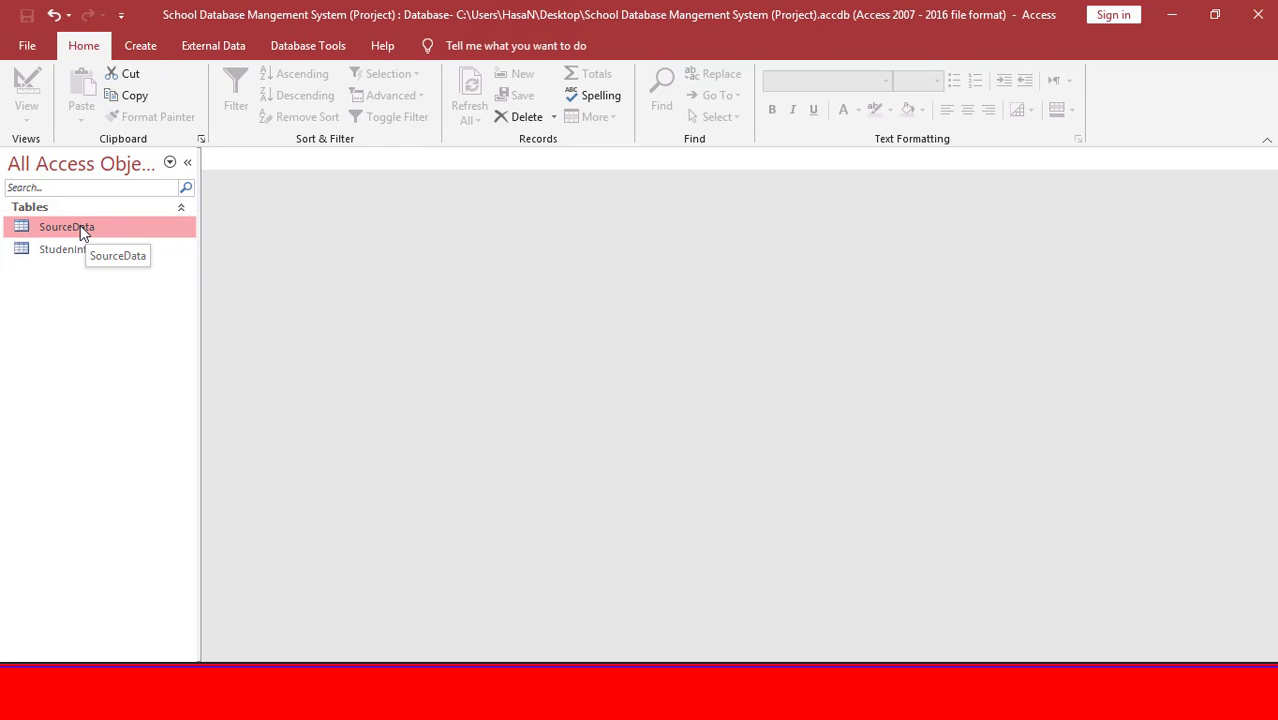
Enter One, Two, Three, Four and Five as SourceData Class values and close the datasheet.
double_click(80, 227)
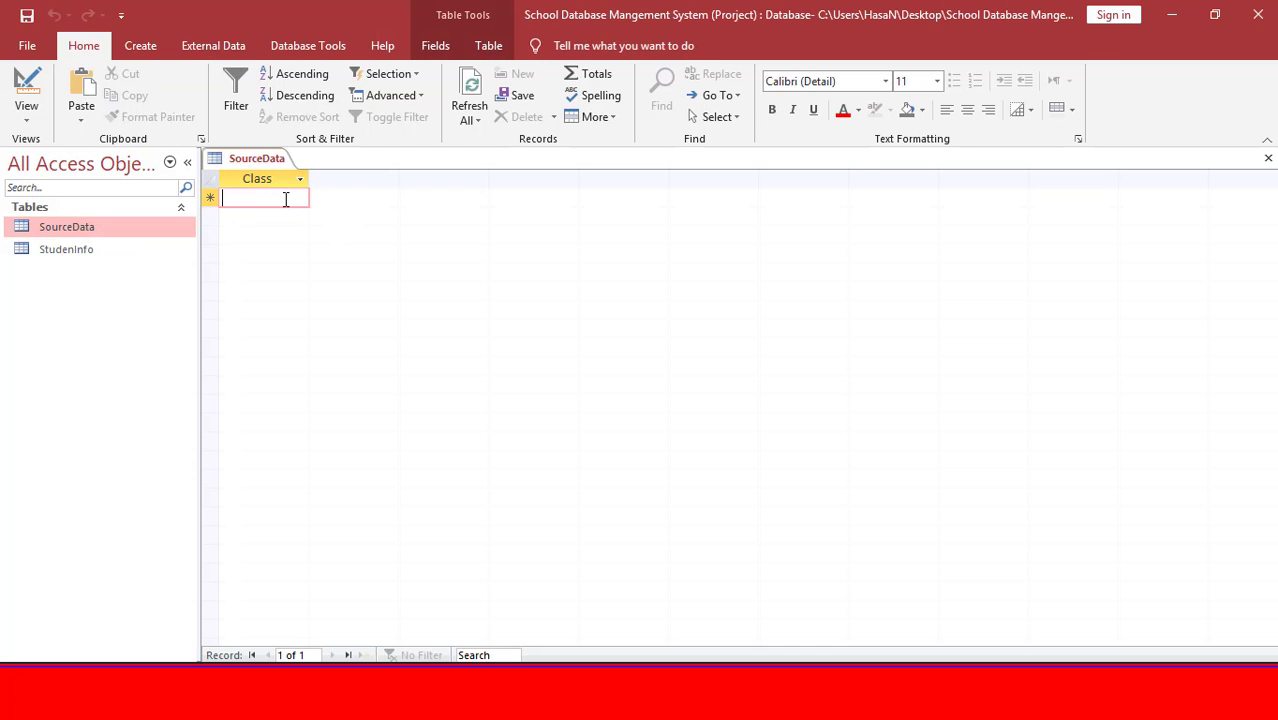
type("One")
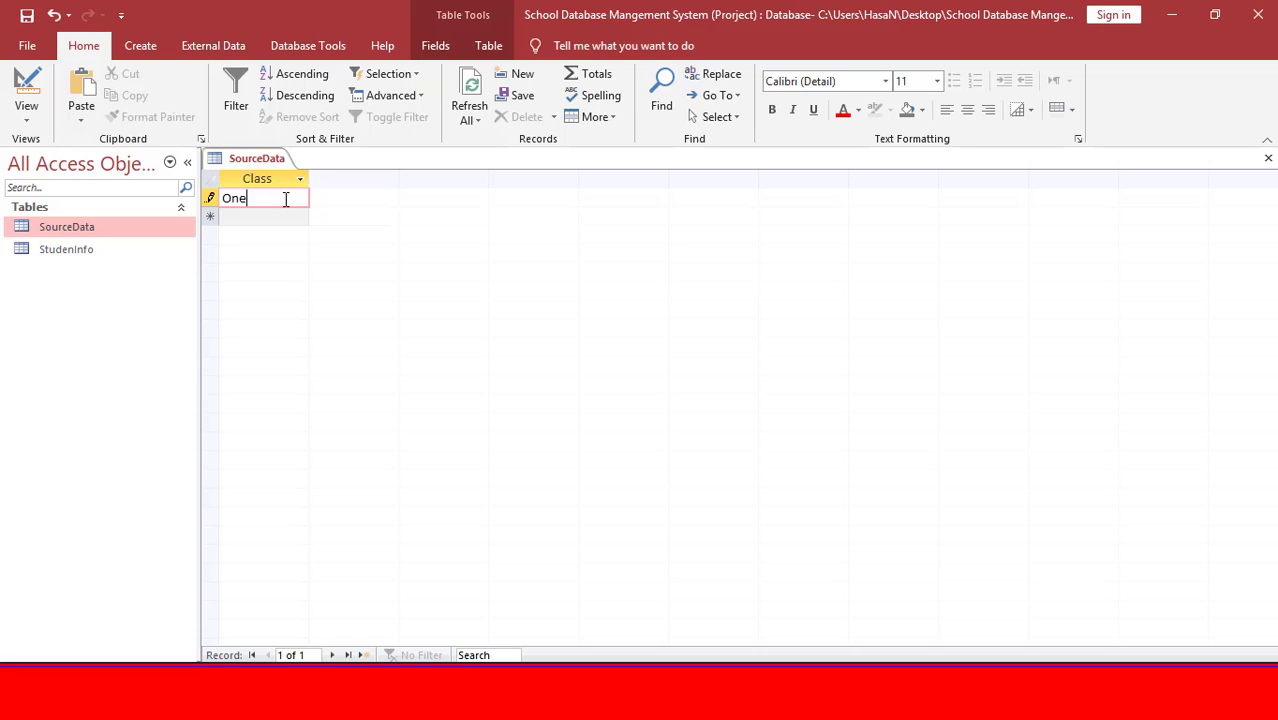
key("Return")
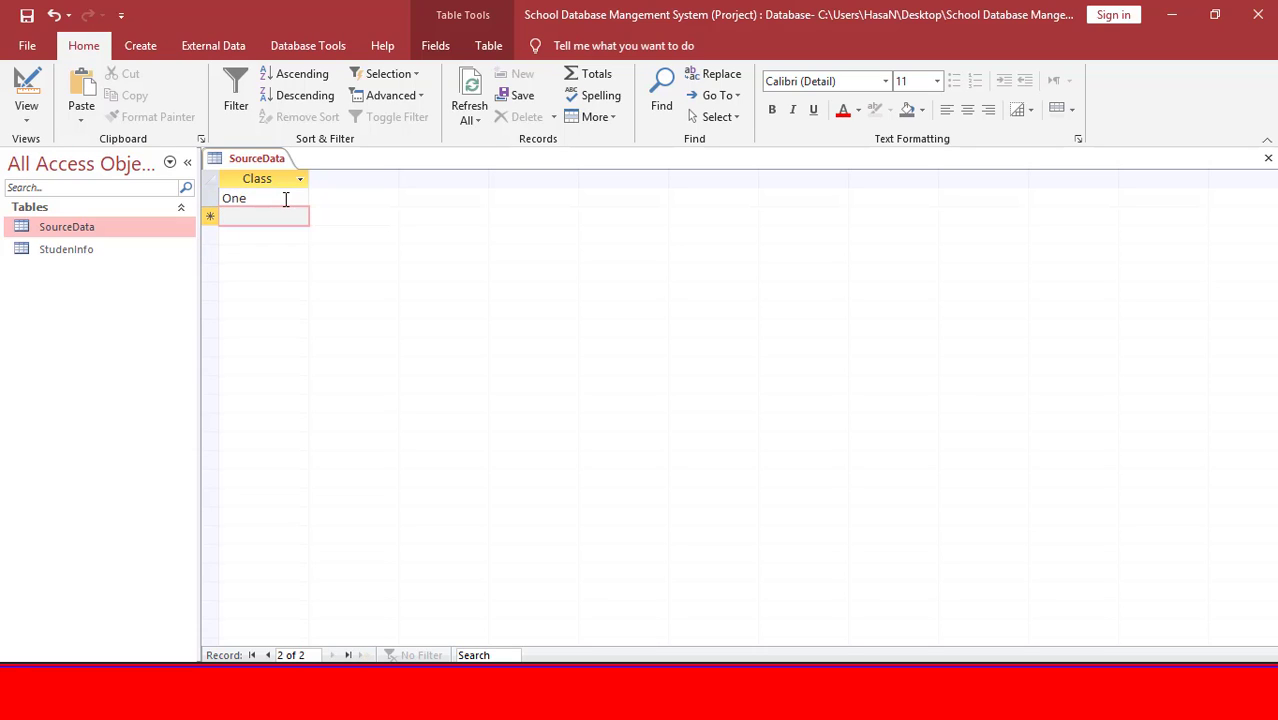
type("Two")
key("Return")
type("Thr")
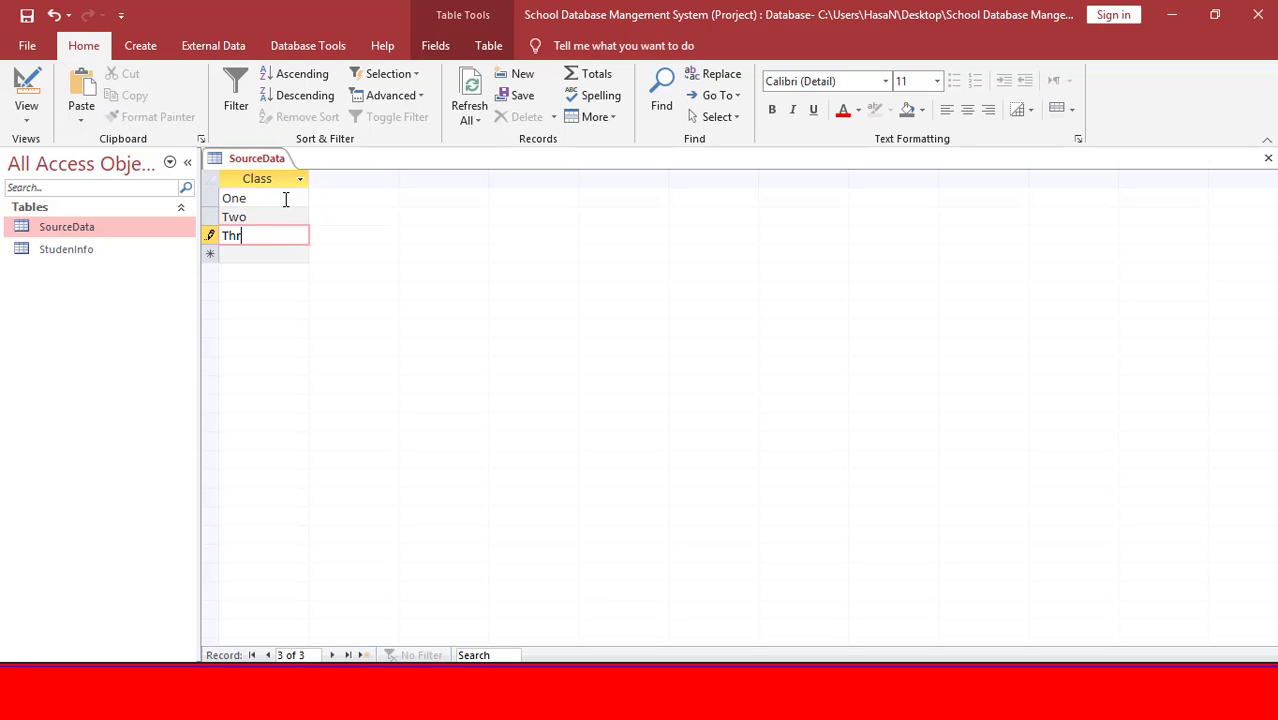
type("ee")
key("Return")
type("Four")
key("Return")
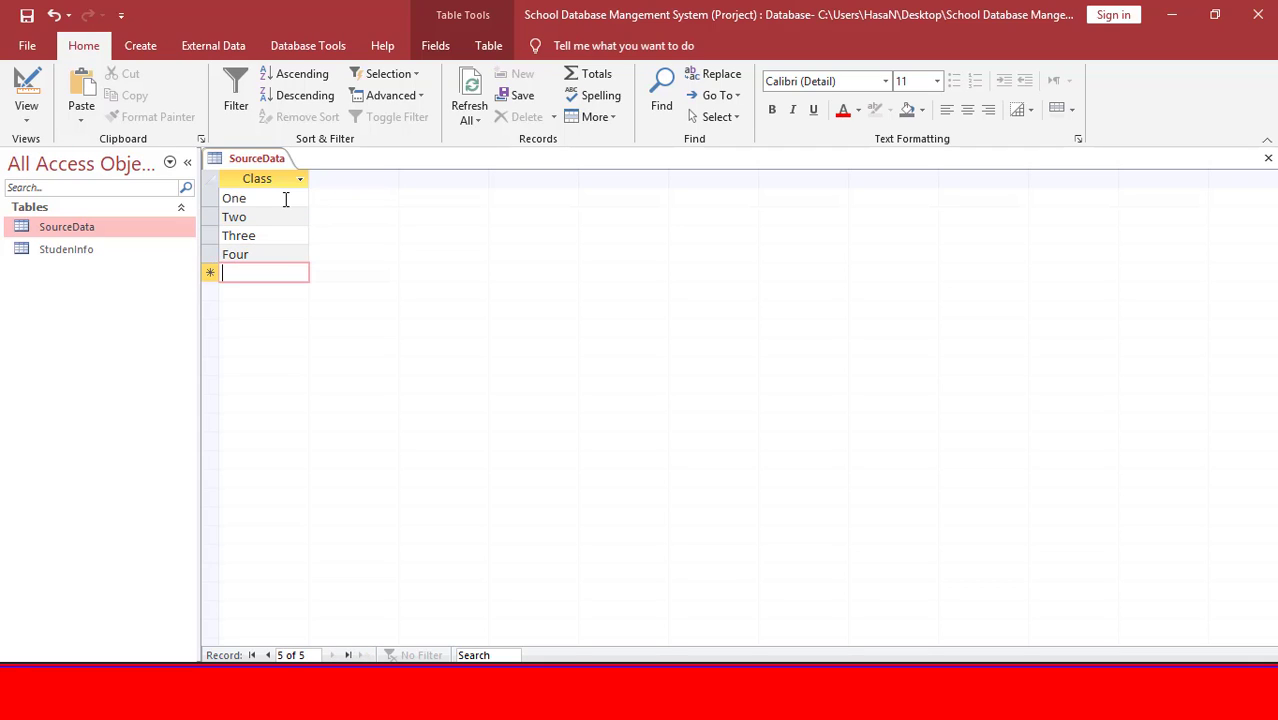
type("Five")
key("Return")
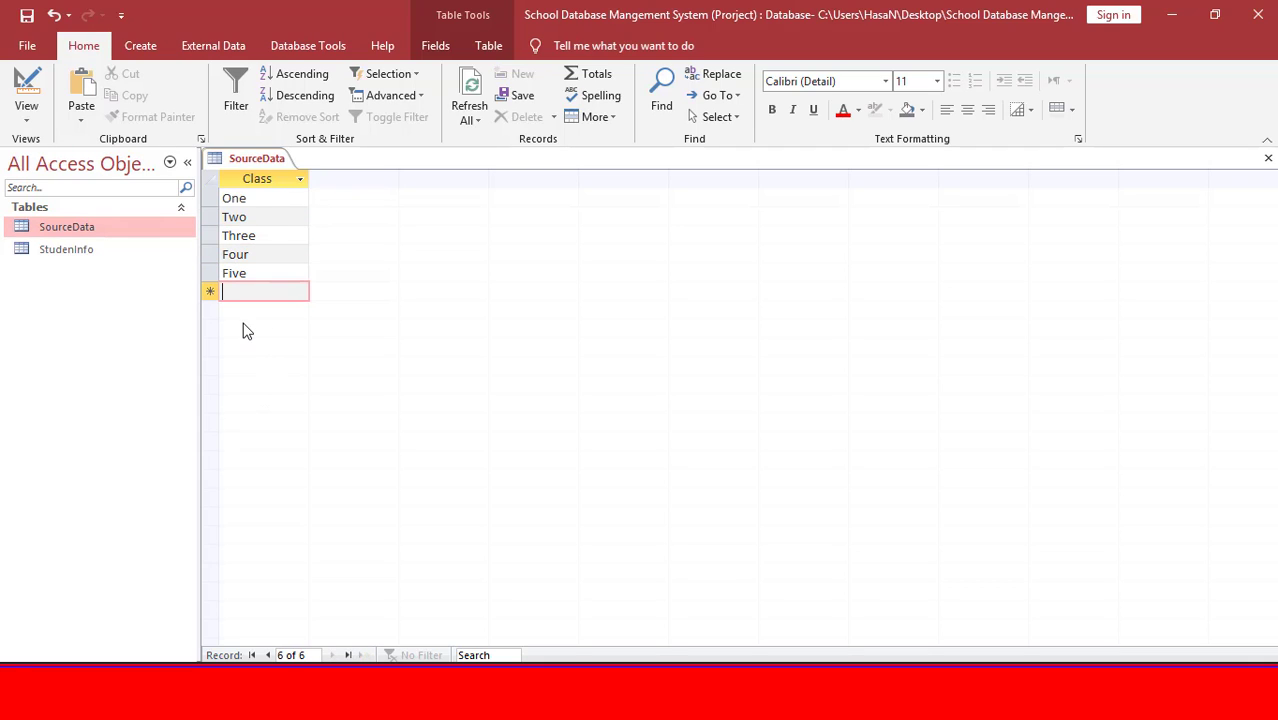
key("ctrl+w")
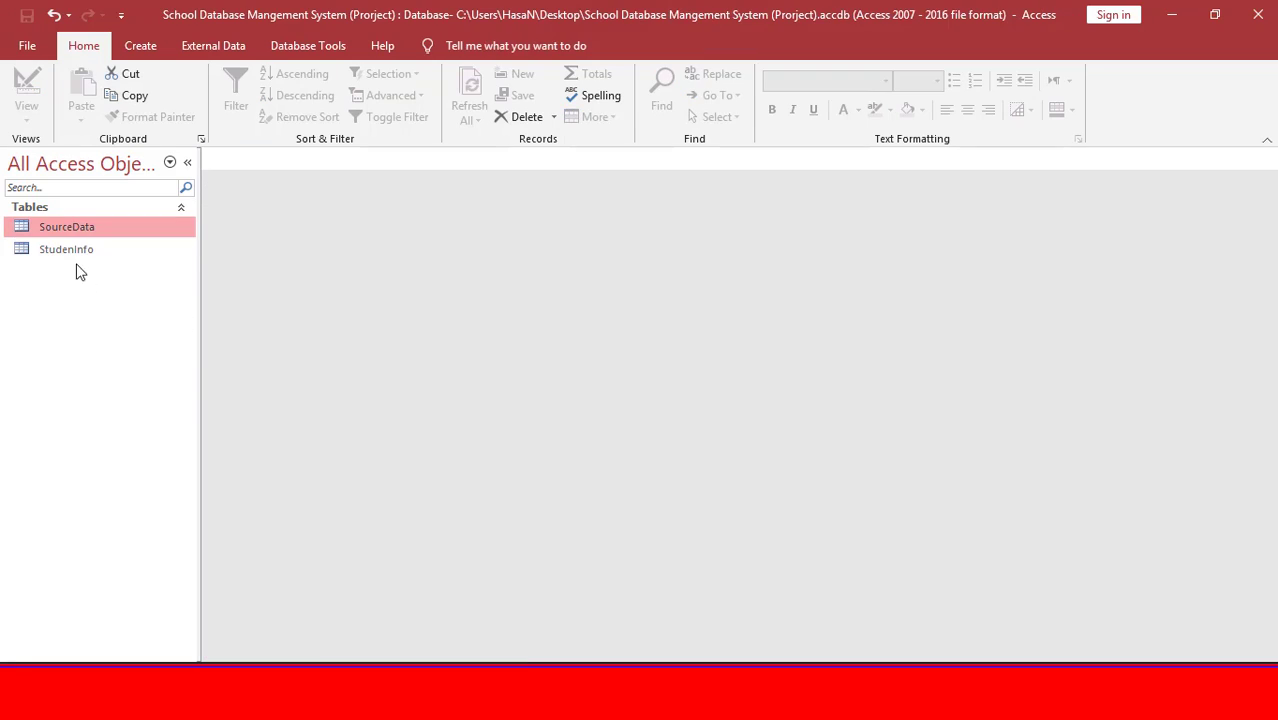
right_click(73, 256)
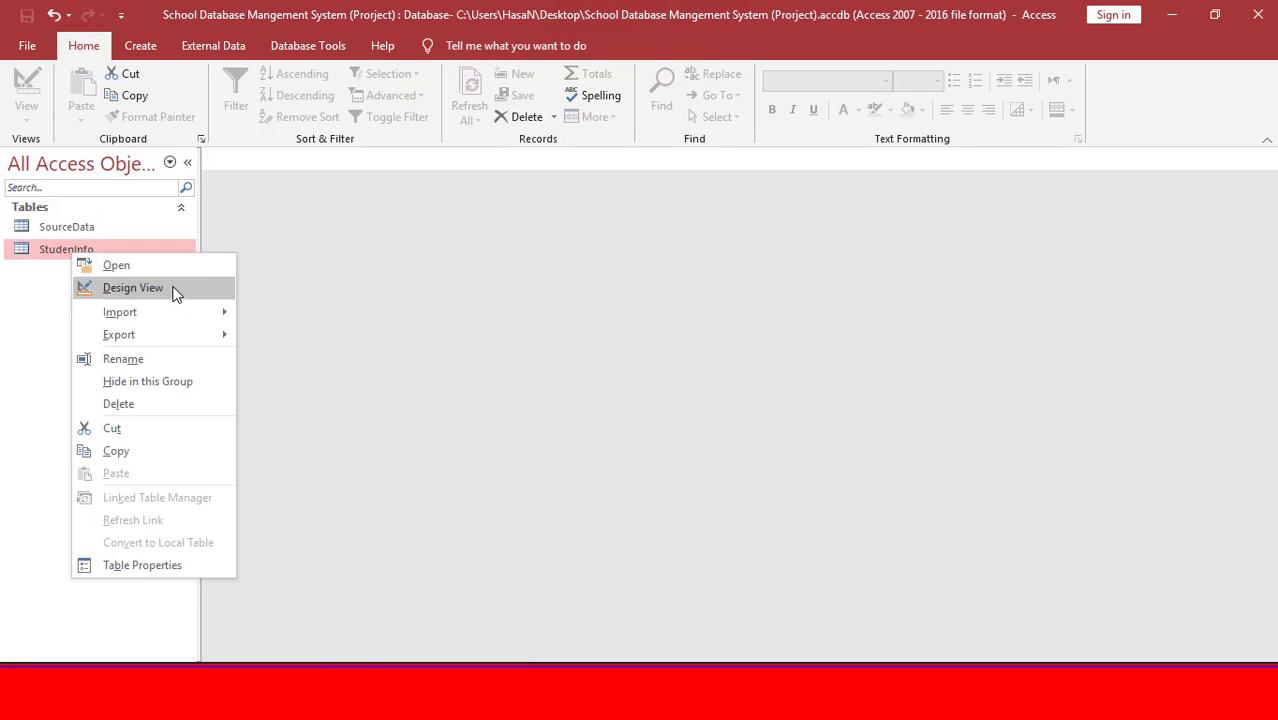
Open StudenInfo in Design View and start the Lookup Wizard for its Class field.
left_click(173, 288)
left_click(476, 322)
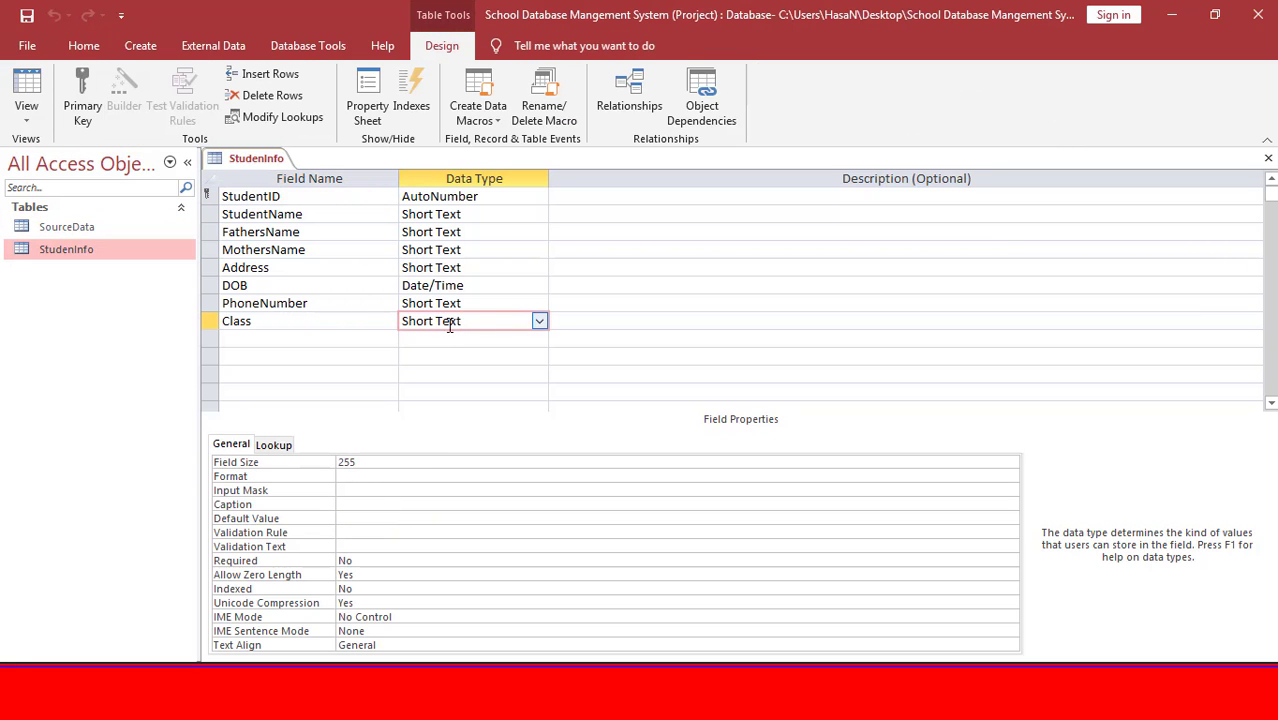
left_click(537, 321)
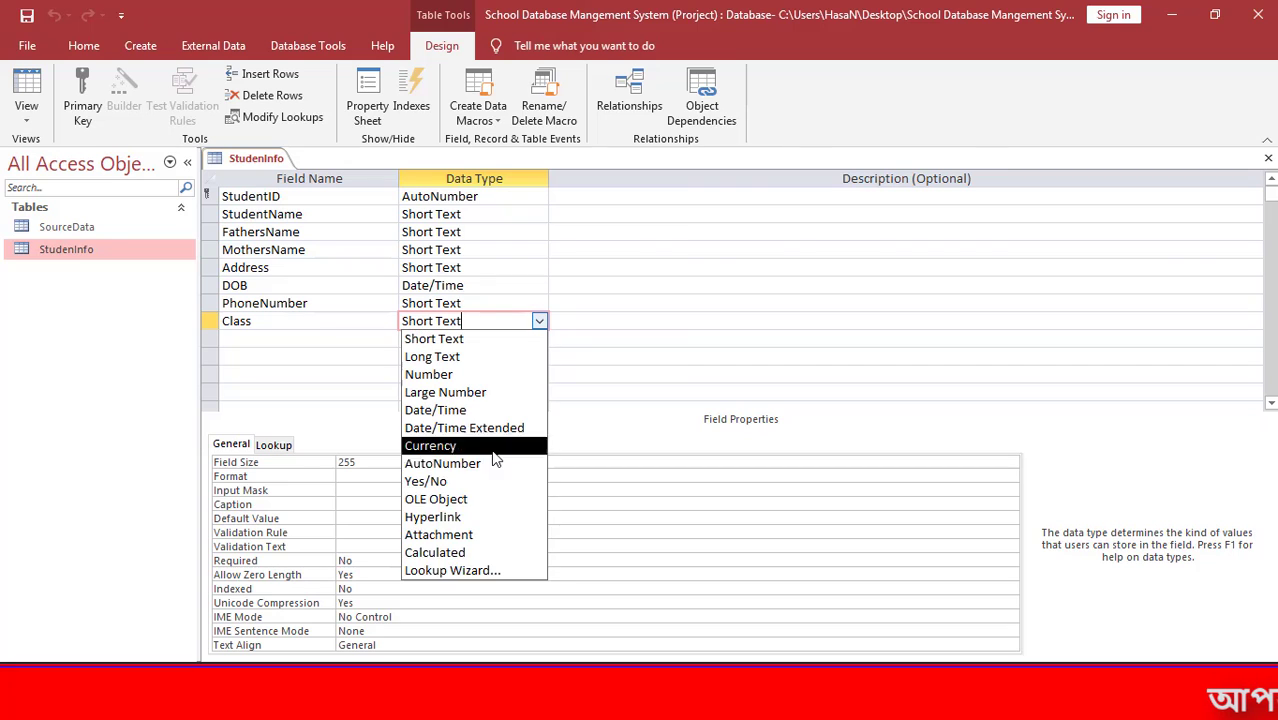
left_click(487, 569)
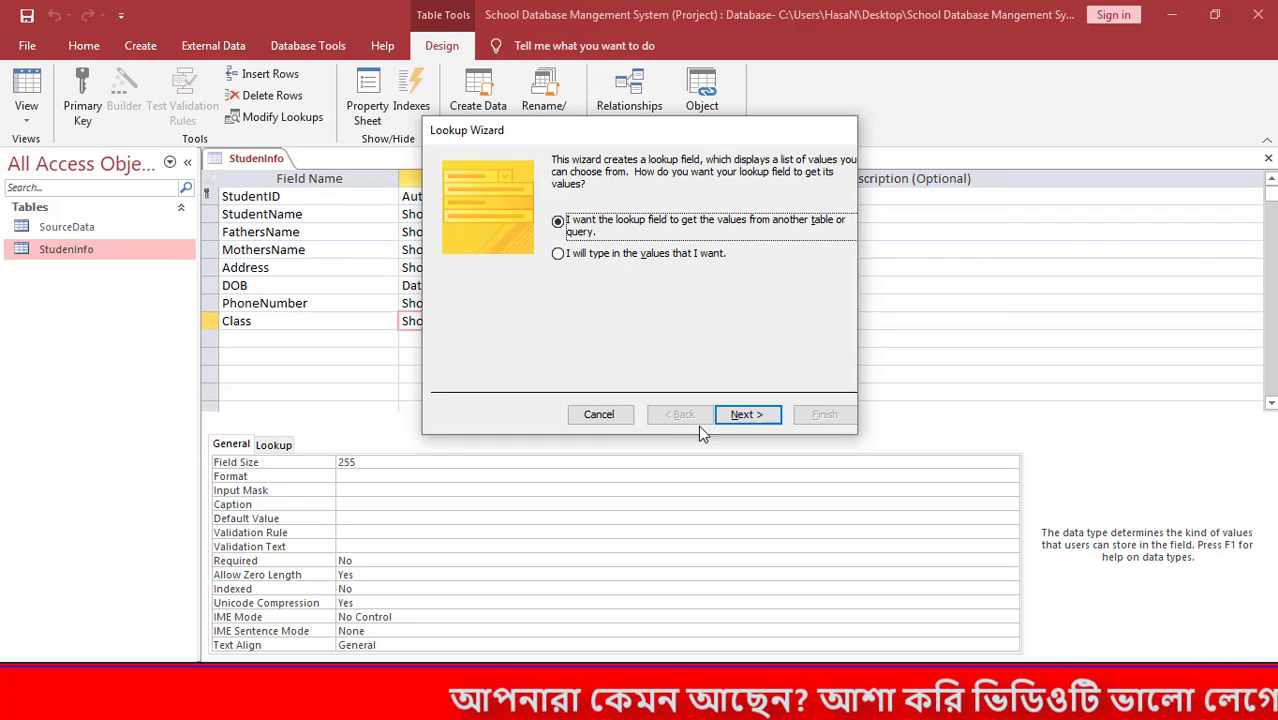
Choose the SourceData table as the lookup source, after trying the Queries and Both views.
left_click(748, 418)
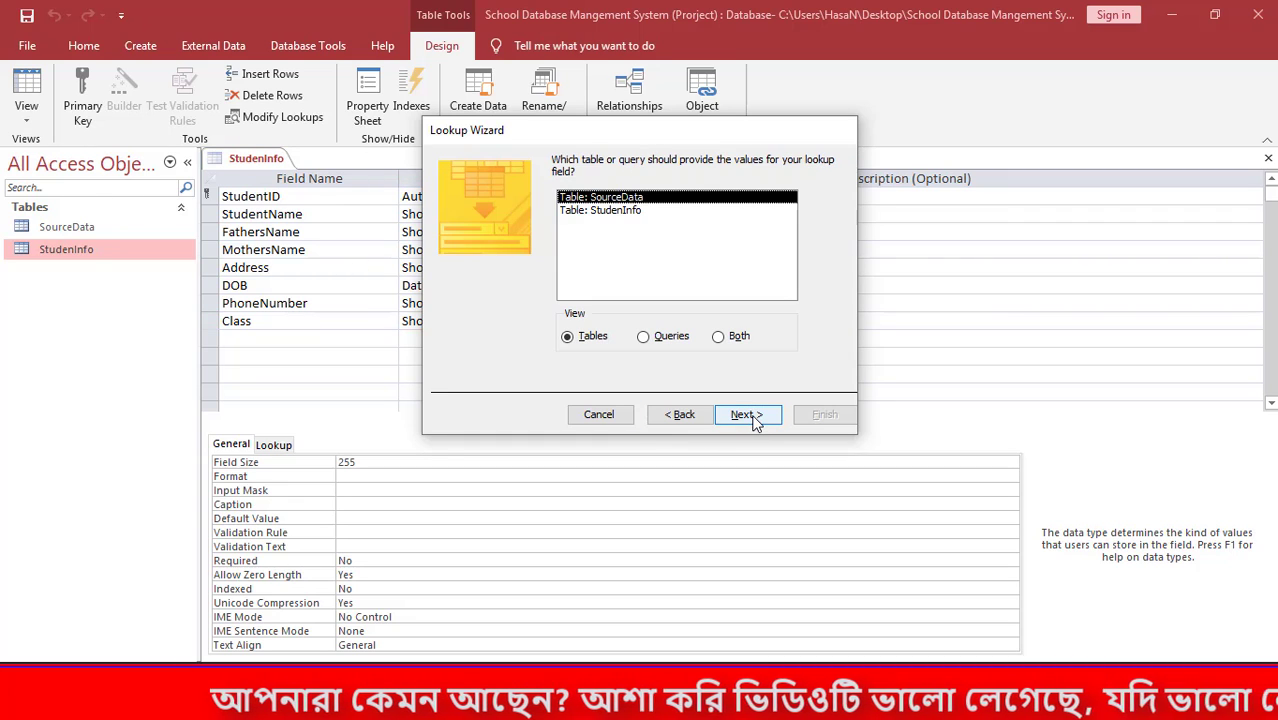
left_click(596, 212)
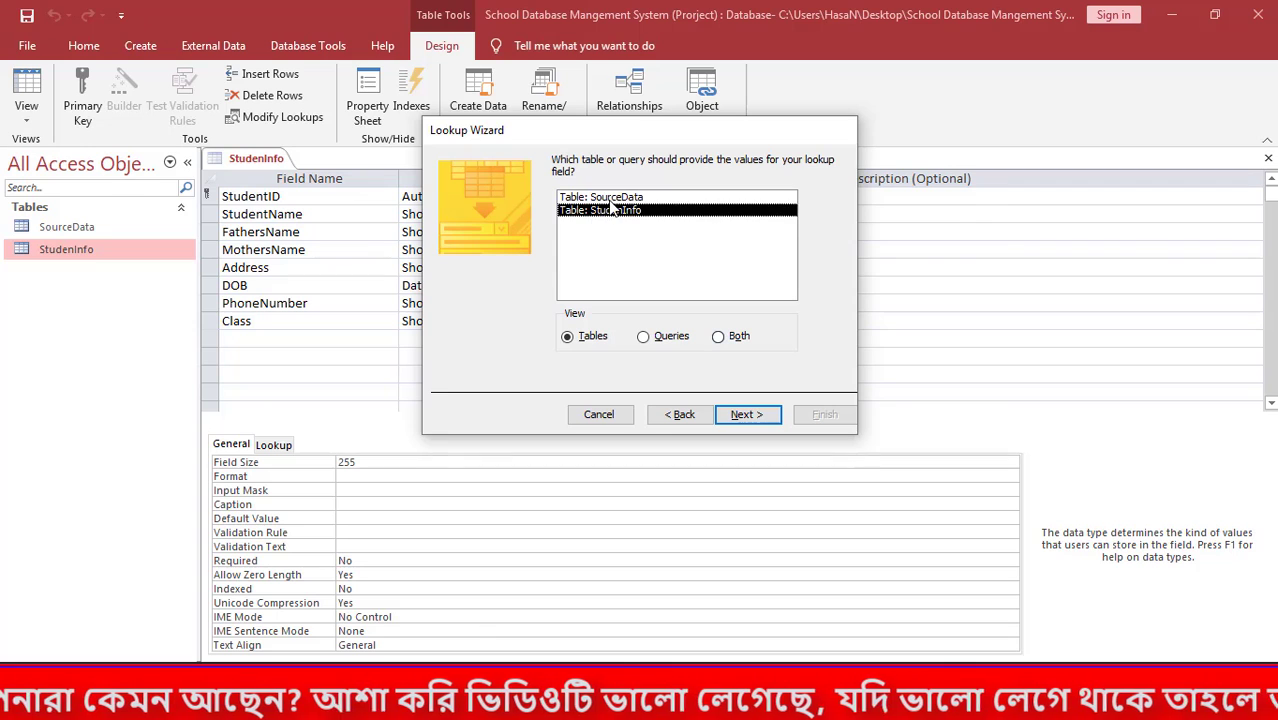
left_click(612, 198)
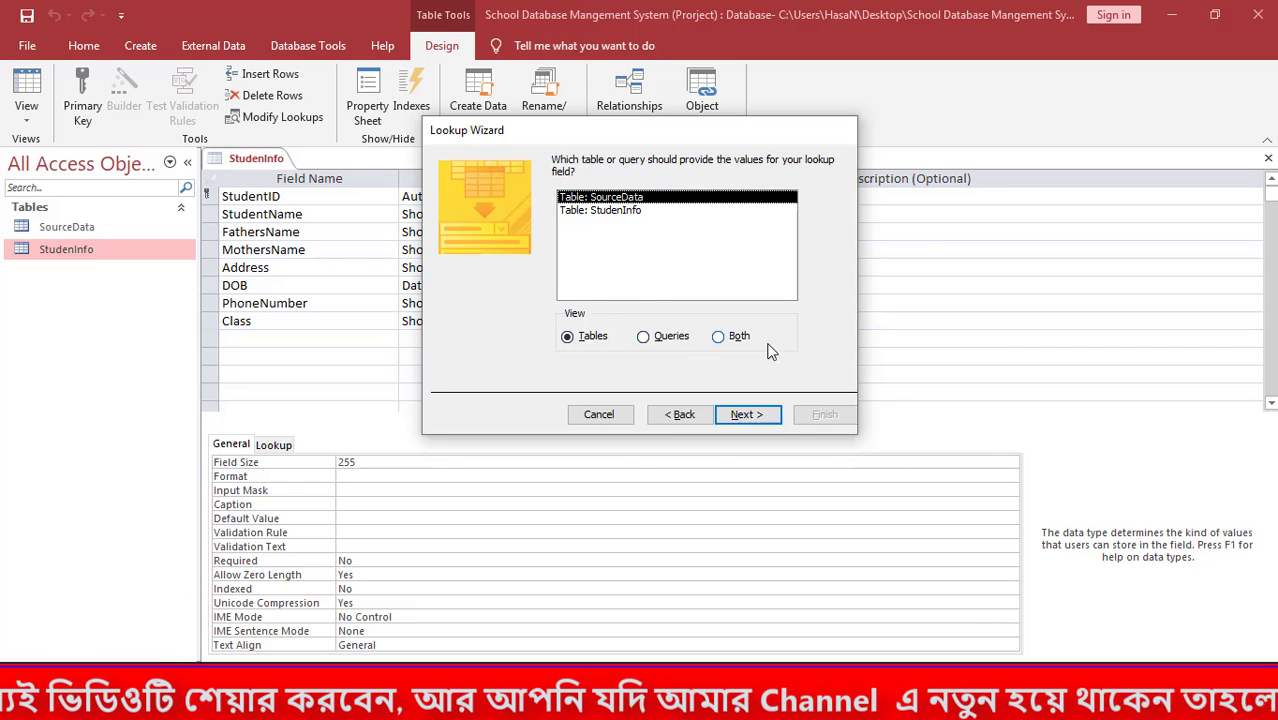
left_click(643, 337)
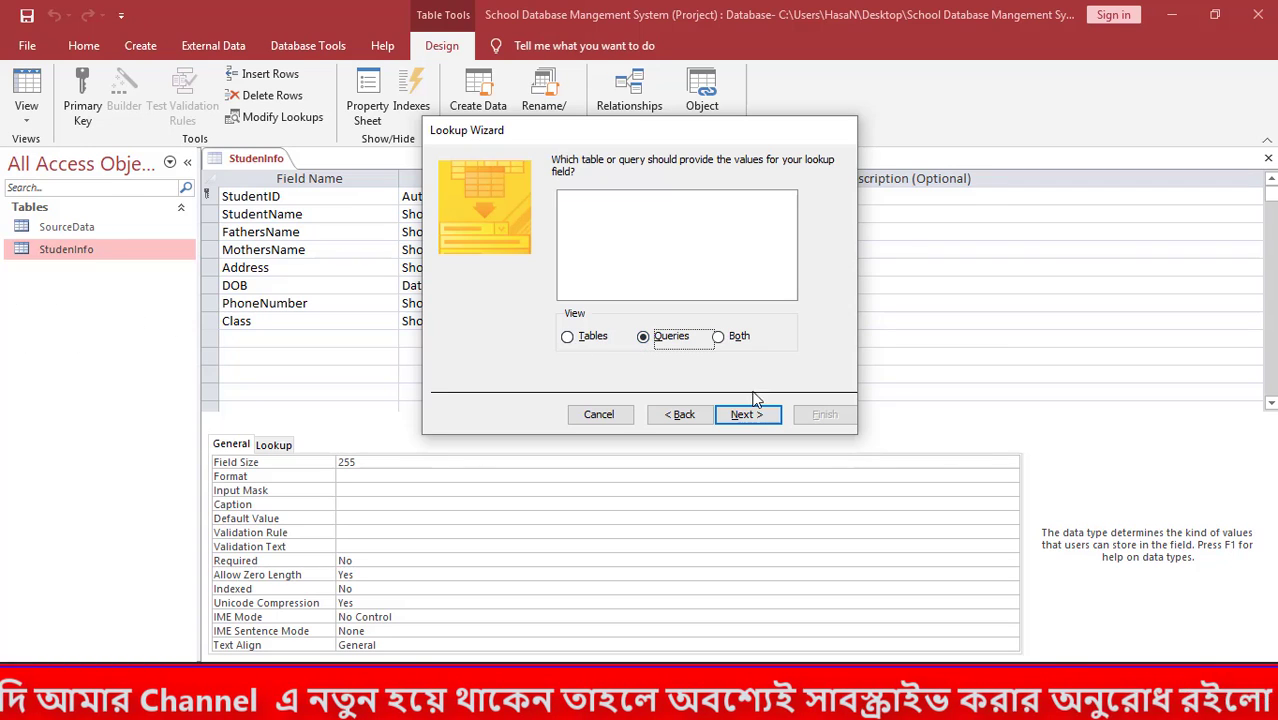
left_click(720, 338)
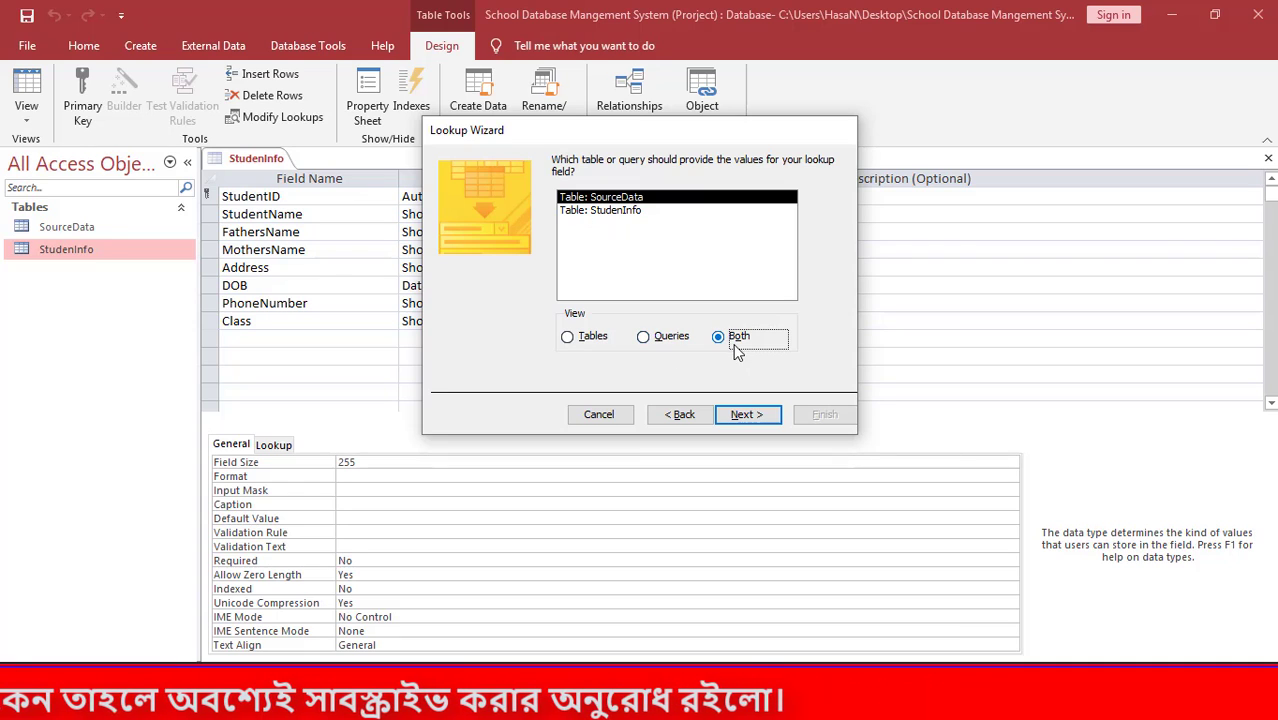
left_click(567, 338)
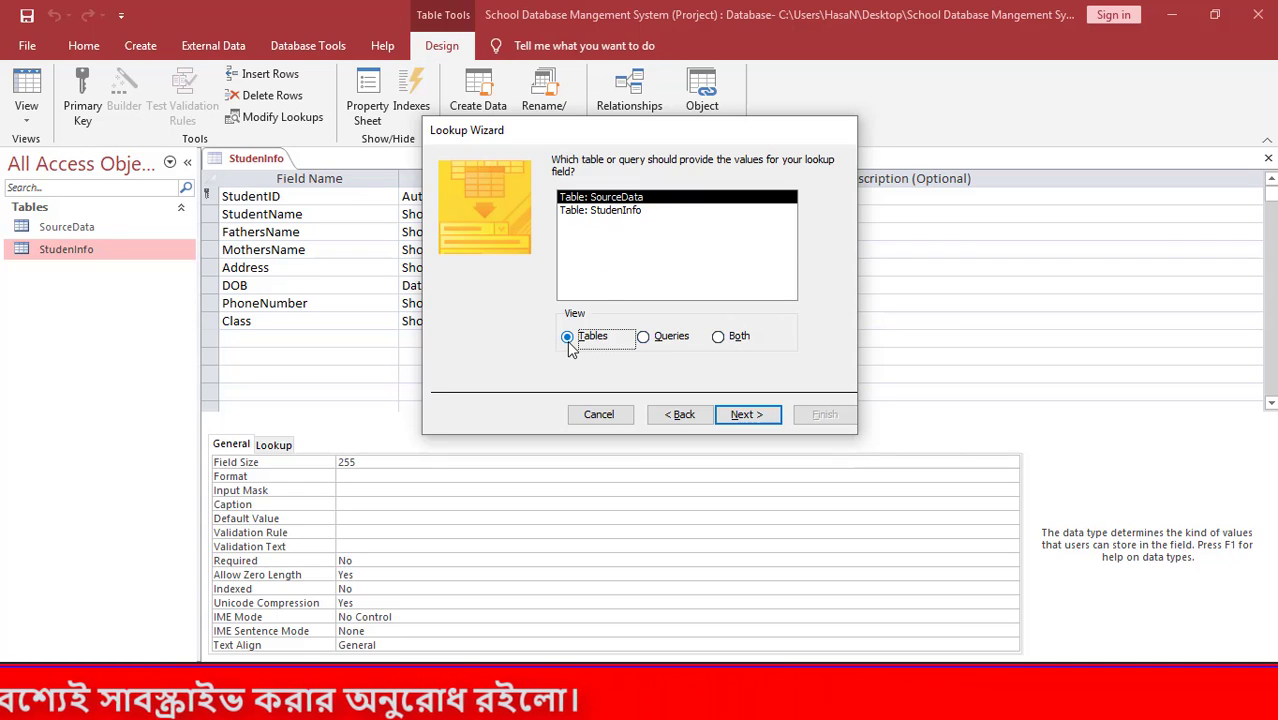
left_click(747, 414)
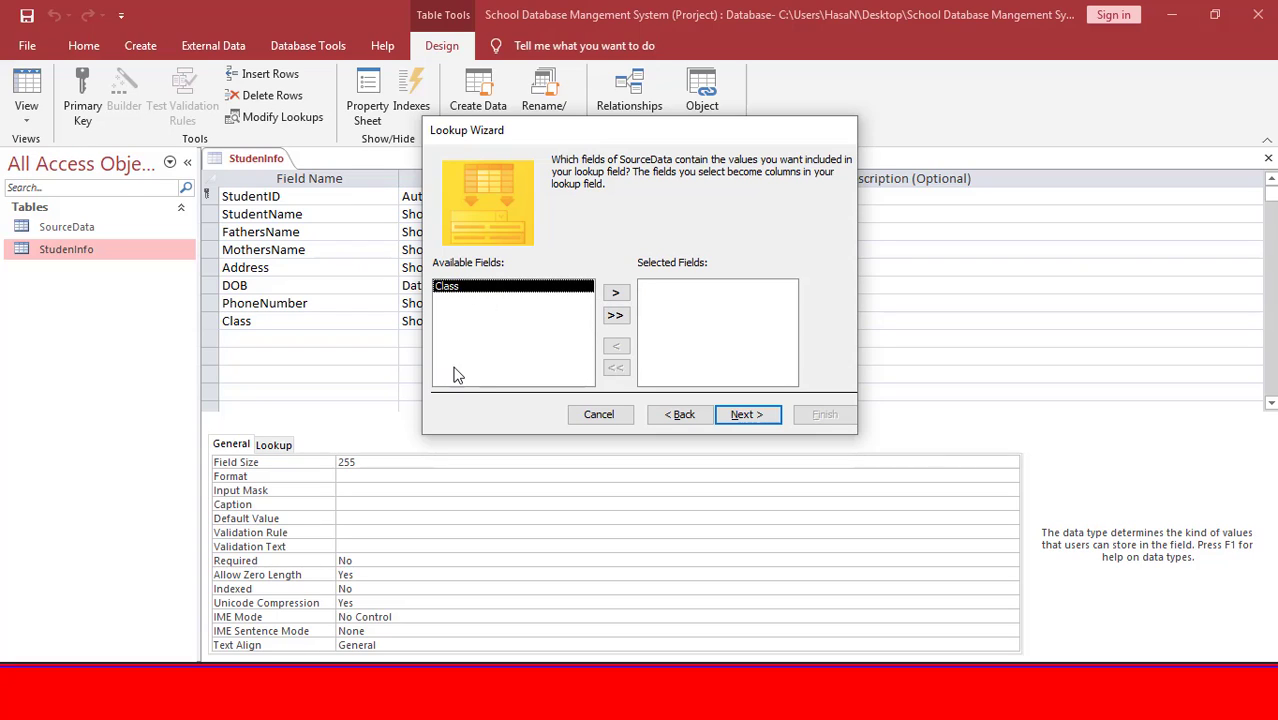
Add SourceData's Class column to the lookup, finish the wizard and save StudenInfo.
left_click(616, 294)
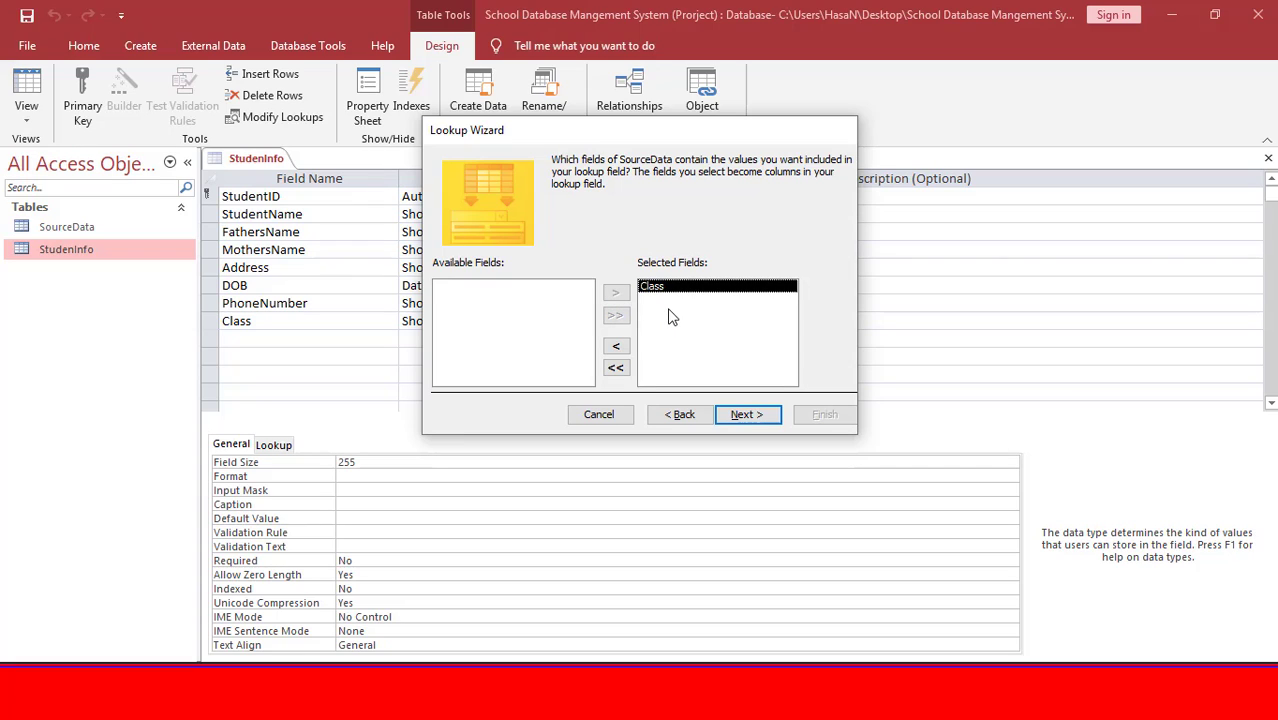
left_click(746, 414)
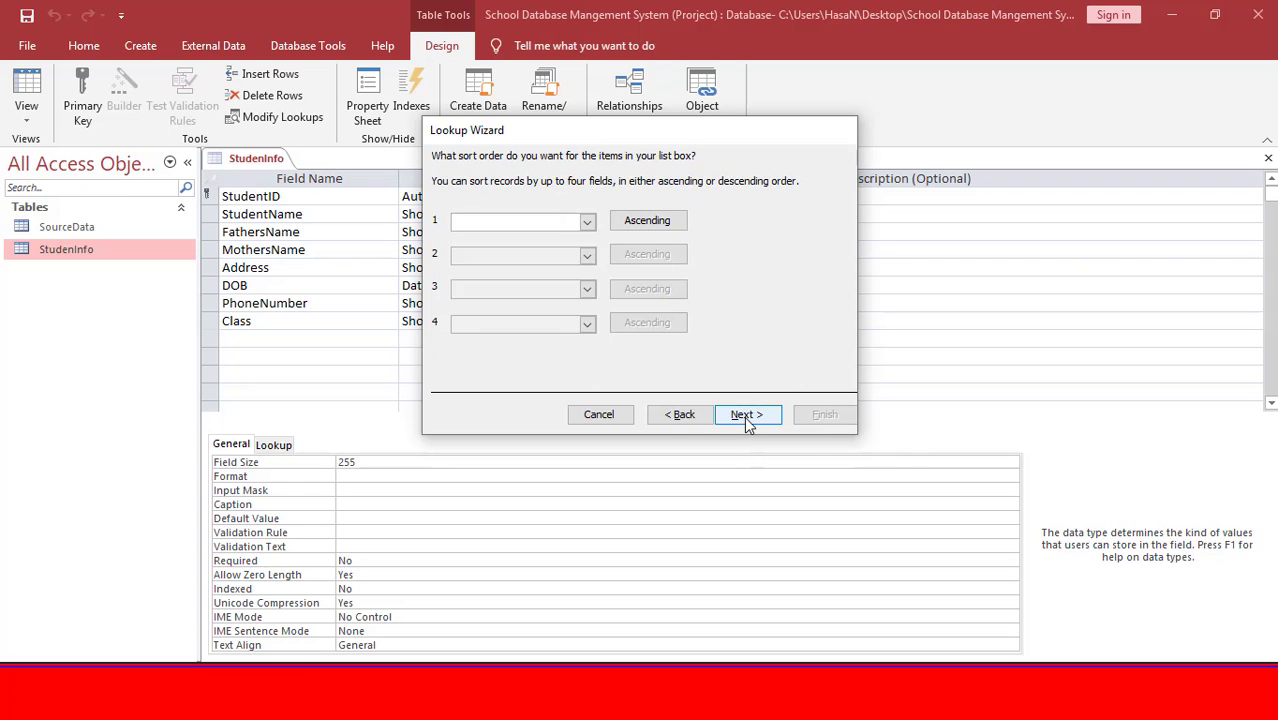
left_click(745, 416)
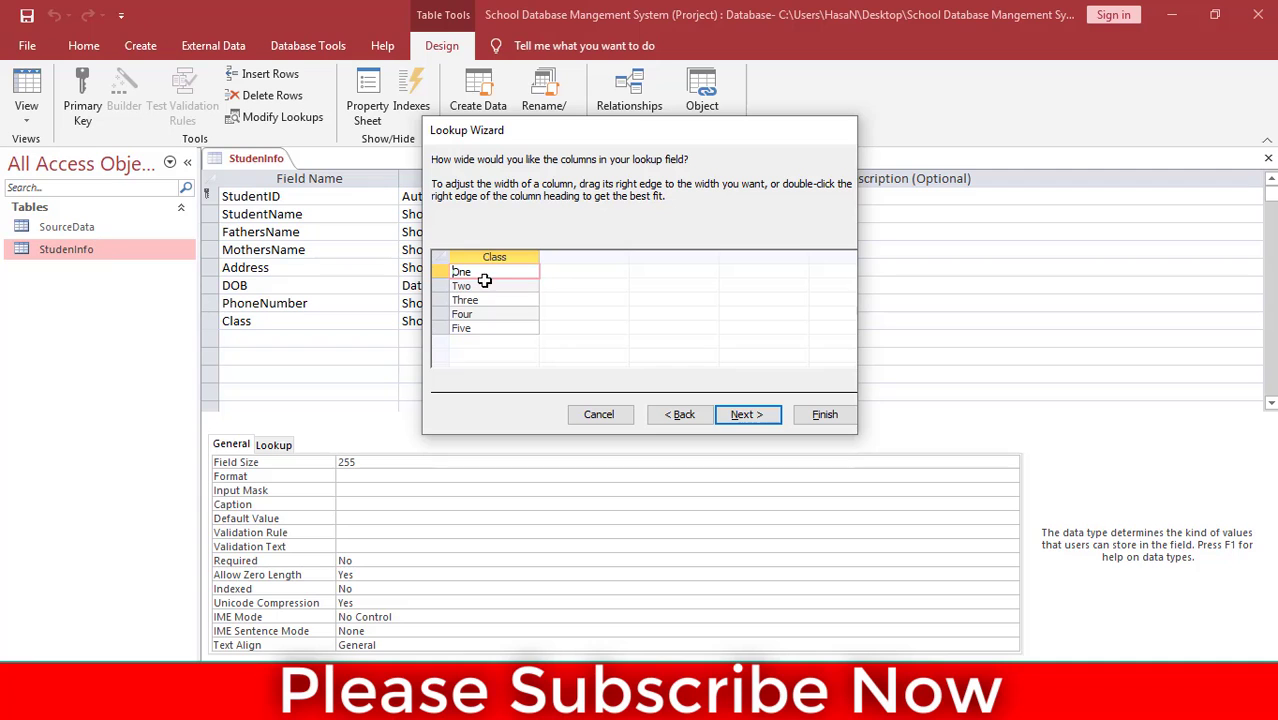
left_click(748, 414)
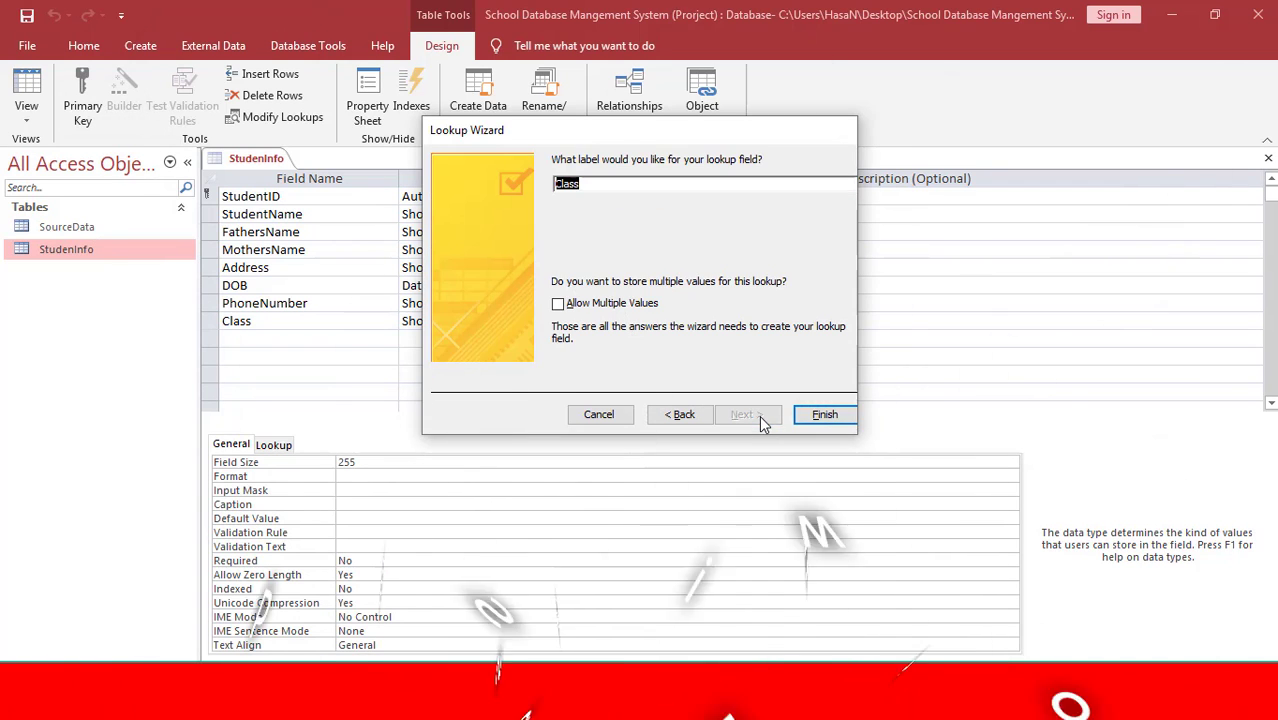
left_click(822, 414)
left_click(606, 404)
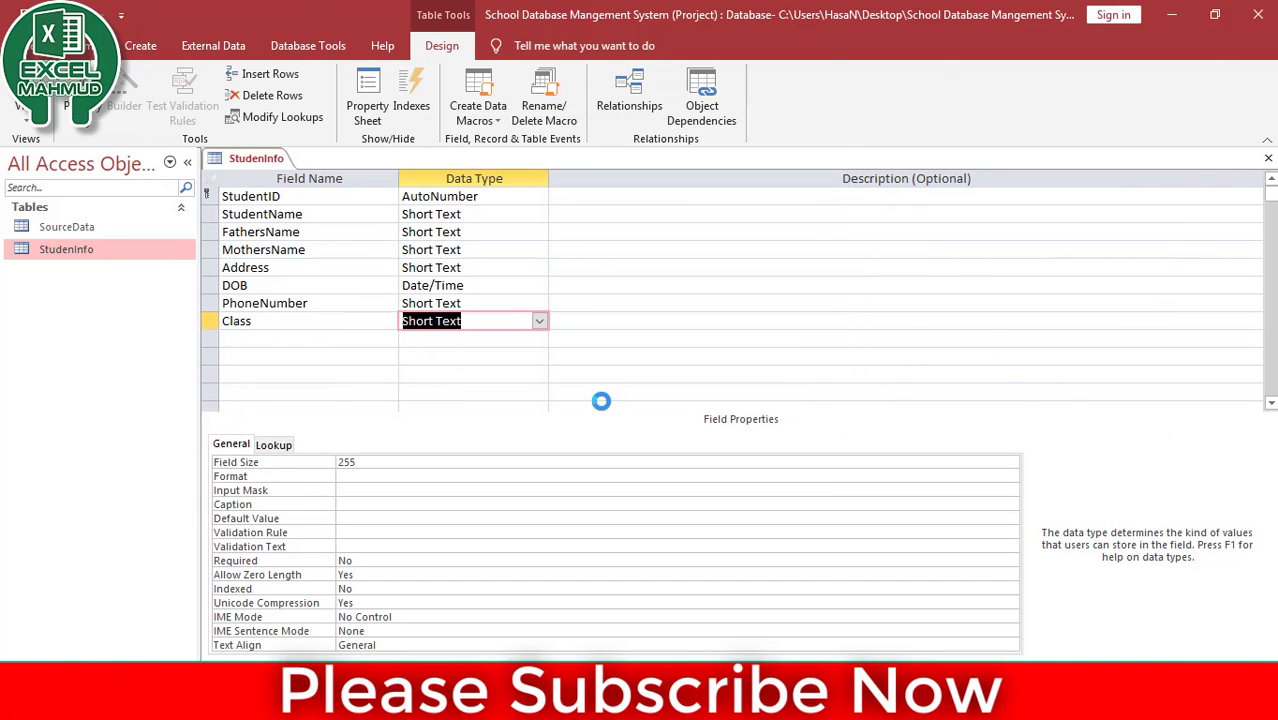
left_click(322, 338)
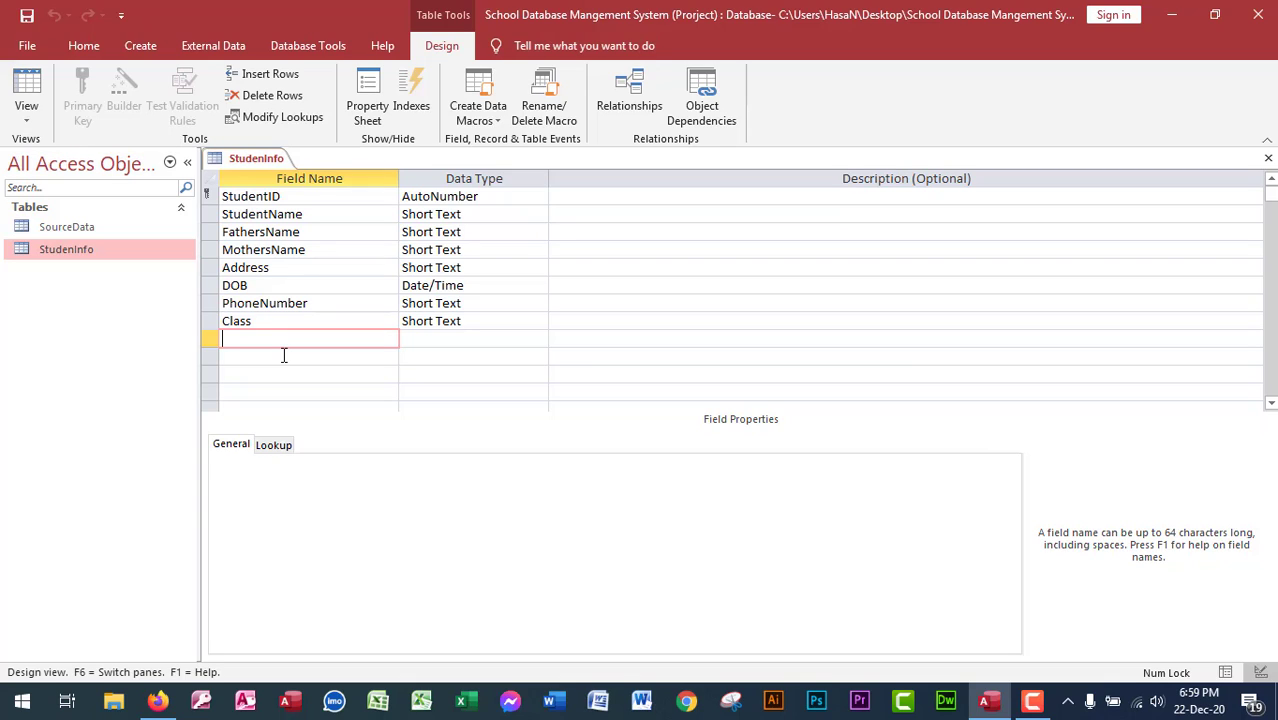
Add GardiantName and Relation as Short Text fields, then save and close the StudenInfo design.
type("GardiantName")
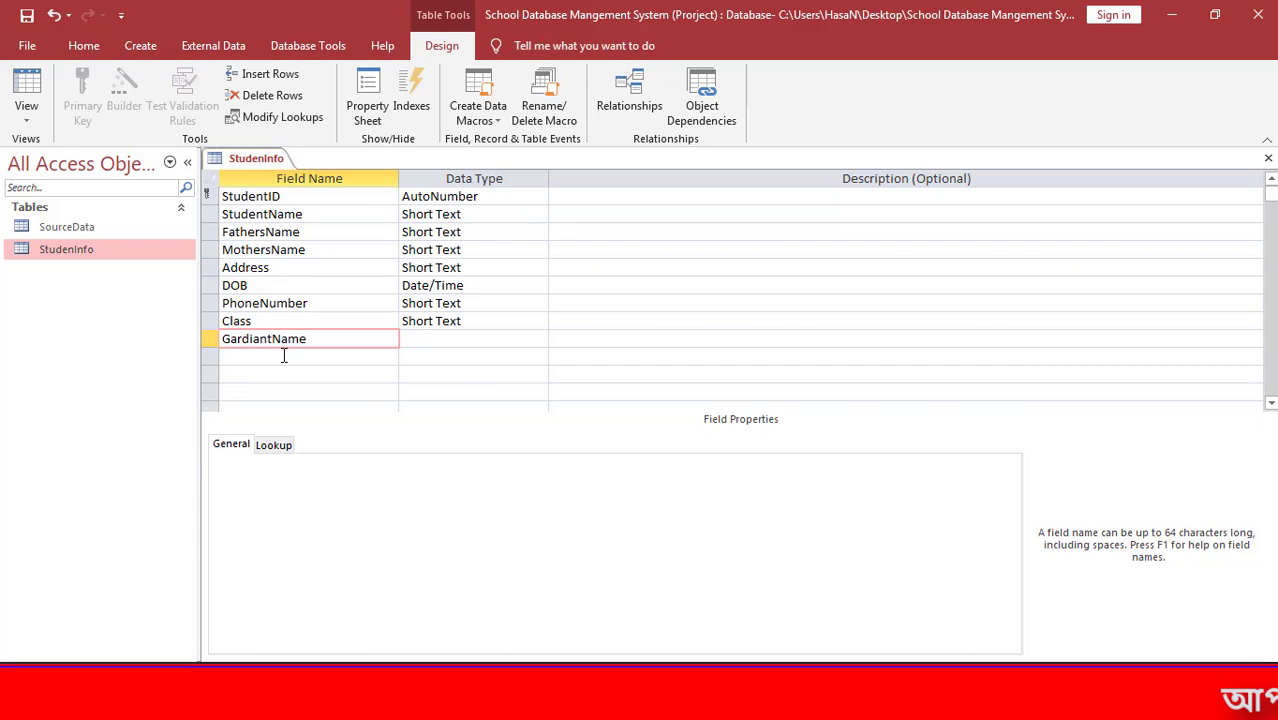
key("Tab")
key("Tab")
key("Tab")
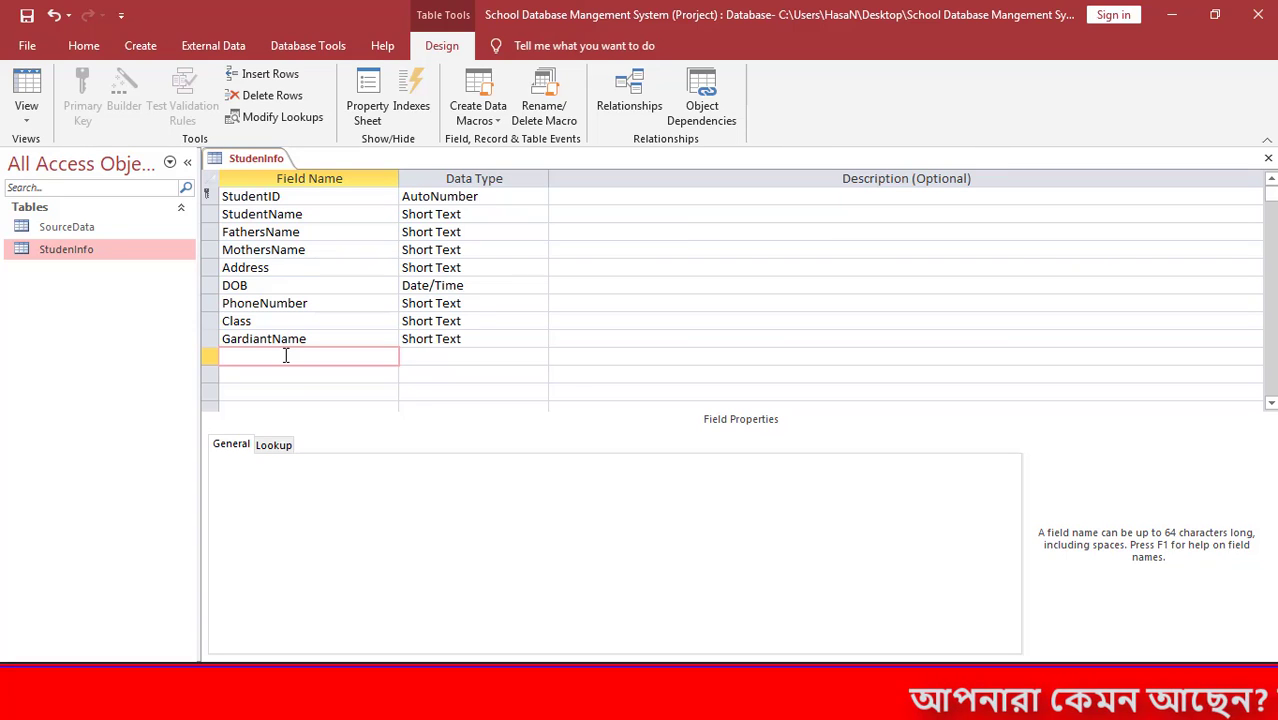
type("Relati")
type("on")
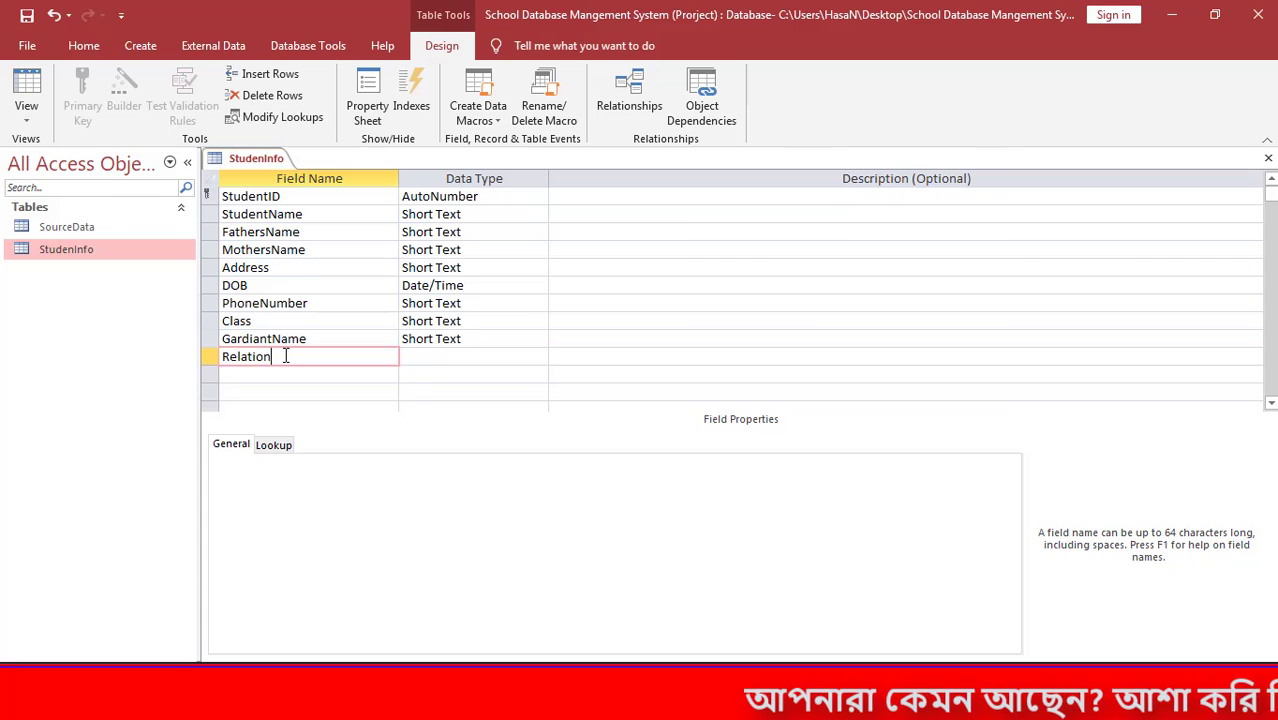
key("Tab")
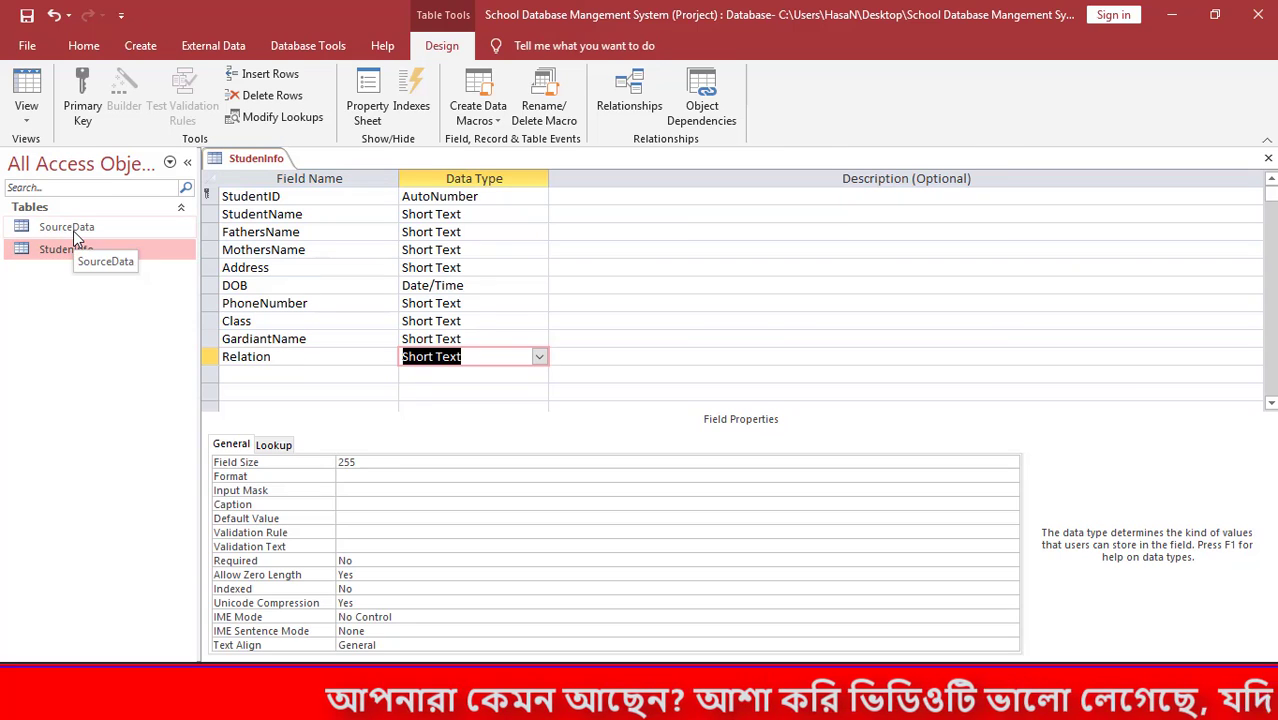
key("ctrl+s")
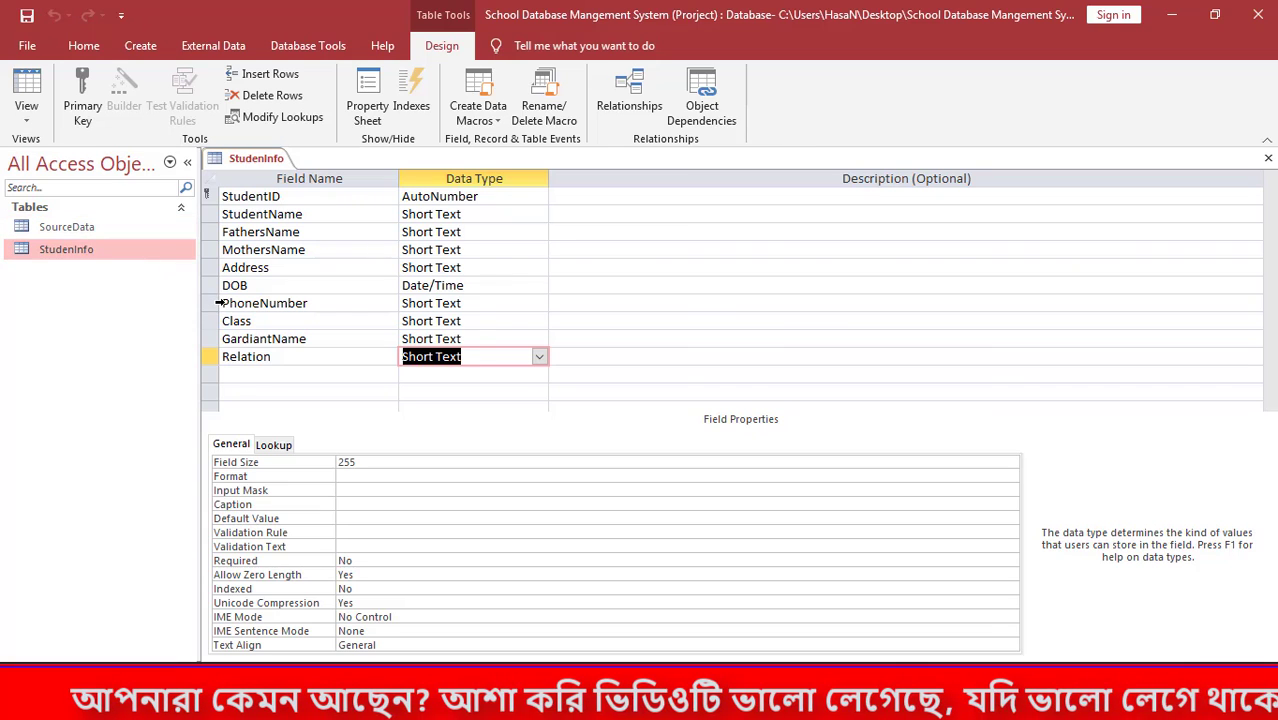
key("ctrl+w")
Add a Short Text Relation field to SourceData's design, then open SourceData's datasheet.
right_click(87, 232)
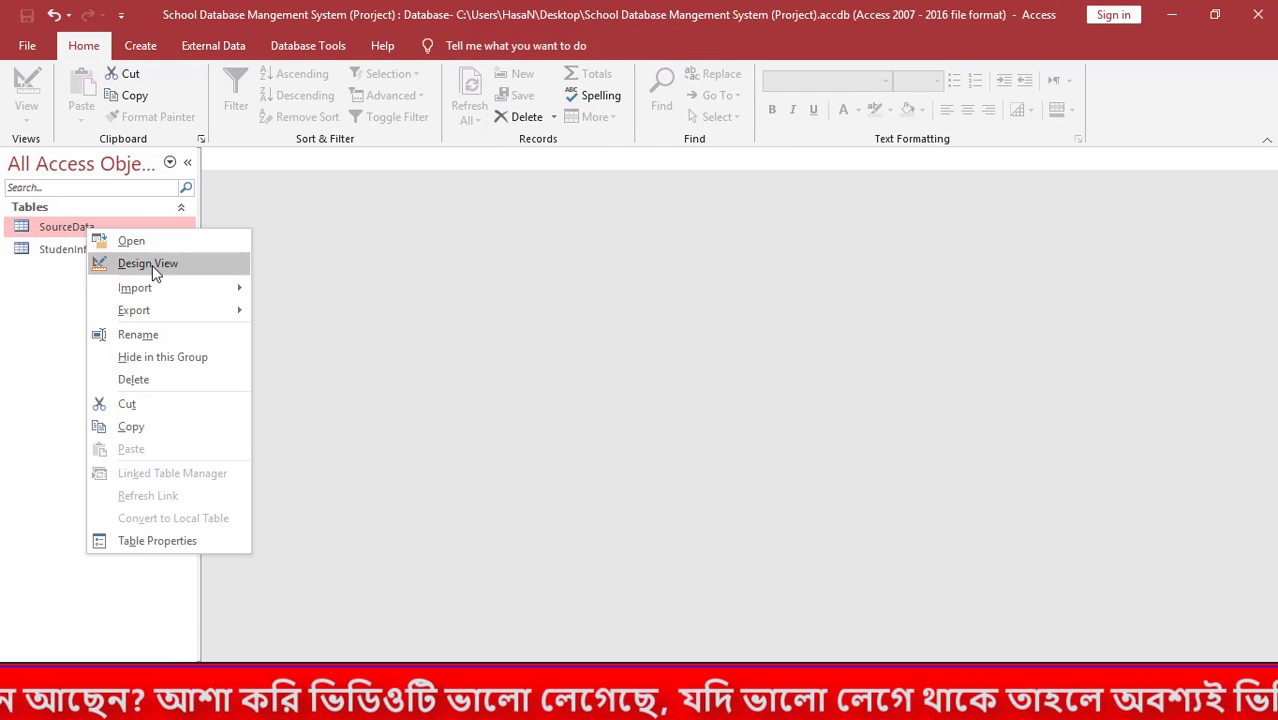
left_click(152, 265)
left_click(261, 214)
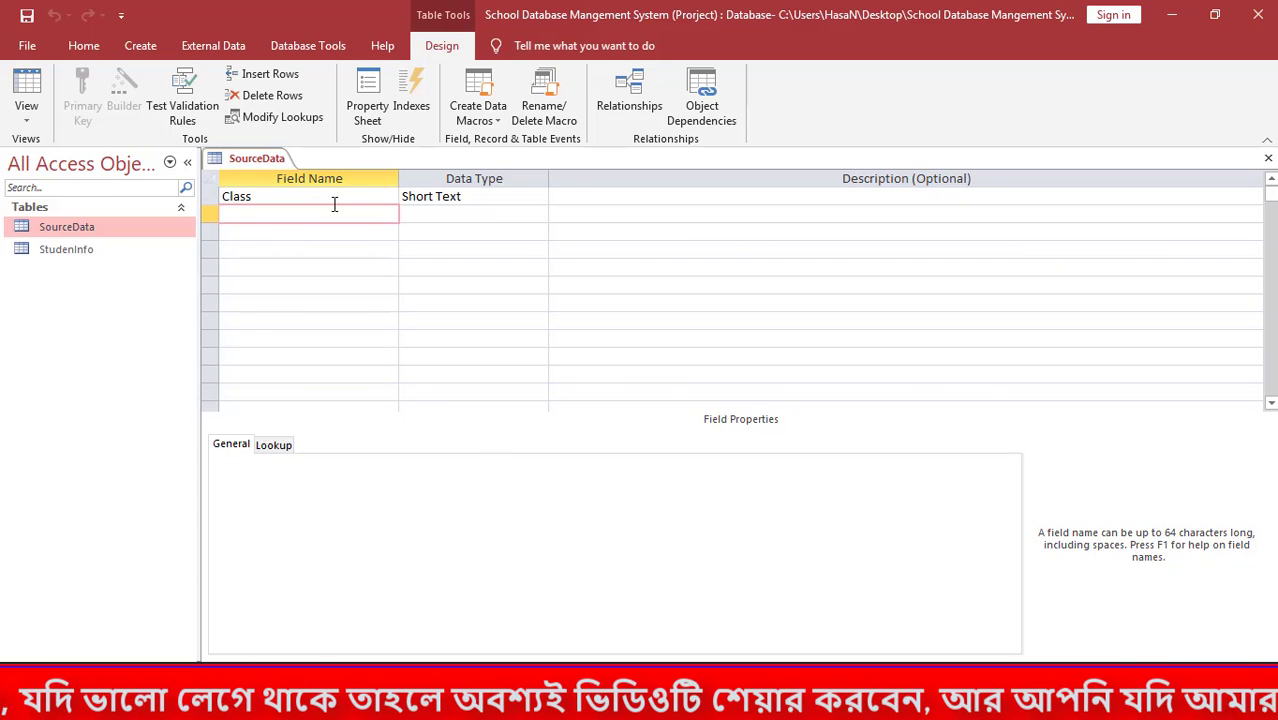
type("Real")
key("BackSpace")
key("BackSpace")
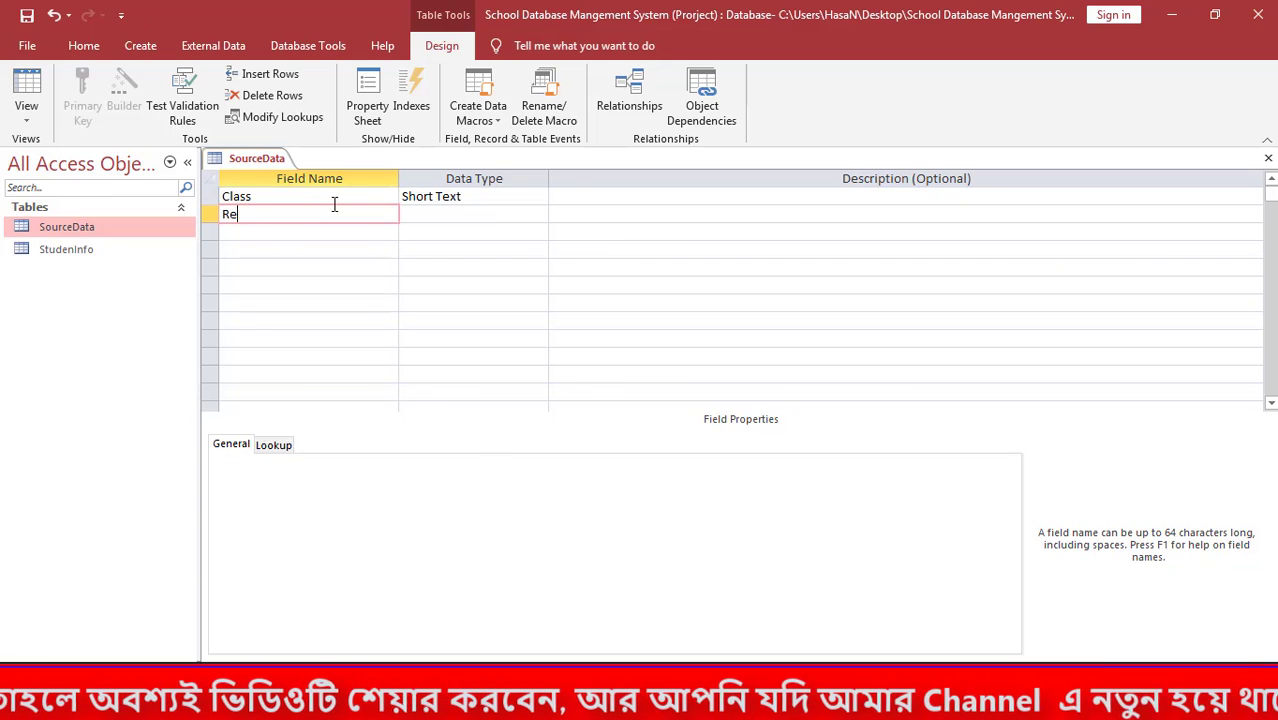
type("lation")
key("Tab")
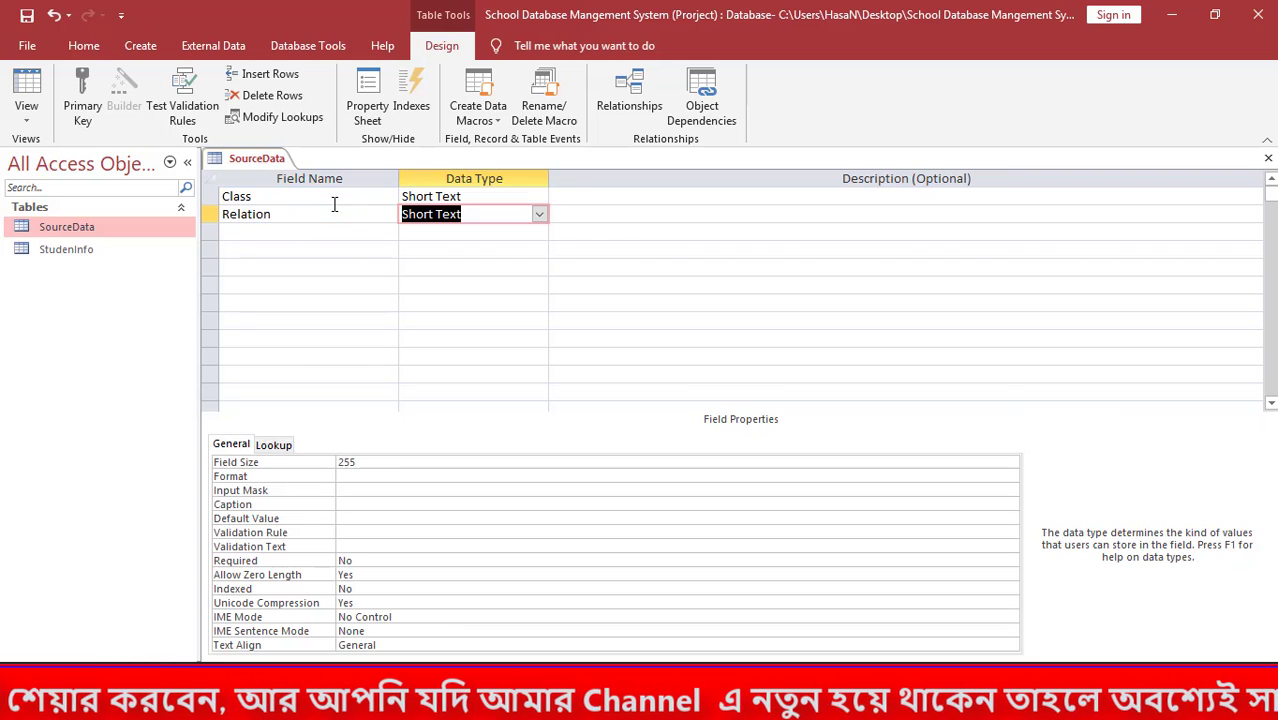
left_click(88, 227)
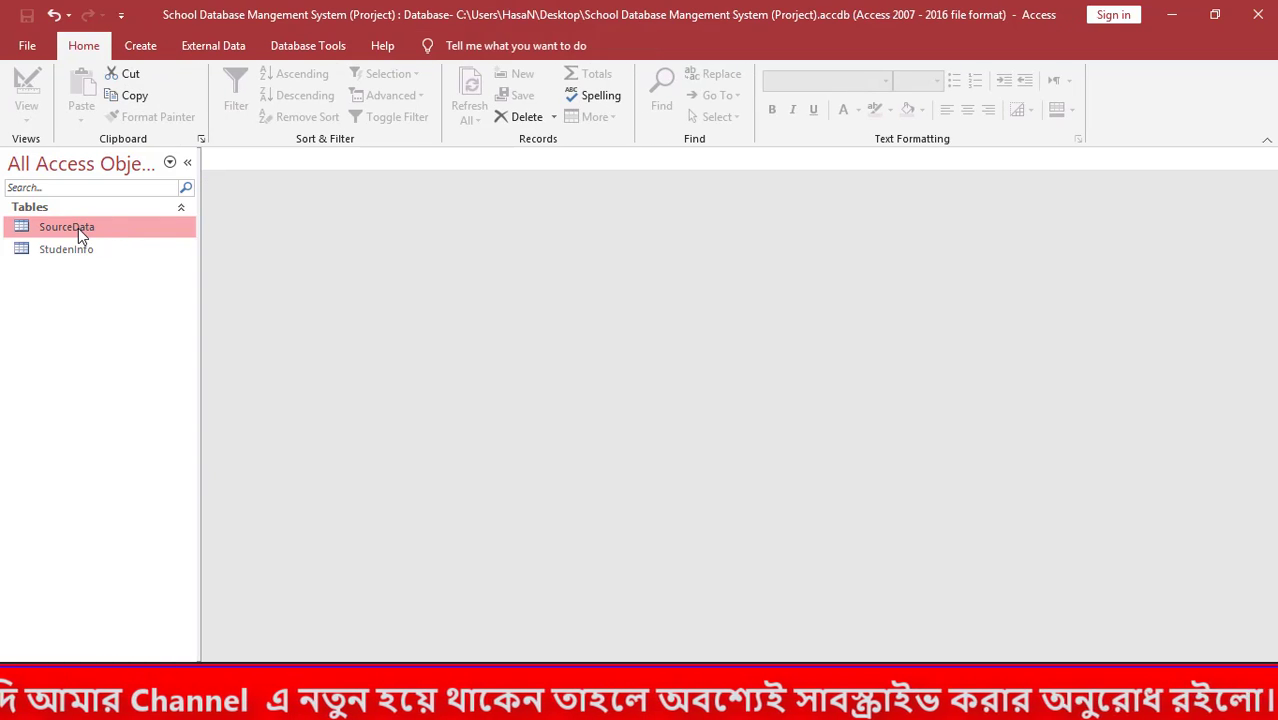
double_click(78, 228)
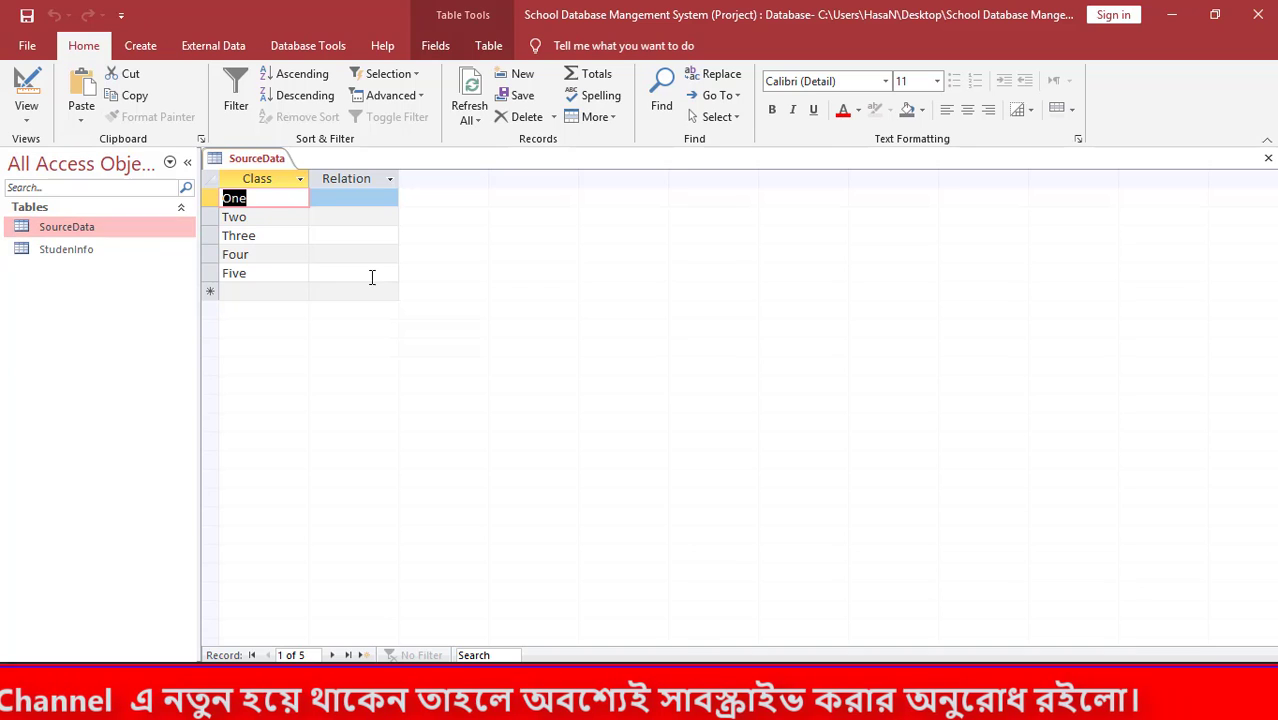
Enter Father, Mothers, Brother and Sister as SourceData's Relation values, then close the table.
left_click(338, 203)
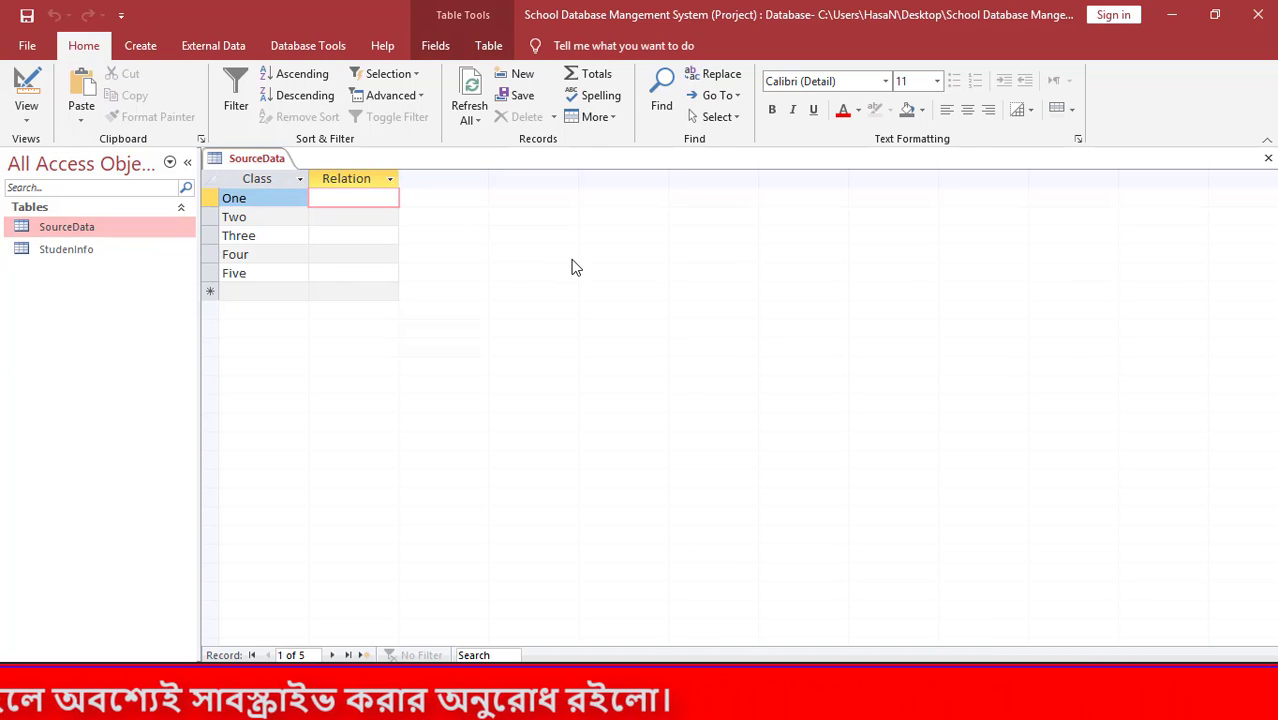
type("Fa")
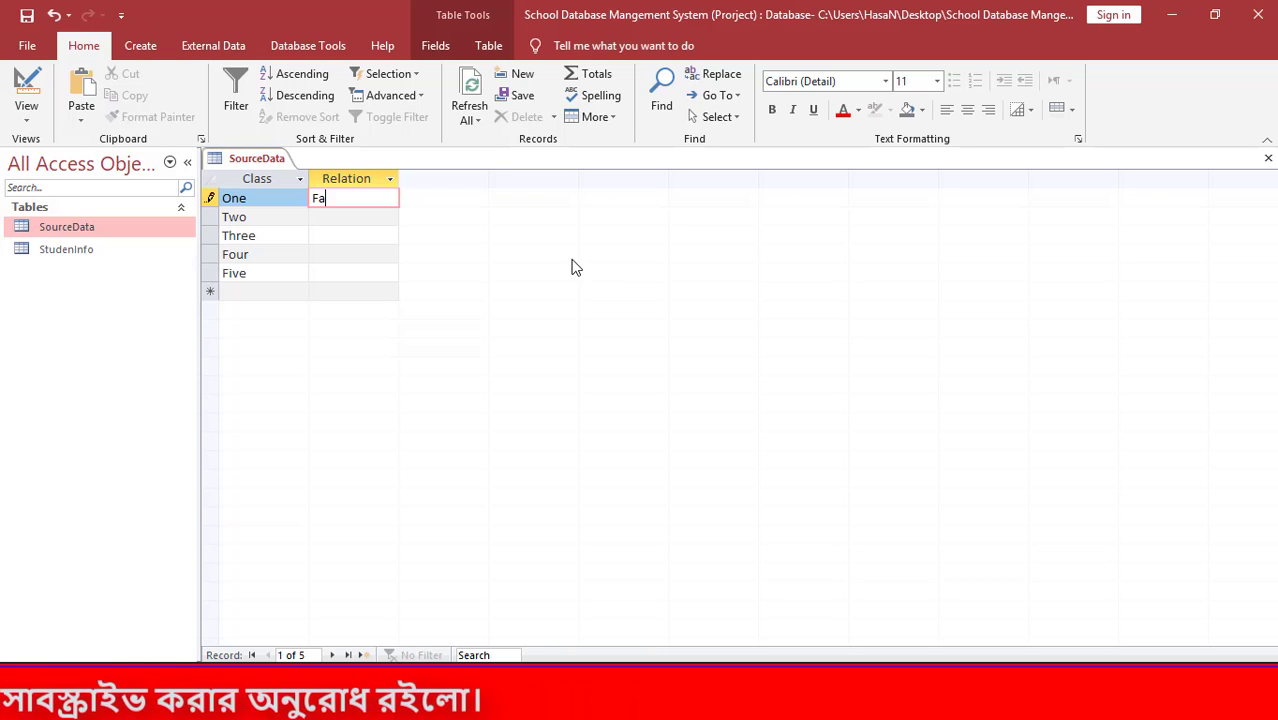
type("thers")
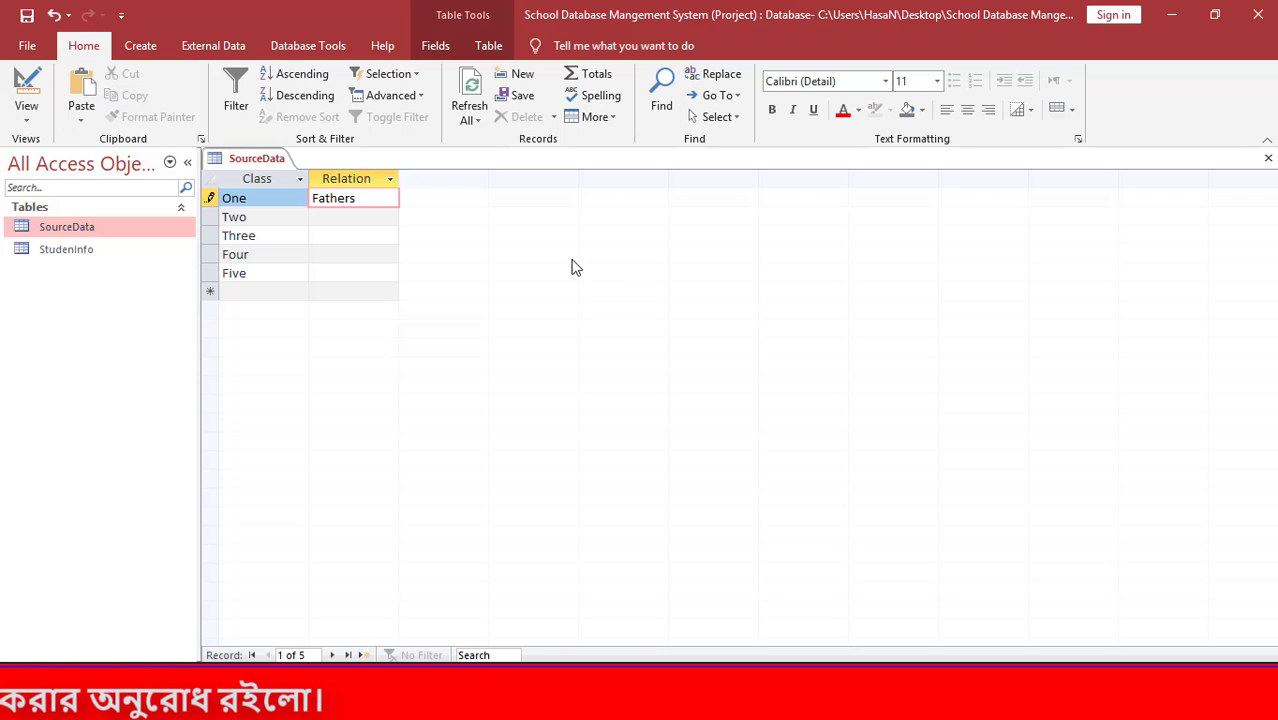
key("BackSpace")
key("Tab")
key("Tab")
type("Mother")
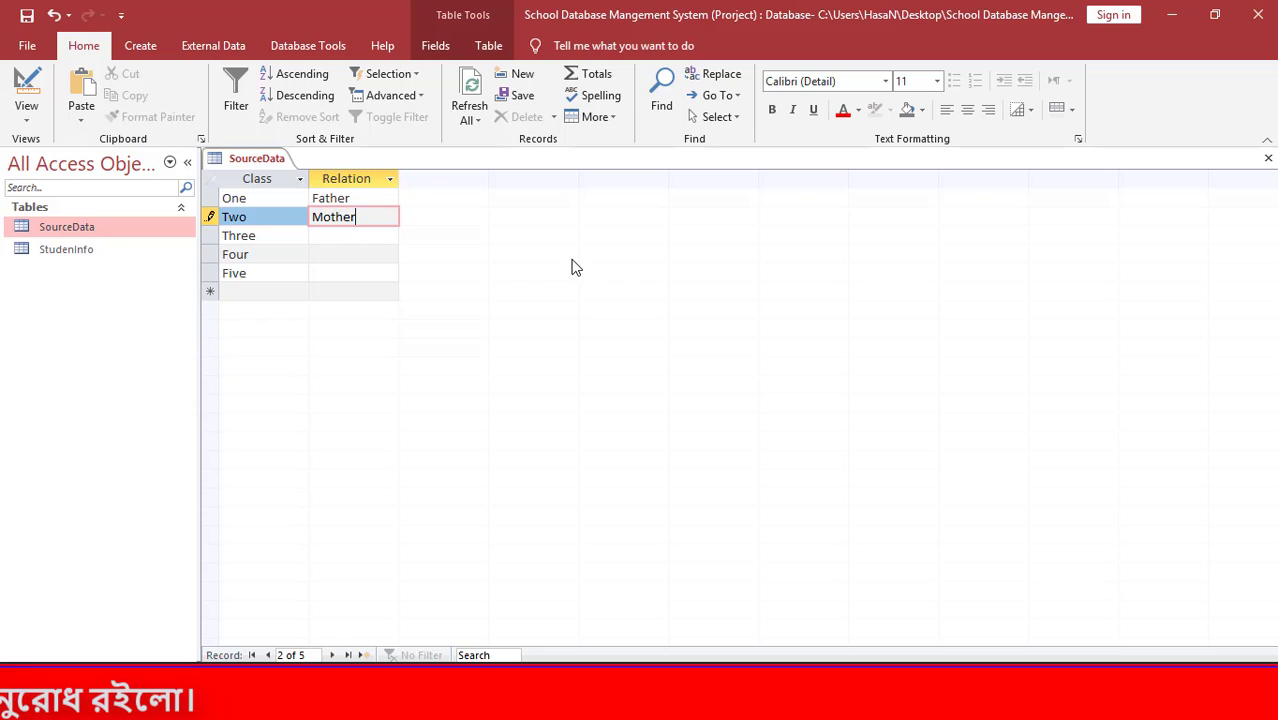
type("s")
key("Tab")
key("Tab")
type("Brothe")
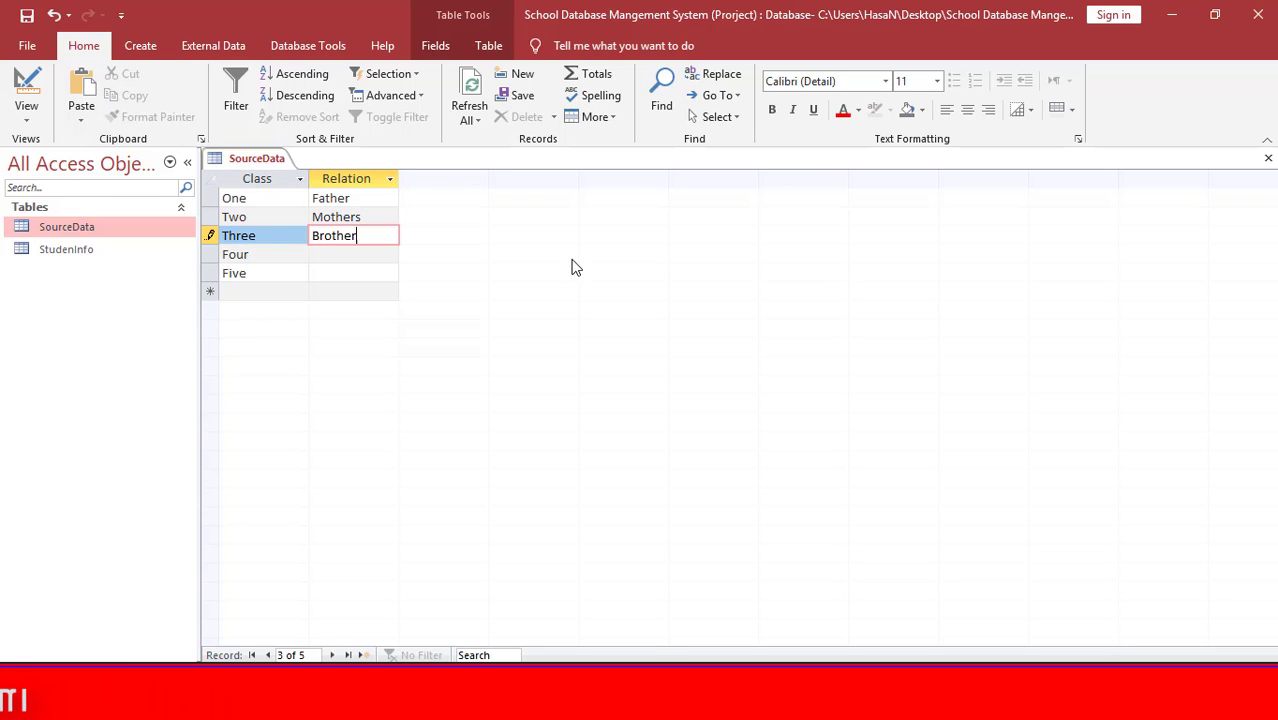
key("Tab")
key("Tab")
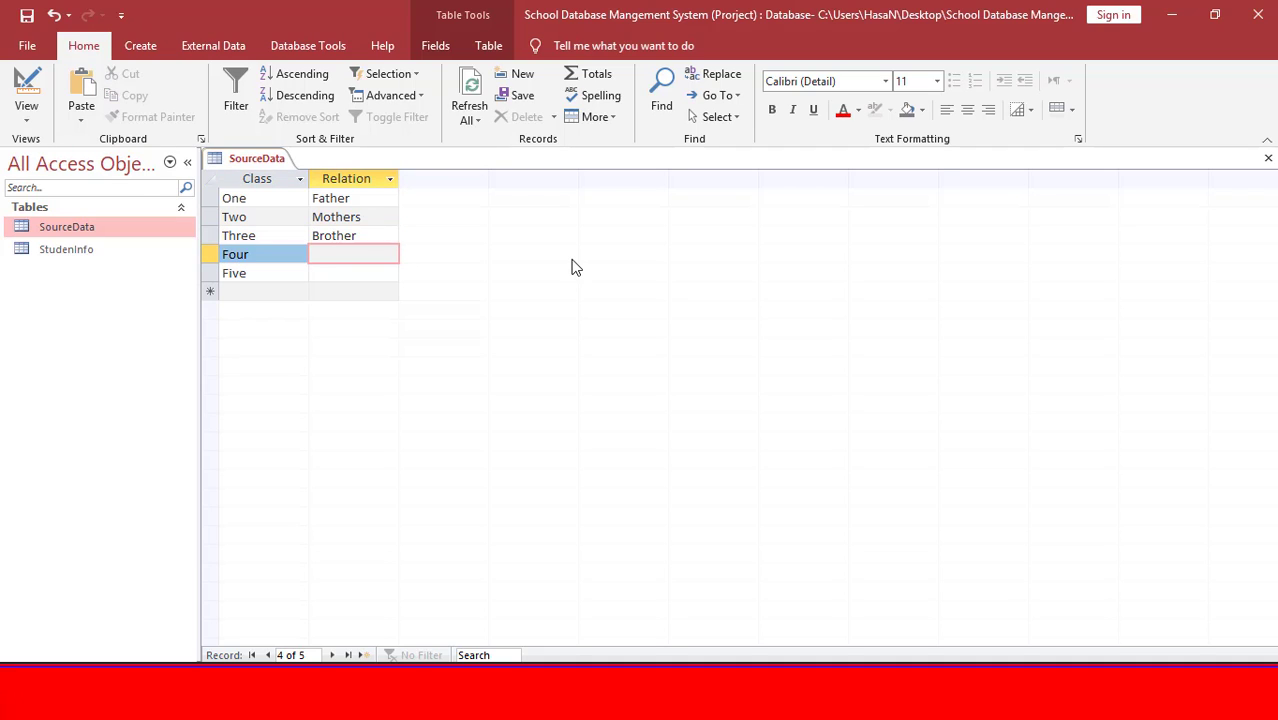
type("Sister")
key("Tab")
key("Tab")
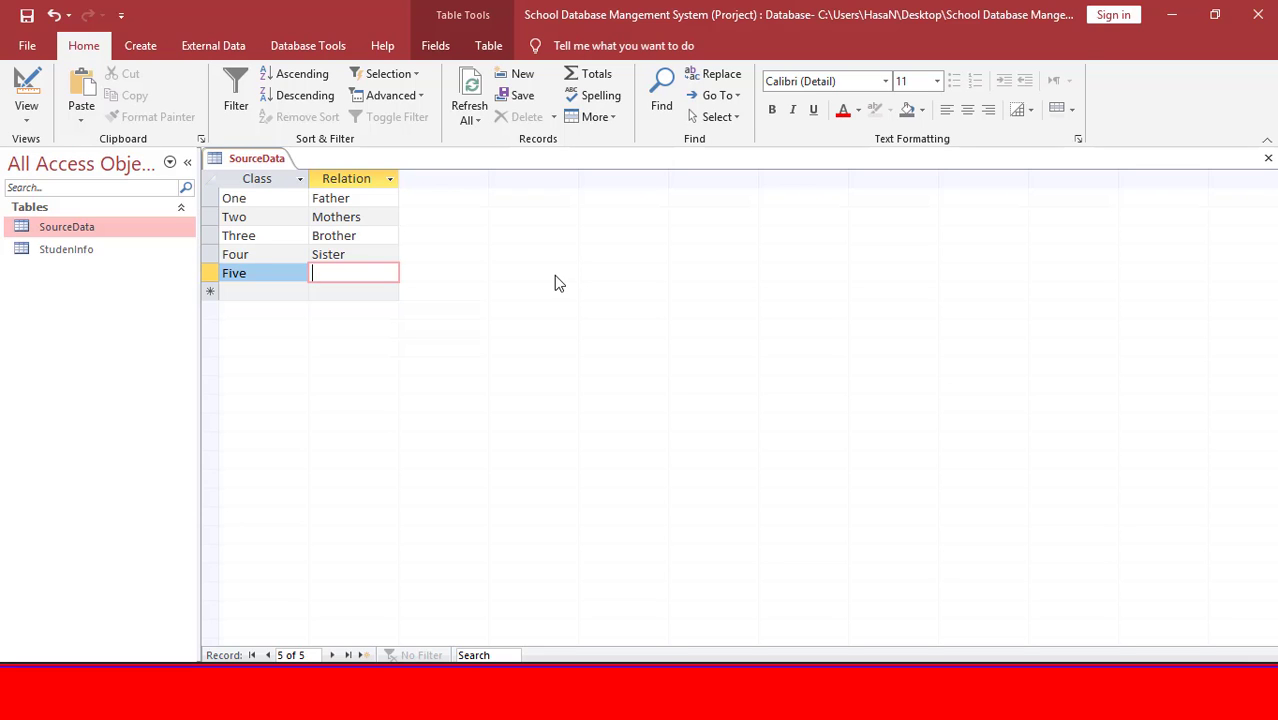
key("ctrl+w")
left_click(94, 253)
Open StudenInfo in Design View and start the Lookup Wizard for the Relation field.
right_click(96, 254)
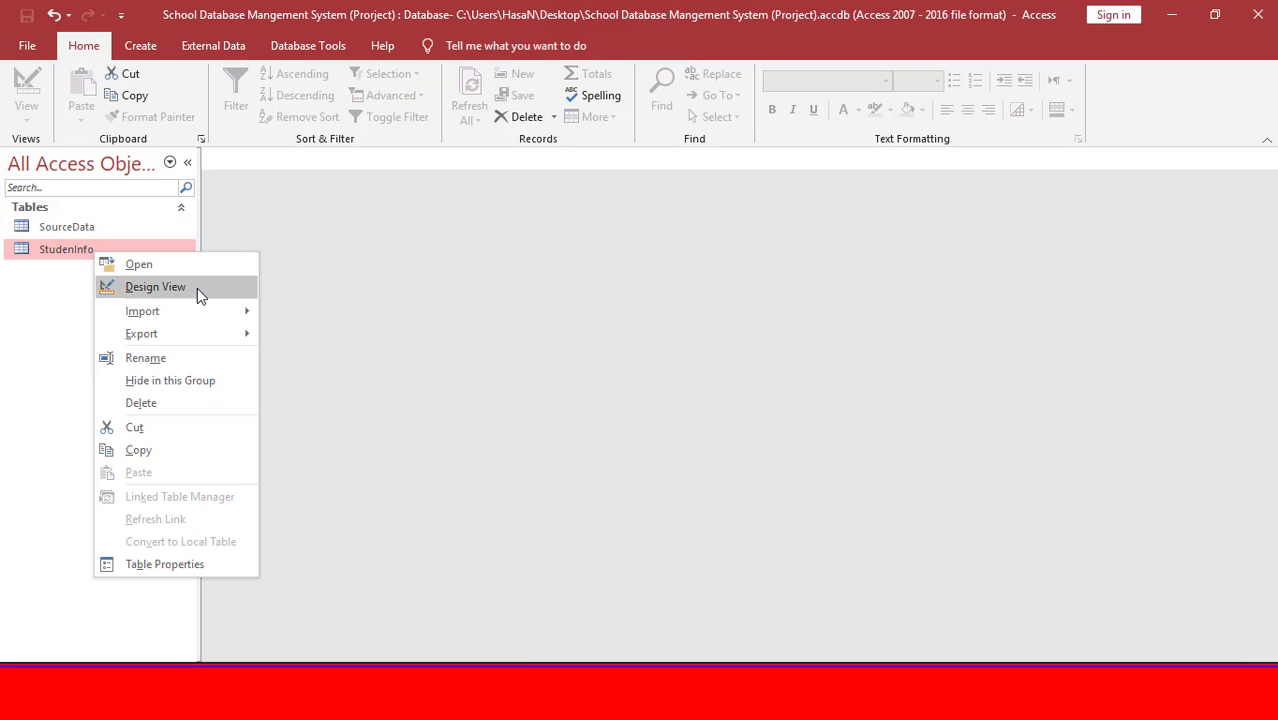
left_click(197, 288)
left_click(513, 357)
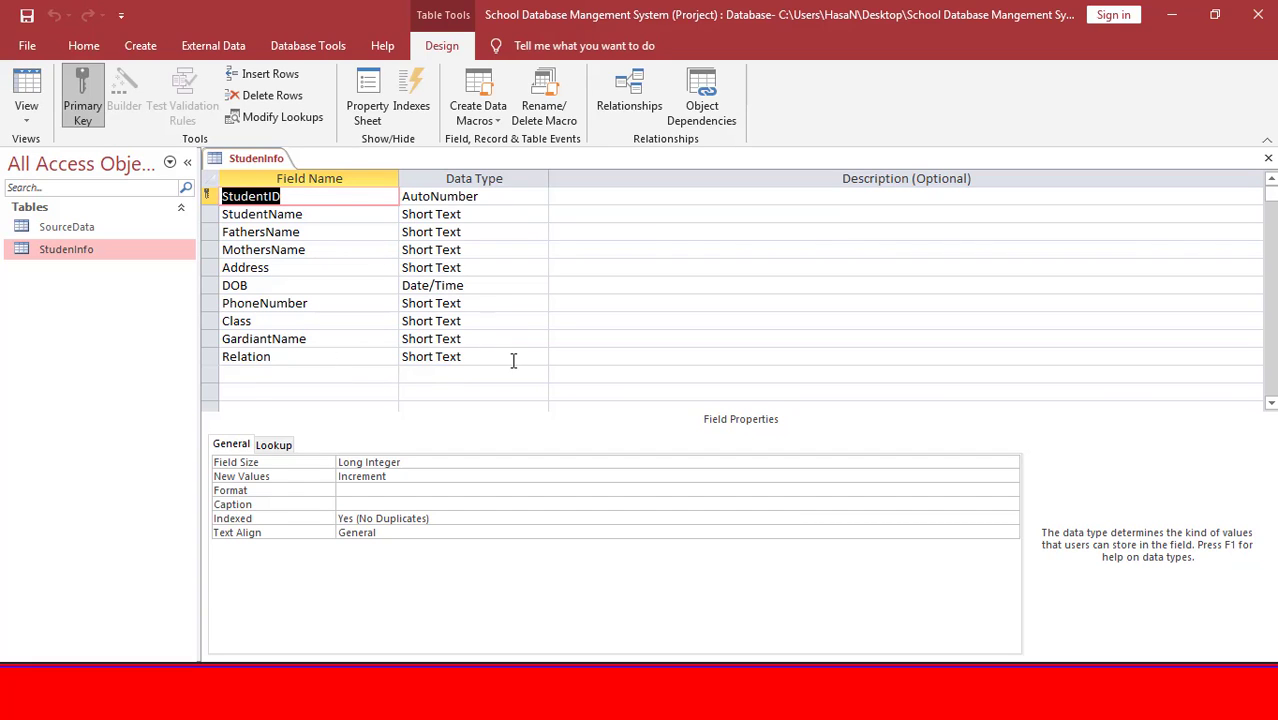
left_click(539, 357)
left_click(470, 605)
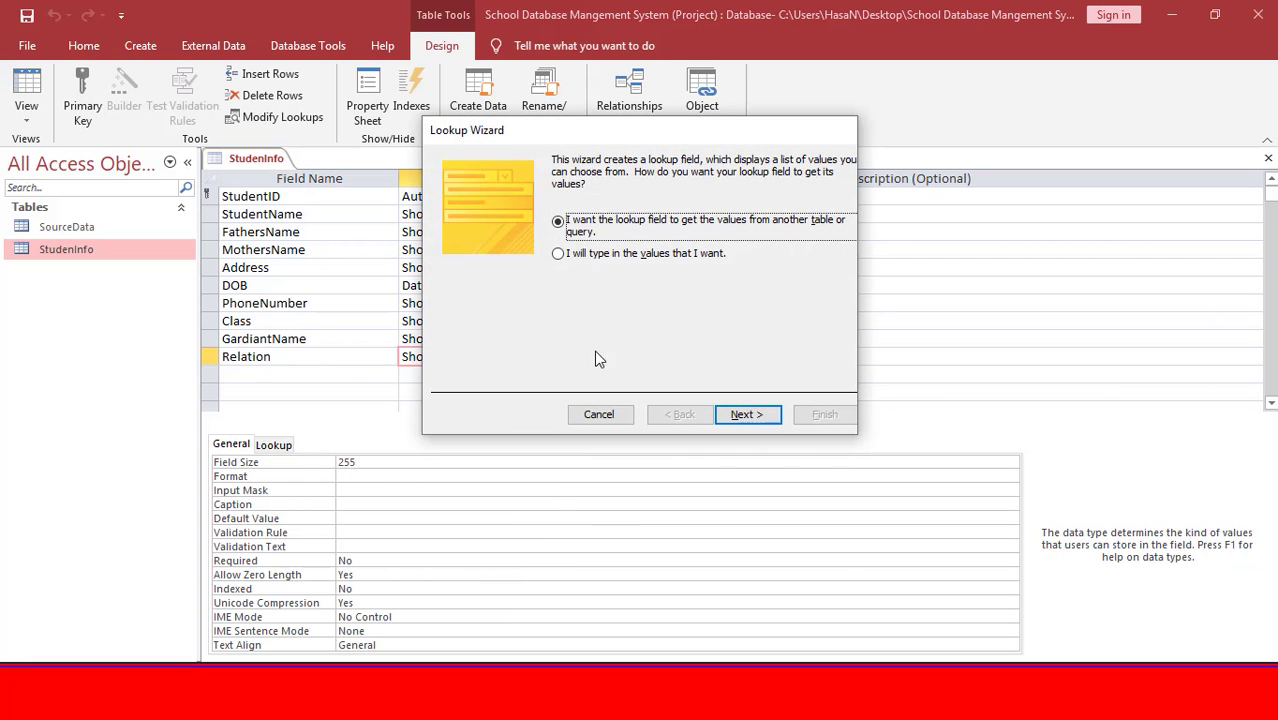
Use SourceData's Relation column as the lookup values, finish the wizard and save the table.
left_click(758, 418)
left_click(750, 418)
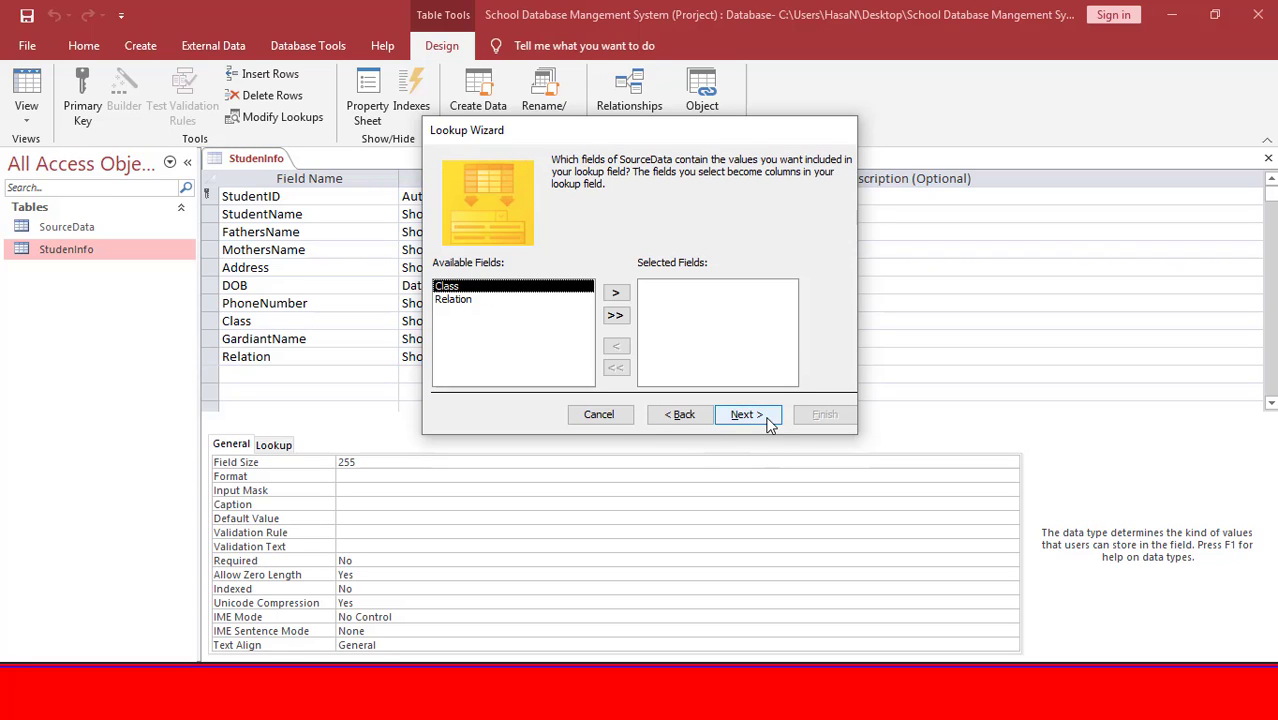
left_click(476, 302)
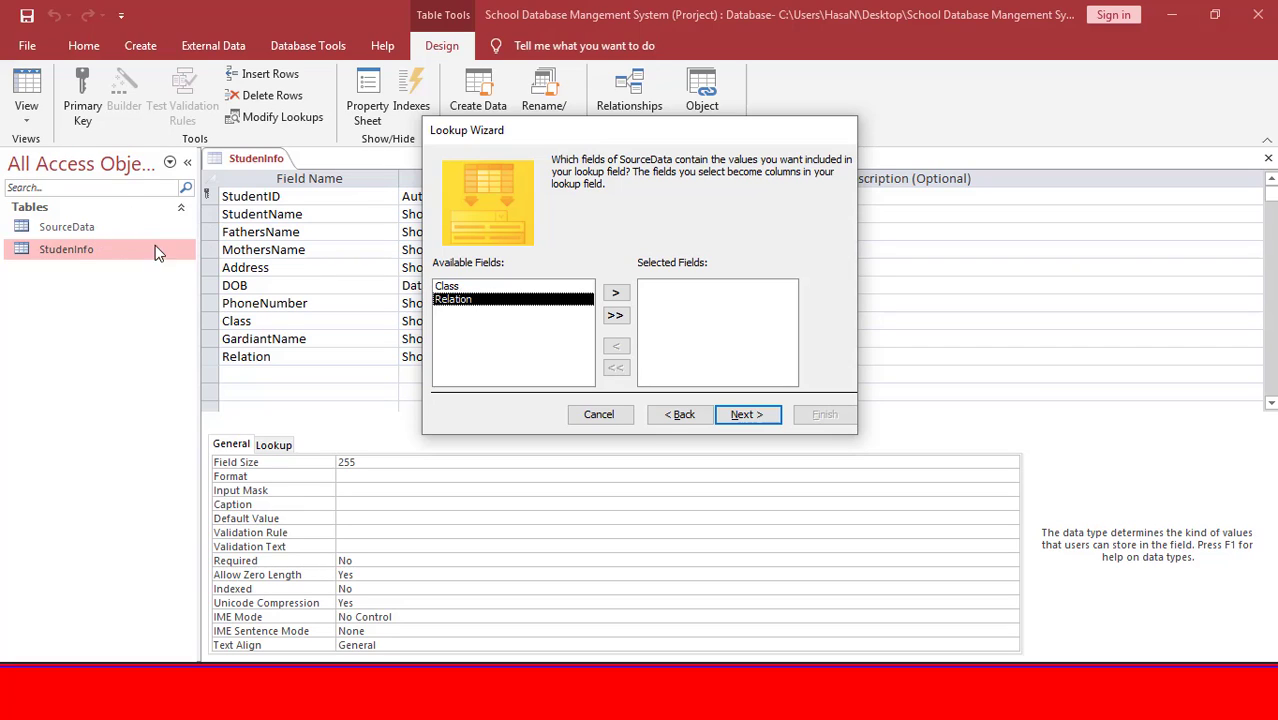
left_click(616, 292)
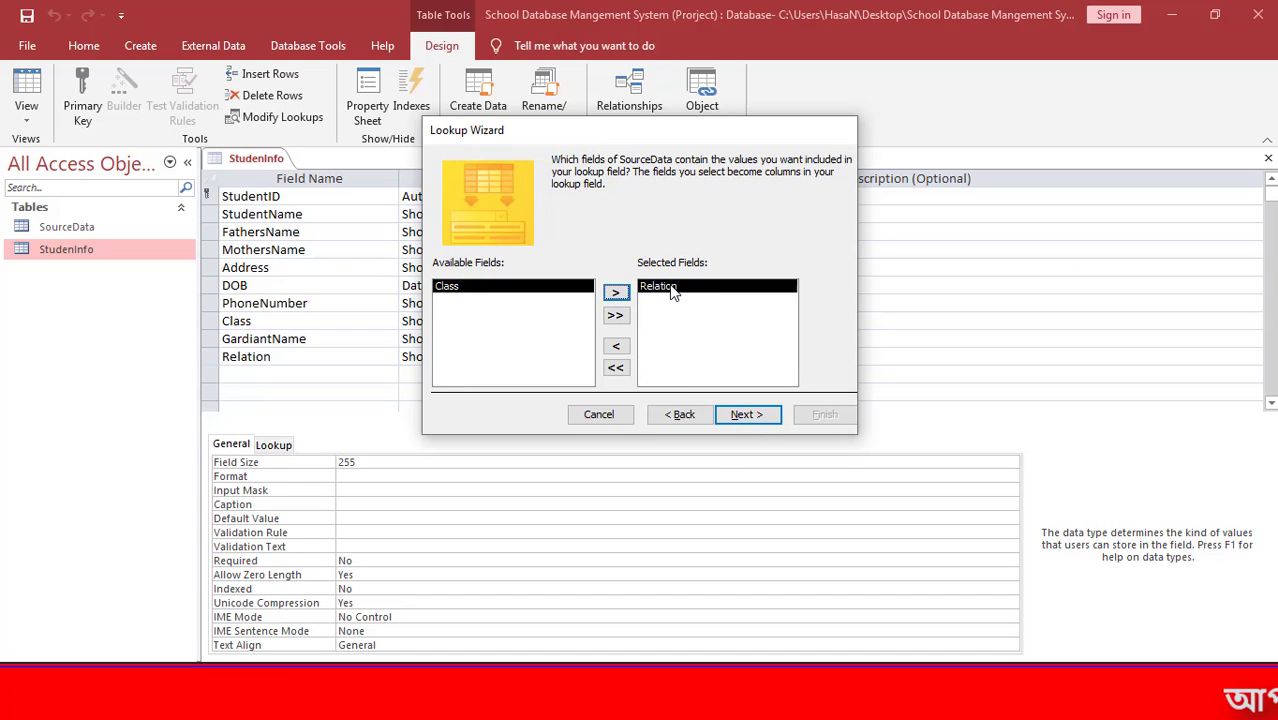
left_click(761, 418)
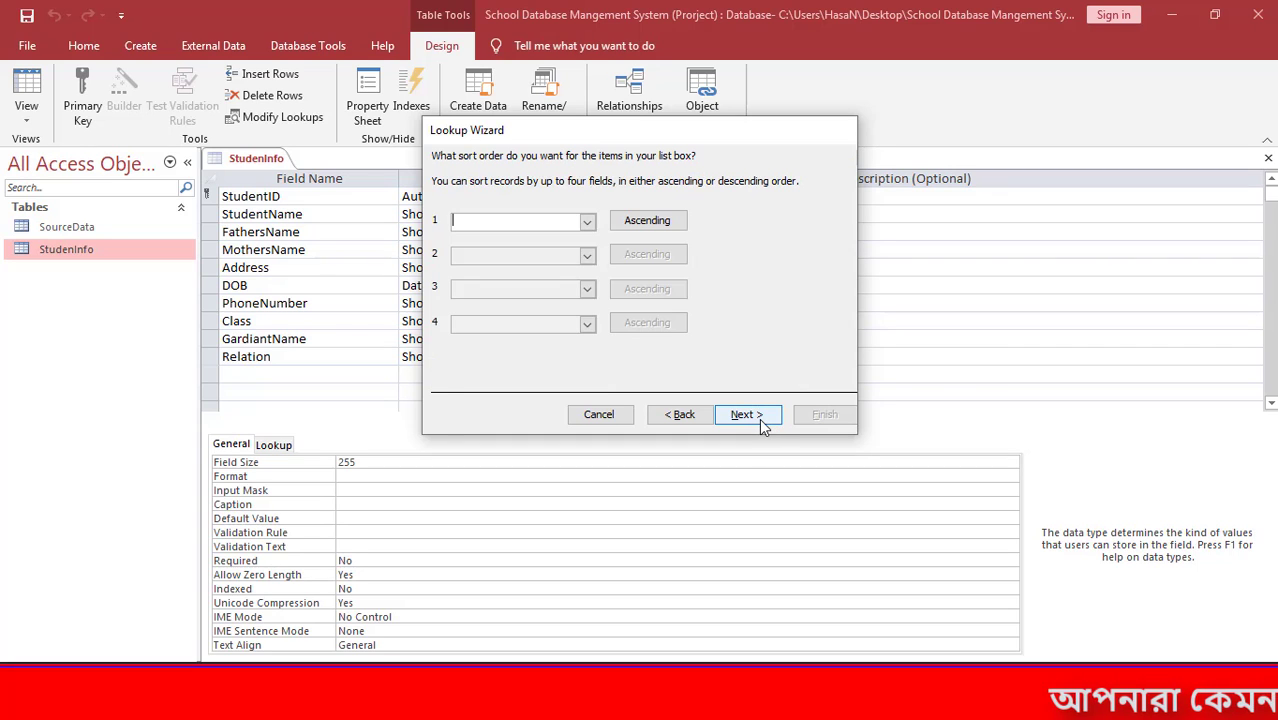
left_click(762, 420)
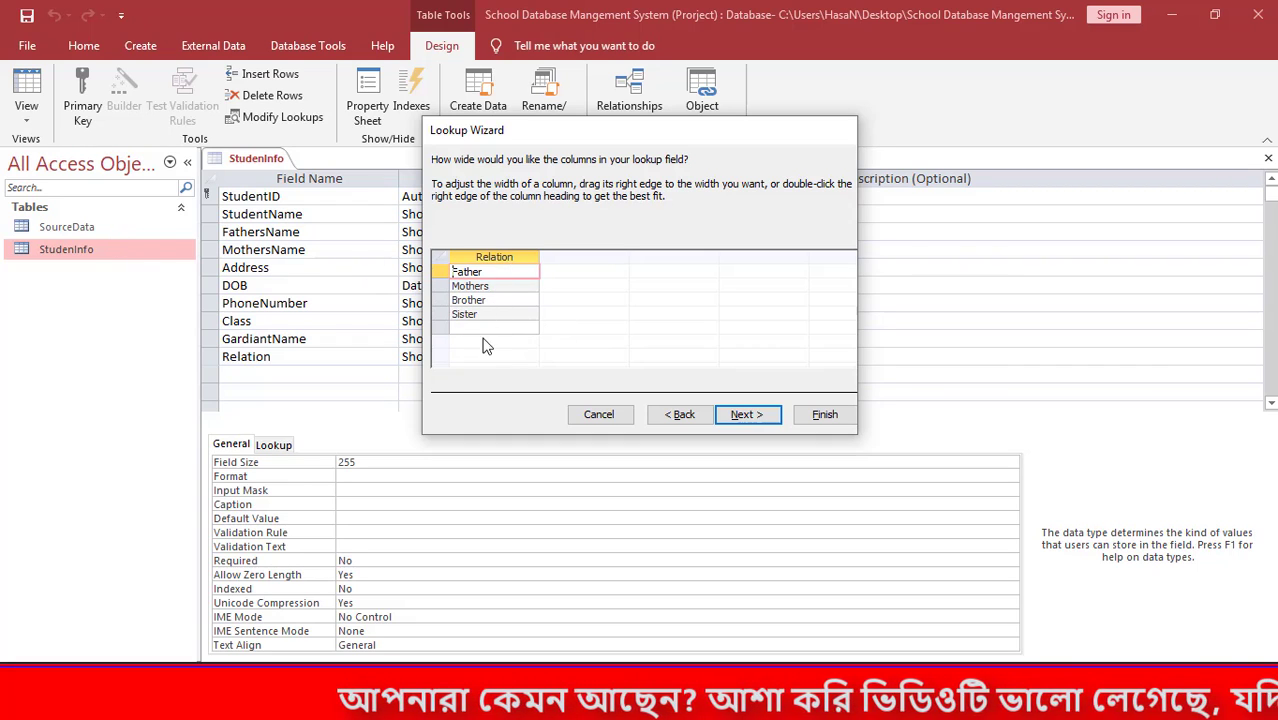
left_click(762, 416)
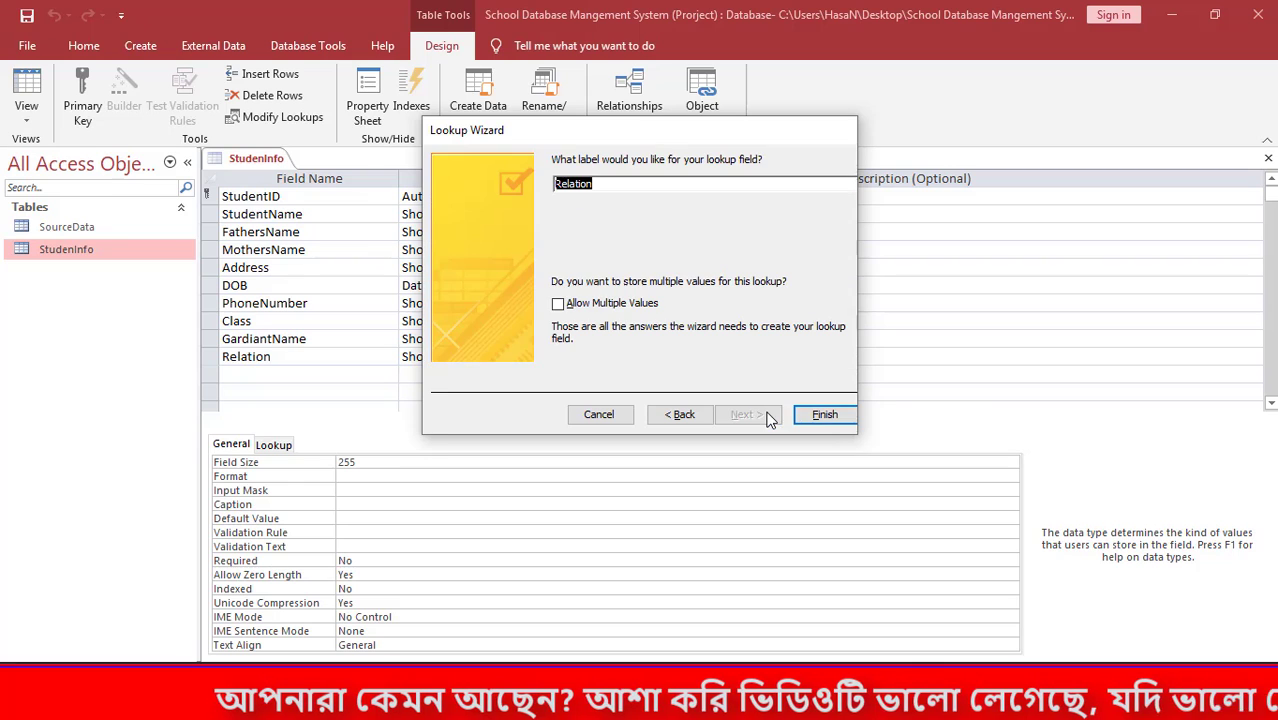
left_click(817, 416)
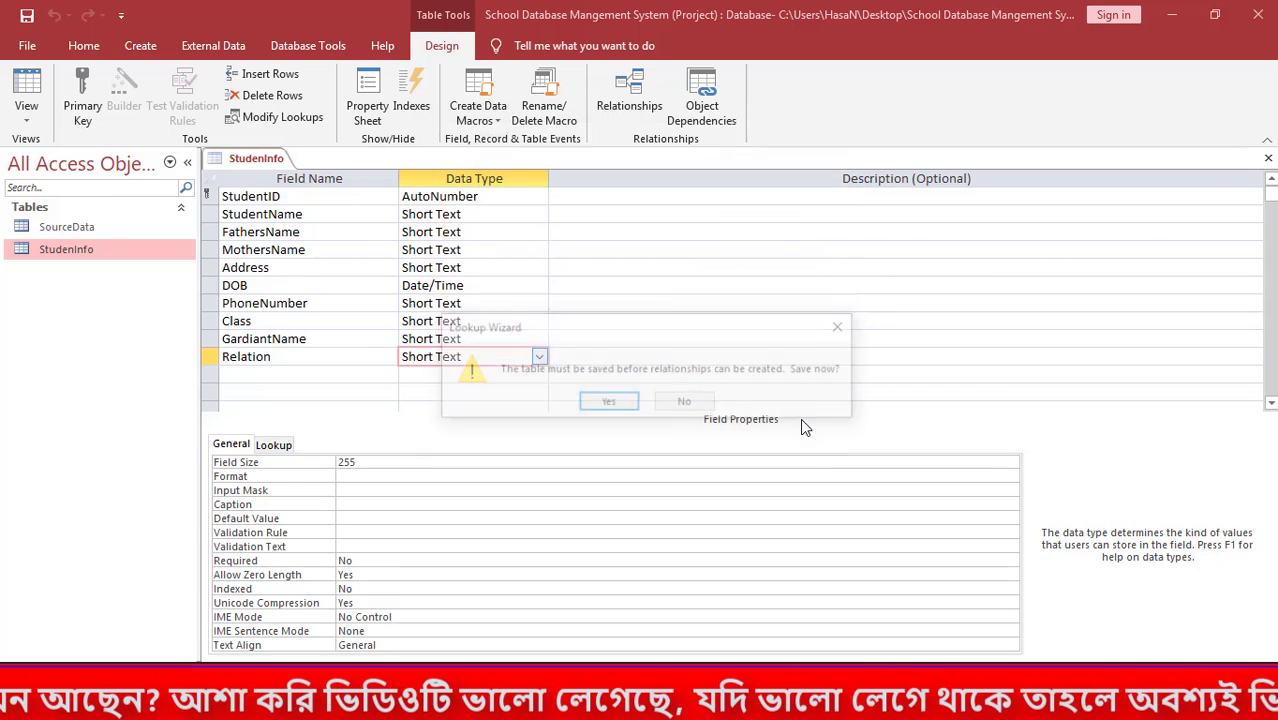
left_click(603, 404)
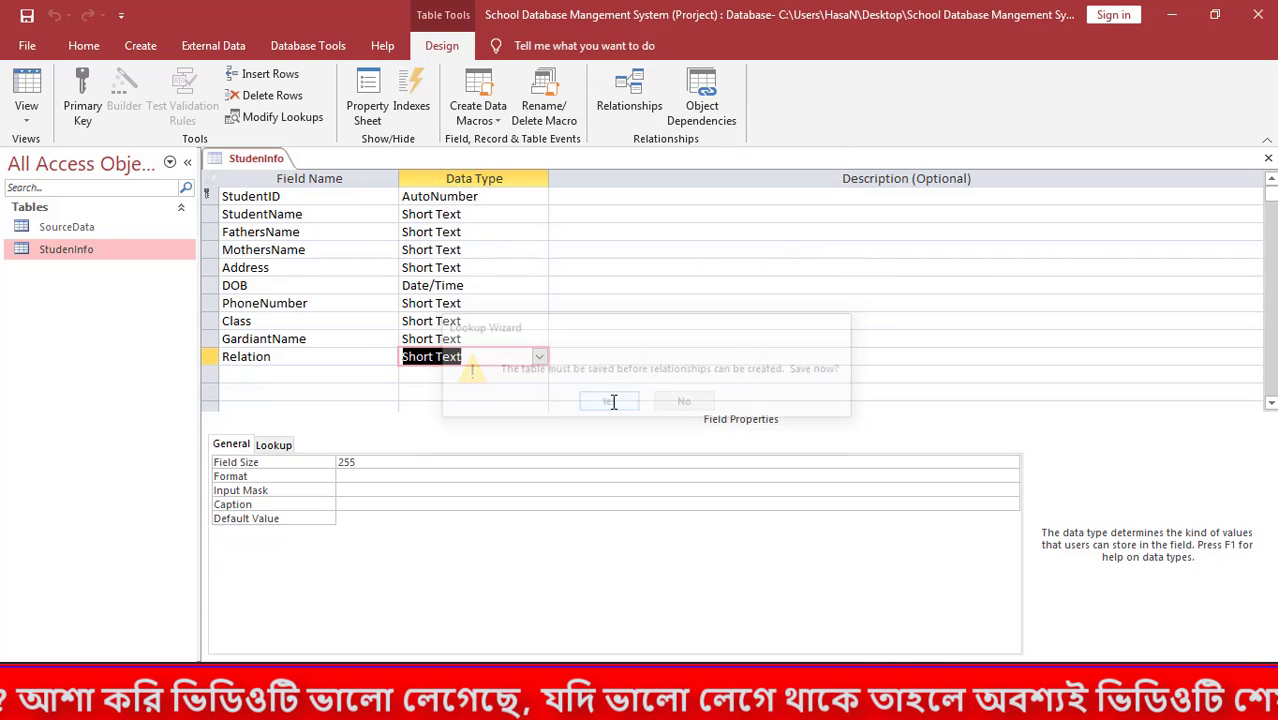
left_click(305, 373)
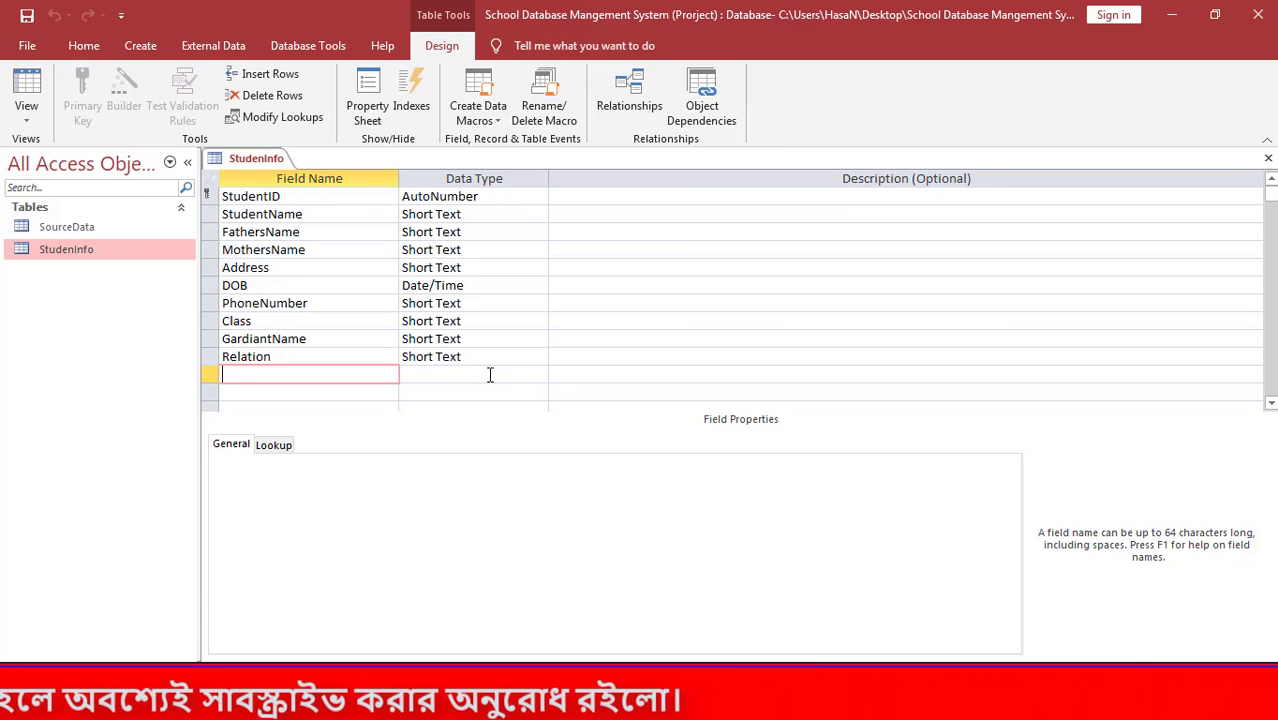
Add a ClassRoll field with the Number data type.
type("lassR")
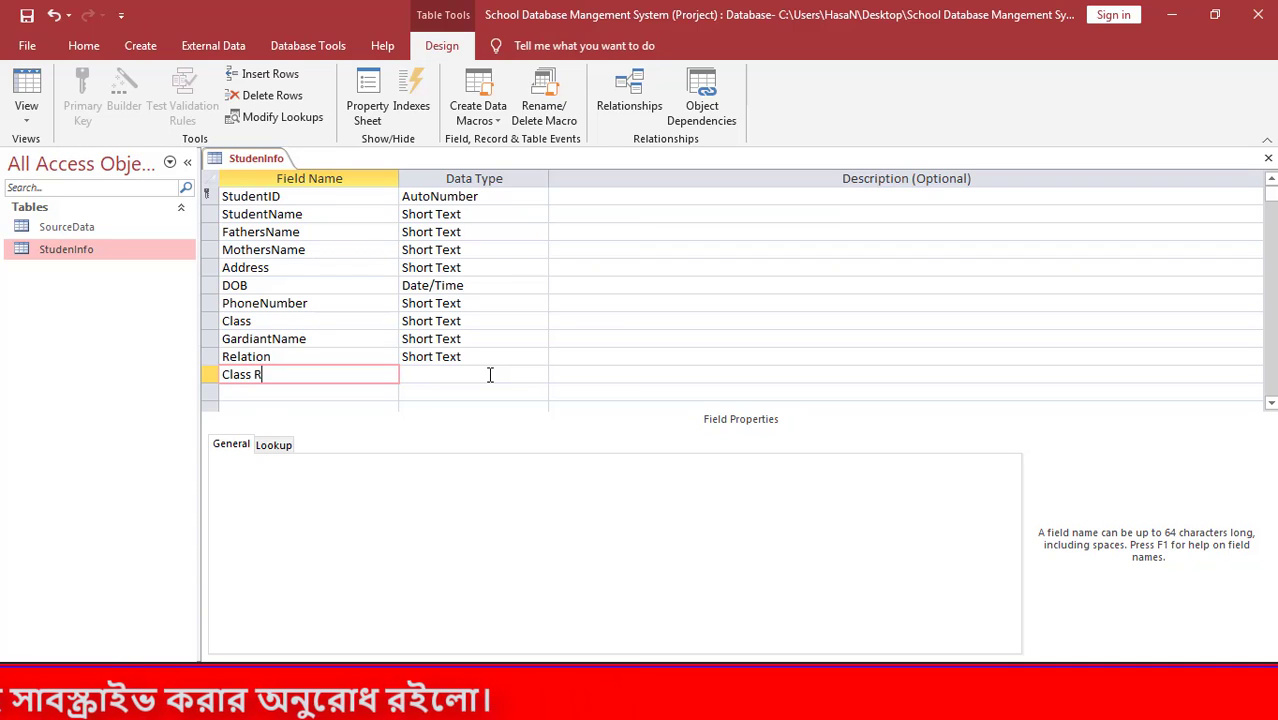
type("o")
key("BackSpace")
key("BackSpace")
type("Roll")
key("Tab")
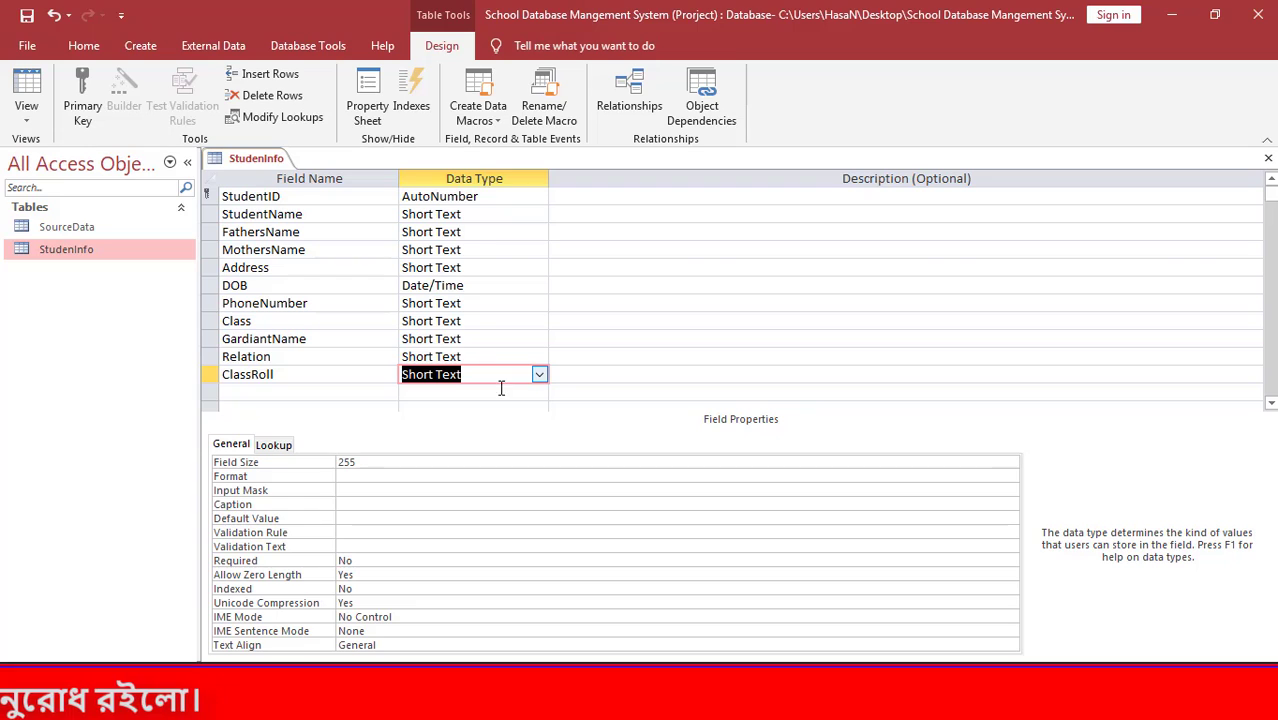
left_click(539, 374)
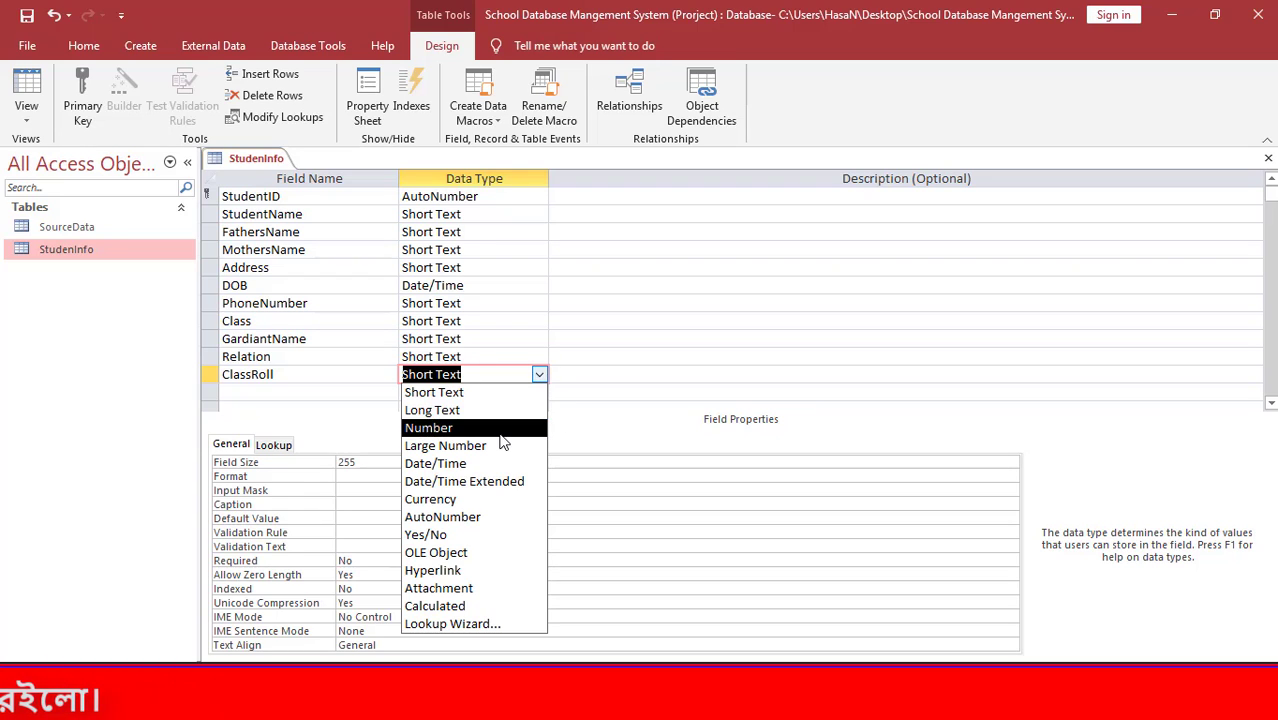
left_click(500, 430)
Add a Sesson field below ClassRoll with the Number data type.
left_click(278, 379)
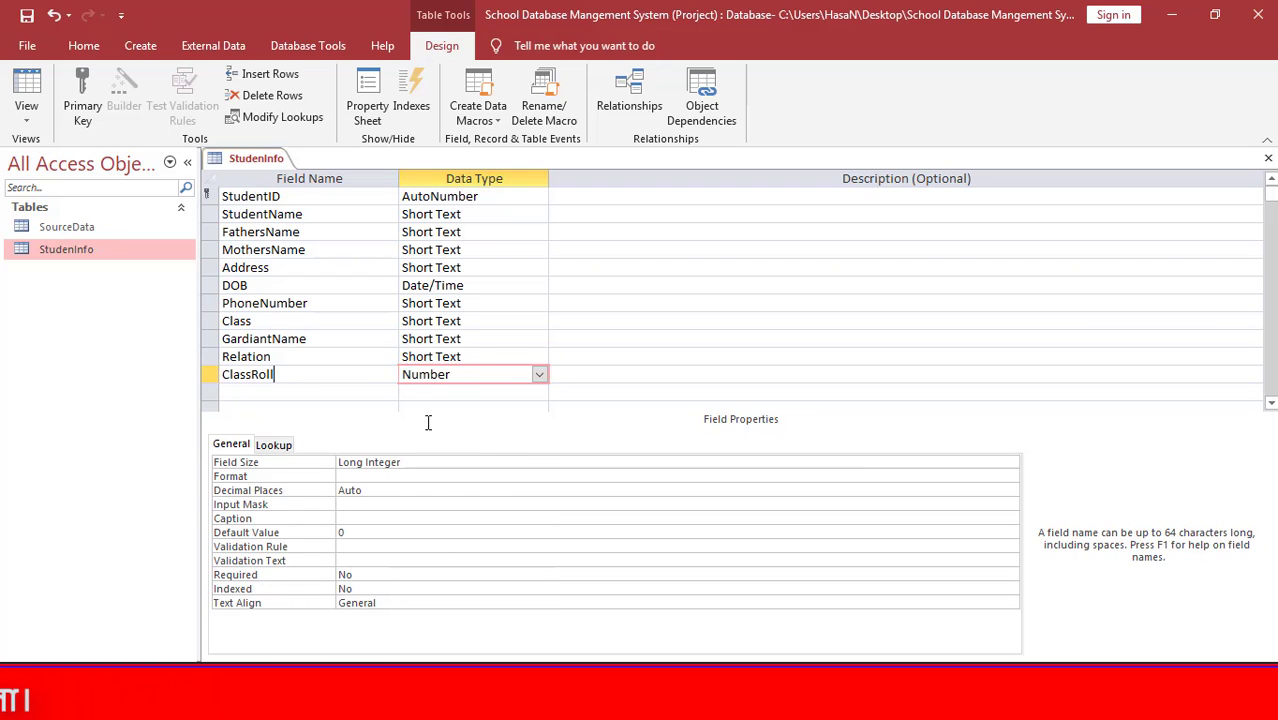
left_click(378, 397)
type("Ses")
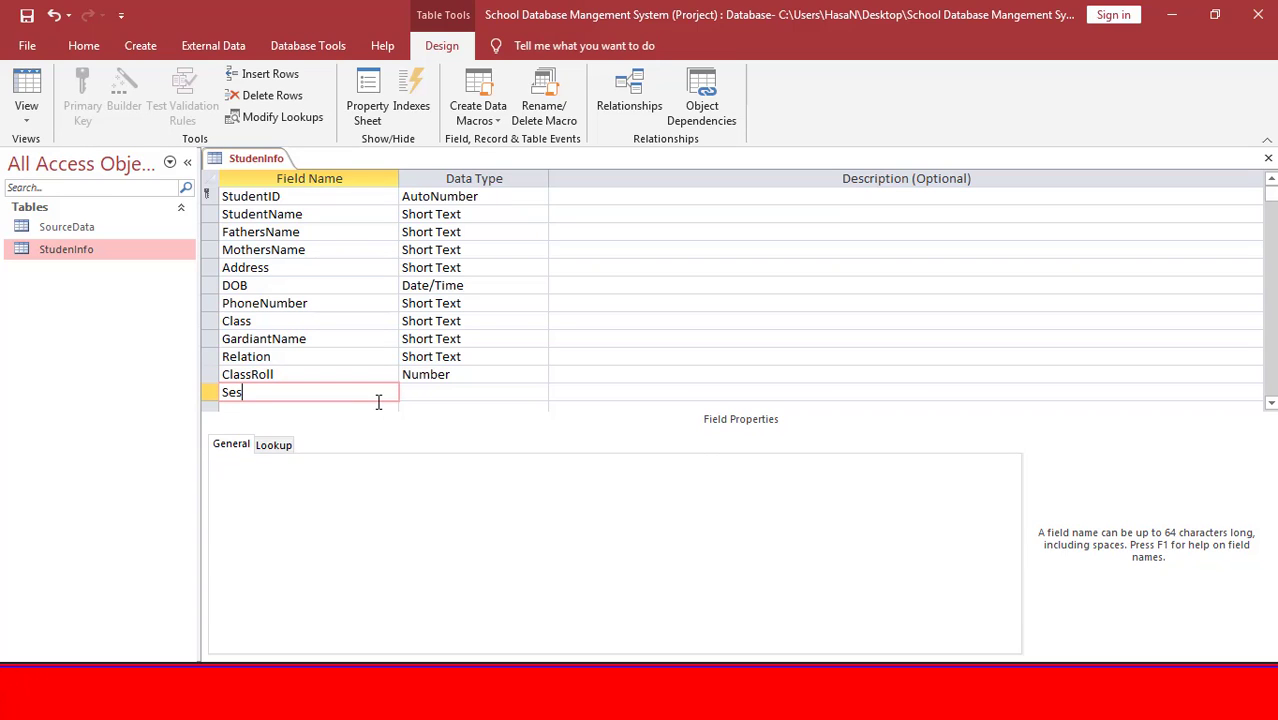
type("son")
key("Tab")
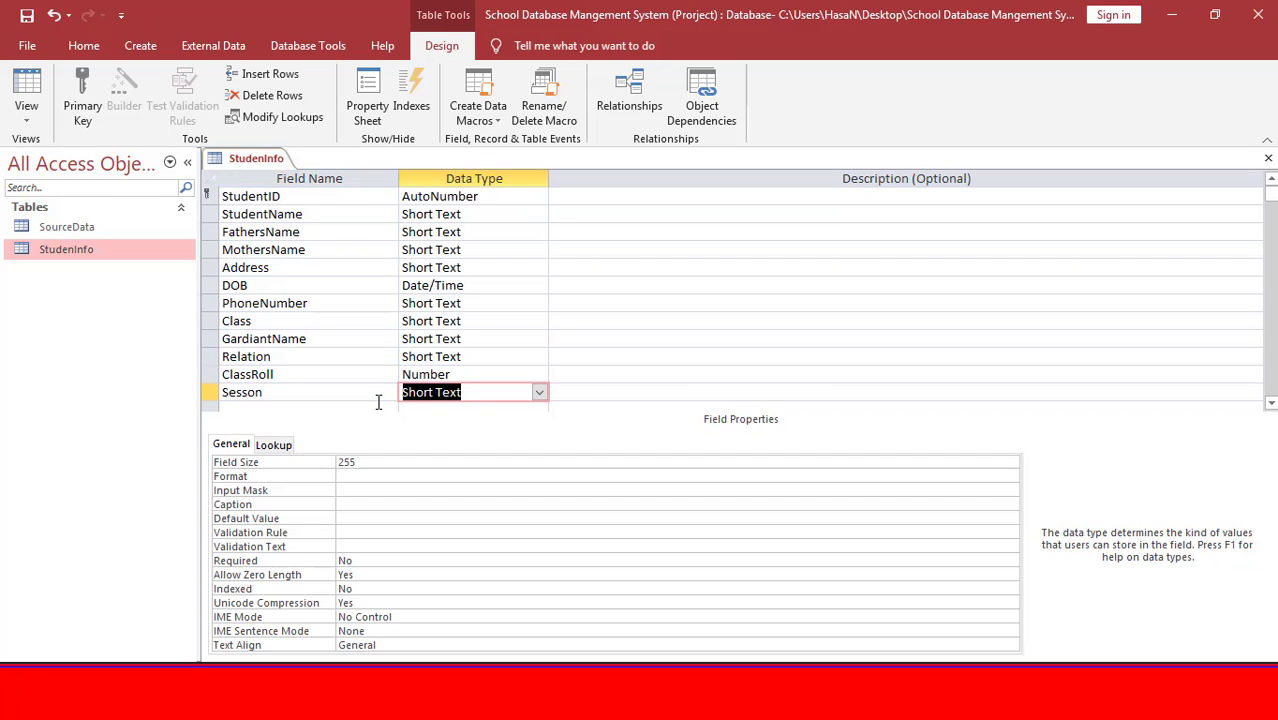
type("number")
key("Tab")
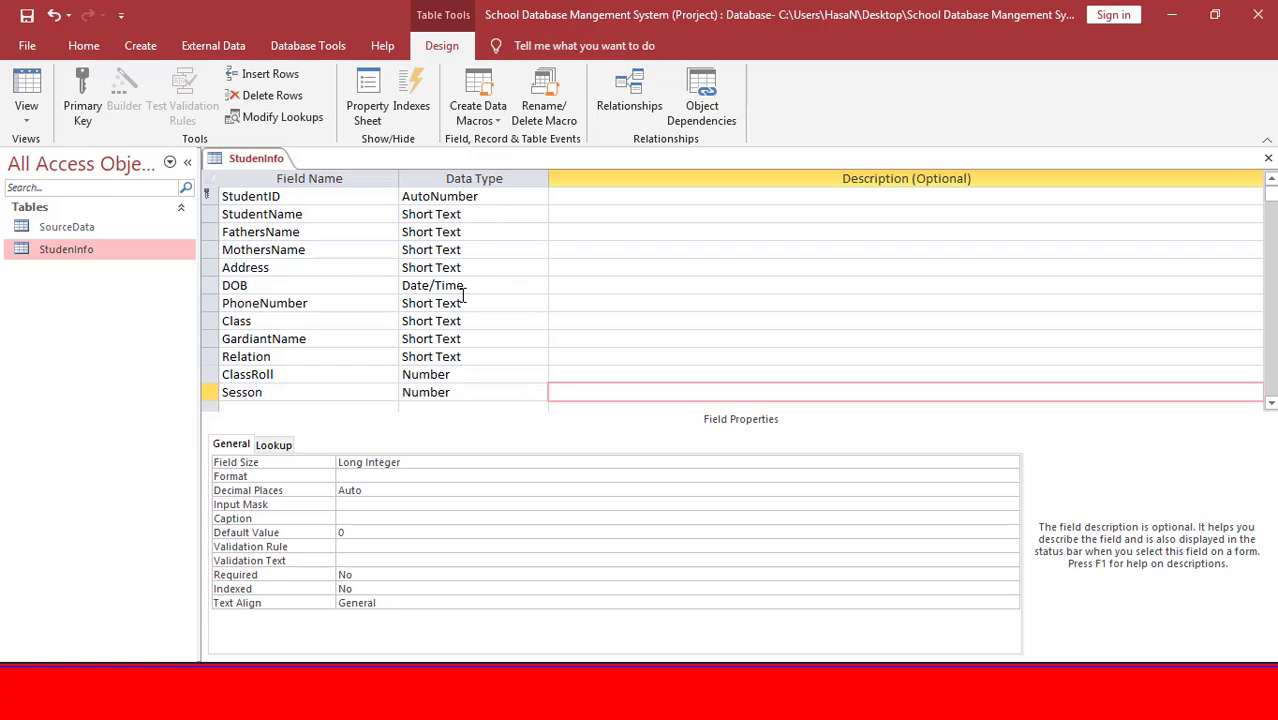
scroll(490, 343, "down", 1)
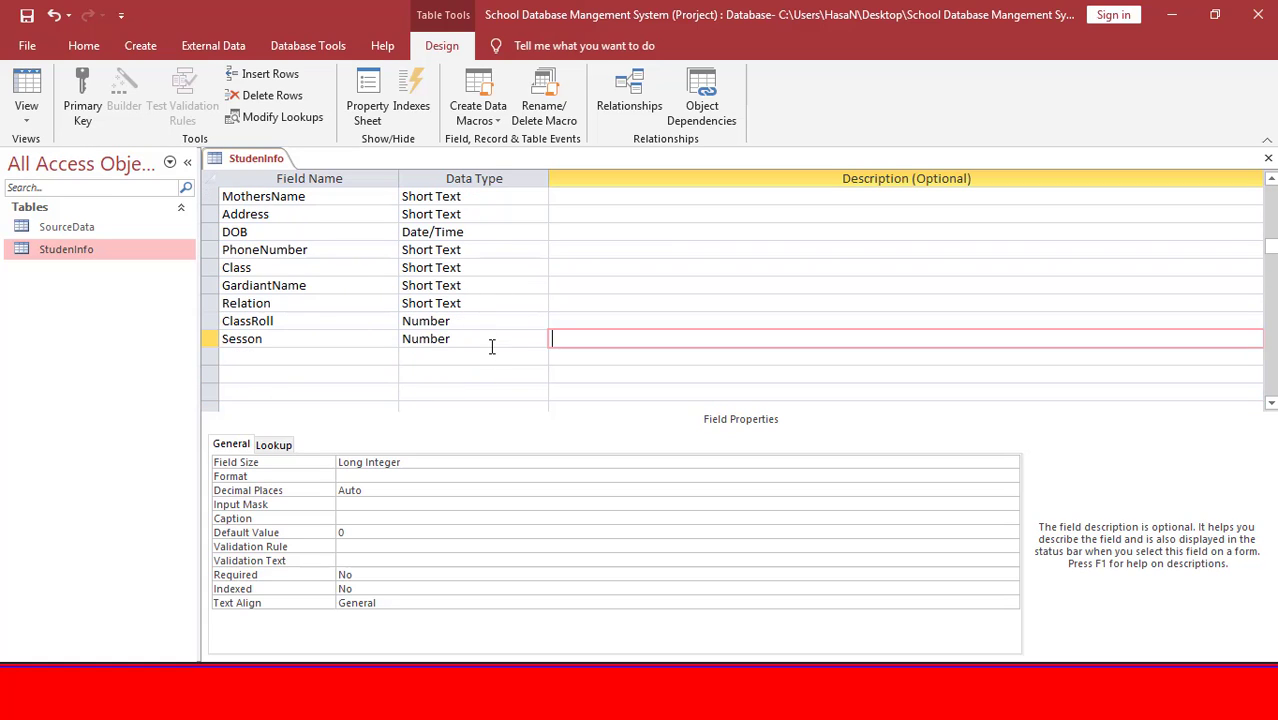
scroll(491, 340, "up", 1)
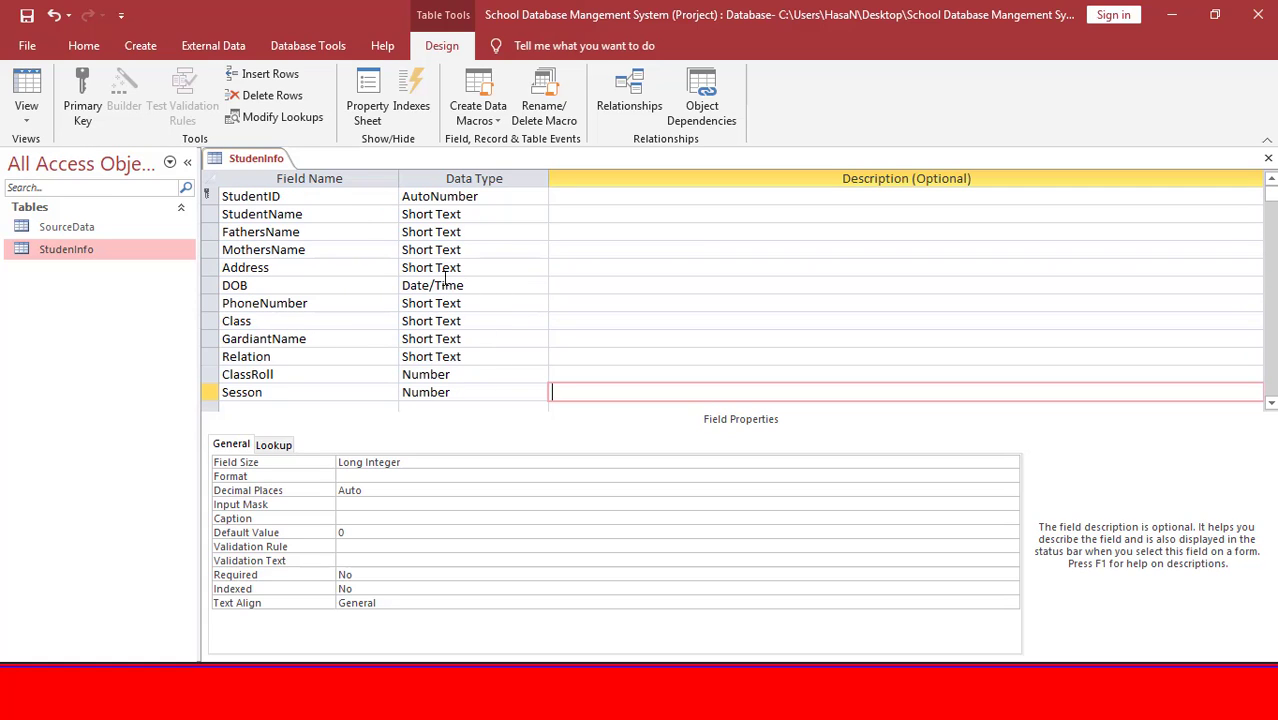
scroll(281, 385, "down", 1)
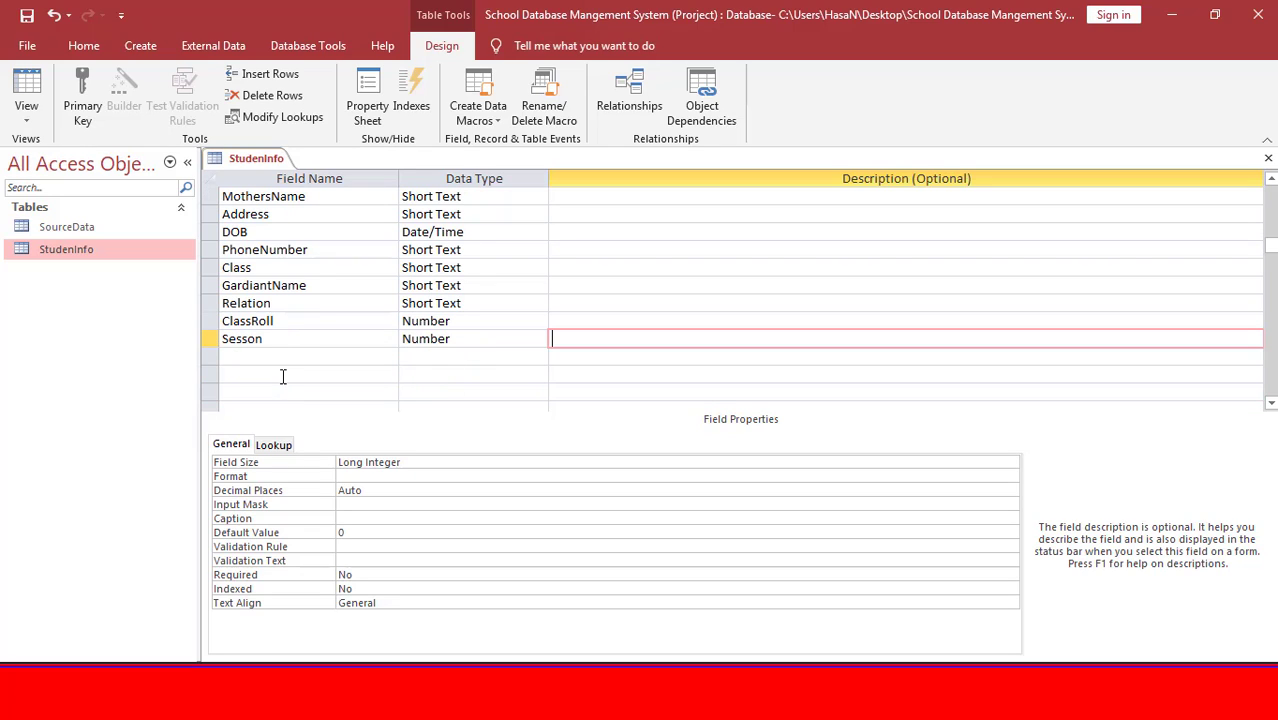
scroll(270, 257, "up", 1)
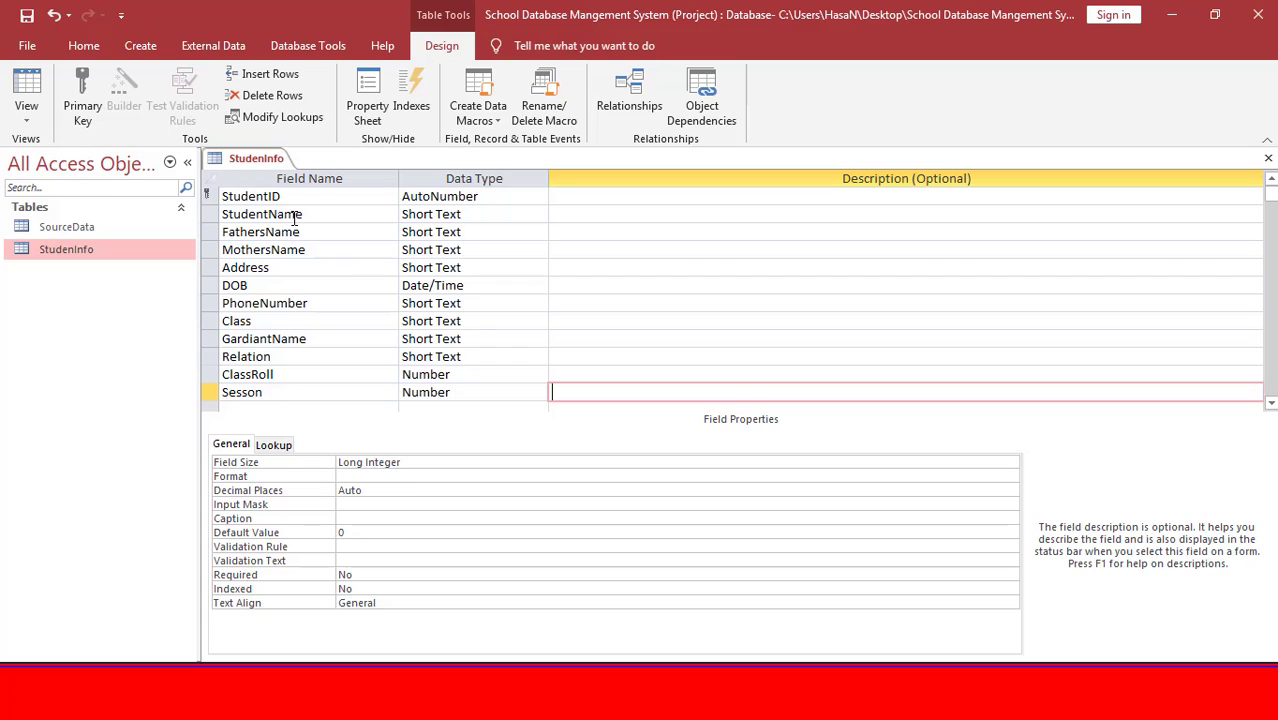
scroll(292, 260, "down", 1)
scroll(295, 290, "up", 1)
Remove the space from the StudentName field name and set its Caption to 'Student Name'.
left_click(268, 217)
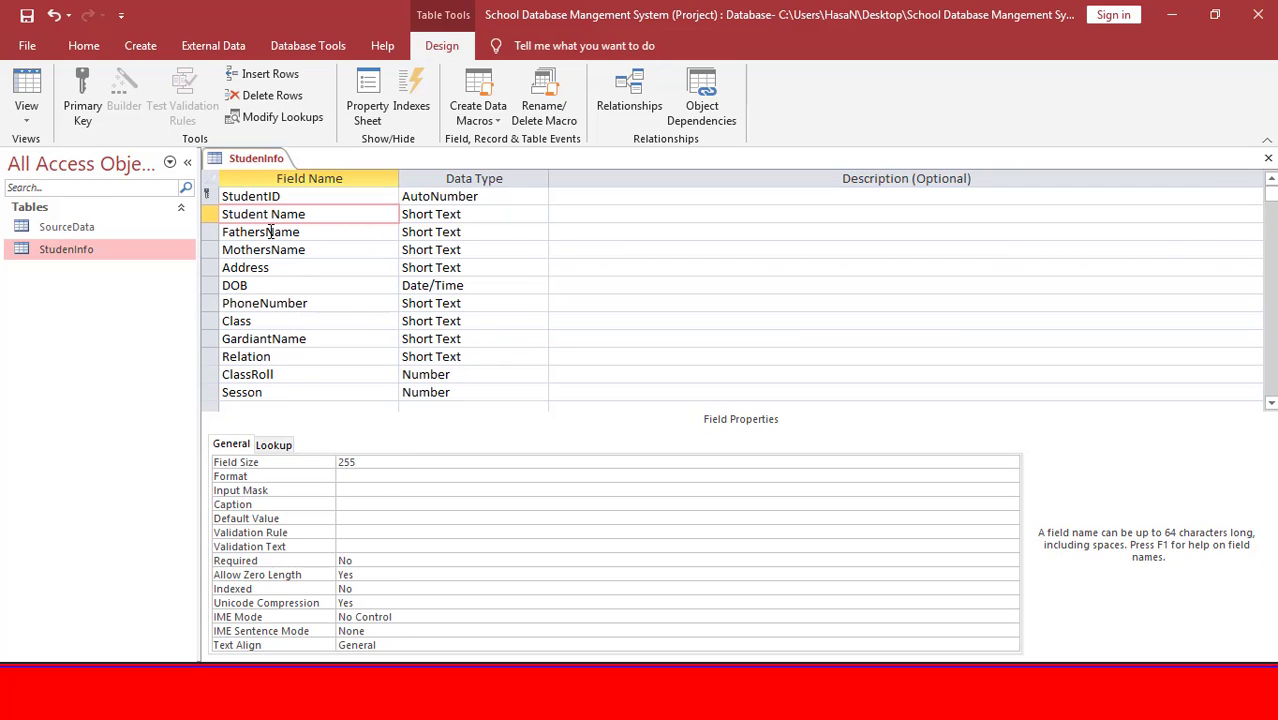
key("BackSpace")
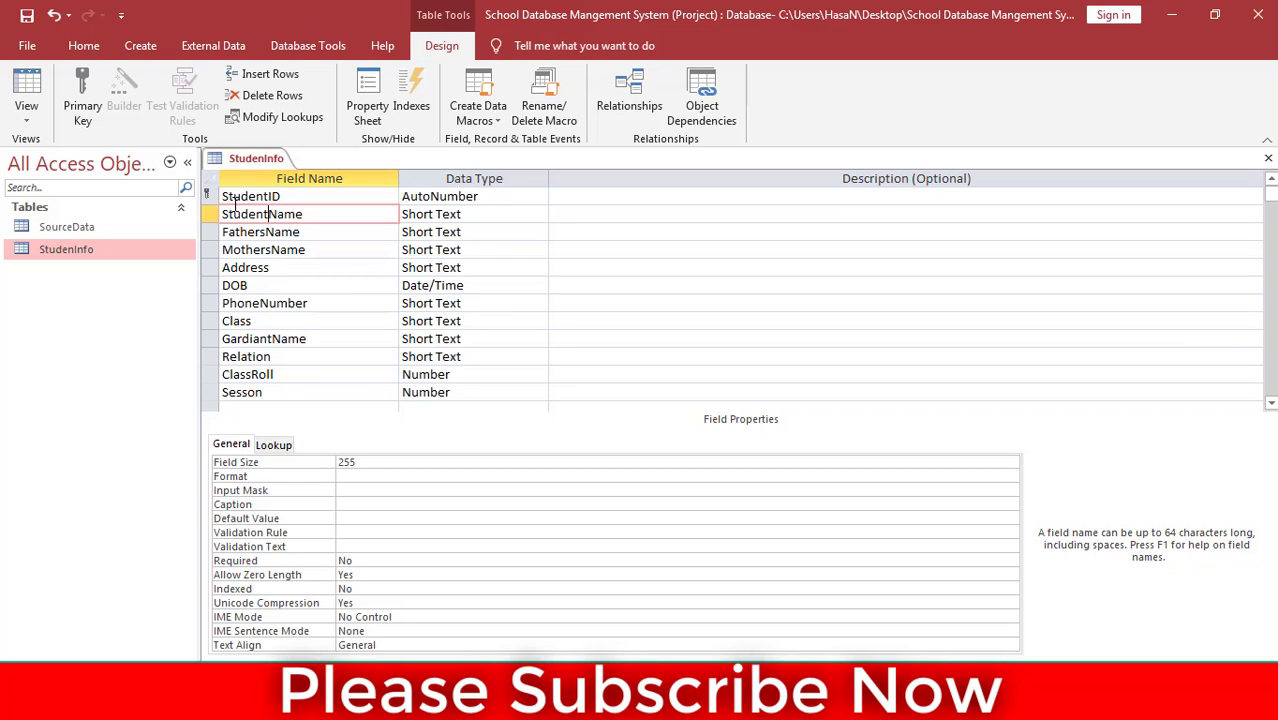
left_click(290, 228)
left_click(290, 216)
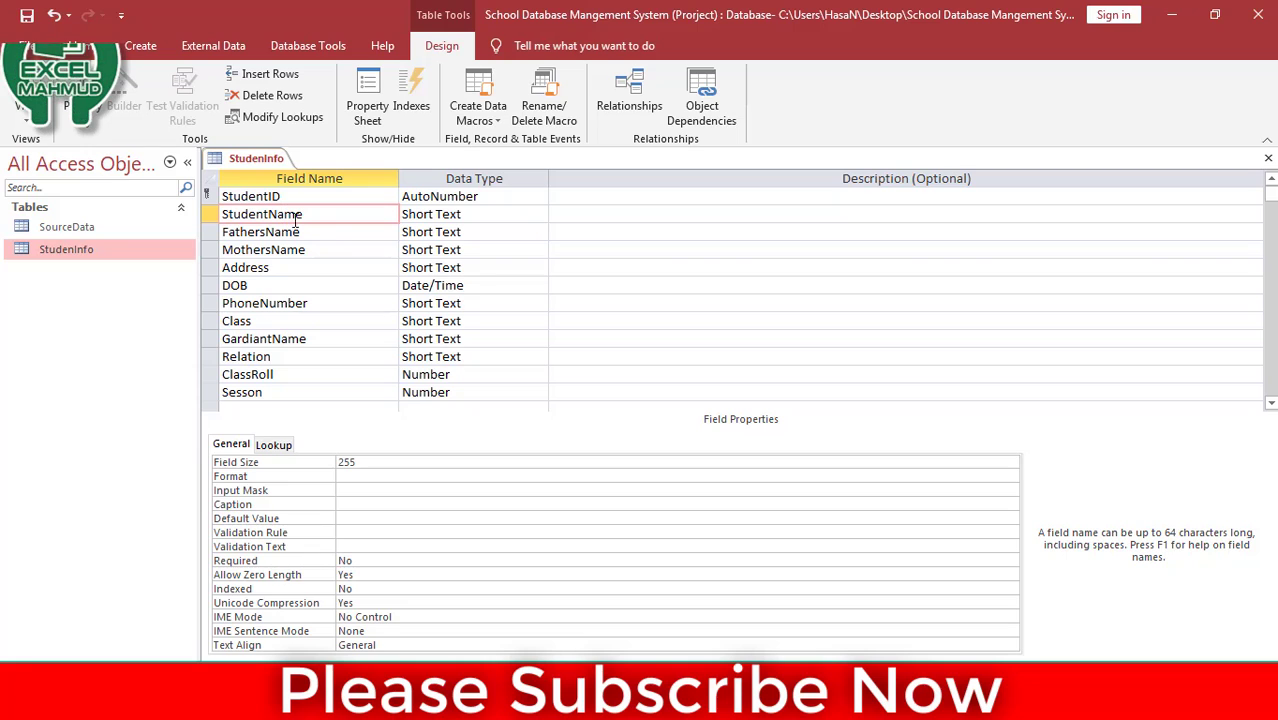
left_click(317, 233)
left_click(312, 214)
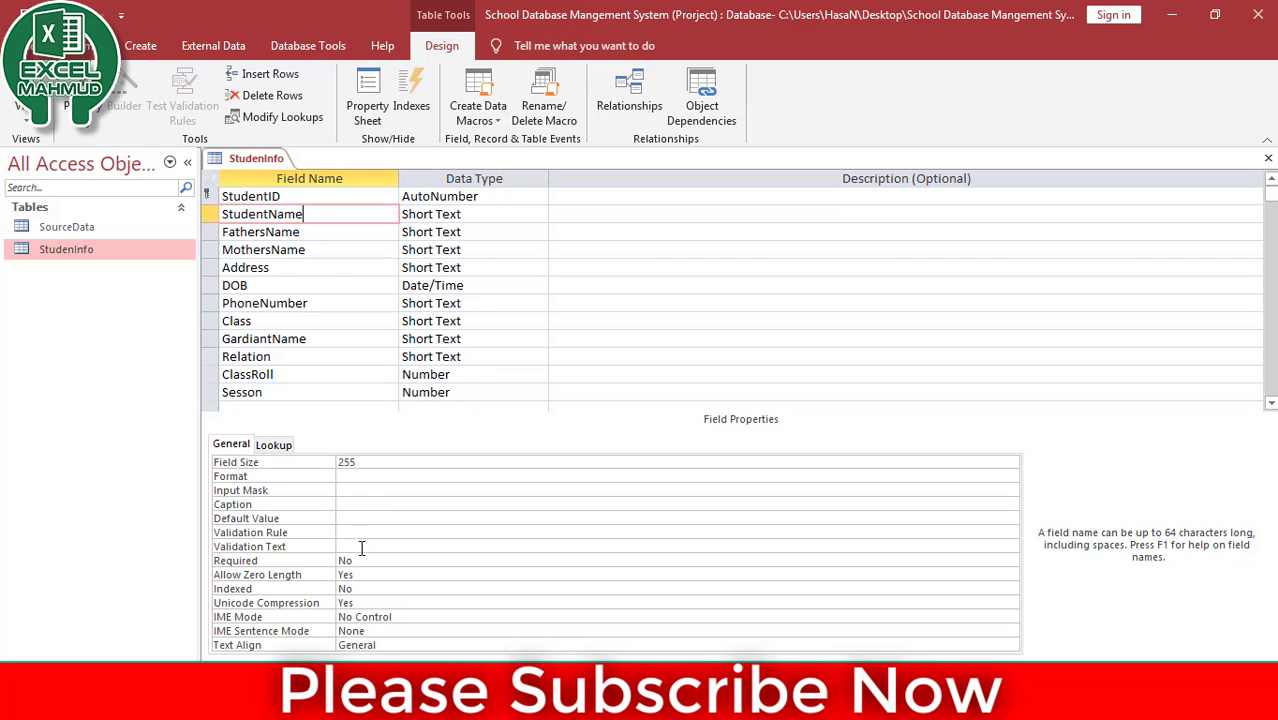
left_click(369, 503)
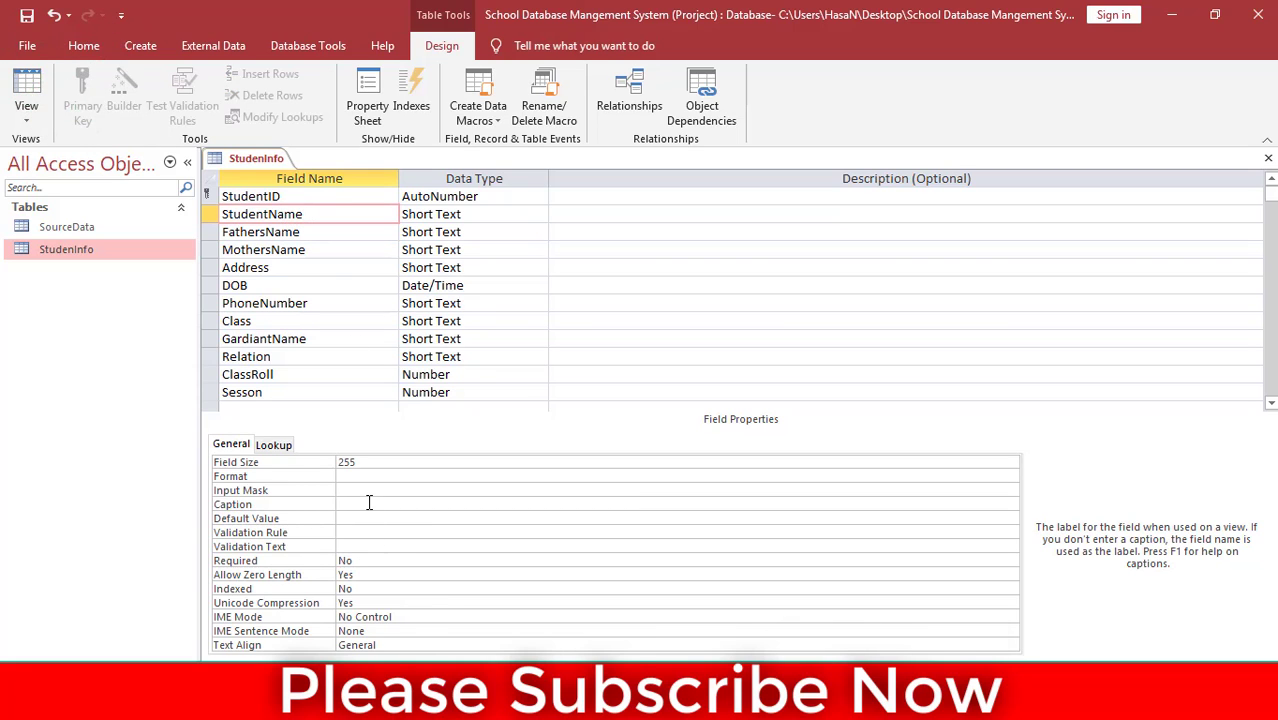
type("Student Name")
left_click(371, 504)
left_click(402, 518)
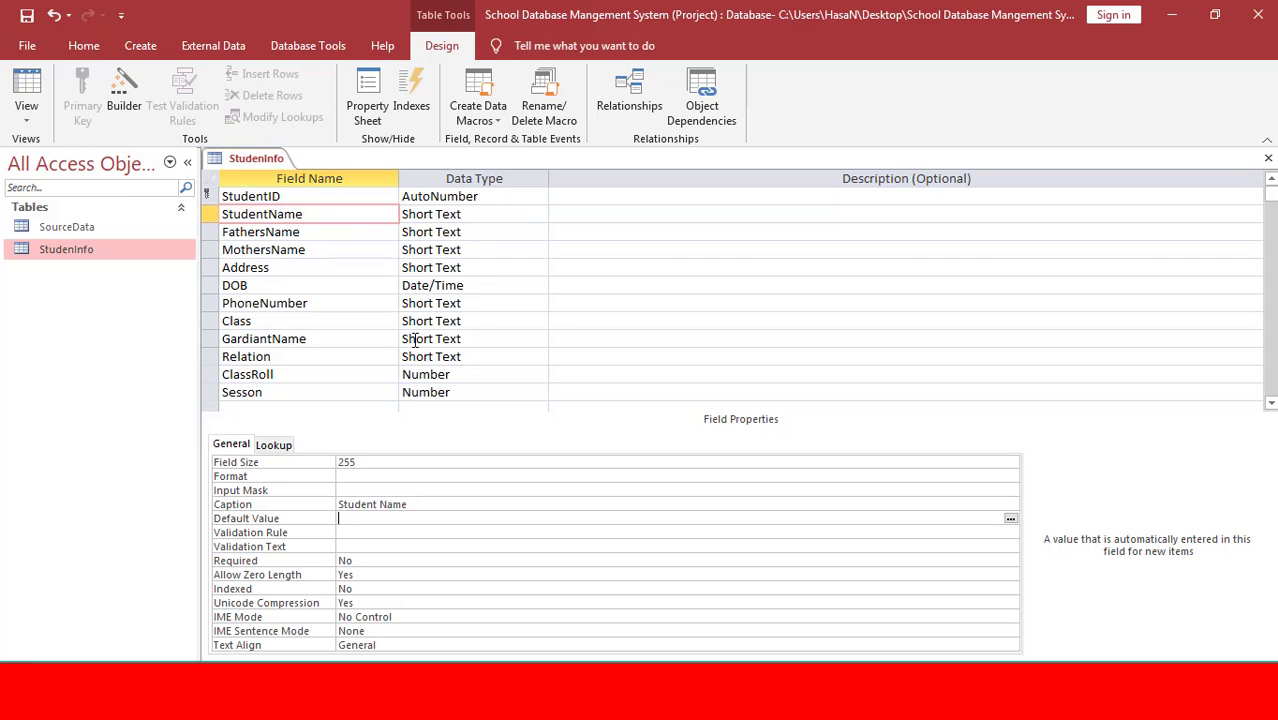
Close the design view and open the StudenInfo datasheet for data entry.
key("ctrl+w")
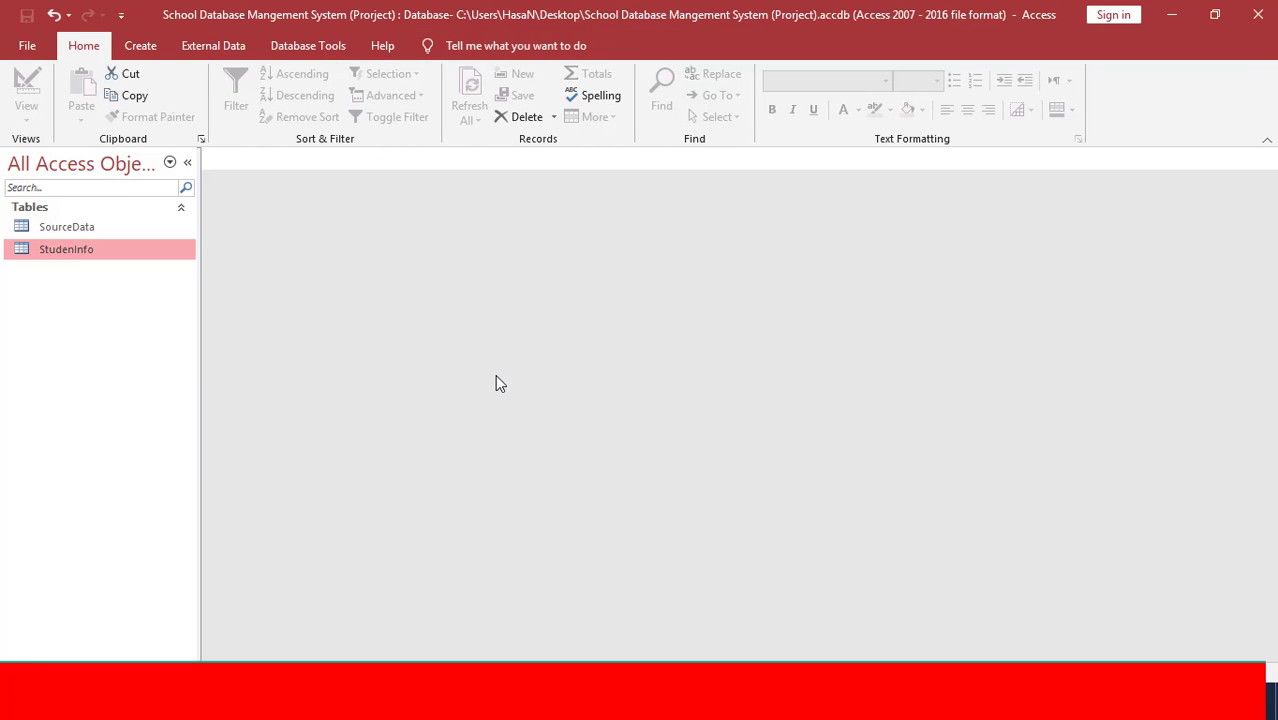
double_click(63, 252)
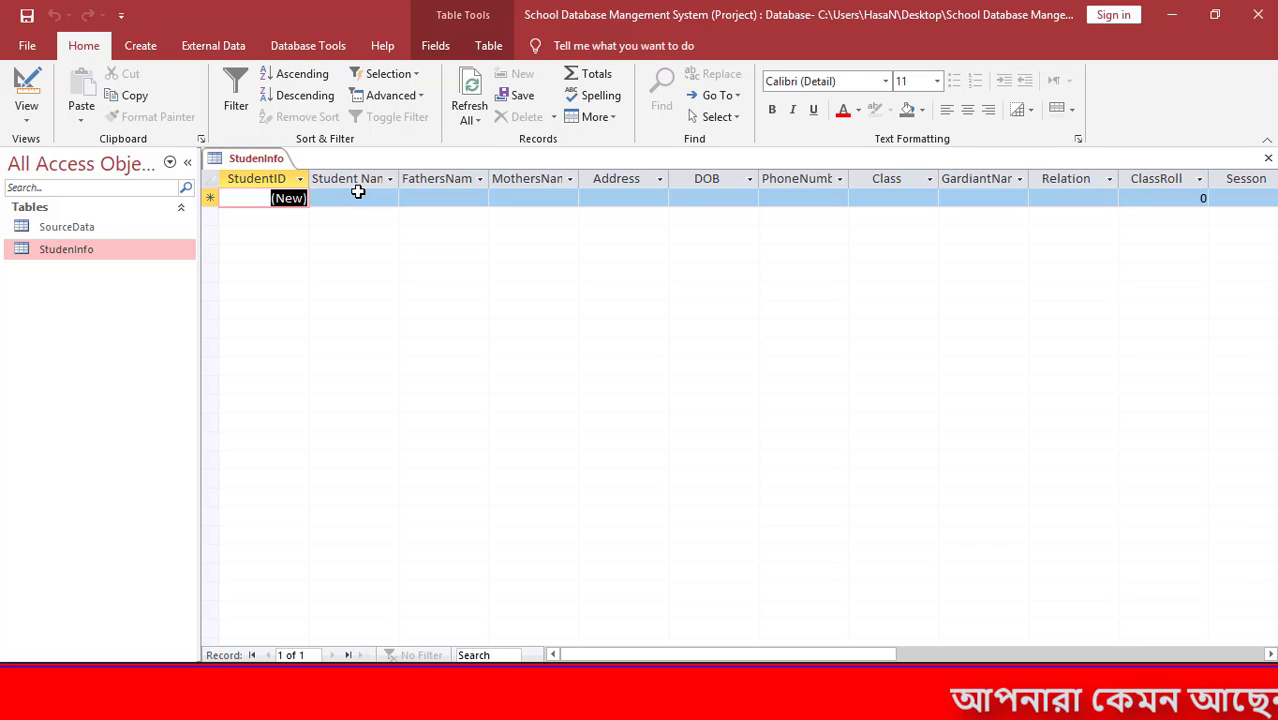
left_click(354, 191)
key("Tab")
key("Tab")
key("Tab")
key("Tab")
key("Tab")
key("Tab")
key("Tab")
key("Tab")
key("Tab")
key("Tab")
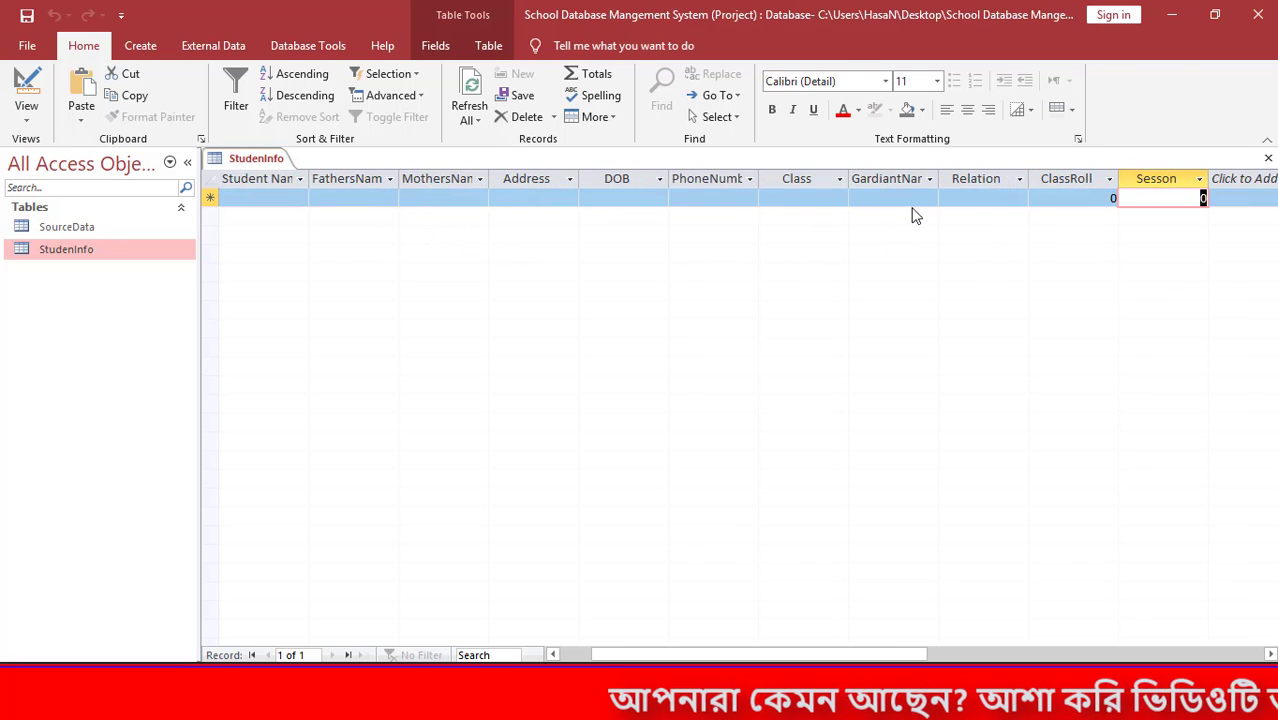
left_click(1040, 180)
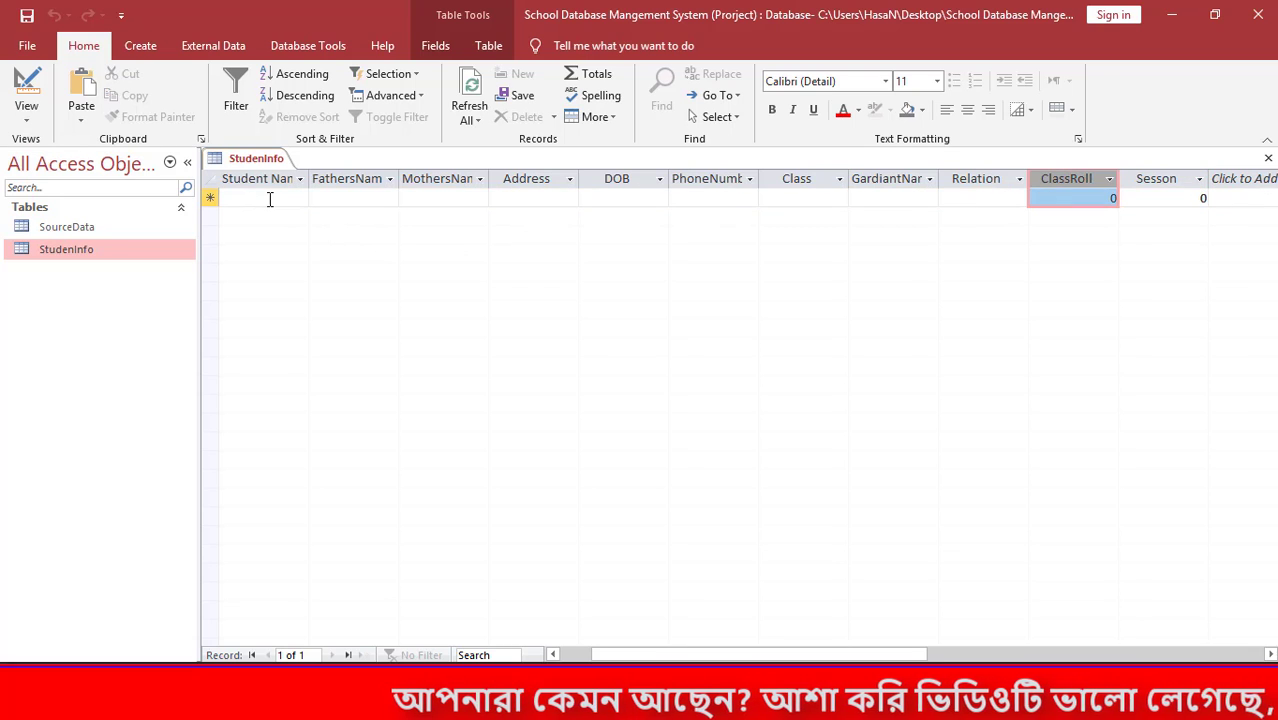
key("shift+Tab")
key("shift+Tab")
key("shift+Tab")
key("shift+Tab")
key("shift+Tab")
key("shift+Tab")
key("shift+Tab")
key("shift+Tab")
key("shift+Tab")
key("shift+Tab")
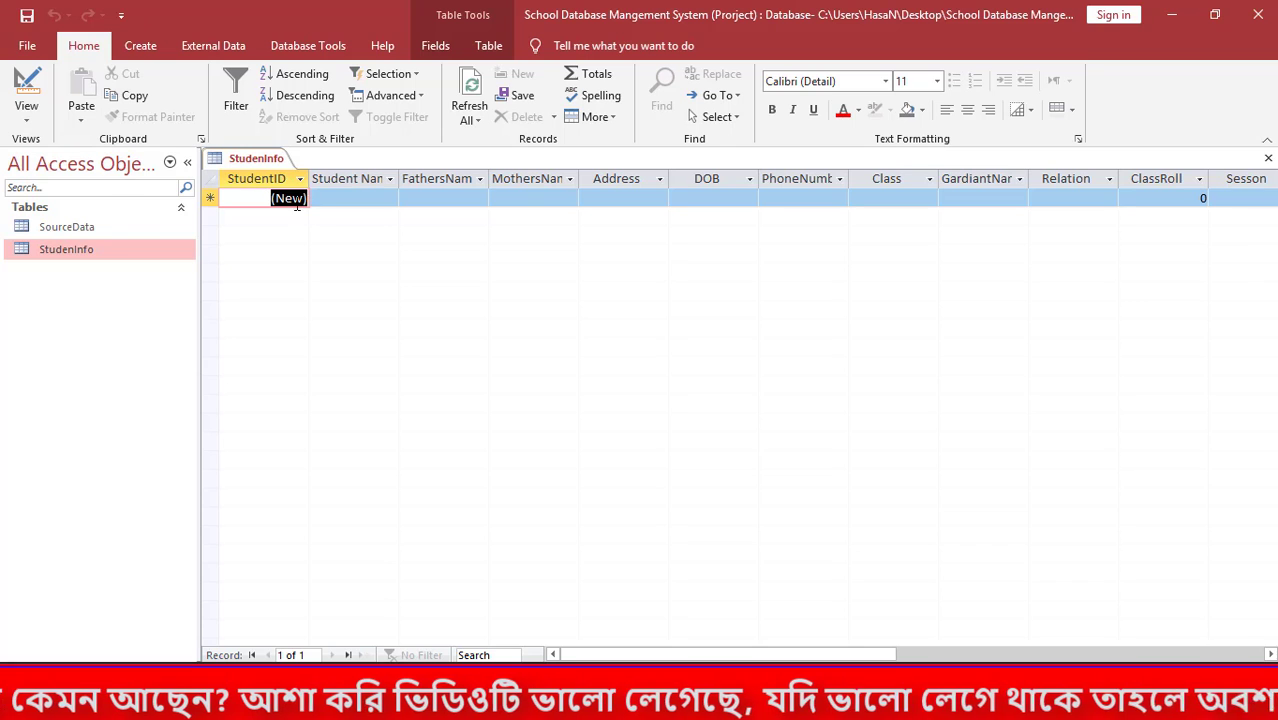
Enter the first record: the student's name, Fathers, Mothers and the home address.
left_click(338, 200)
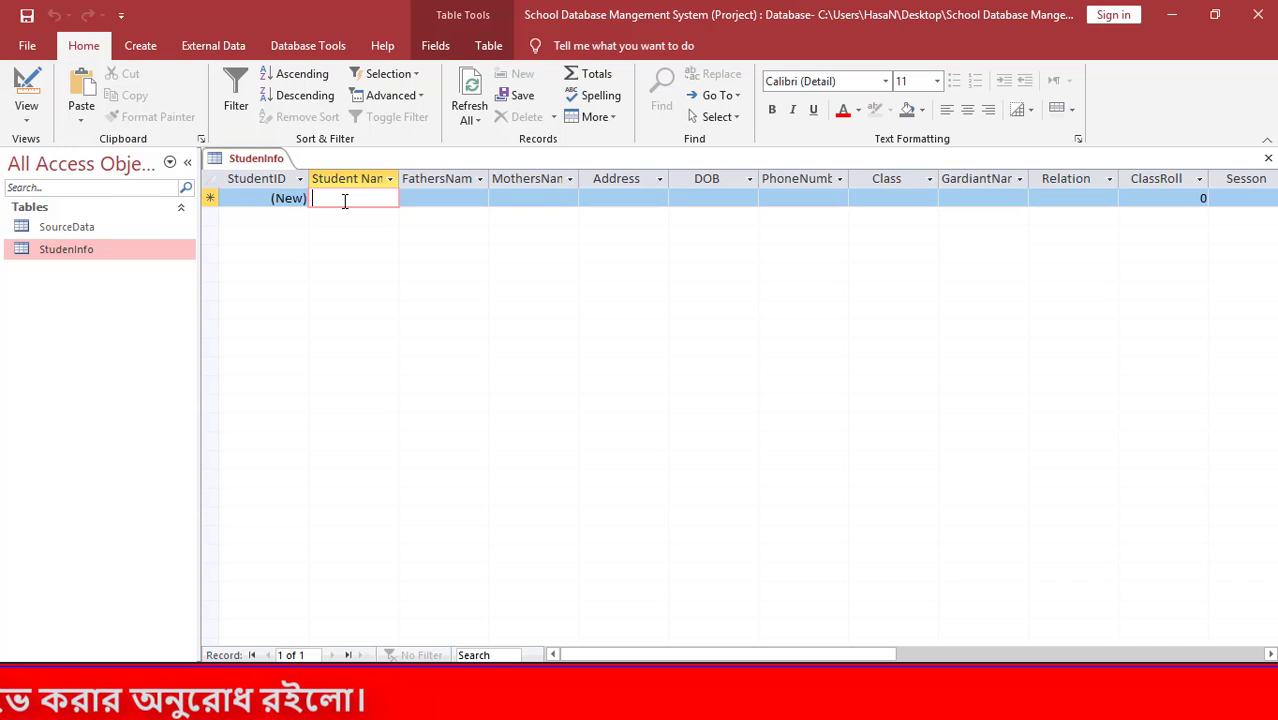
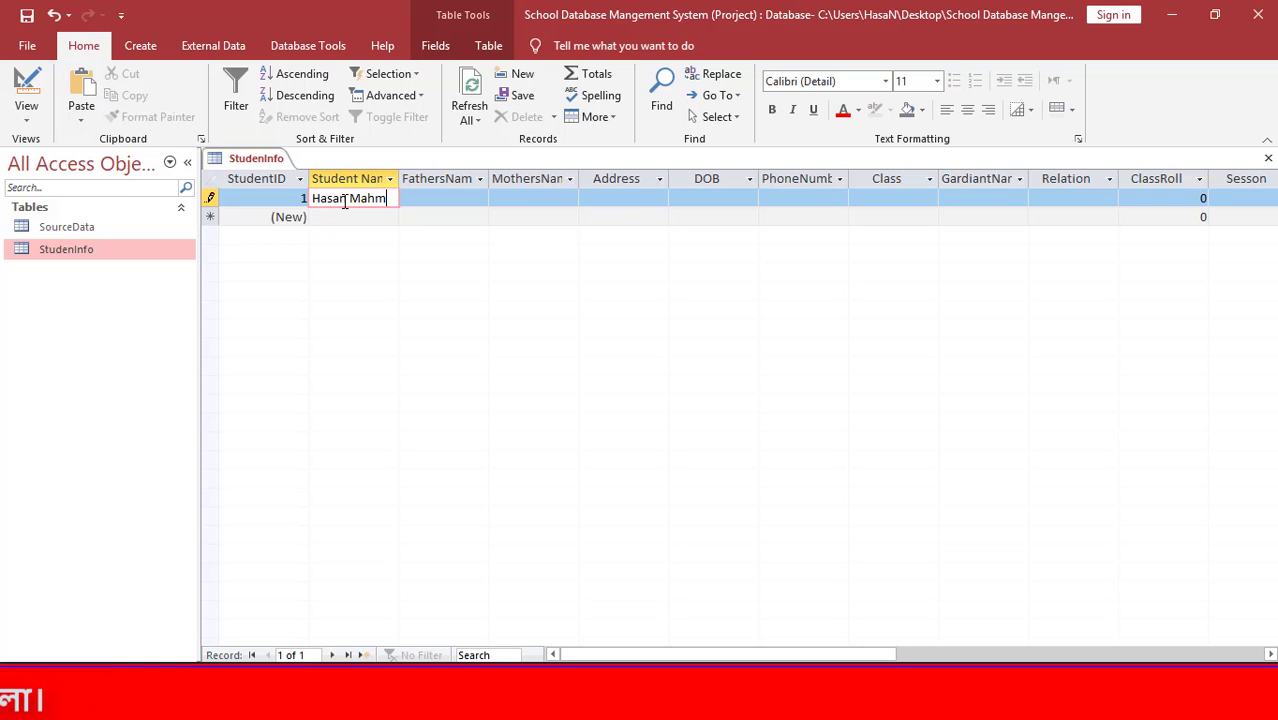
key("Tab")
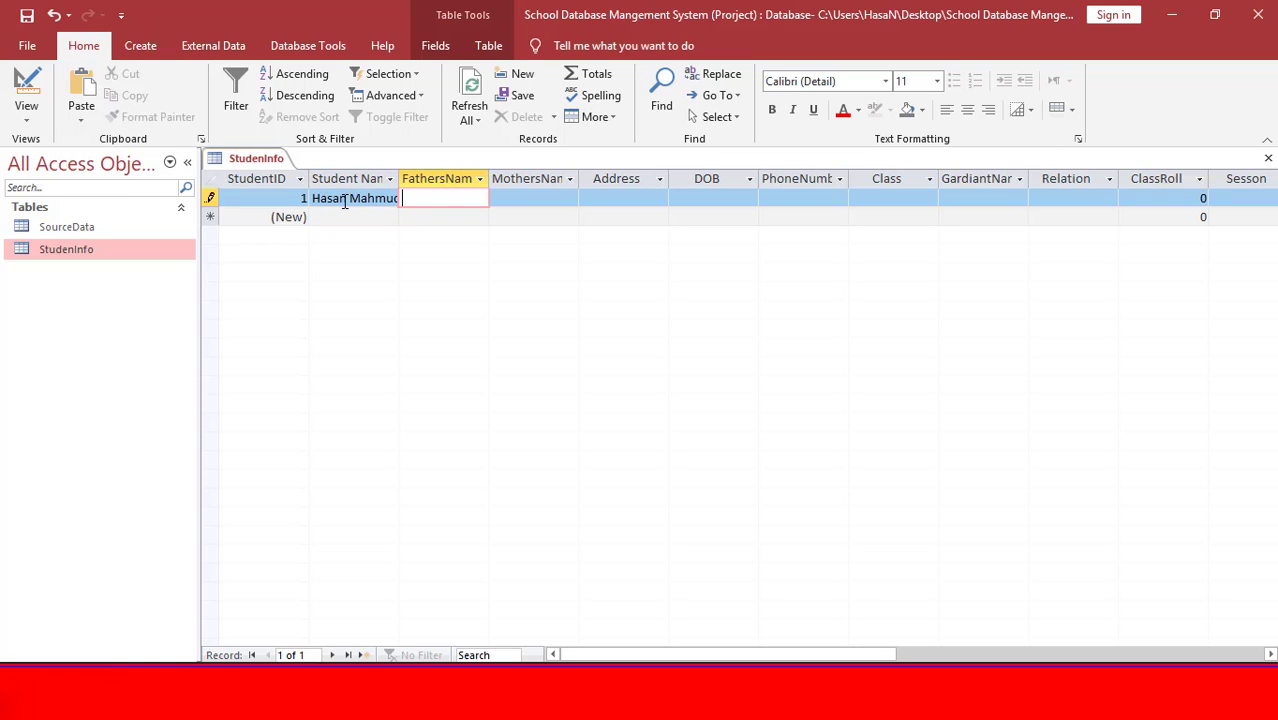
type("Fathers")
key("Tab")
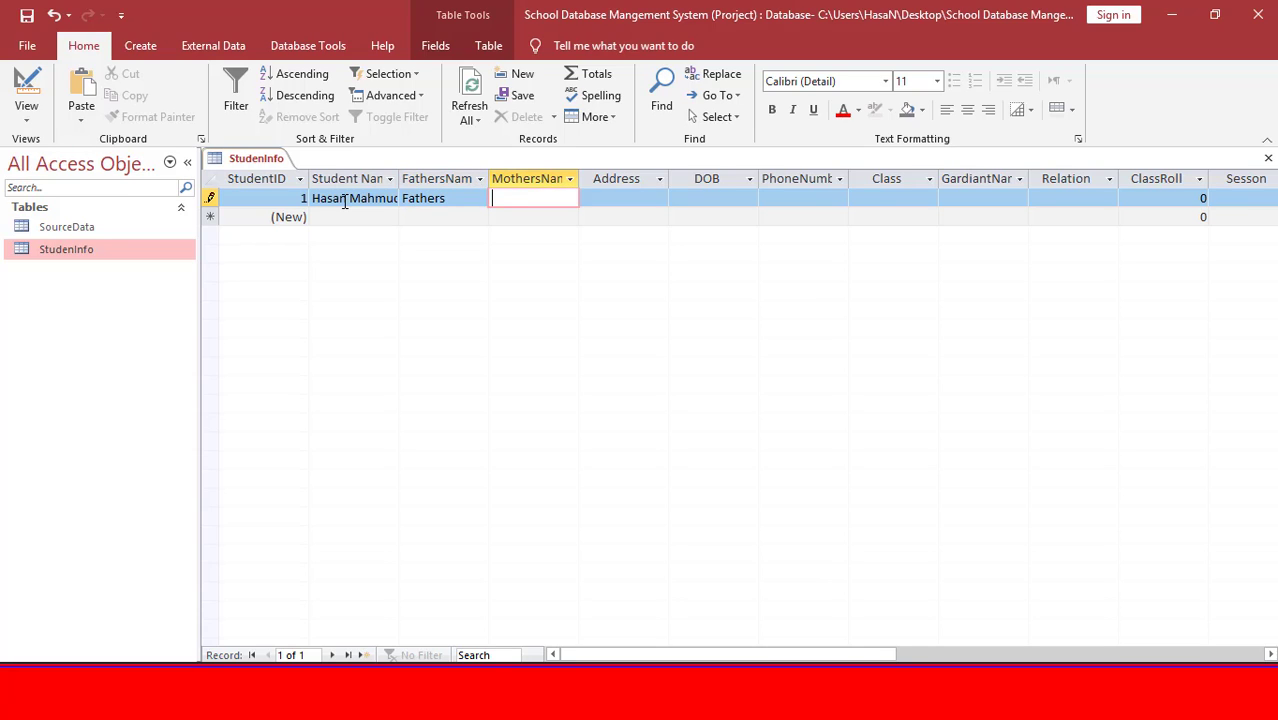
type("Mothers")
key("Tab")
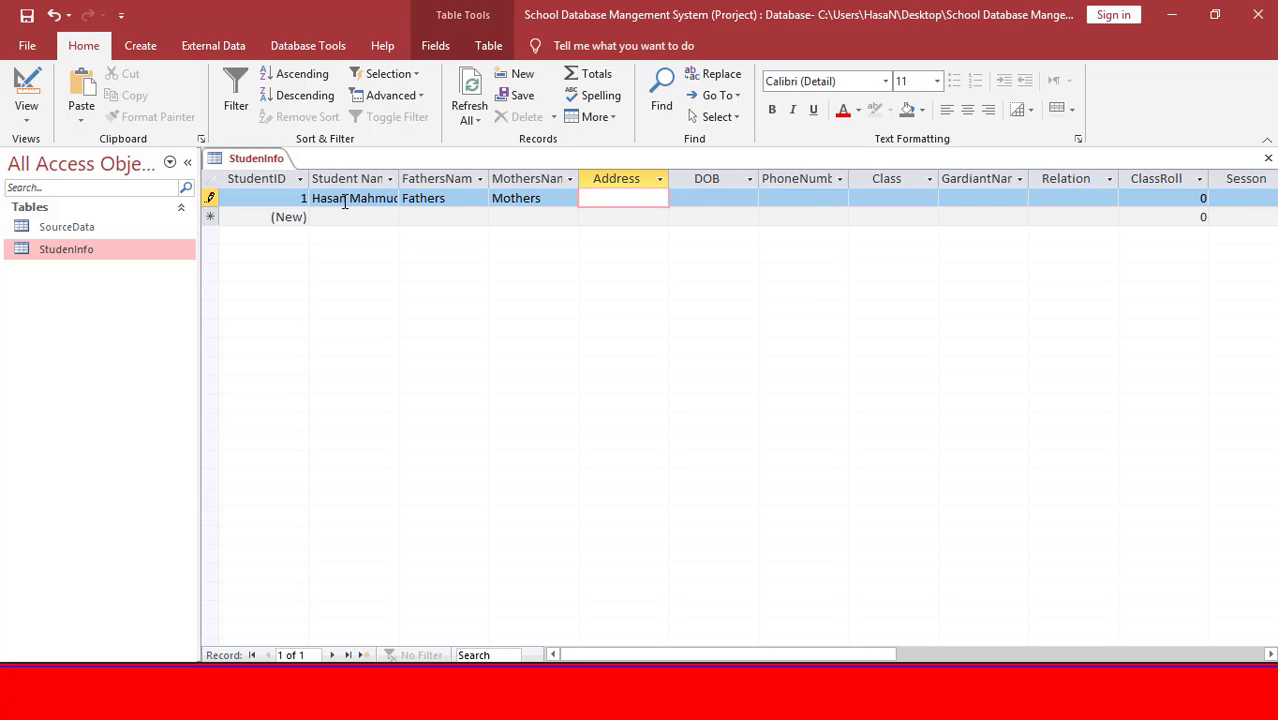
type("Sylhet")
key("Tab")
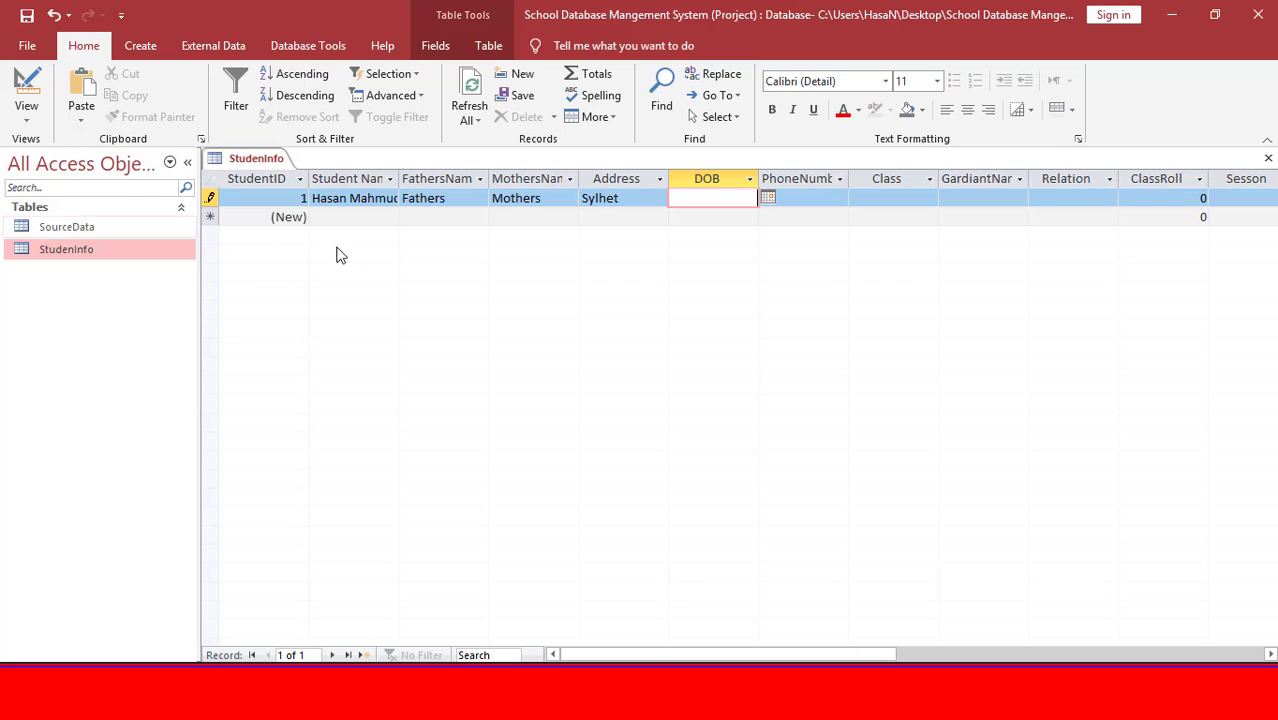
Set the first student's DOB to today's date, 22-Dec-20, with the calendar picker.
left_click(767, 199)
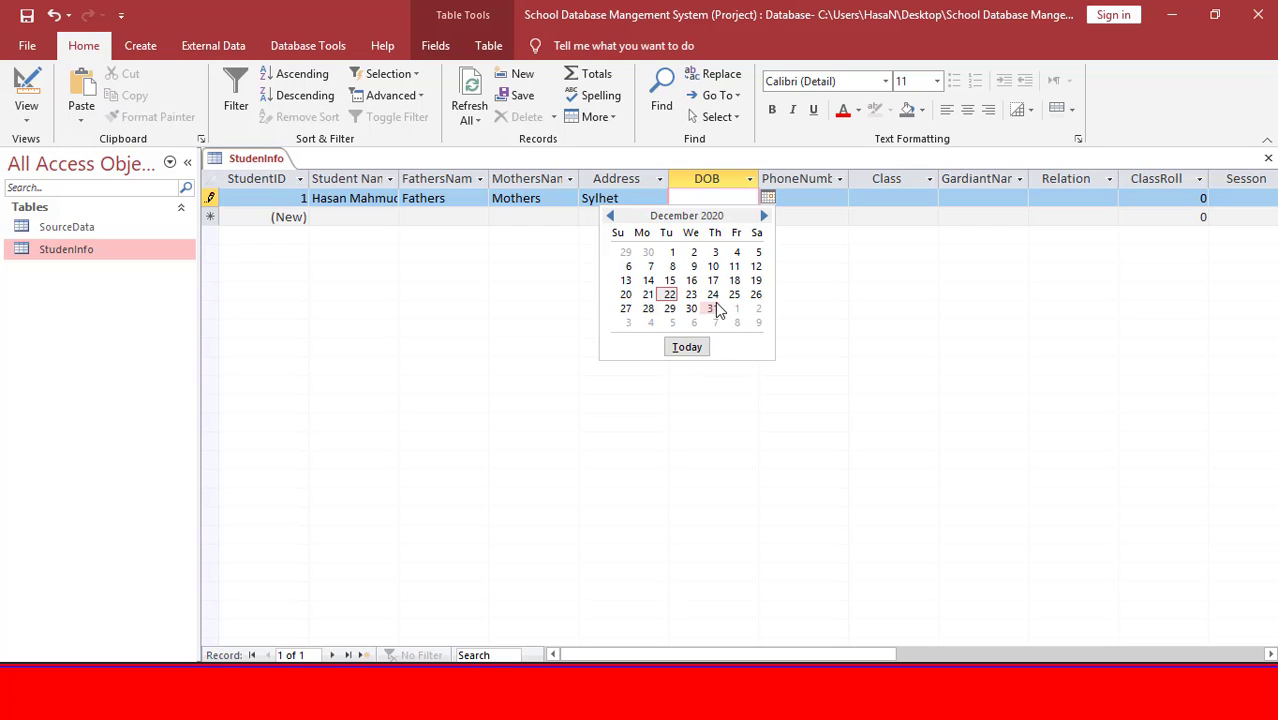
left_click(672, 252)
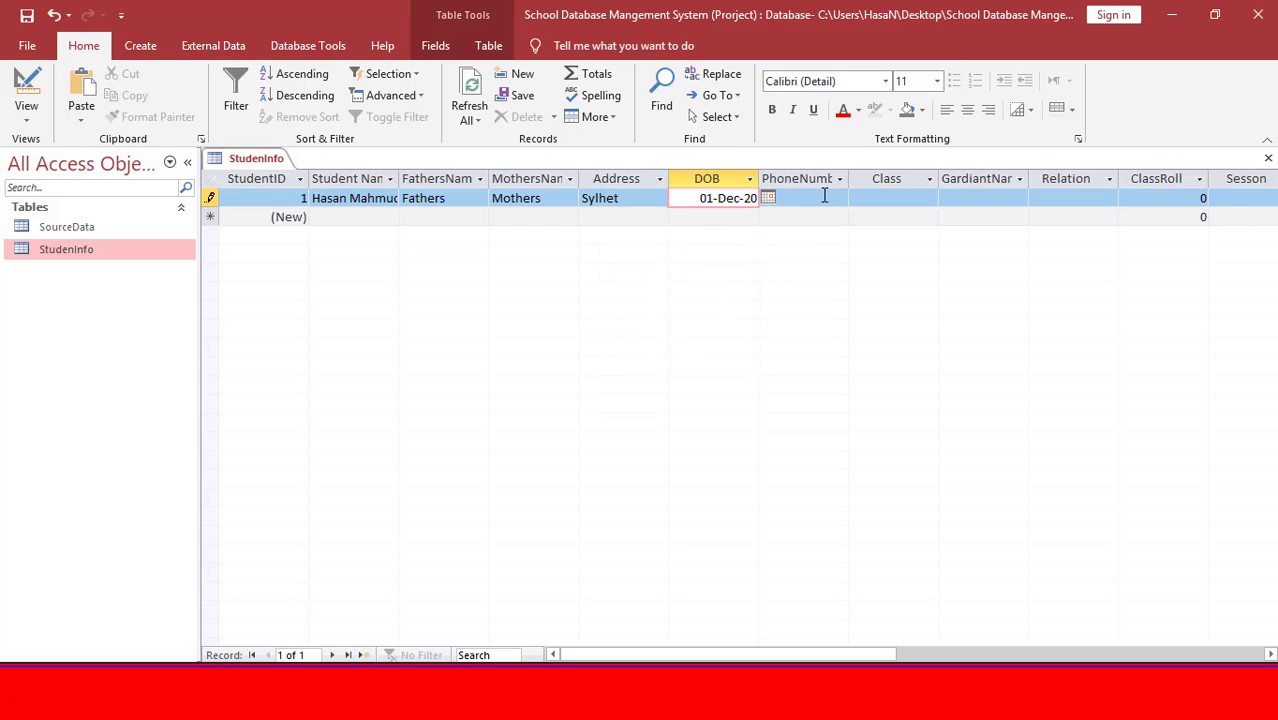
left_click(768, 199)
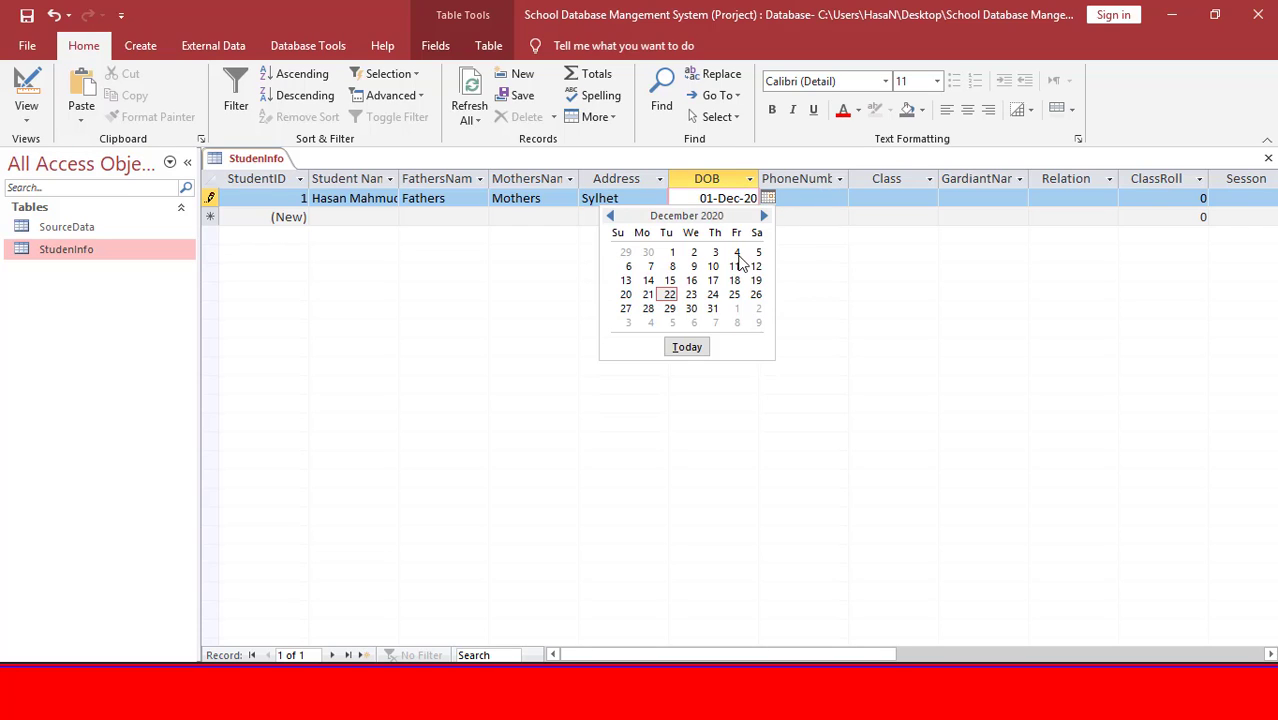
left_click(687, 347)
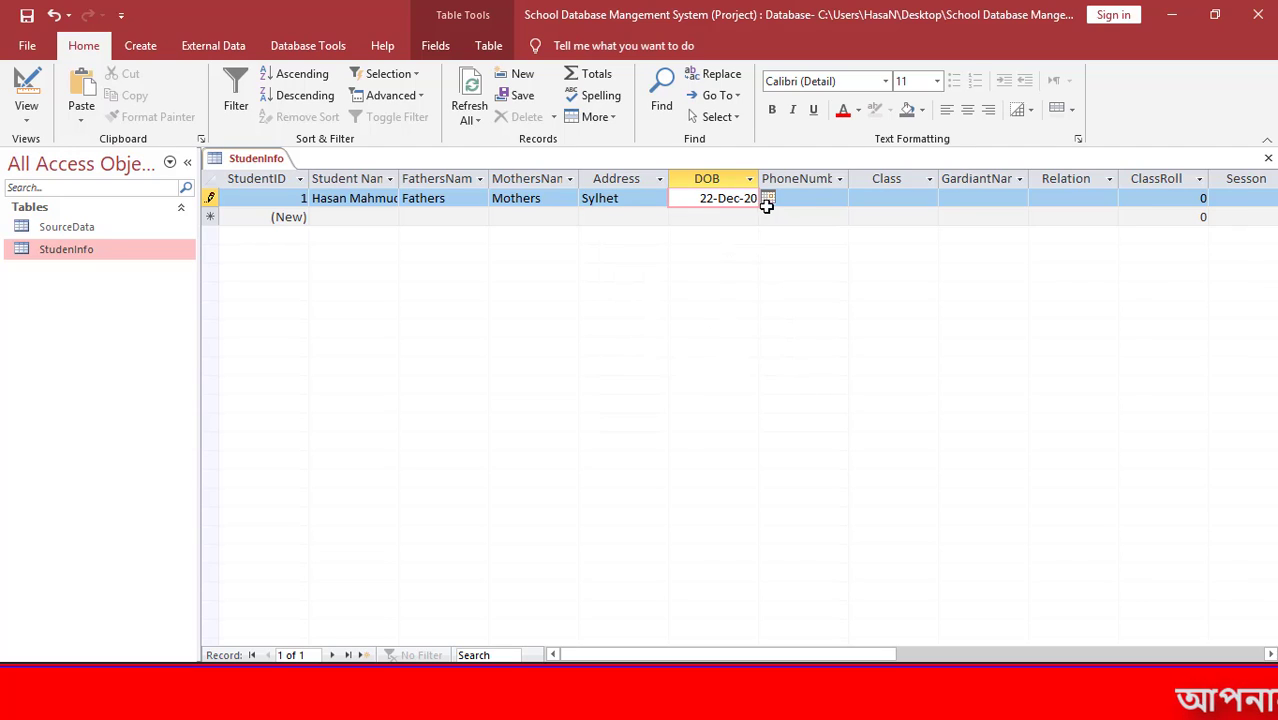
Enter the first student's phone number in the PhoneNumber field.
left_click(807, 199)
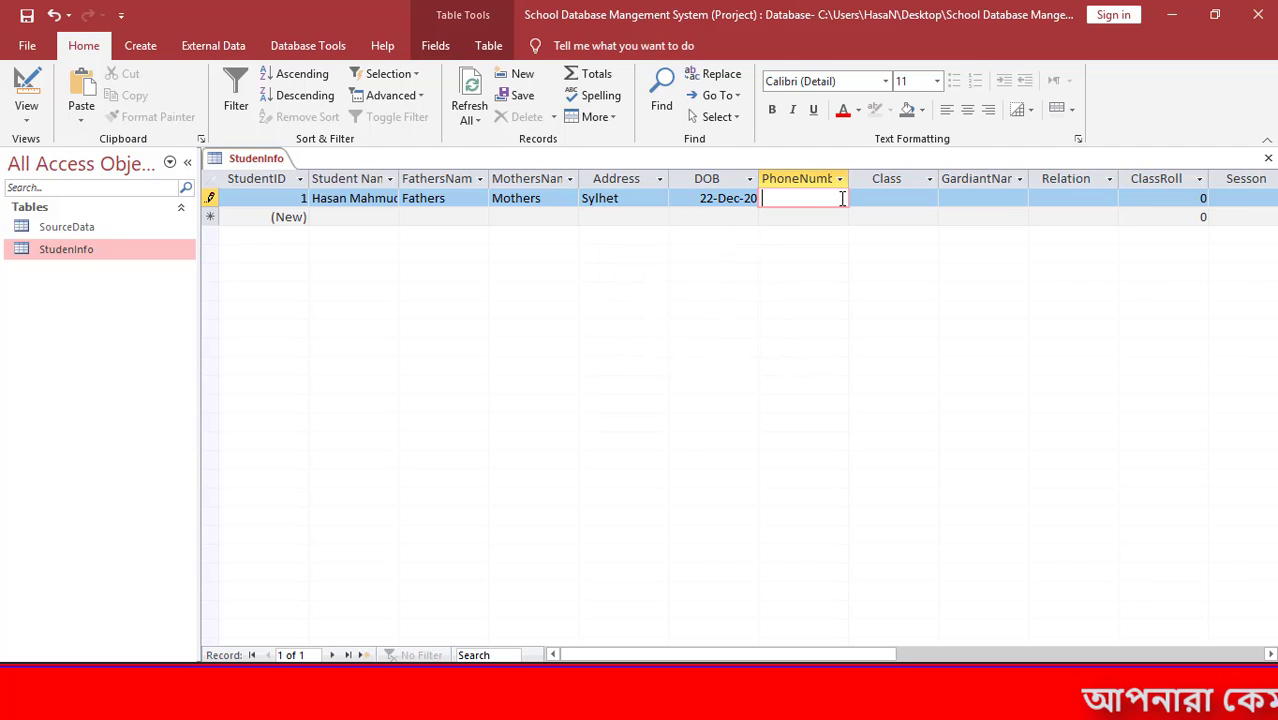
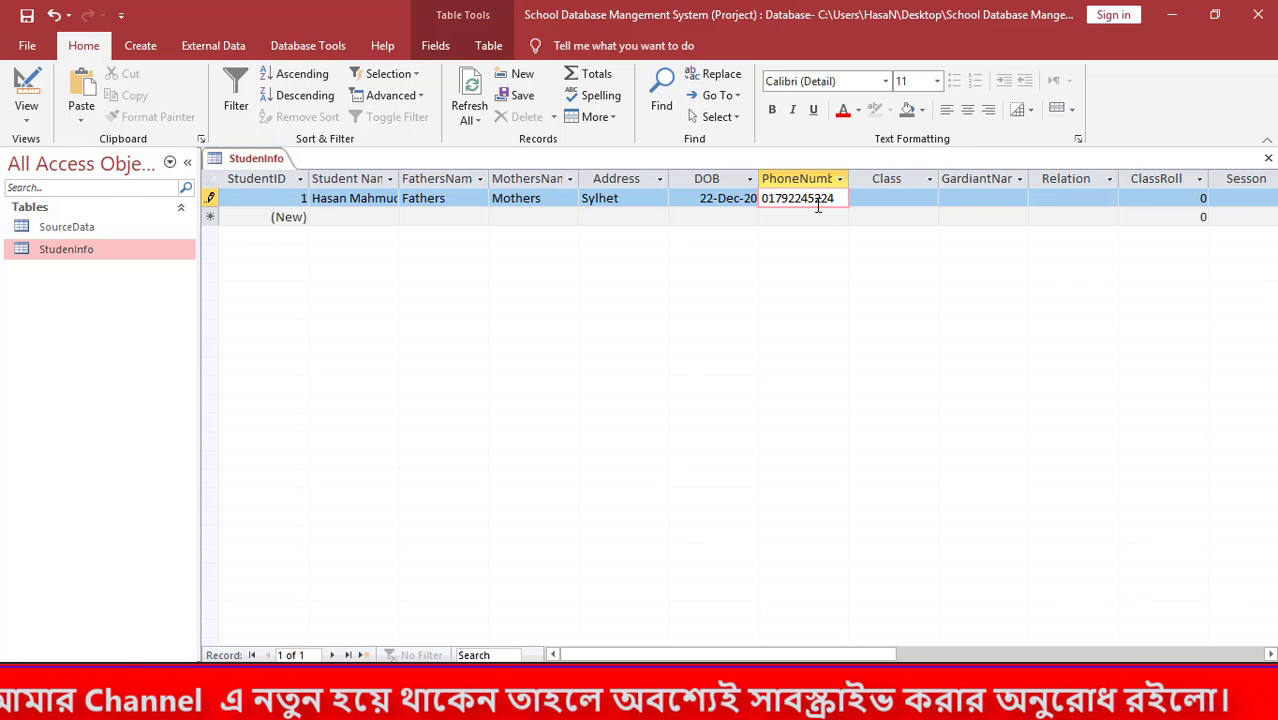
key("Tab")
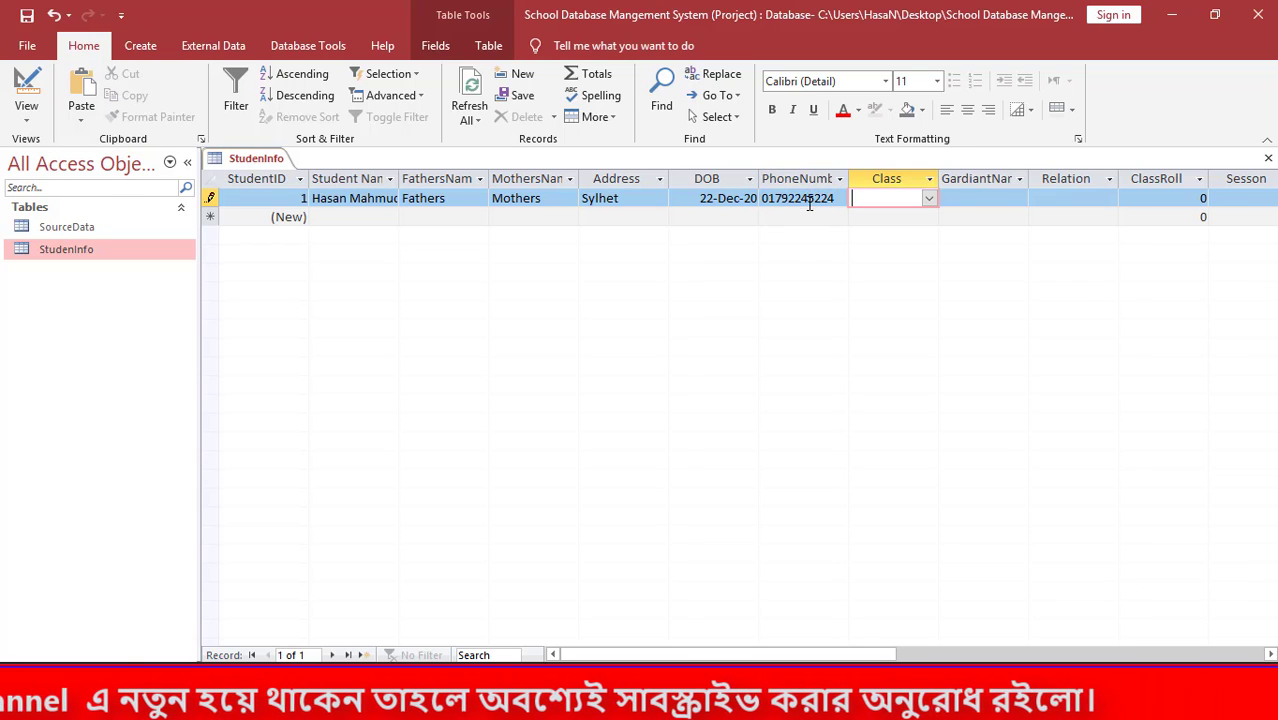
Choose Class Two for the first student and type the guardian's name.
left_click(929, 199)
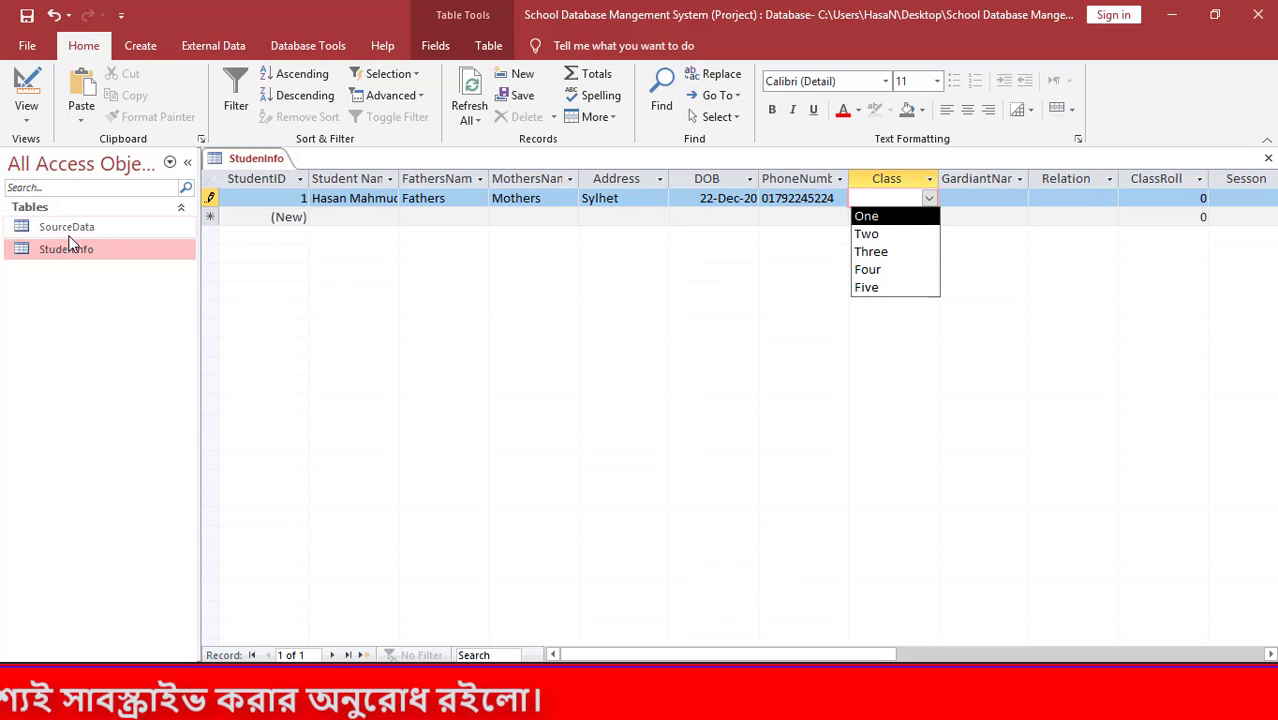
left_click(912, 234)
key("Tab")
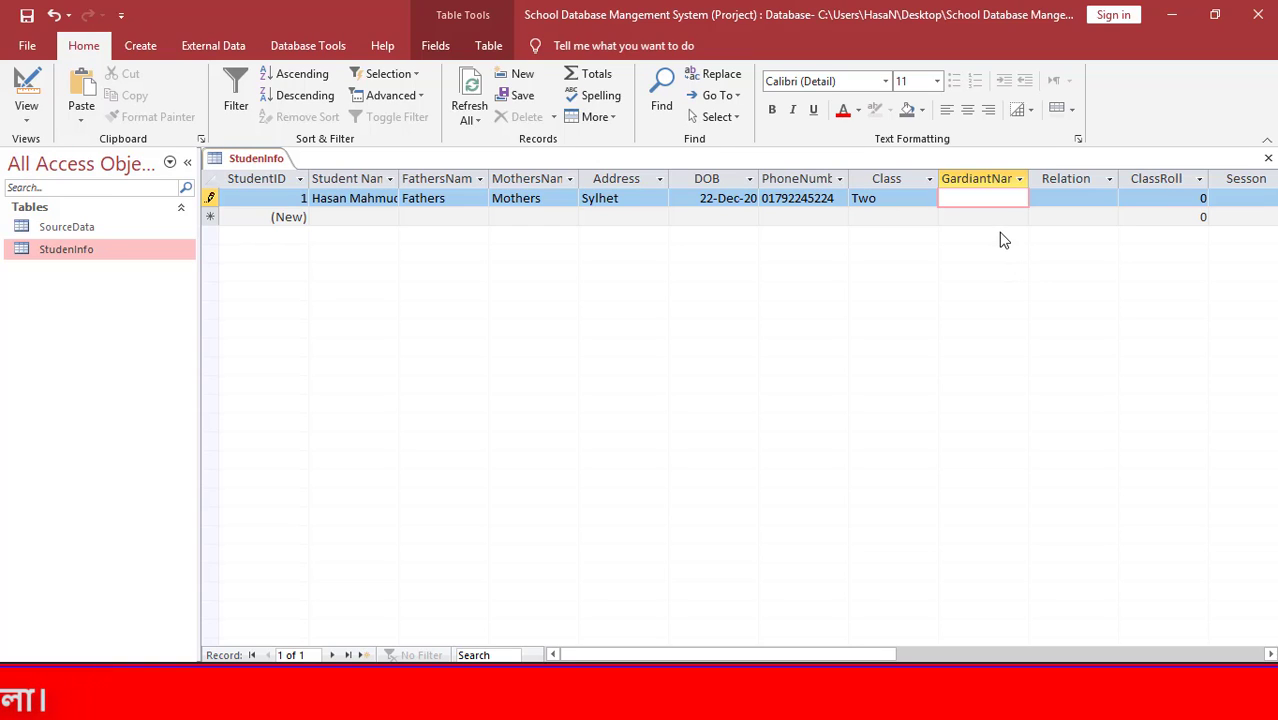
type("Mahmud")
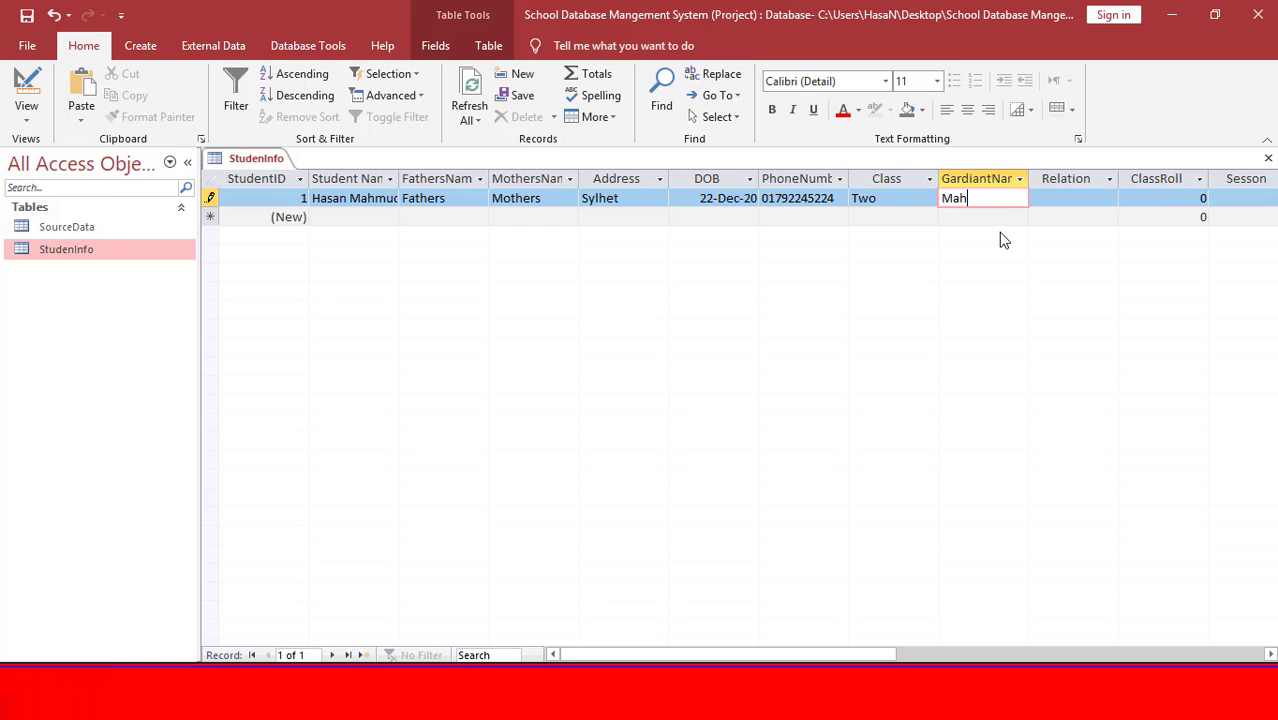
key("Tab")
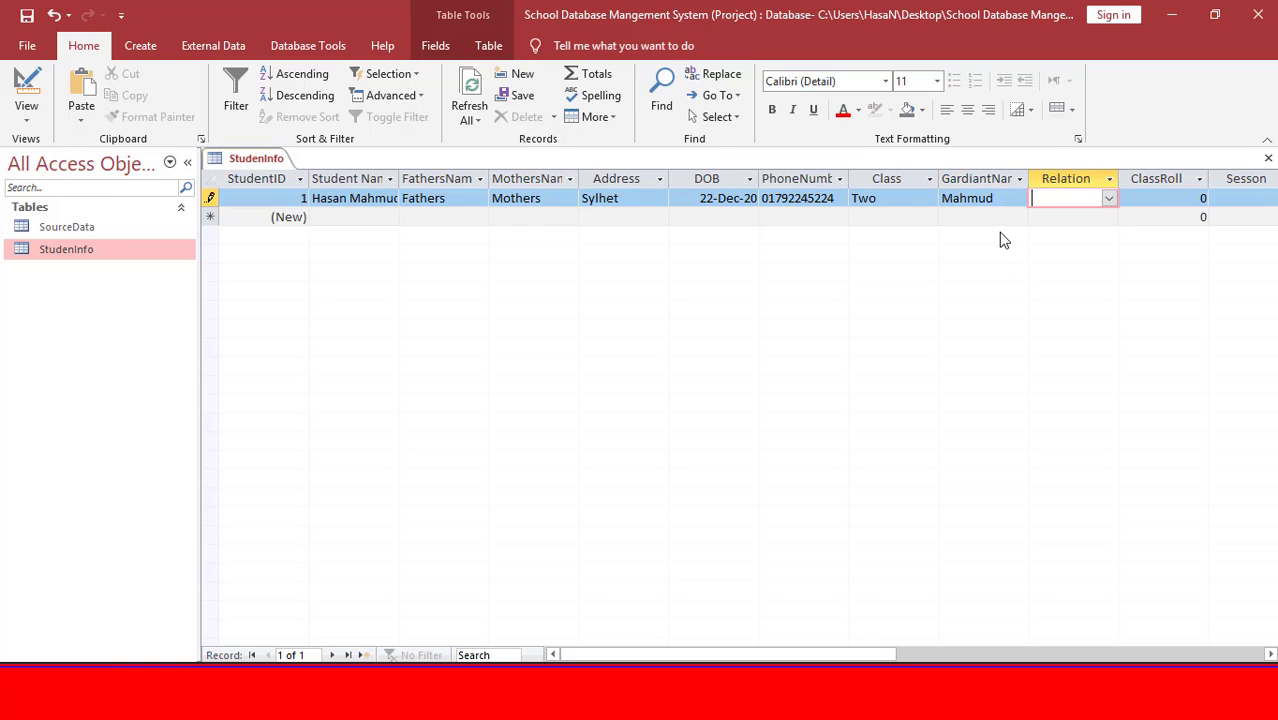
Set Relation to Sister, ClassRoll 1 and Sesson 2015, then close StudenInfo.
left_click(1108, 199)
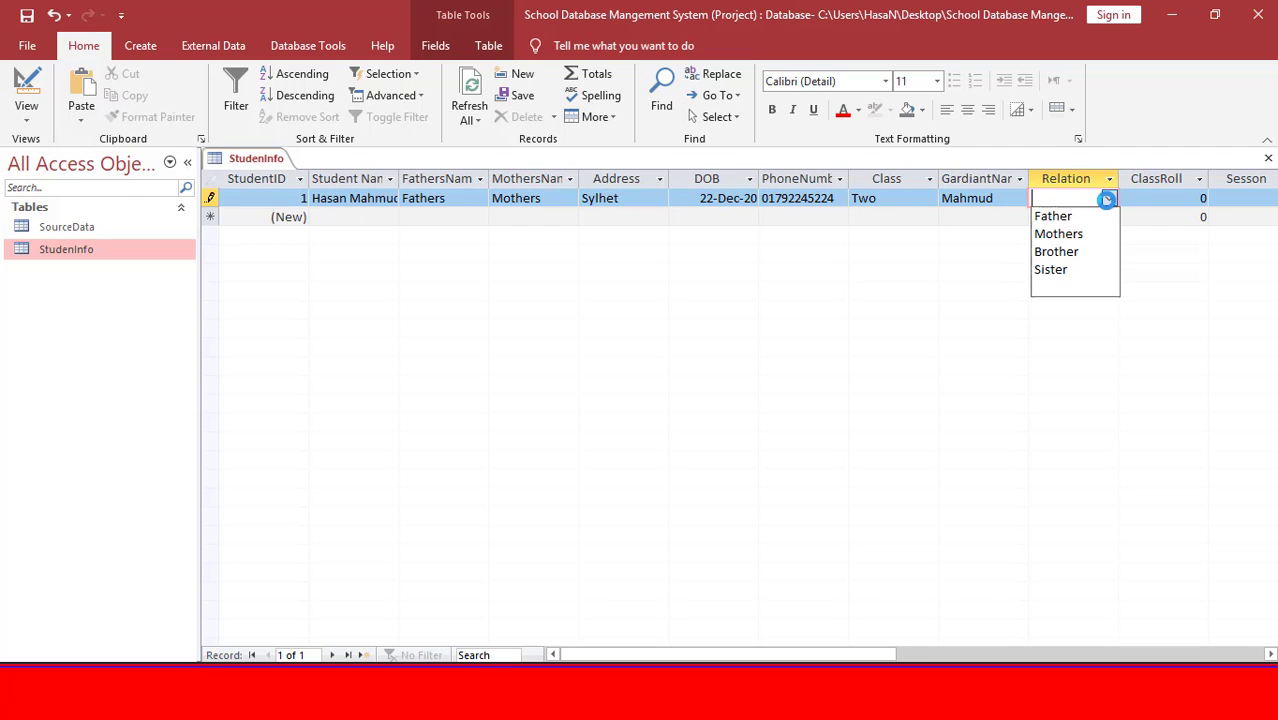
left_click(1080, 272)
left_click(1104, 199)
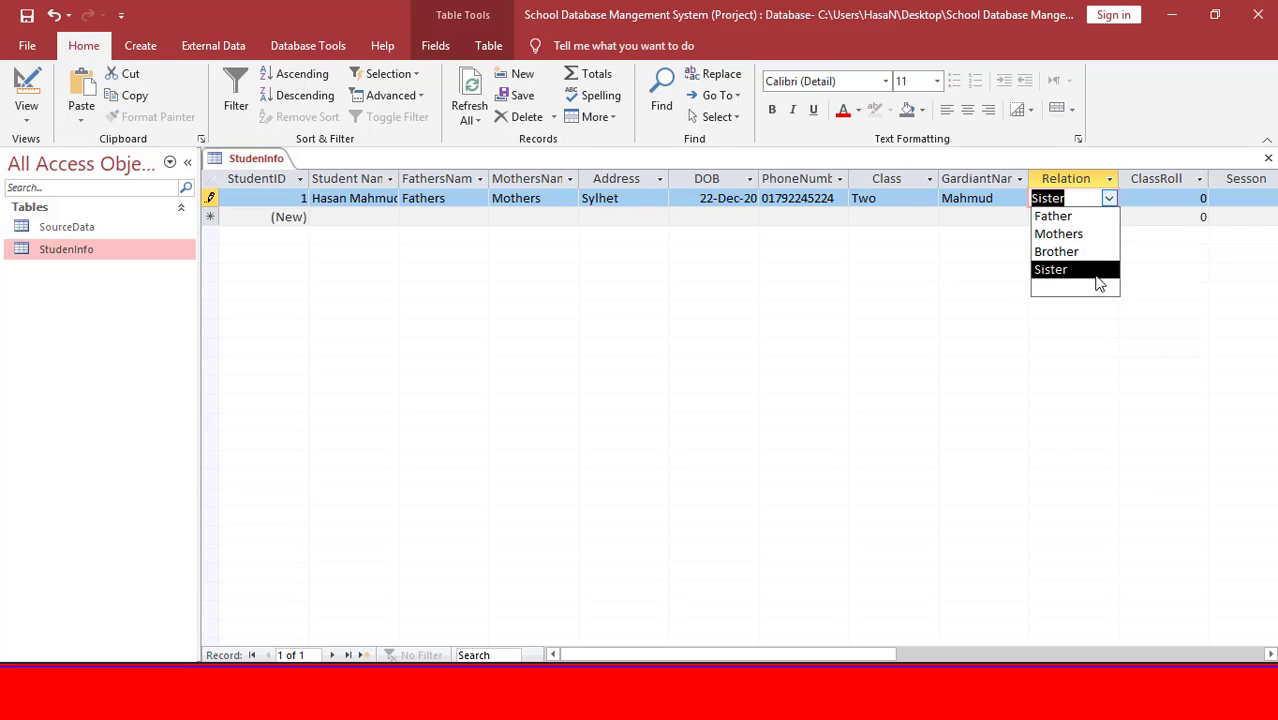
left_click(1098, 272)
key("Tab")
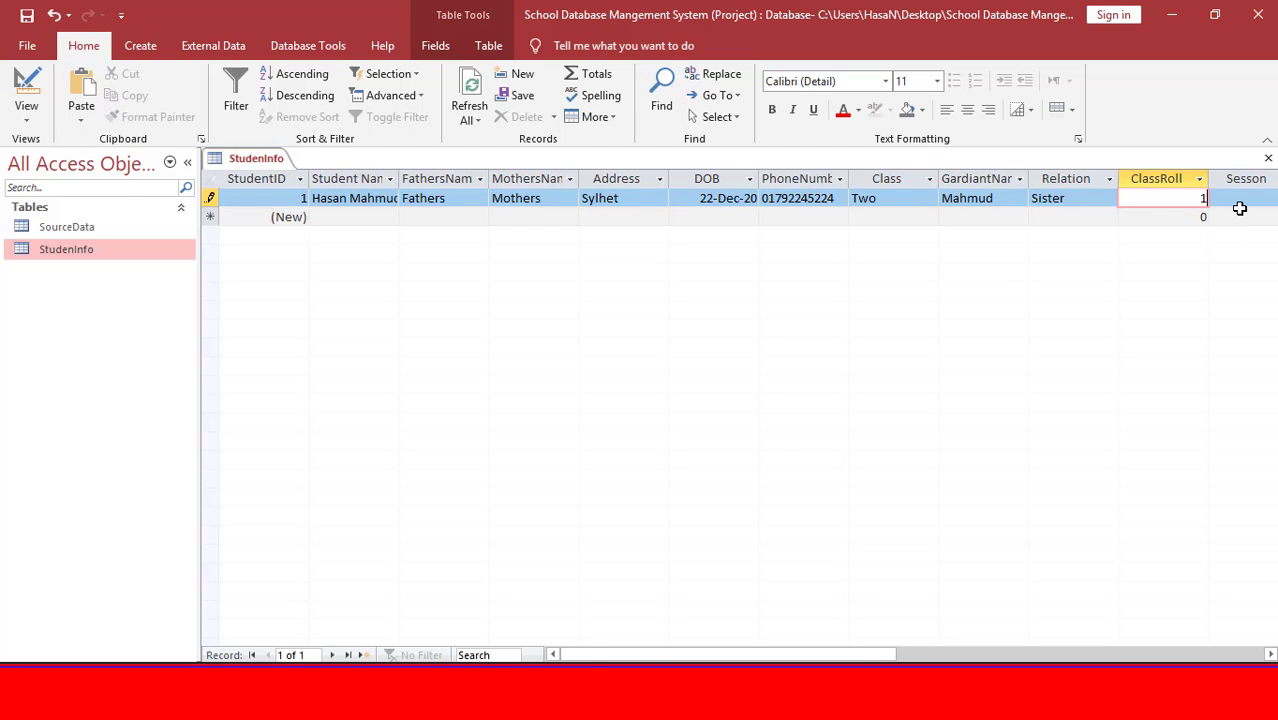
key("Tab")
type("201")
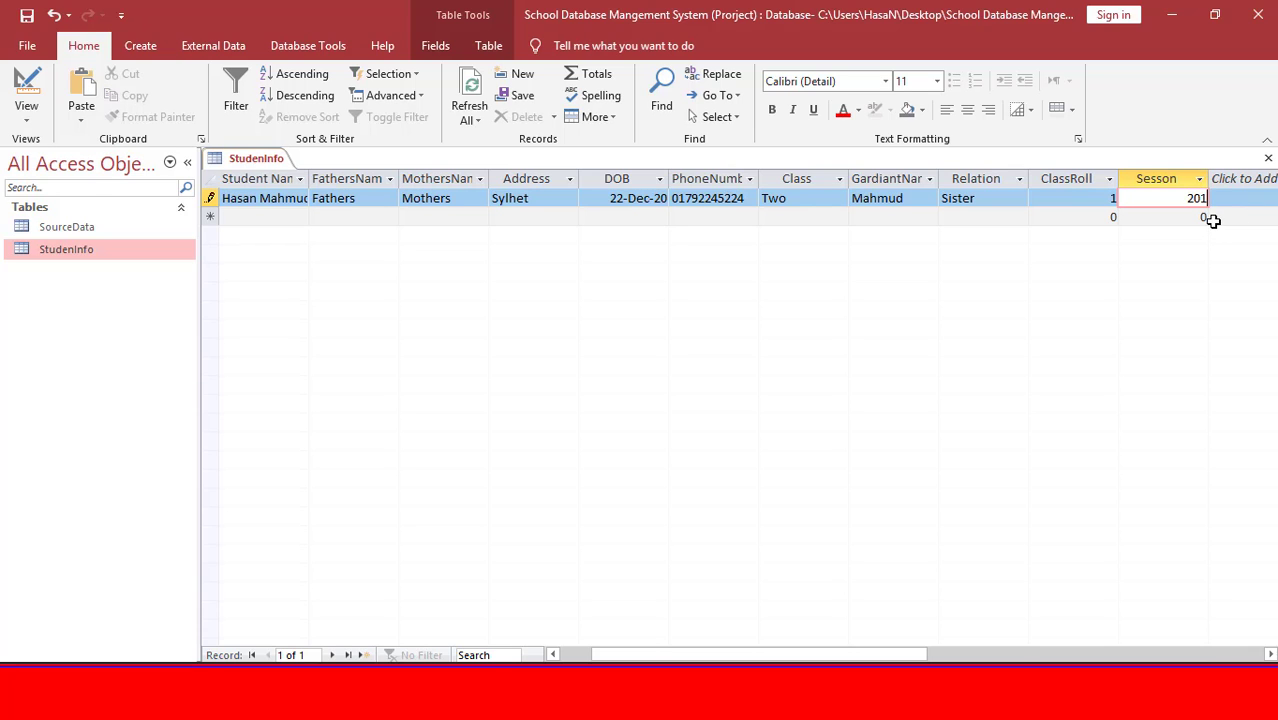
type("5")
key("Tab")
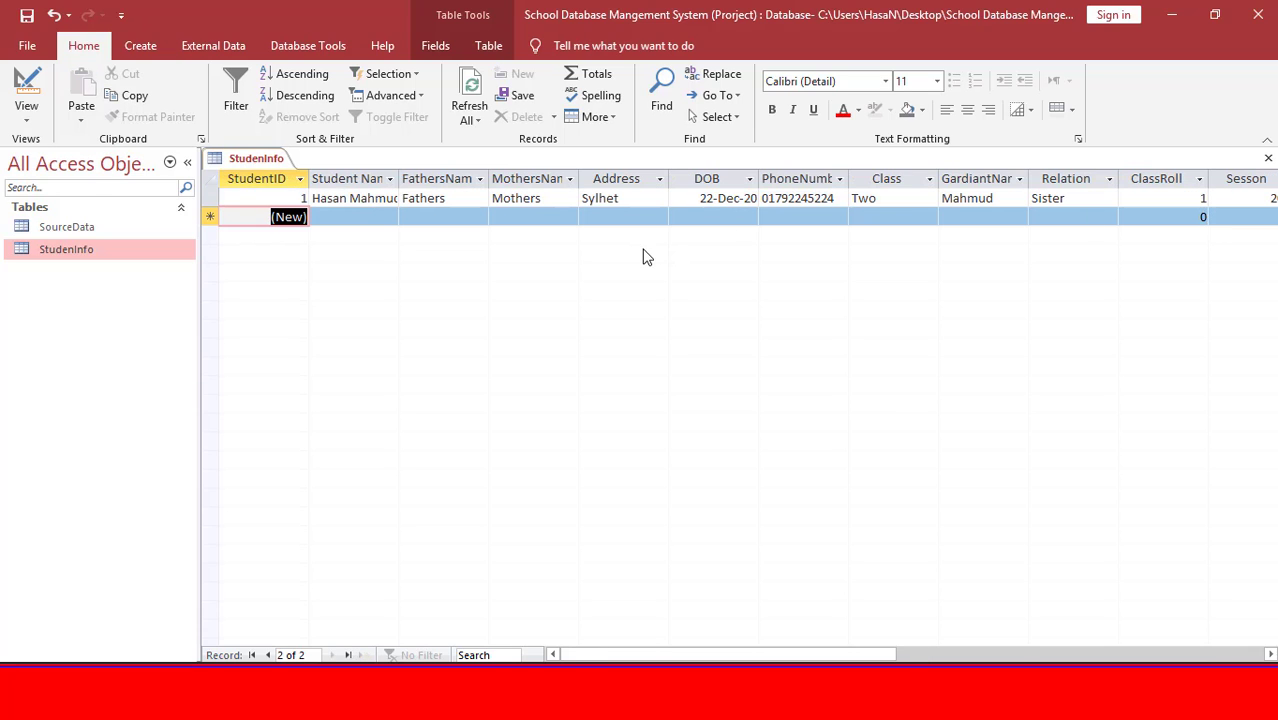
key("shift+Tab")
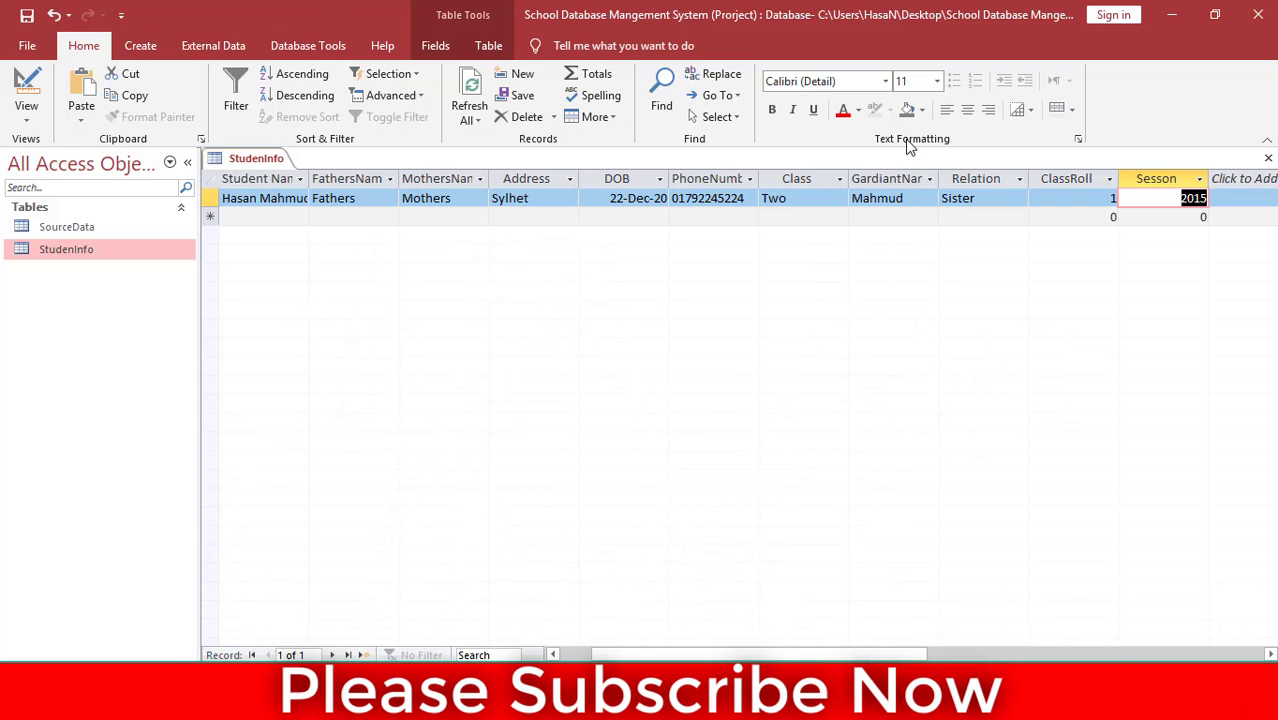
key("ctrl+w")
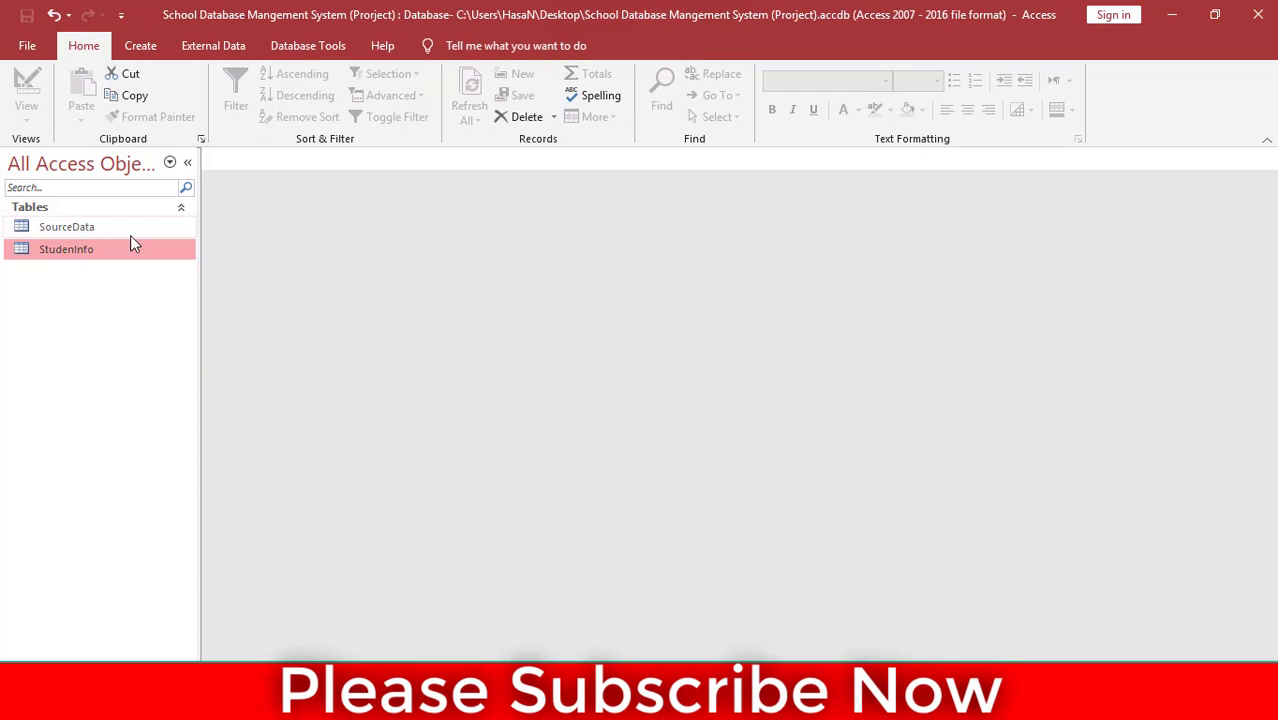
In StudenInfo's design, add an AddmissionDate field of type Date/Time below Sesson.
right_click(75, 250)
left_click(156, 280)
scroll(270, 287, "down", 3)
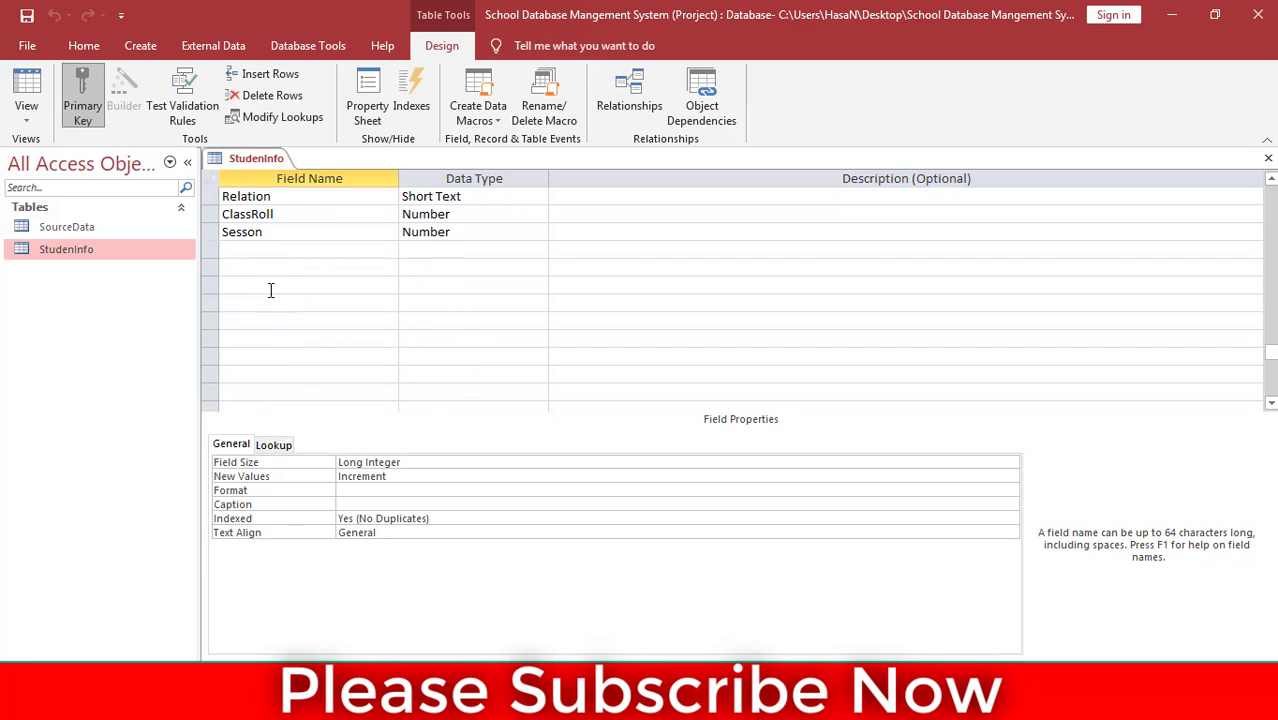
scroll(268, 286, "up", 1)
left_click(277, 304)
scroll(328, 288, "up", 2)
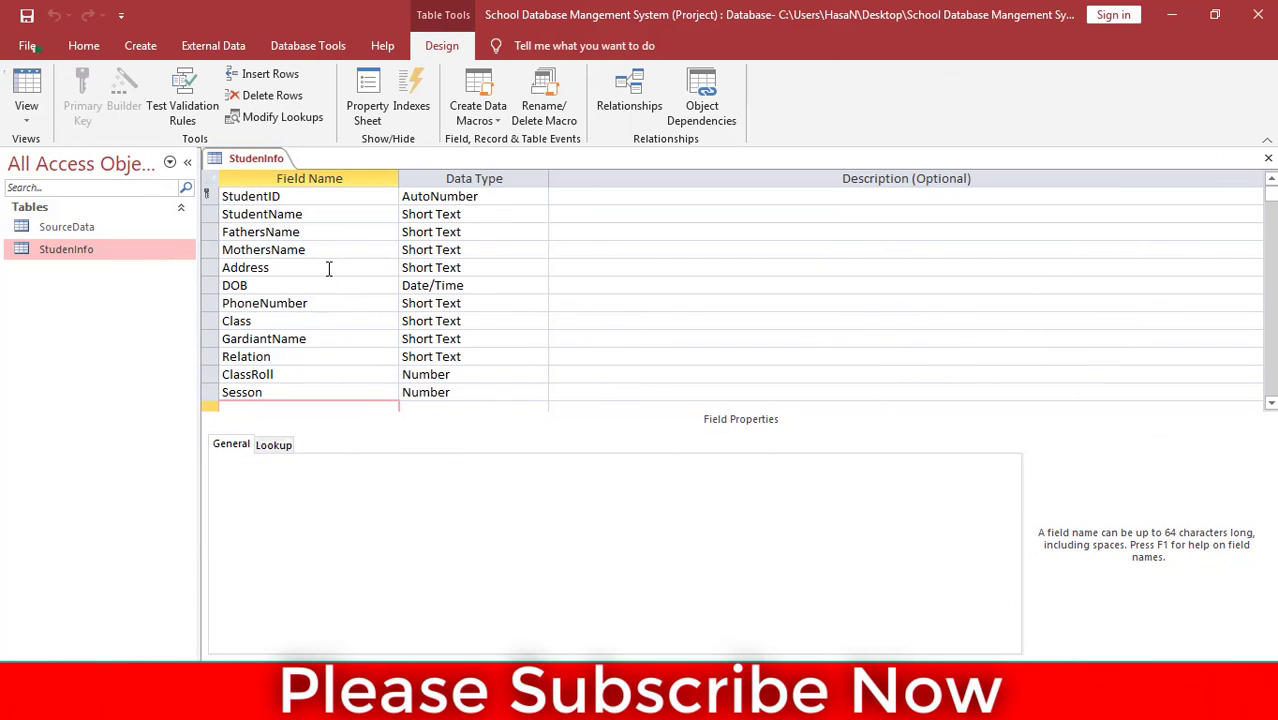
scroll(328, 268, "down", 2)
scroll(330, 270, "down", 1)
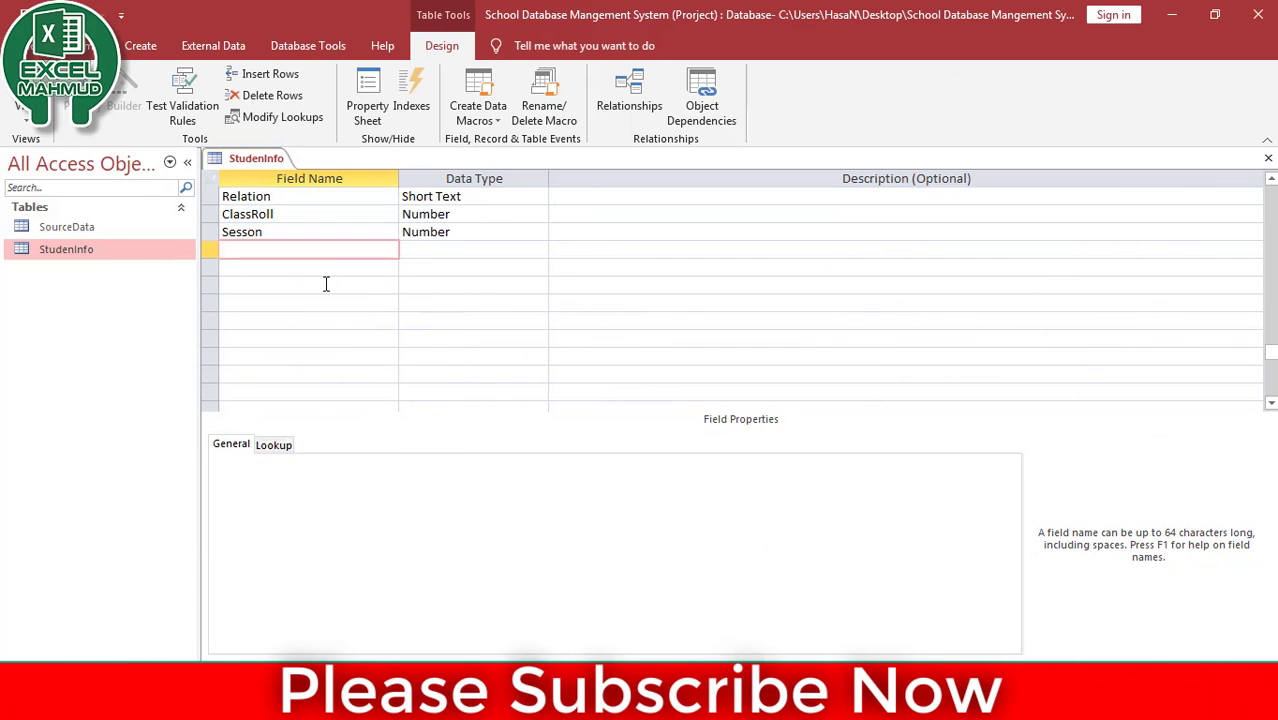
scroll(324, 288, "up", 1)
scroll(325, 298, "up", 2)
scroll(330, 270, "down", 3)
scroll(290, 300, "up", 1)
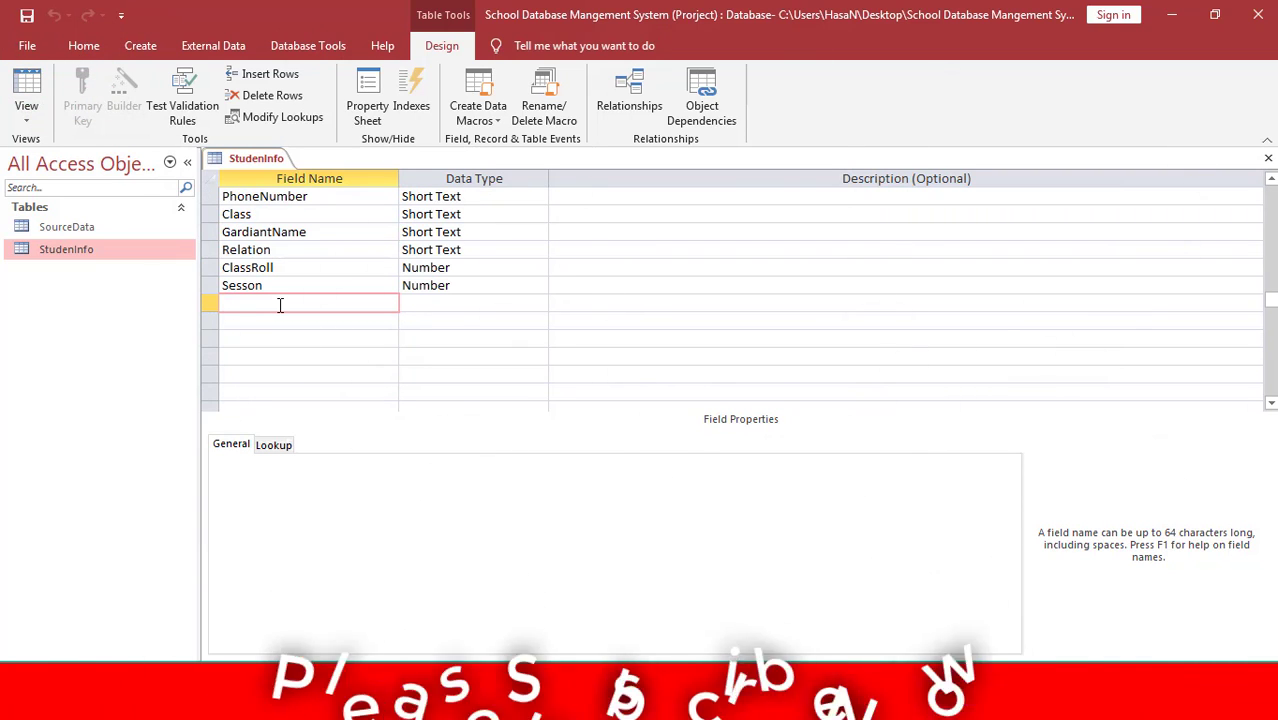
type("Addmissi")
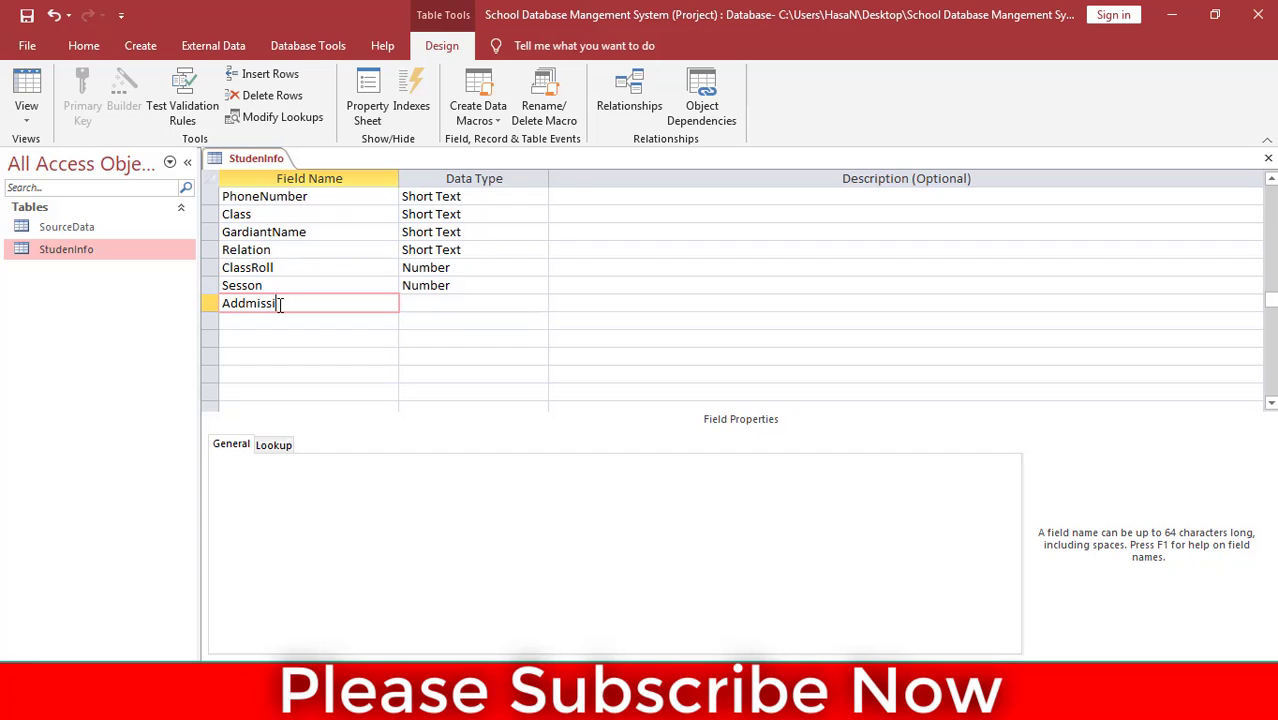
type("onDate")
key("Tab")
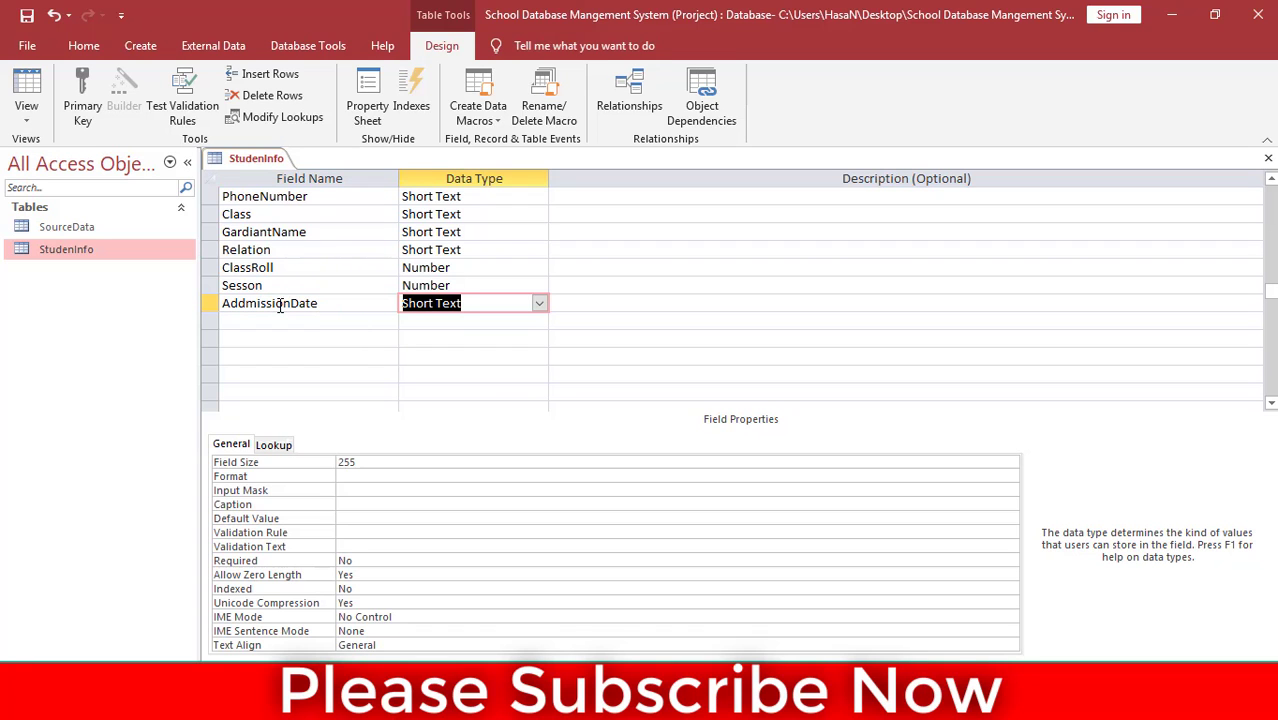
type("date/Time")
key("Tab")
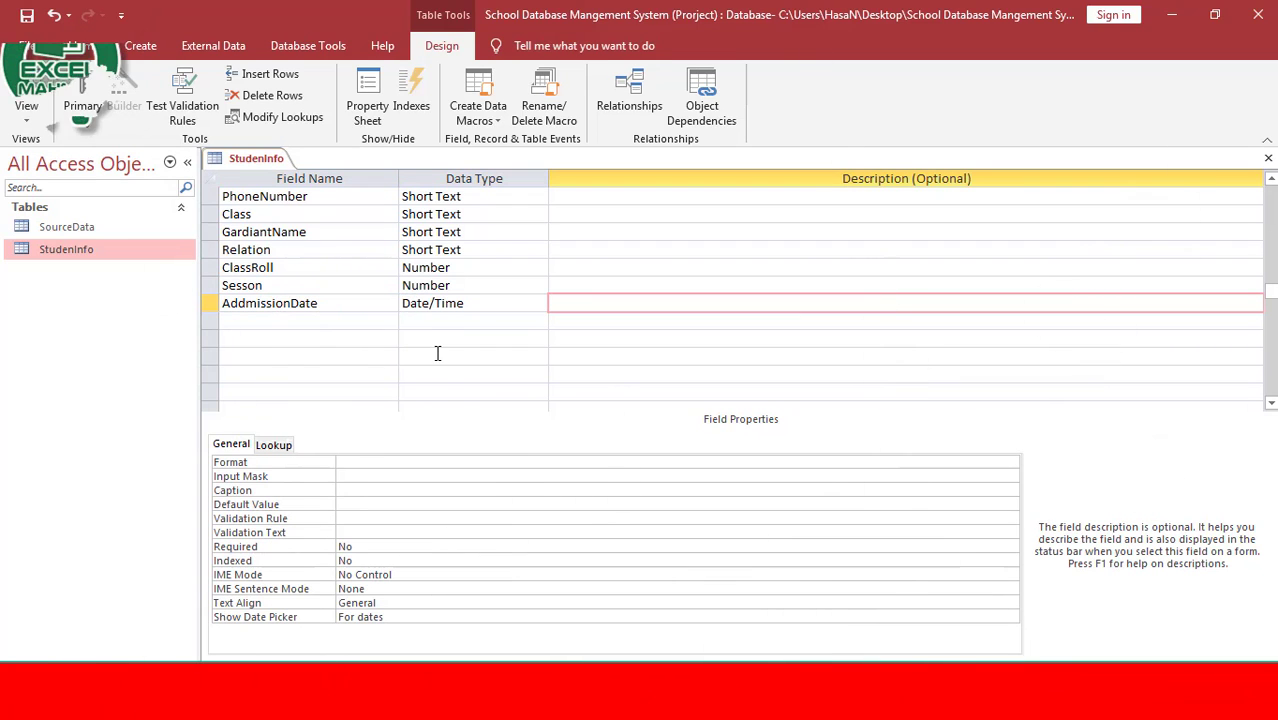
Save the design changes, review the records in the datasheet, and close StudenInfo.
scroll(436, 353, "up", 2)
scroll(413, 352, "down", 1)
scroll(413, 352, "down", 1)
left_click(322, 320)
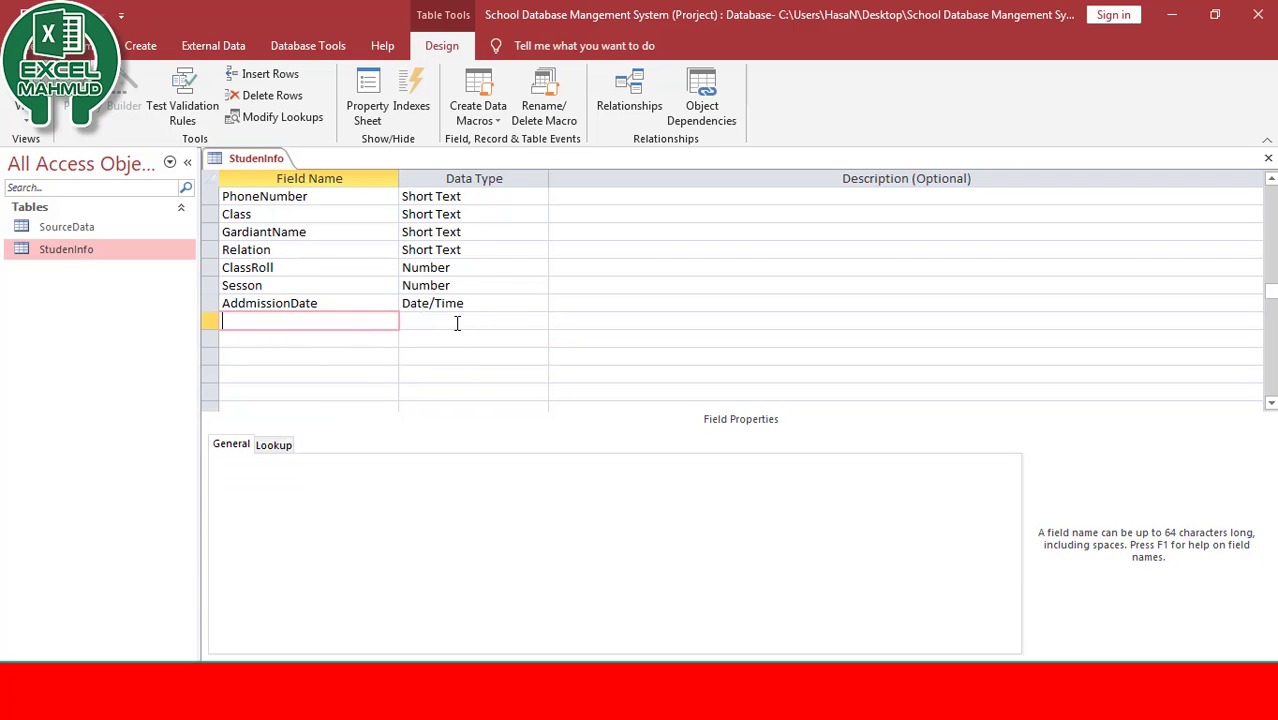
scroll(374, 303, "up", 2)
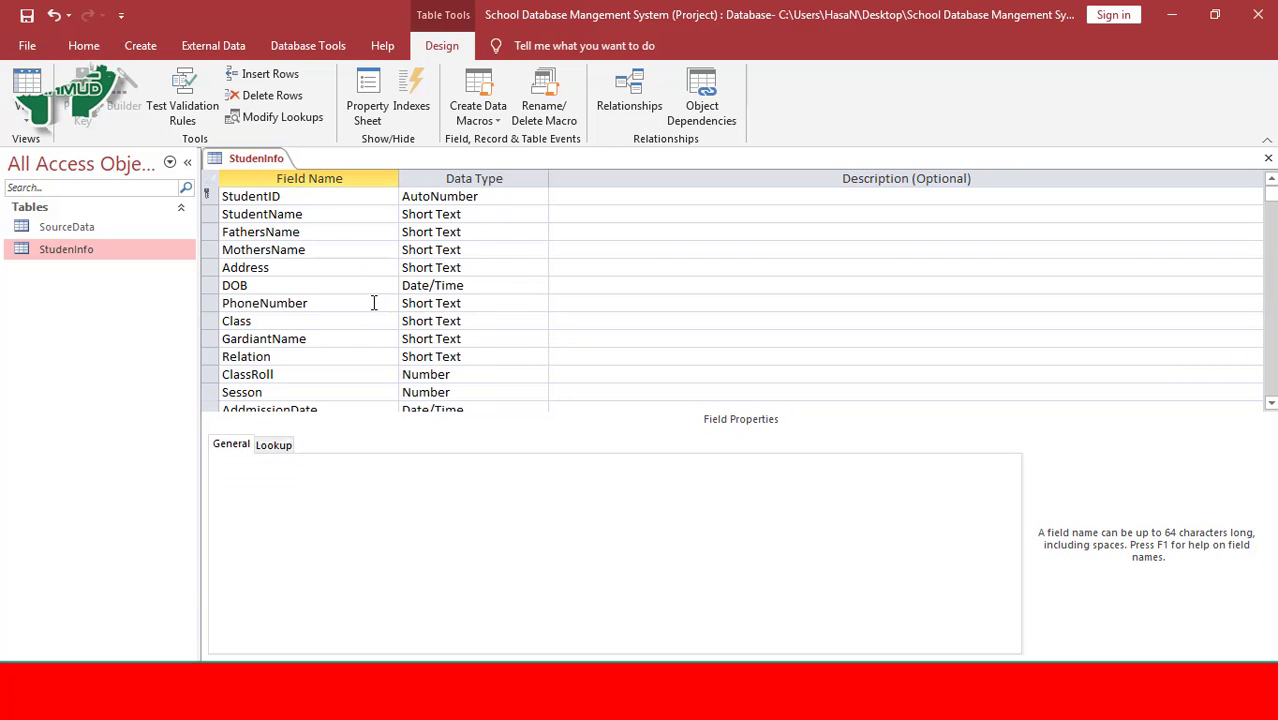
scroll(374, 303, "down", 2)
double_click(41, 249)
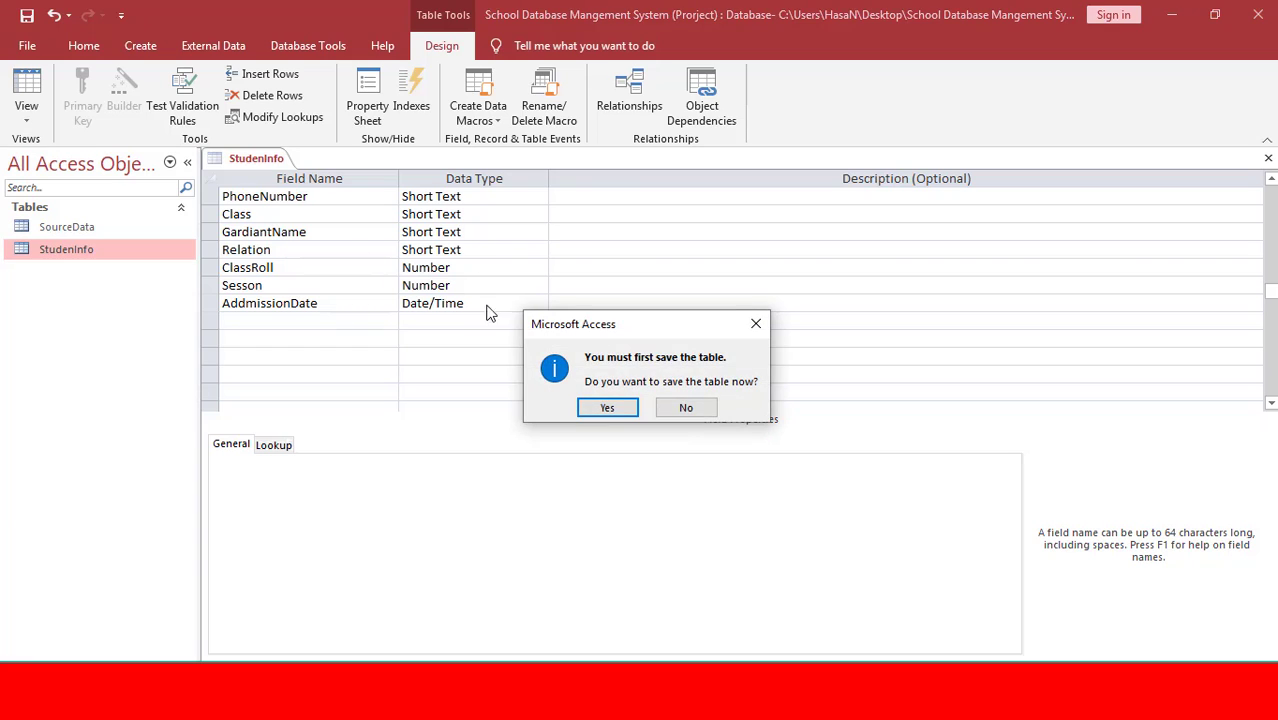
left_click(605, 405)
key("Tab")
key("Tab")
key("Tab")
key("Tab")
key("Tab")
key("Tab")
key("Tab")
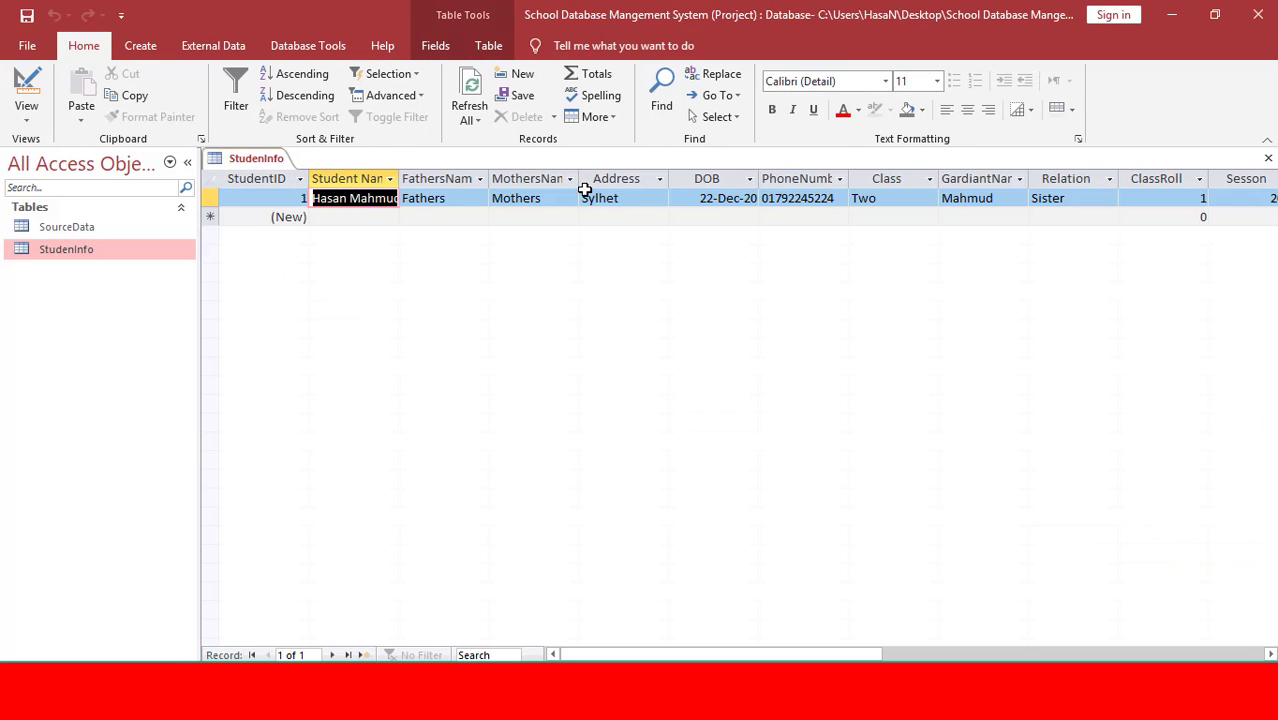
key("Tab")
key("Tab")
key("Tab")
key("Tab")
key("Tab")
key("Tab")
key("Tab")
key("Tab")
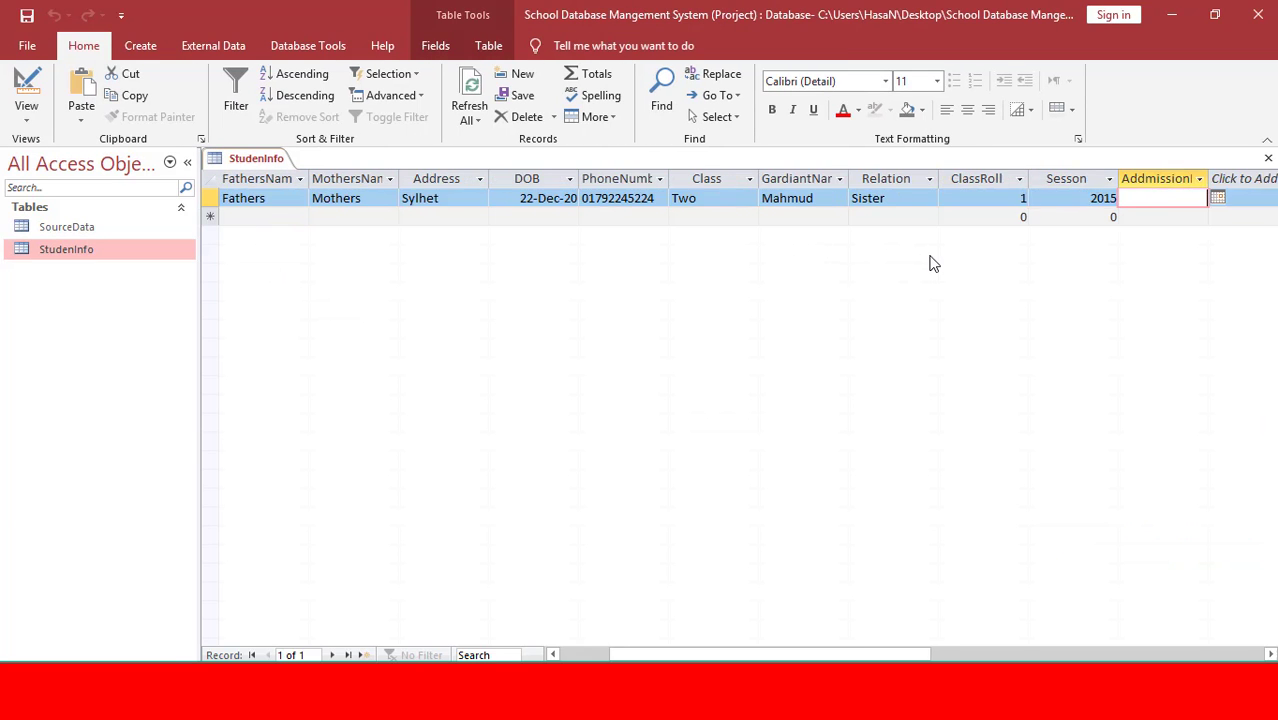
left_click(1066, 198)
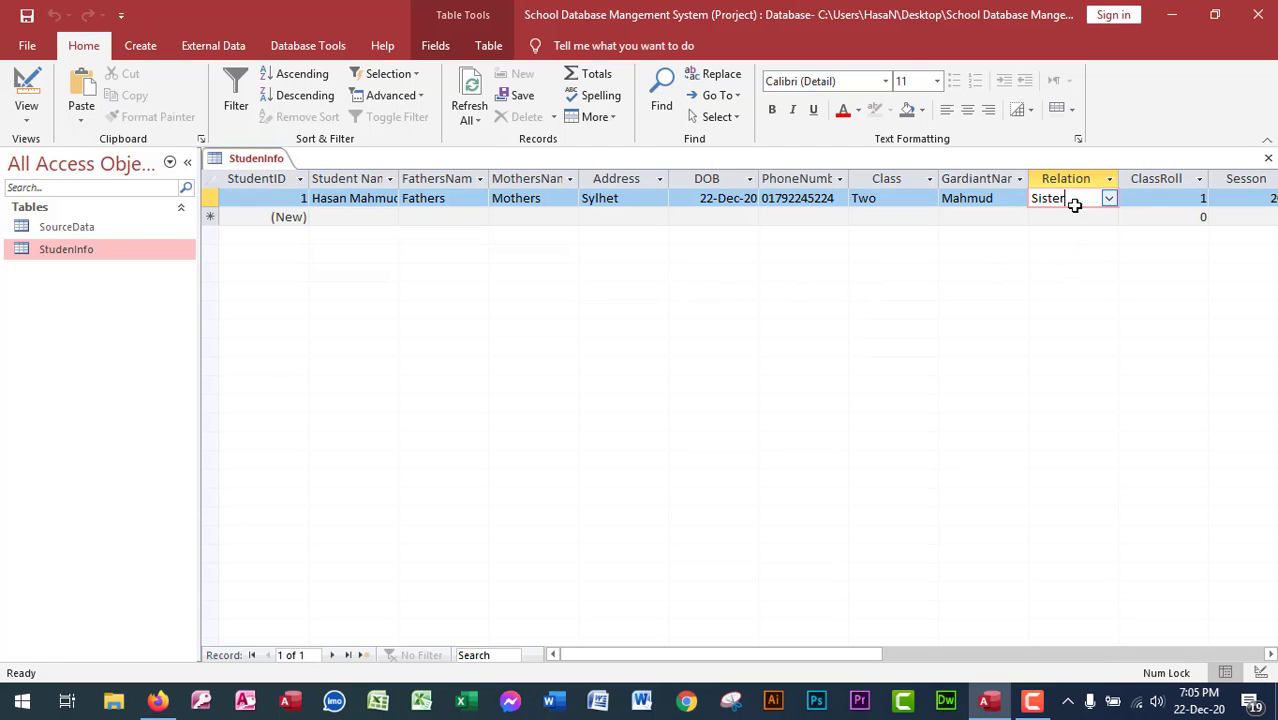
key("ctrl+w")
Open SourceData's datasheet, enter Others as row Five's Relation, and close the table.
left_click(97, 230)
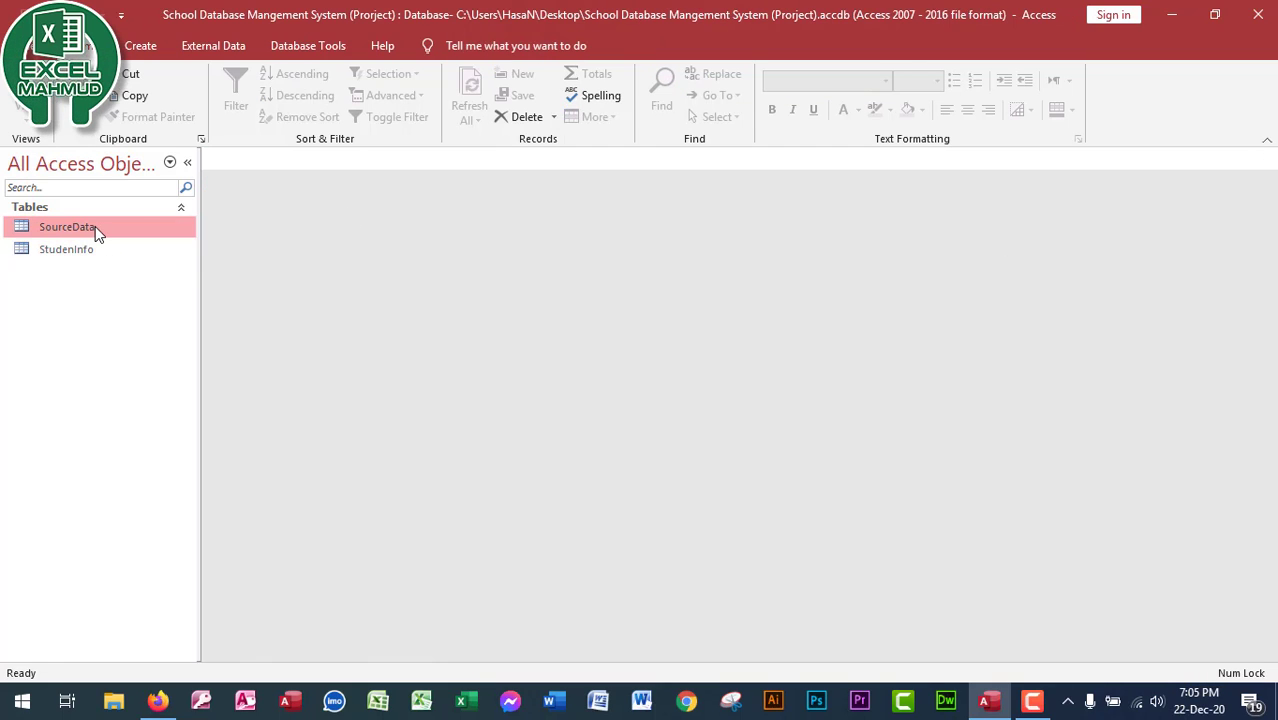
right_click(97, 230)
left_click(148, 262)
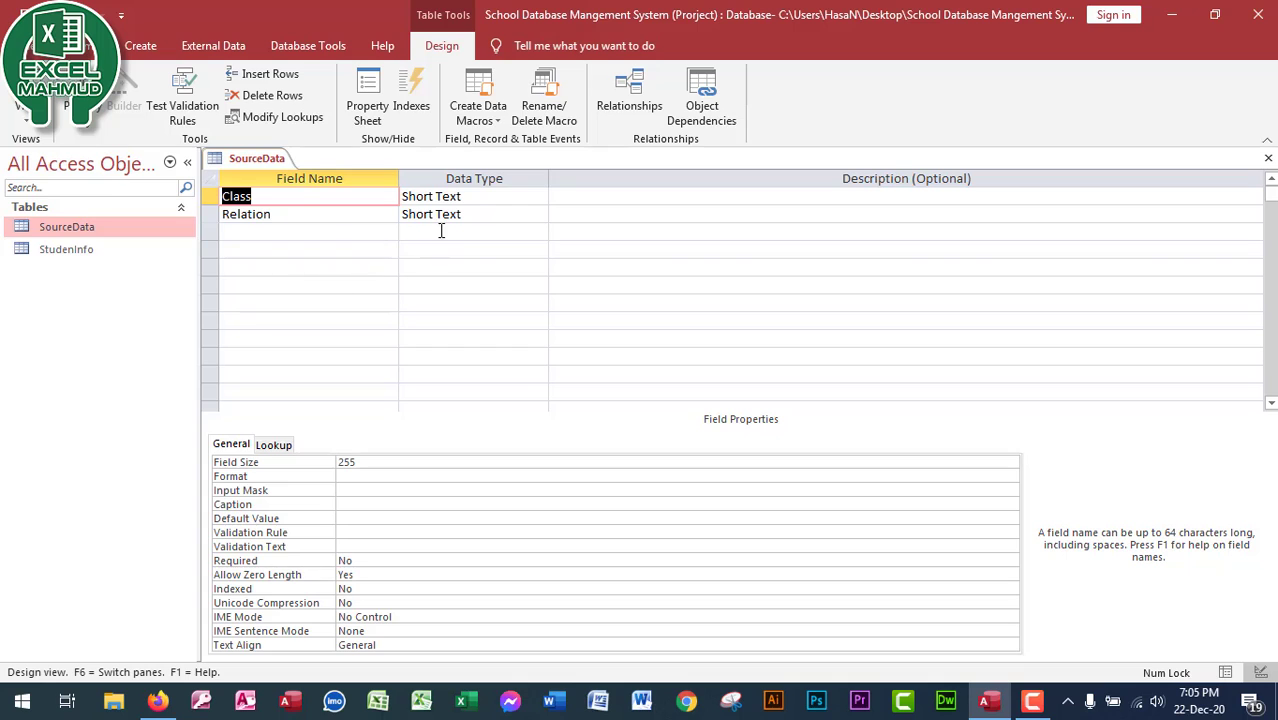
left_click(26, 100)
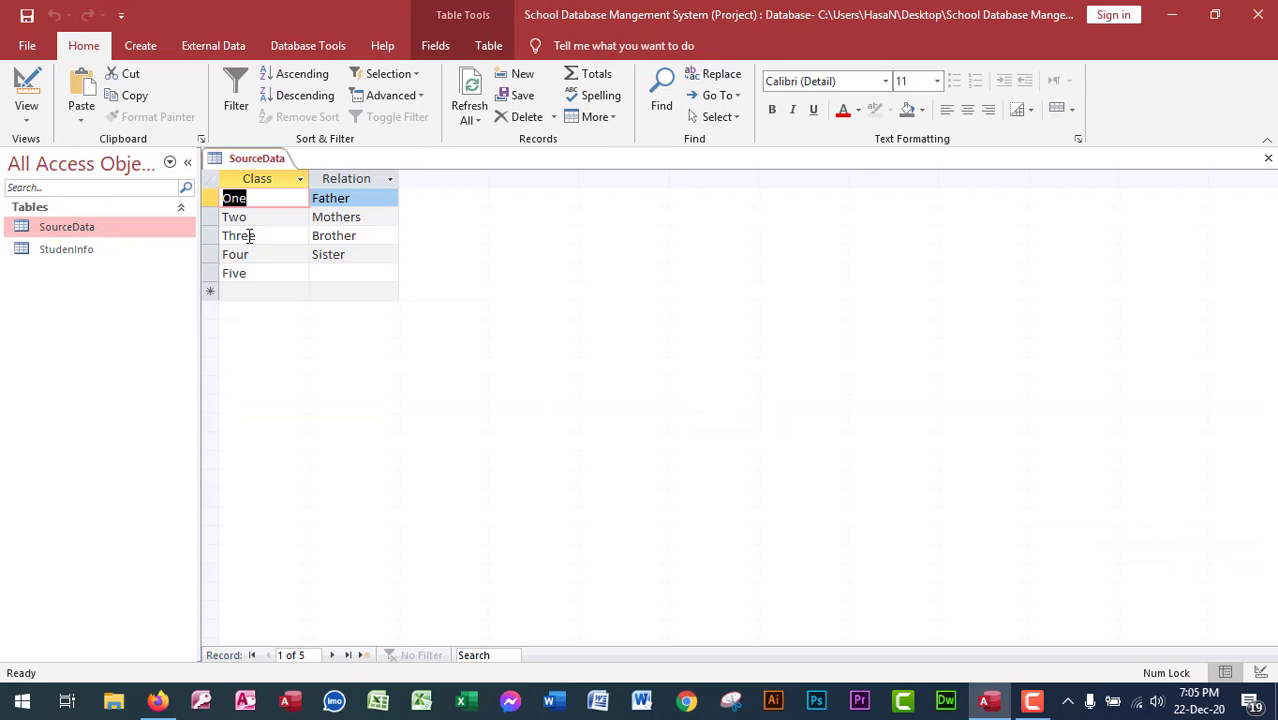
left_click(344, 271)
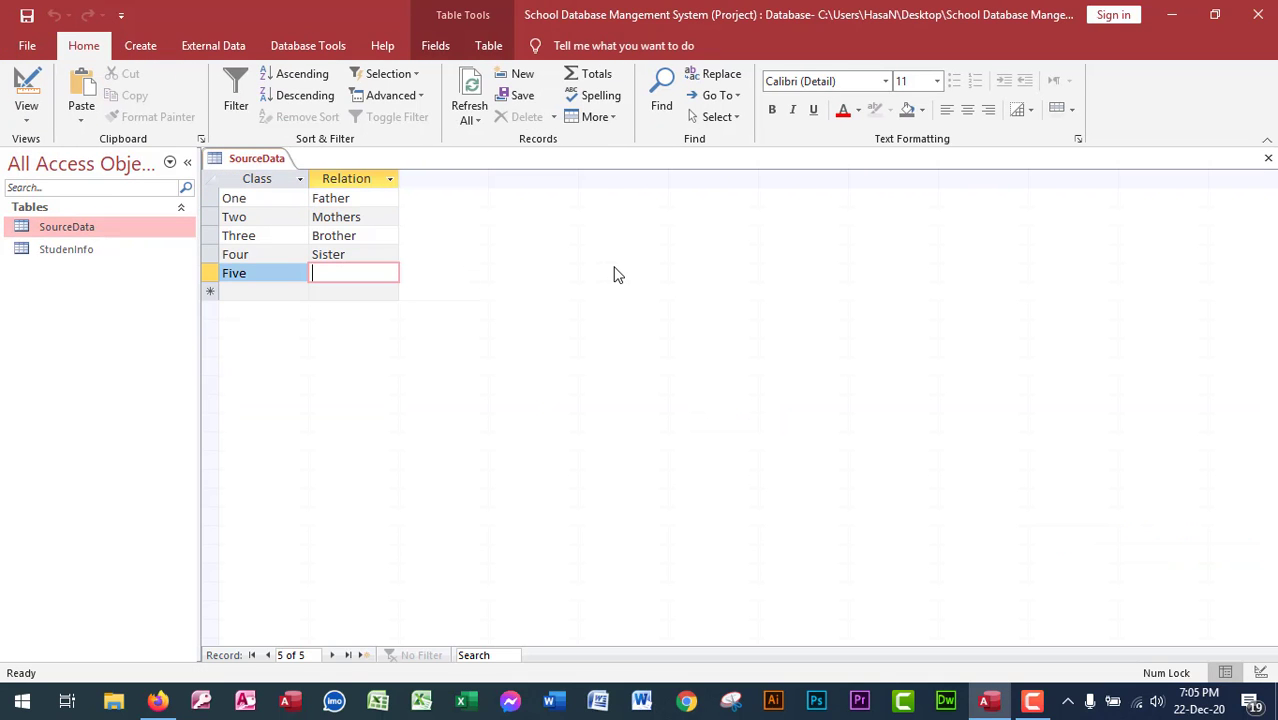
type("Others")
key("Tab")
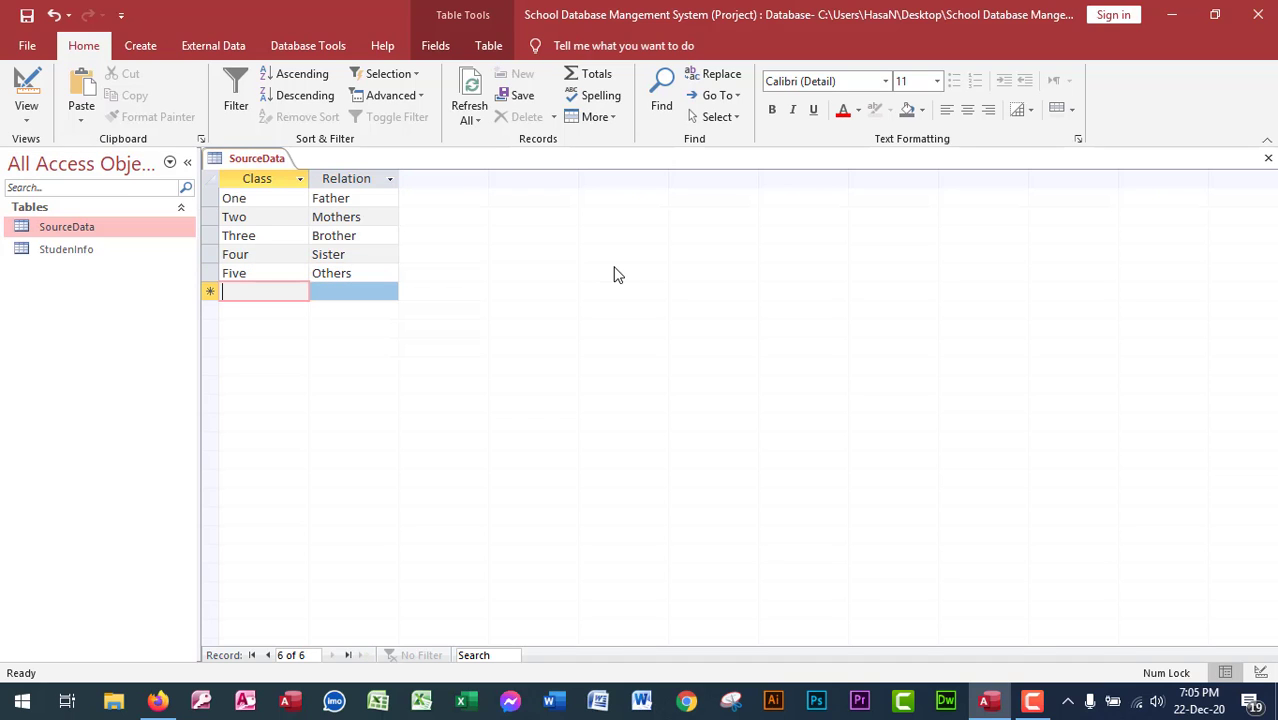
key("ctrl+w")
Pick Others from record 1's Relation dropdown in StudenInfo and close the datasheet.
double_click(75, 249)
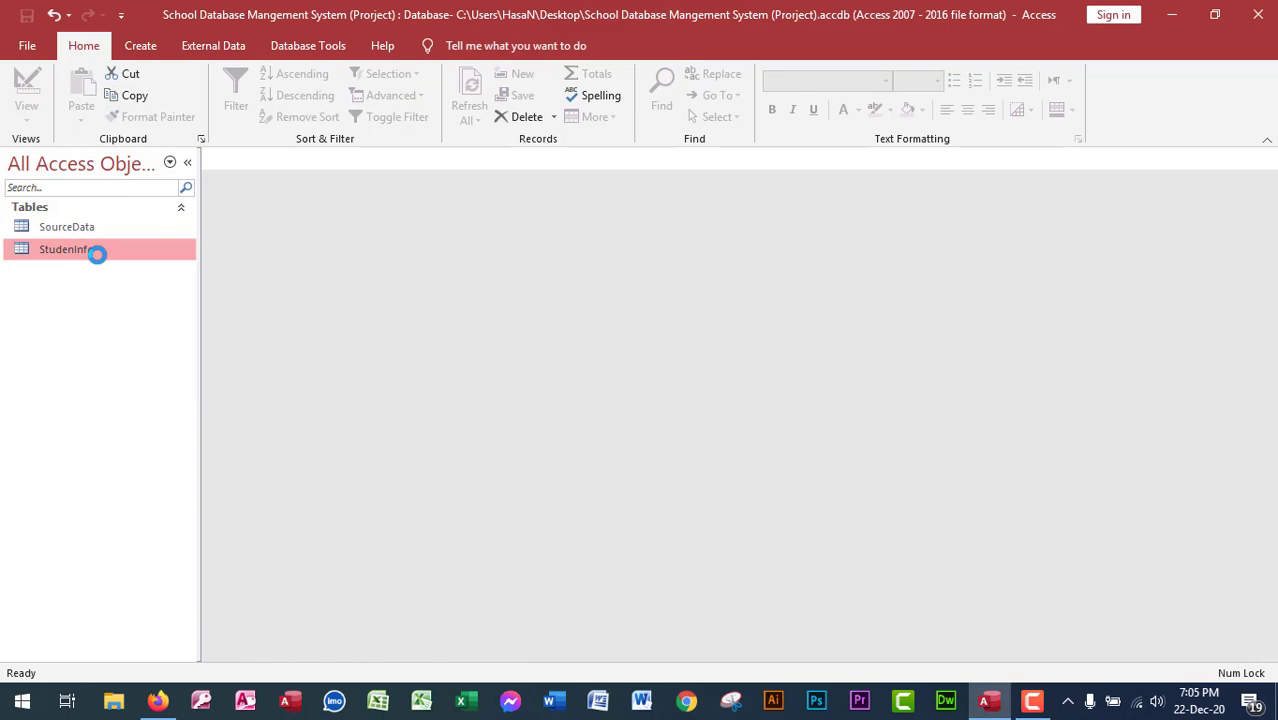
left_click(1075, 198)
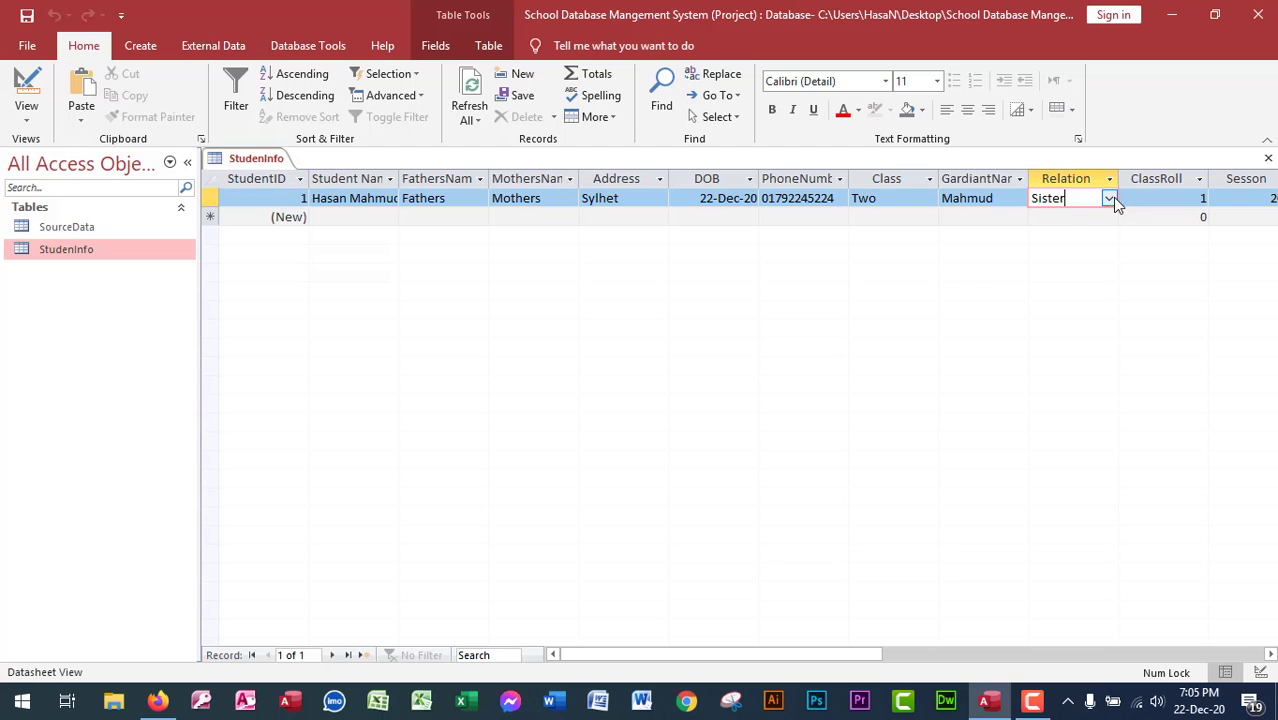
left_click(1111, 198)
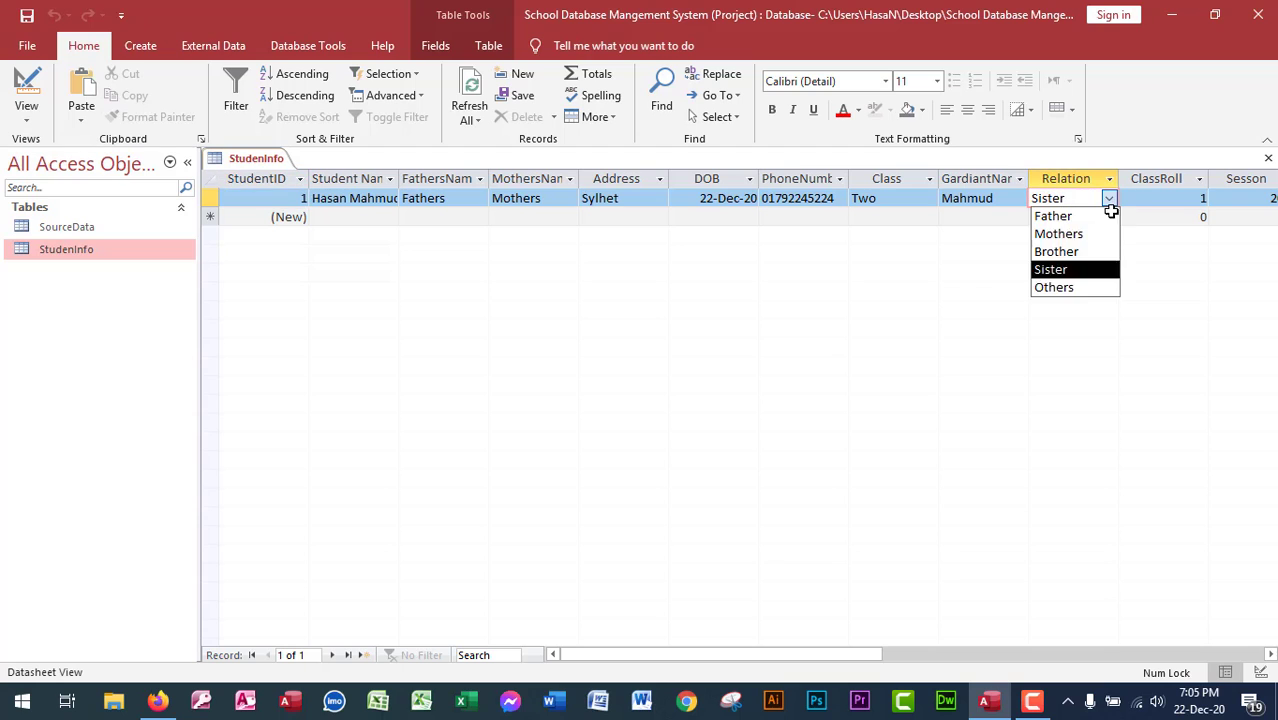
left_click(1076, 290)
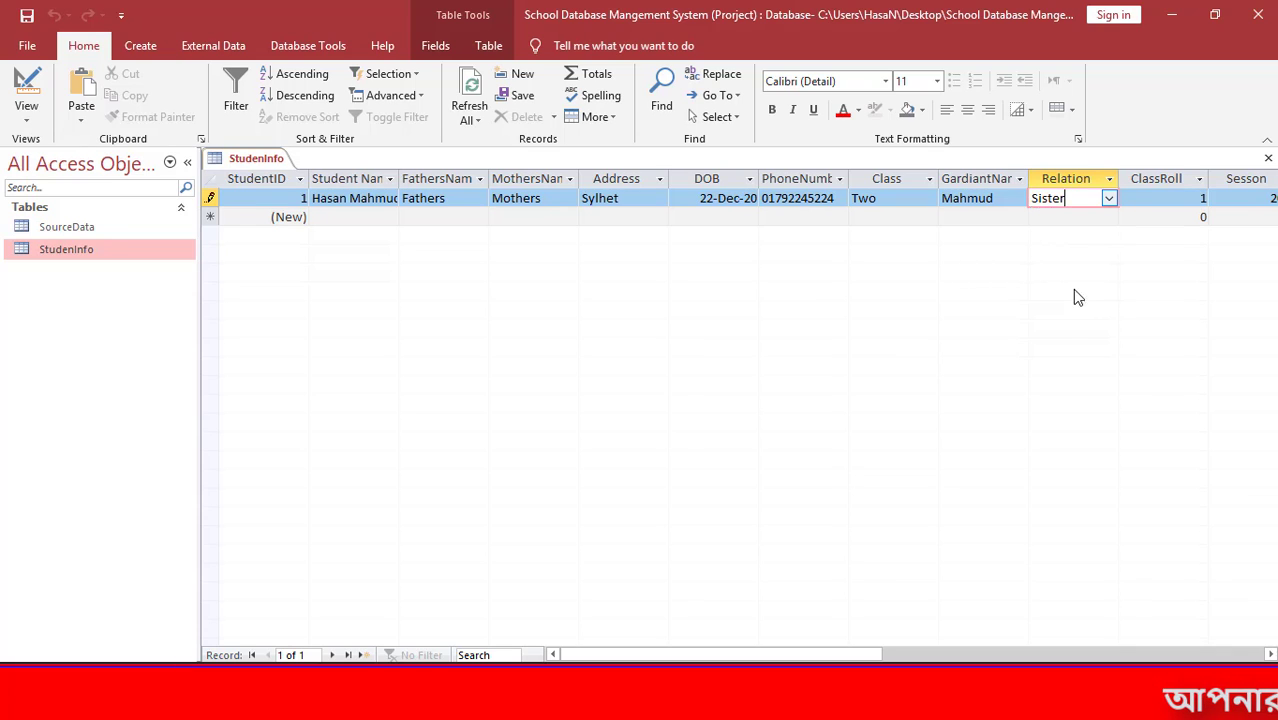
key("ctrl+w")
right_click(65, 242)
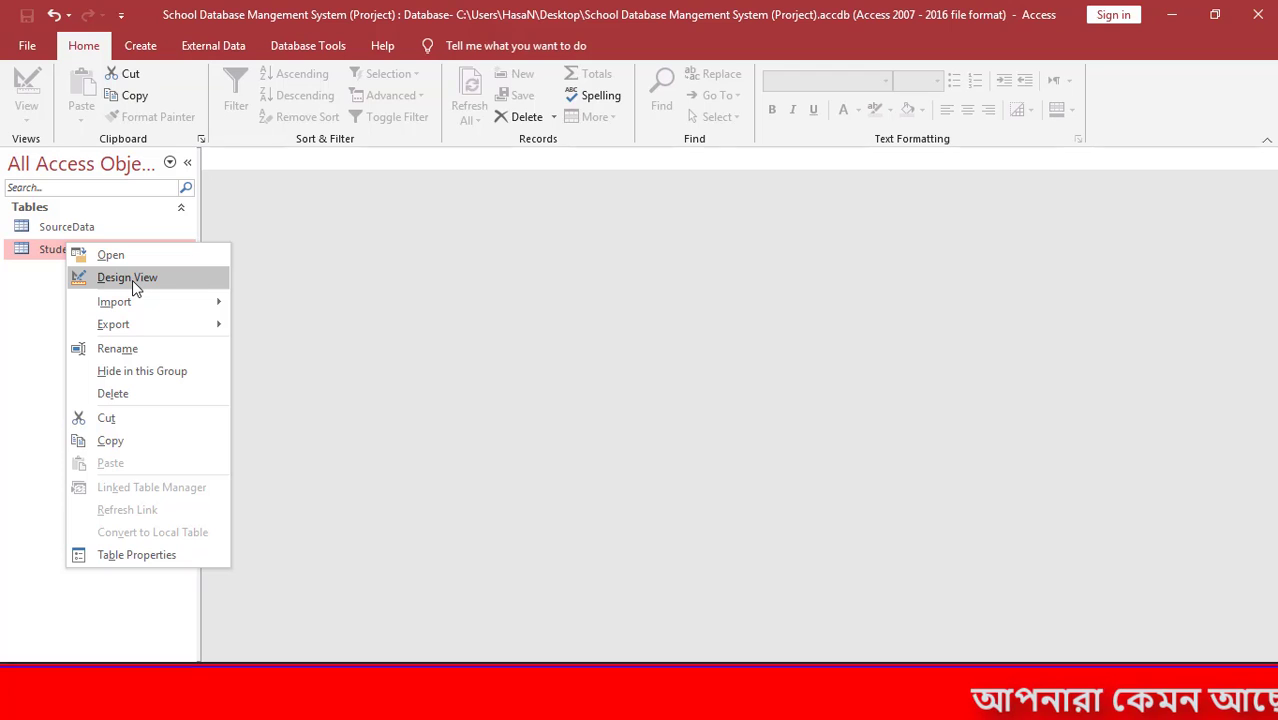
Try a Lookup Wizard data type for Relation, discard the design changes, then open SourceData.
left_click(127, 278)
scroll(339, 340, "down", 1)
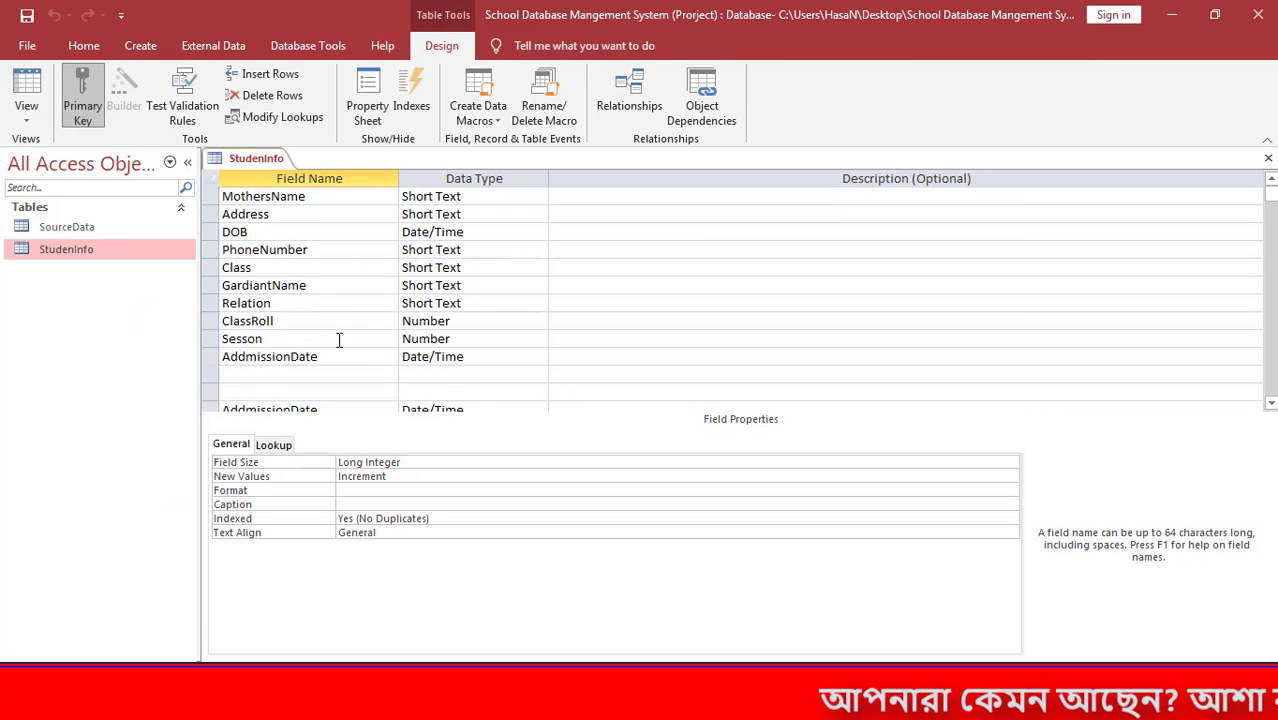
scroll(339, 340, "down", 1)
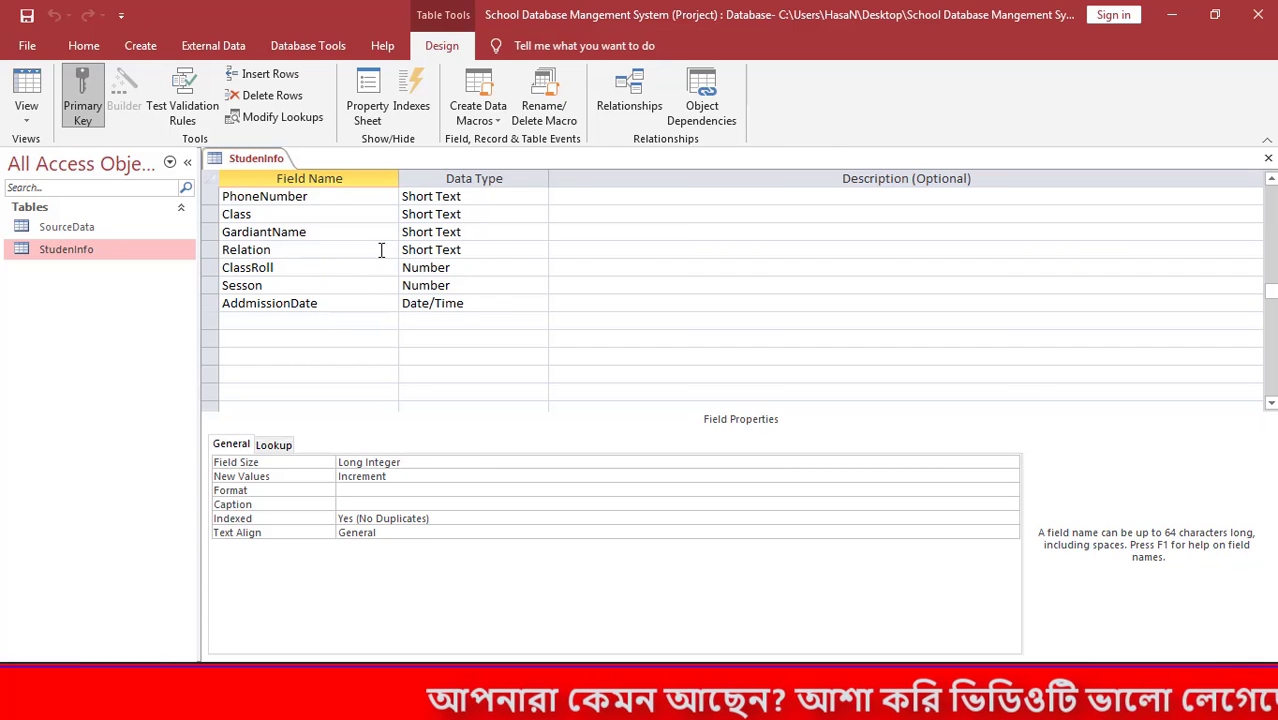
left_click(381, 250)
left_click(506, 250)
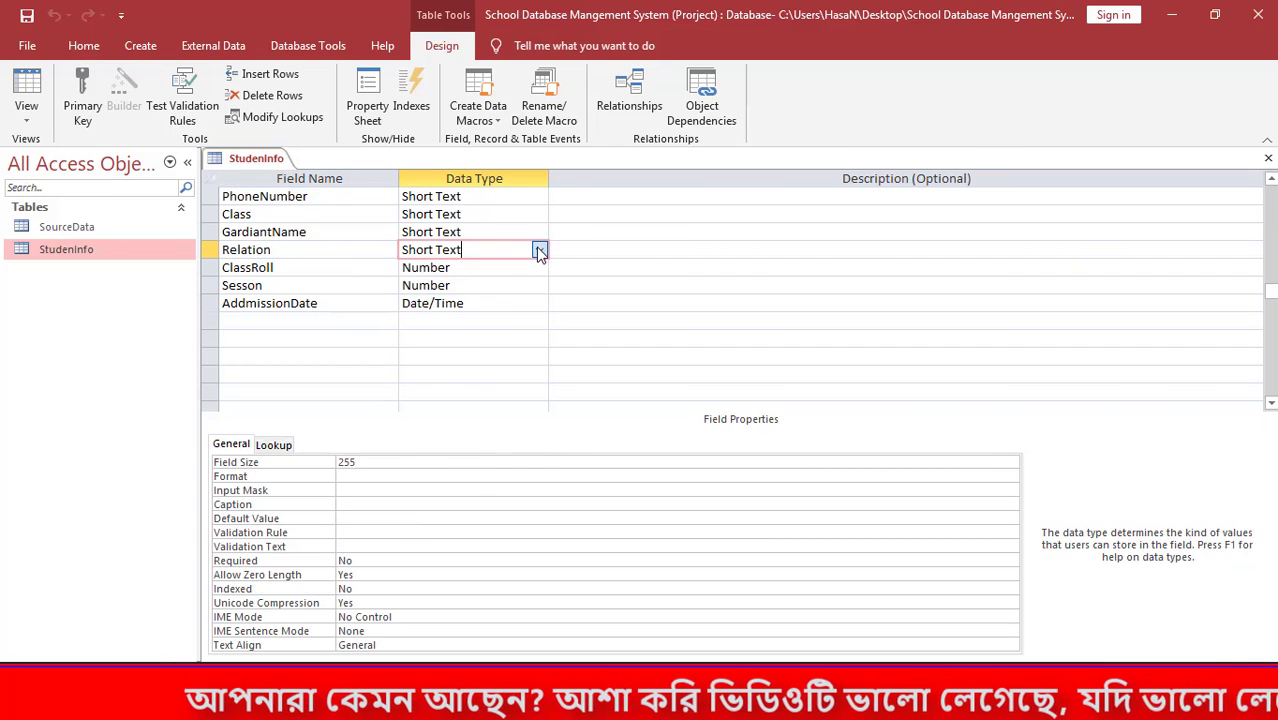
left_click(538, 250)
left_click(492, 500)
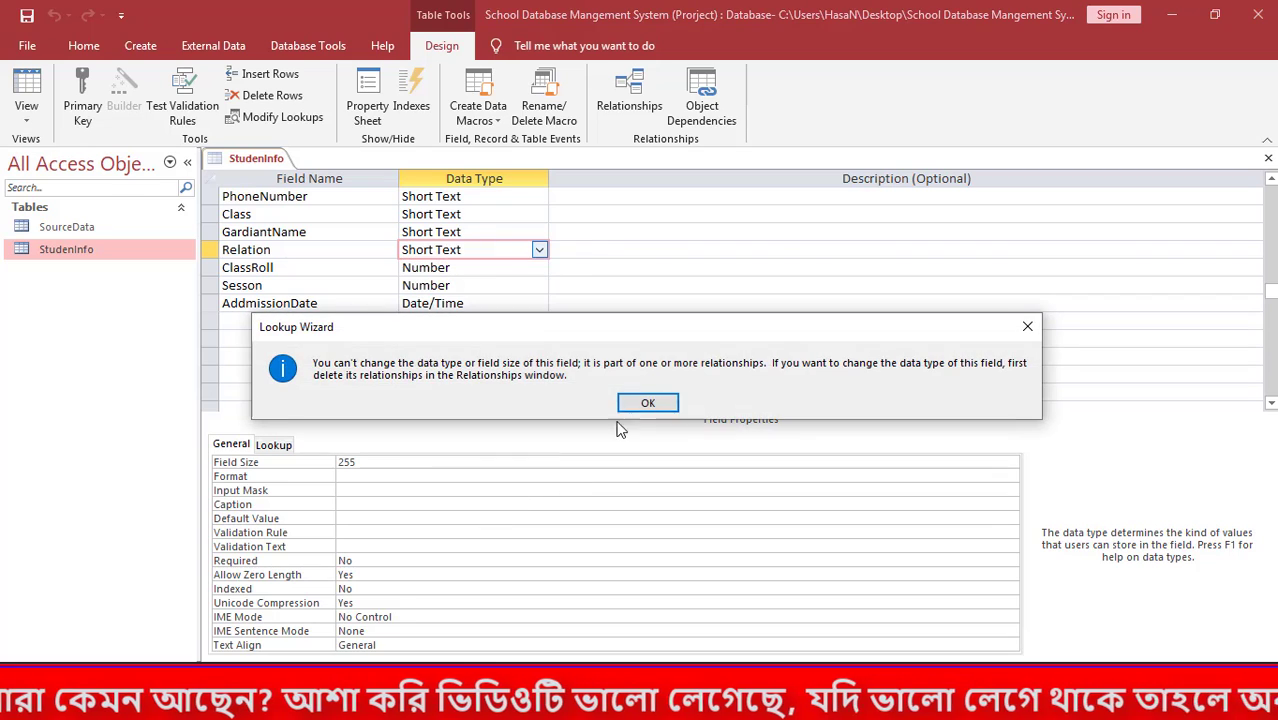
left_click(655, 401)
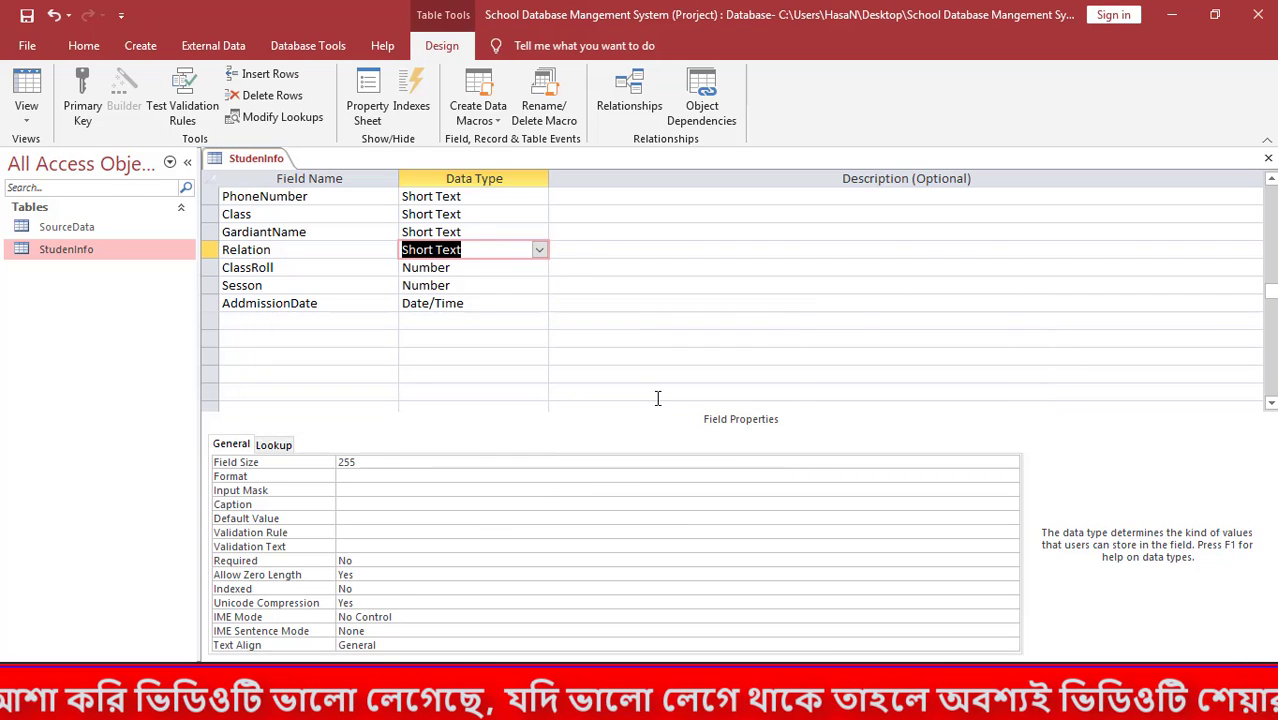
left_click(646, 401)
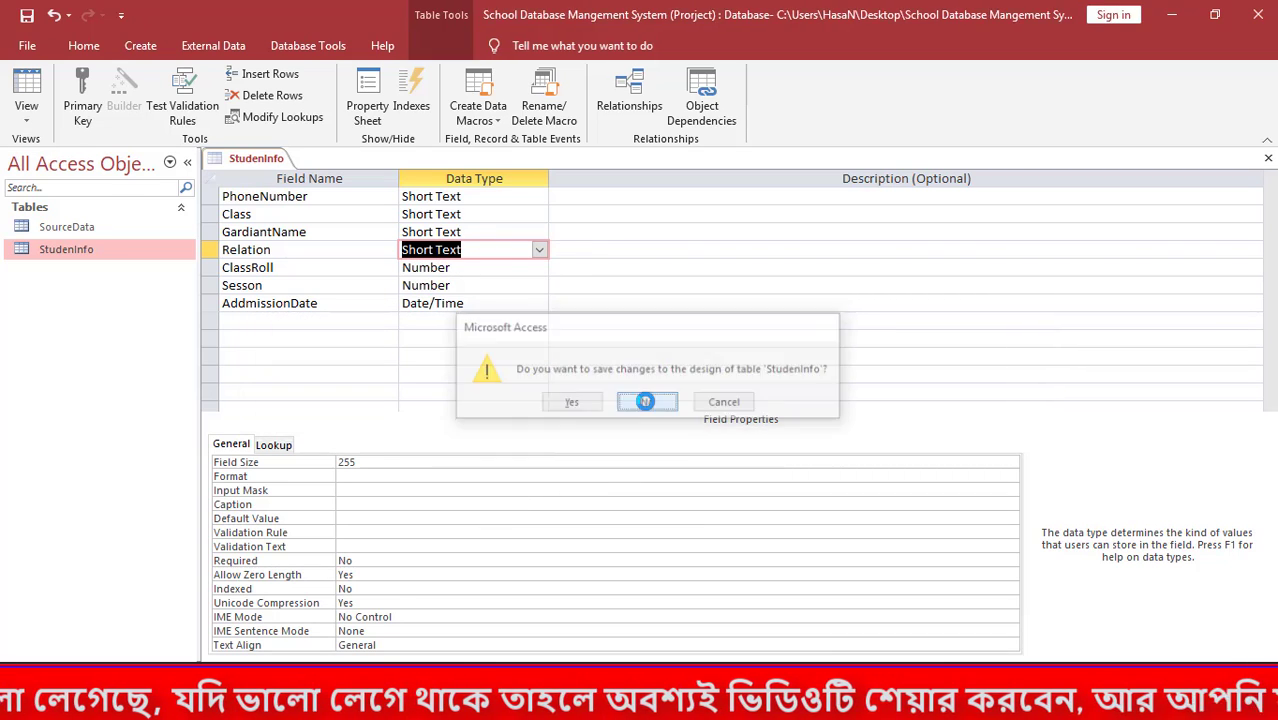
double_click(84, 230)
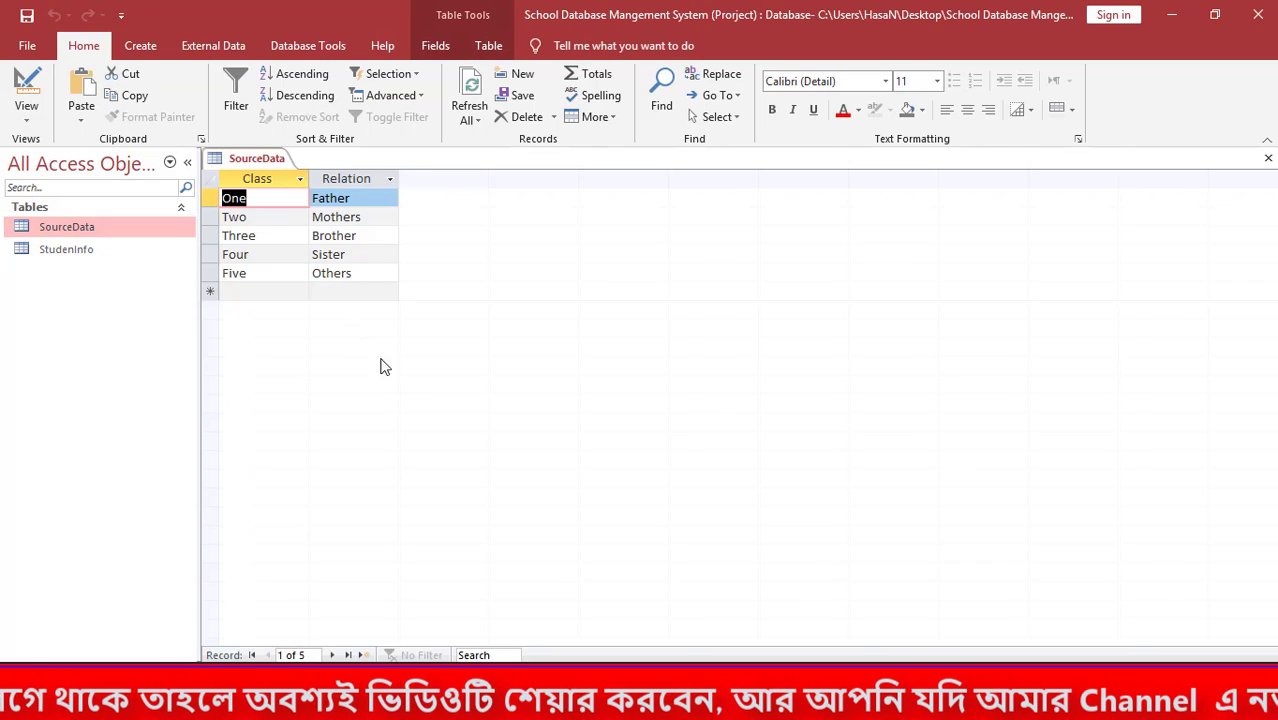
Close SourceData, reopen StudenInfo, and enter the second student's name in a new record.
key("ctrl+w")
double_click(90, 250)
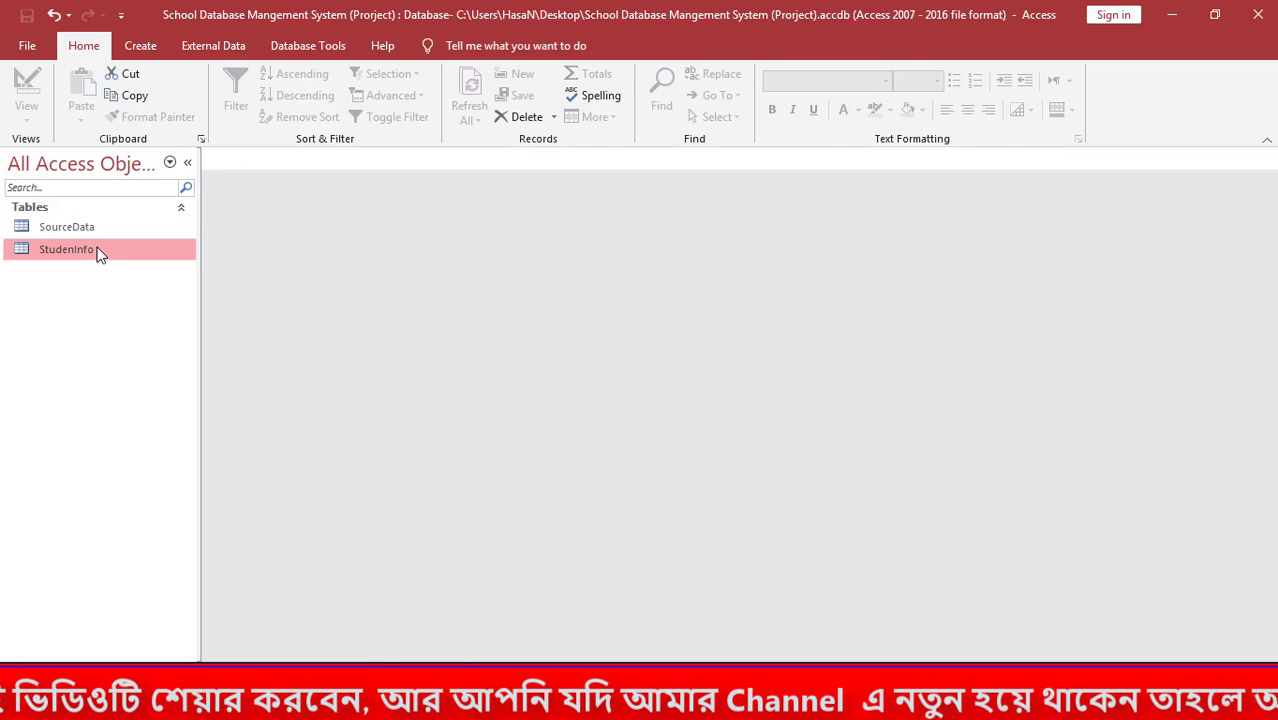
left_click(347, 212)
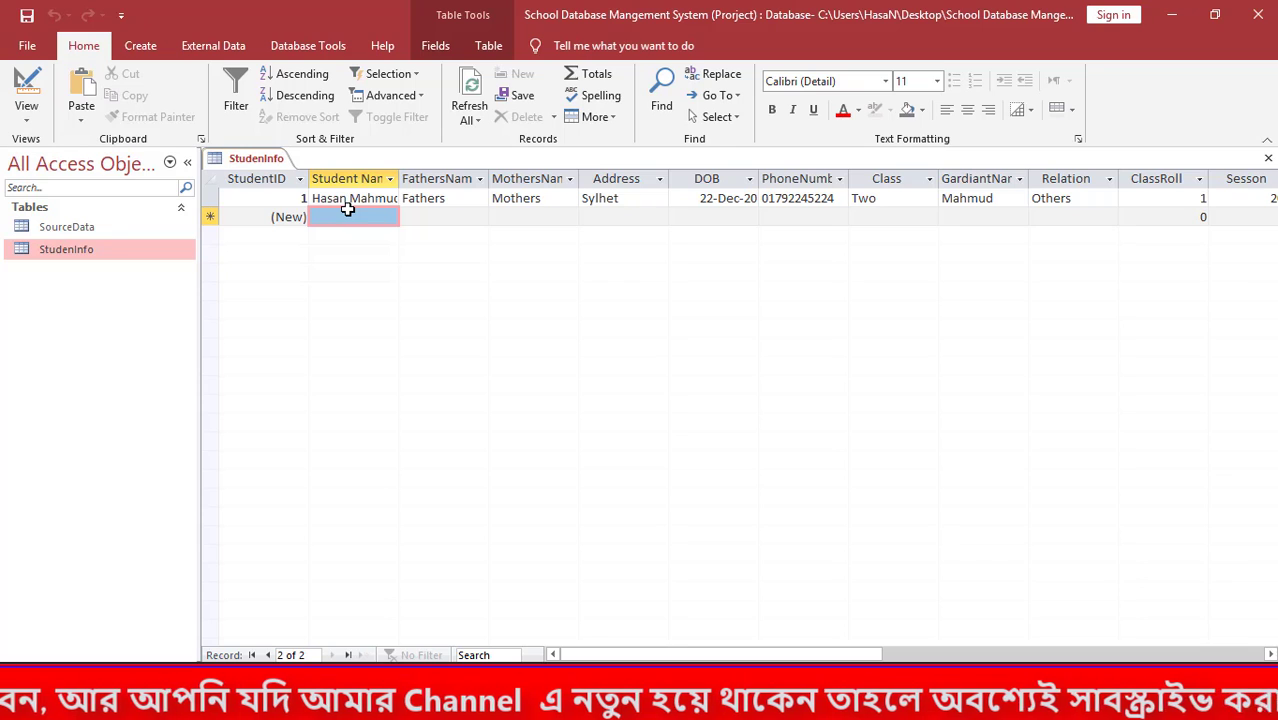
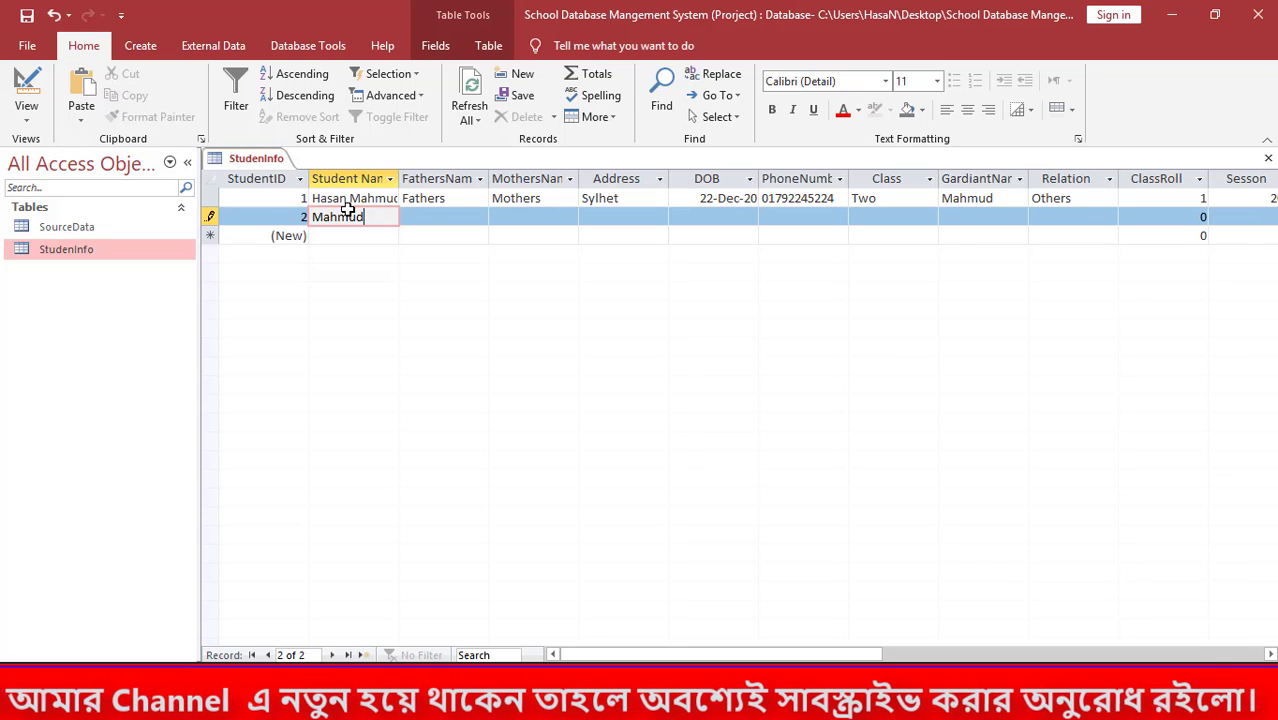
key("Tab")
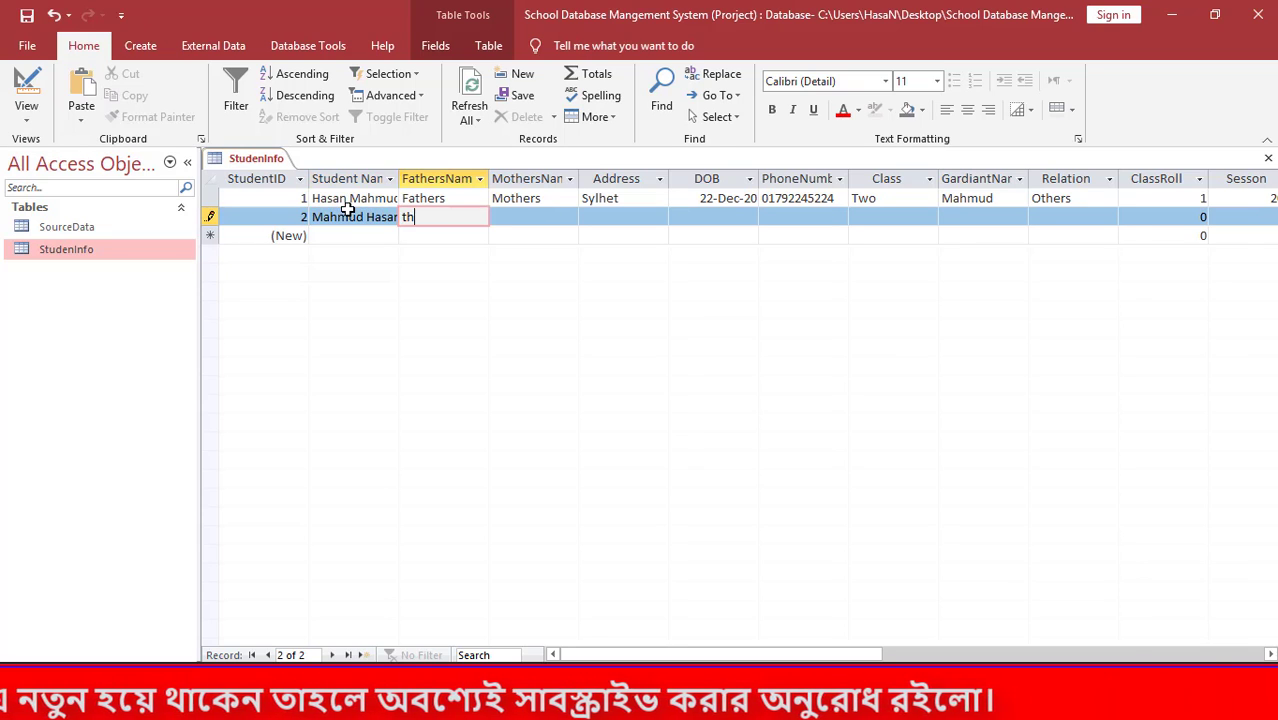
Fill in the second student's FathersName, MothersName and Address fields.
type("thers")
key("Tab")
type("M")
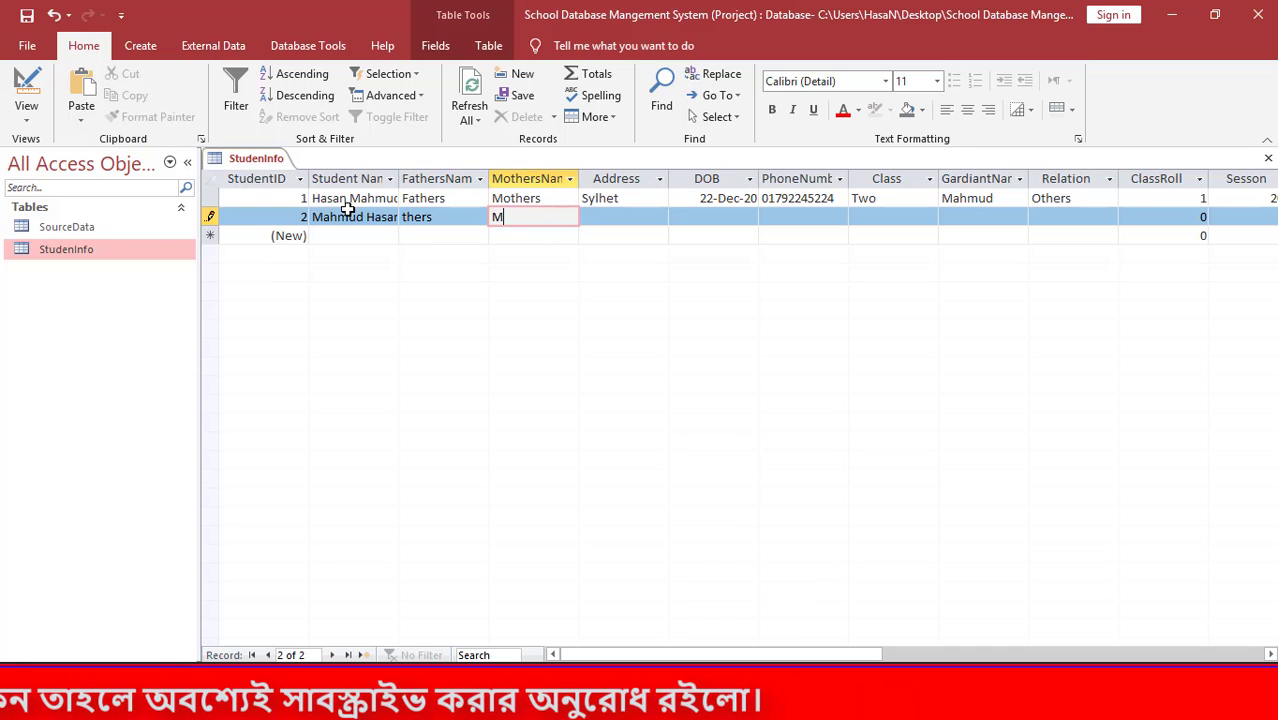
type("others")
key("Tab")
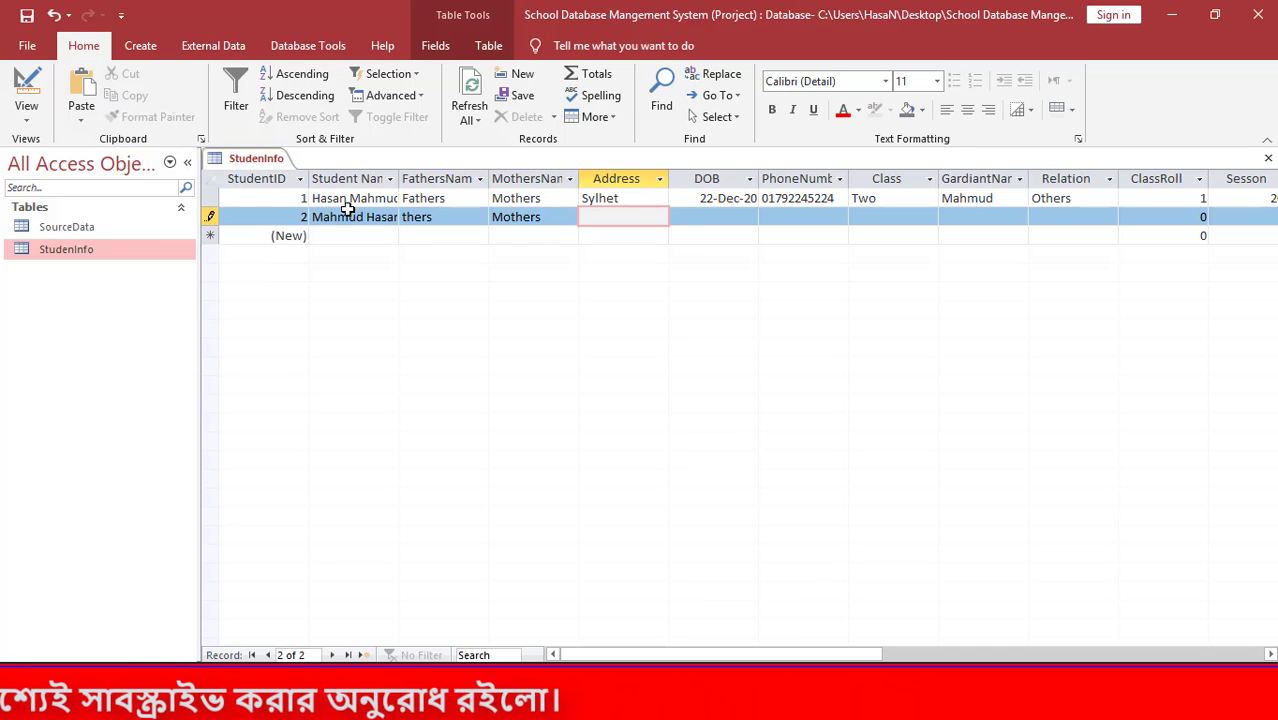
type("Syl")
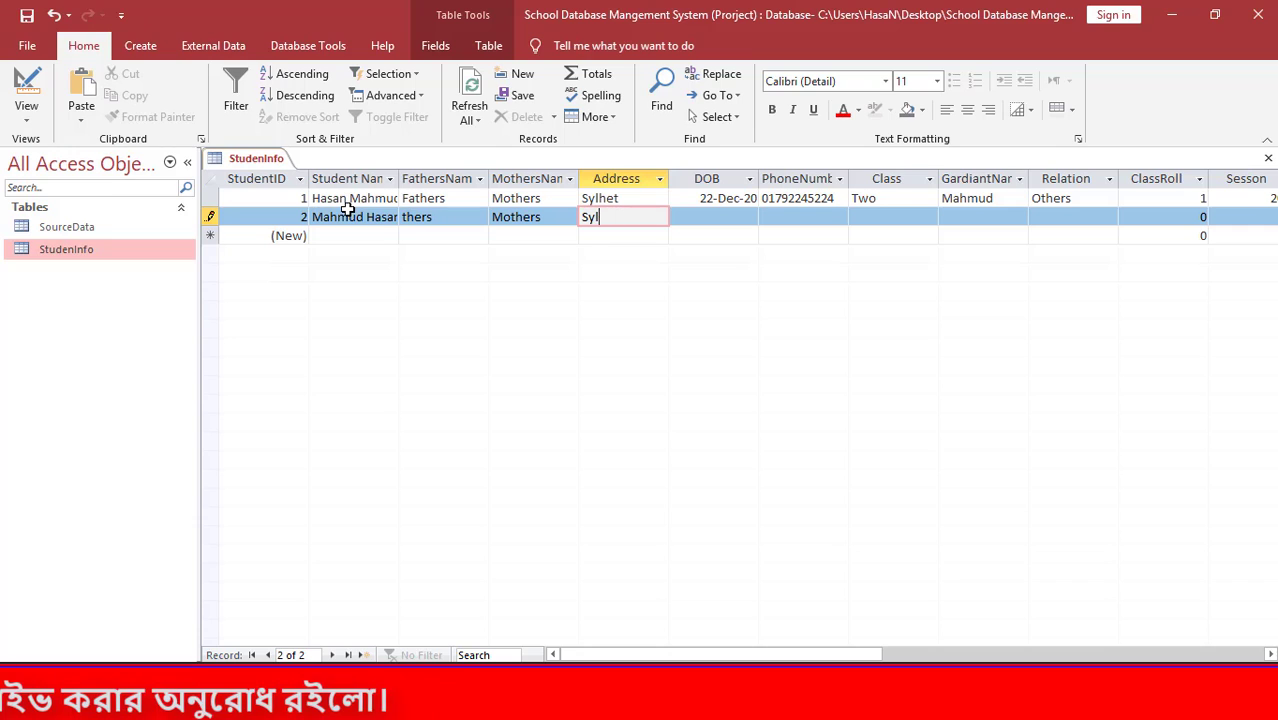
type("ehet Sadart")
key("Tab")
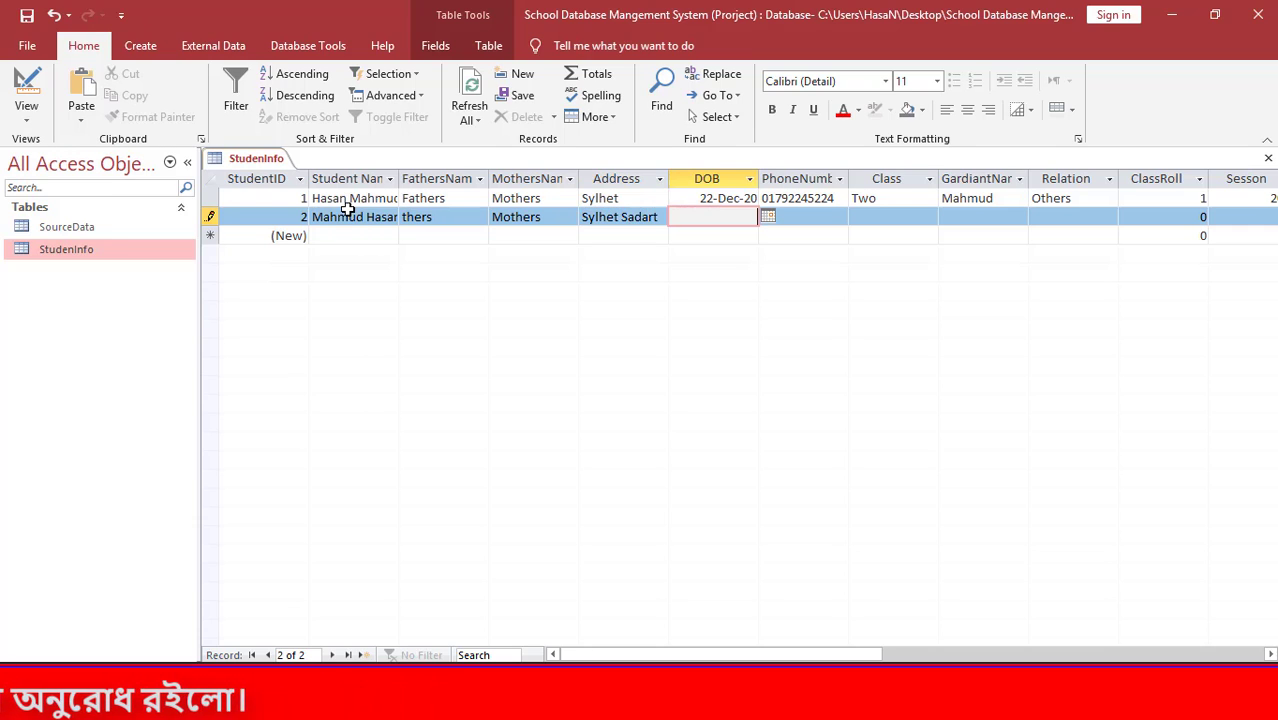
key("shift+Tab")
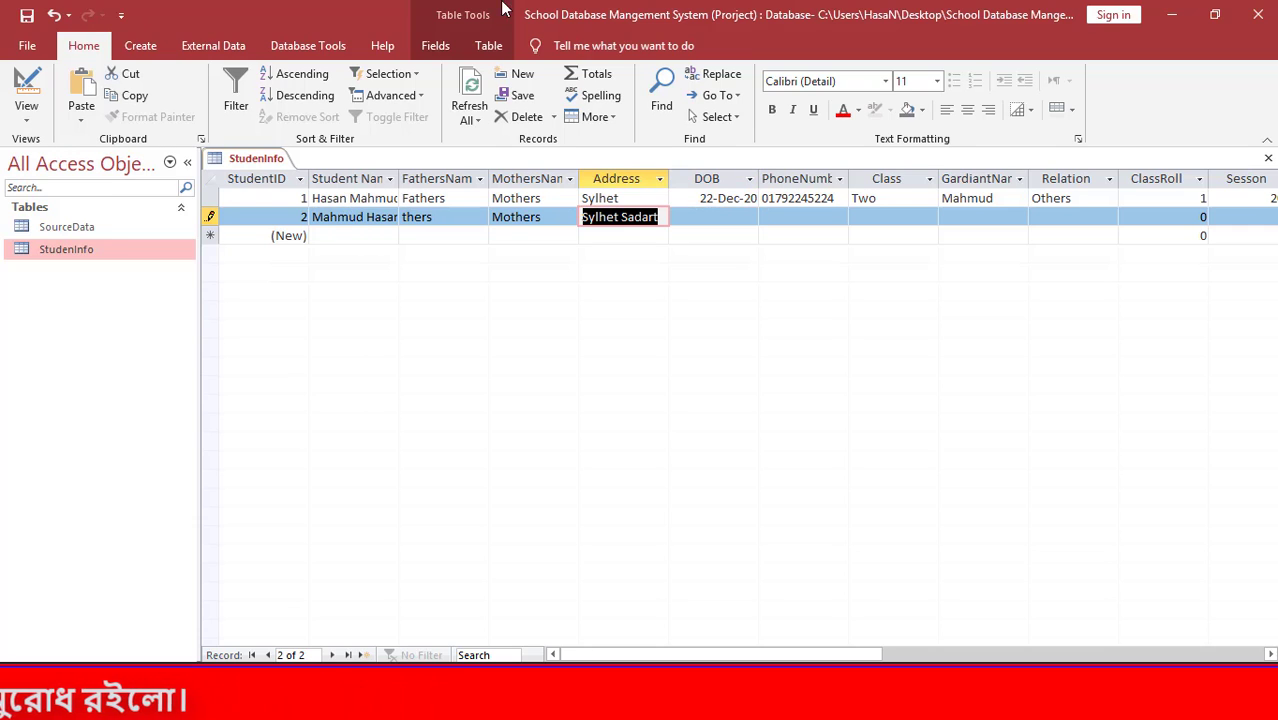
left_click(646, 231)
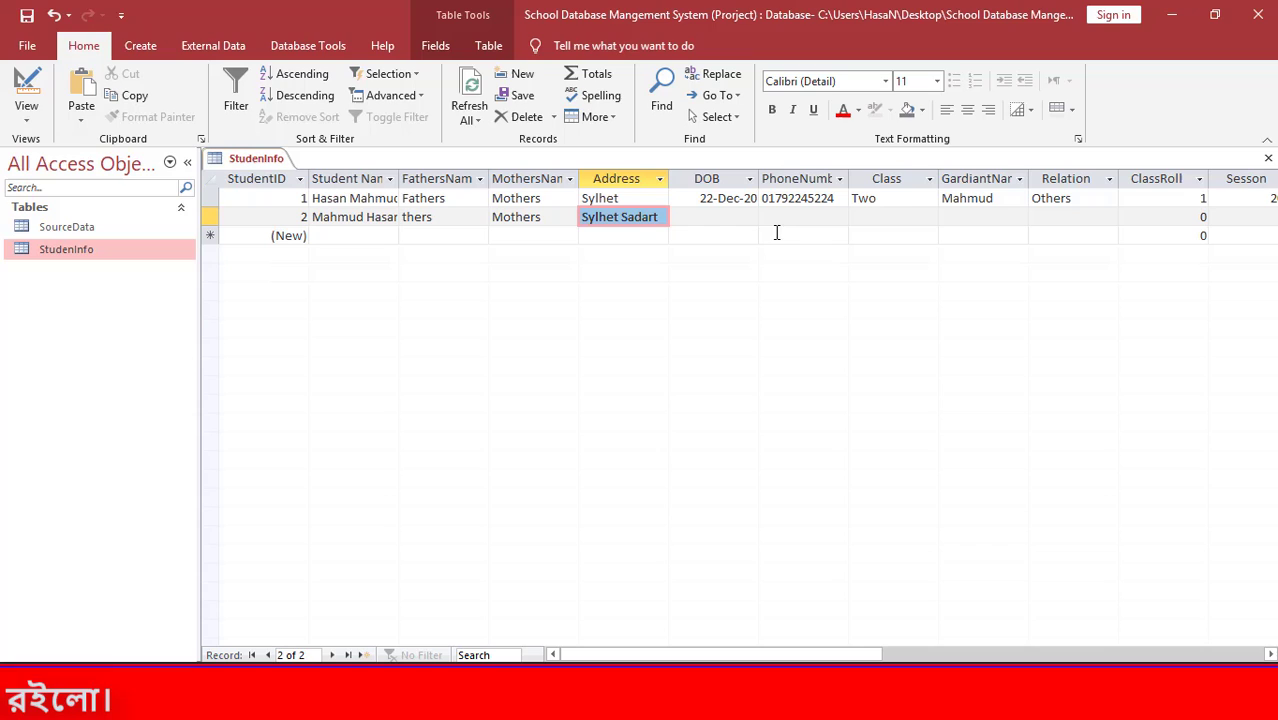
Correct the spelling of the second student's address.
double_click(657, 216)
left_click(657, 216)
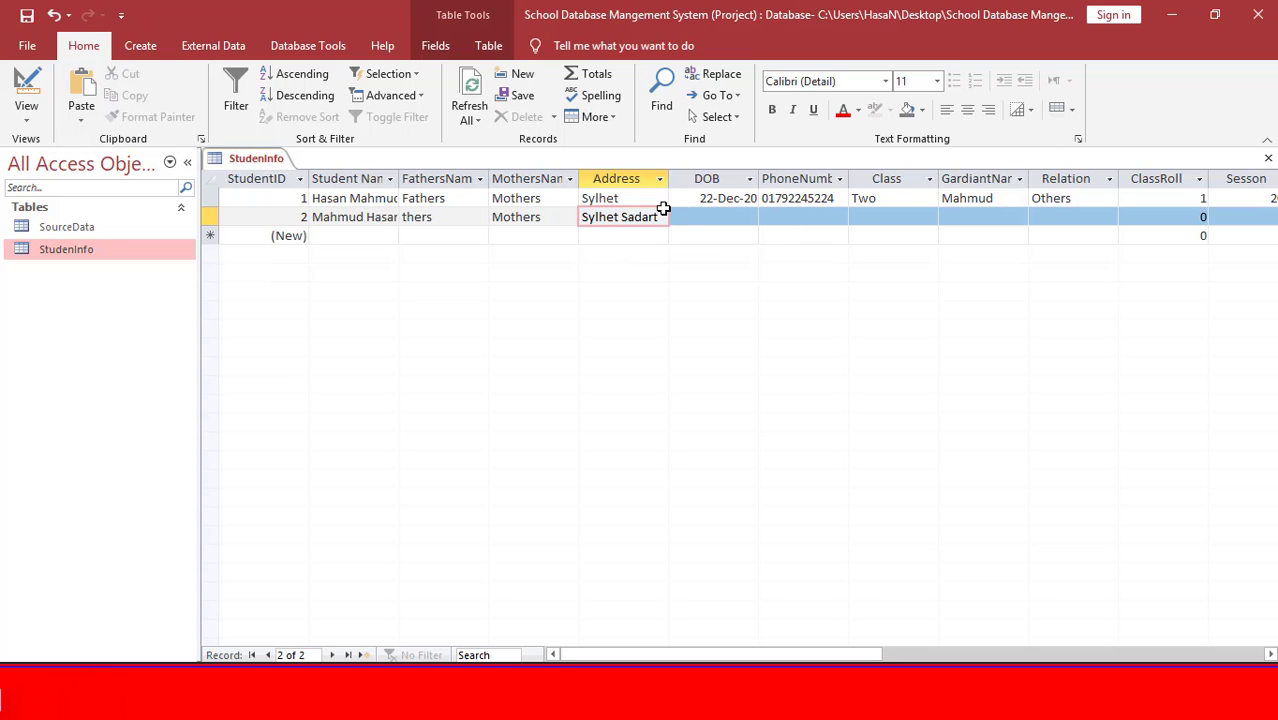
type("ylhet")
key("Tab")
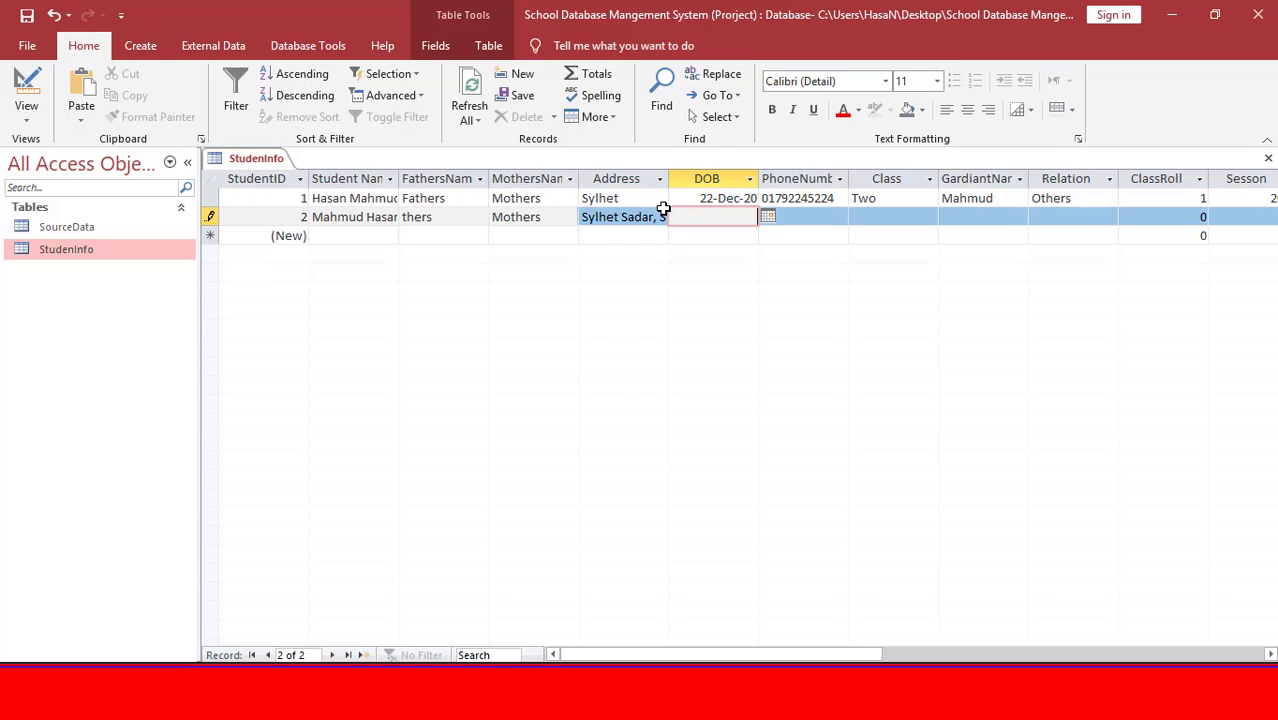
Set the second student's DOB to 21-Dec-20 and enter the phone number.
left_click(767, 217)
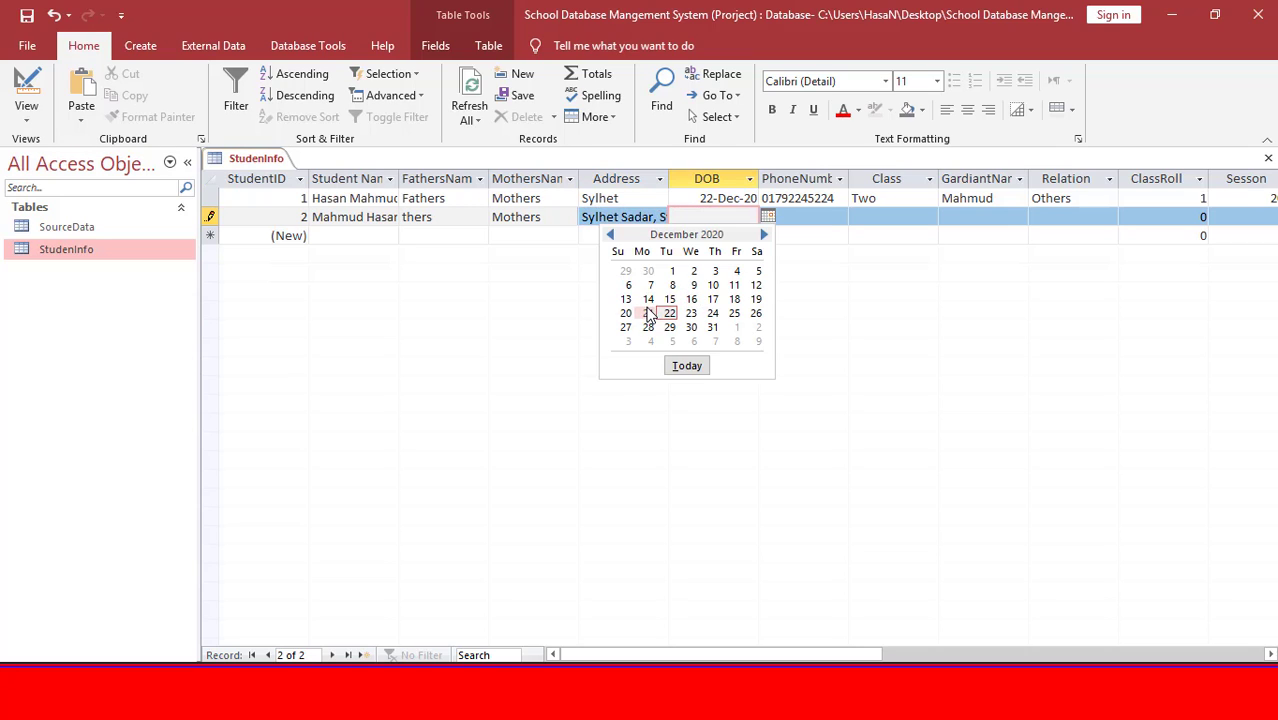
left_click(656, 318)
key("Tab")
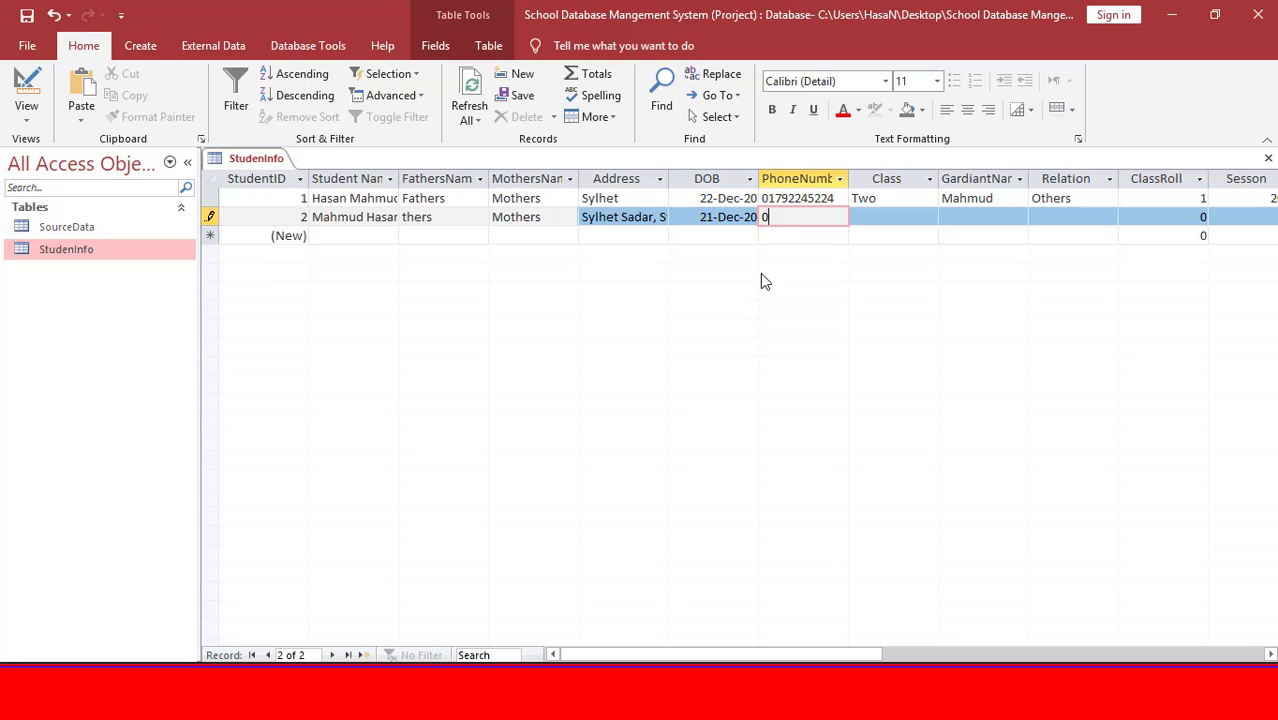
key("Tab")
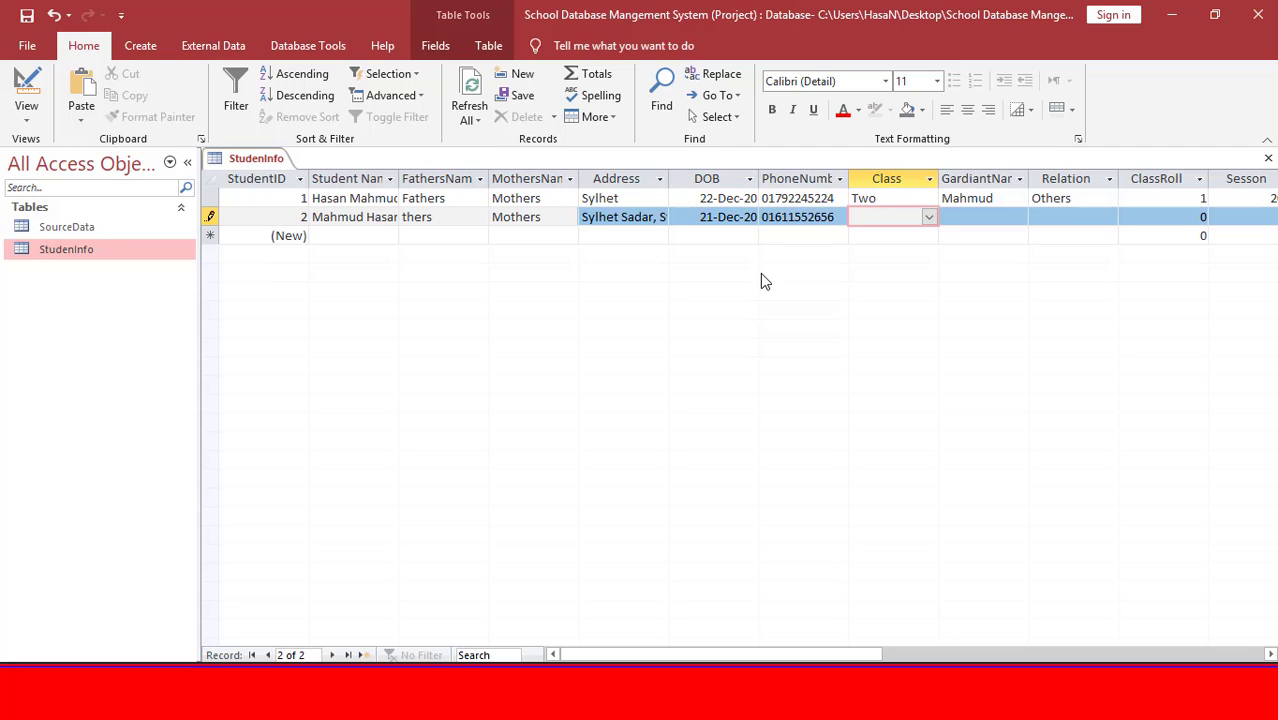
Choose Class Four for the second student from the dropdown.
left_click(925, 217)
left_click(928, 217)
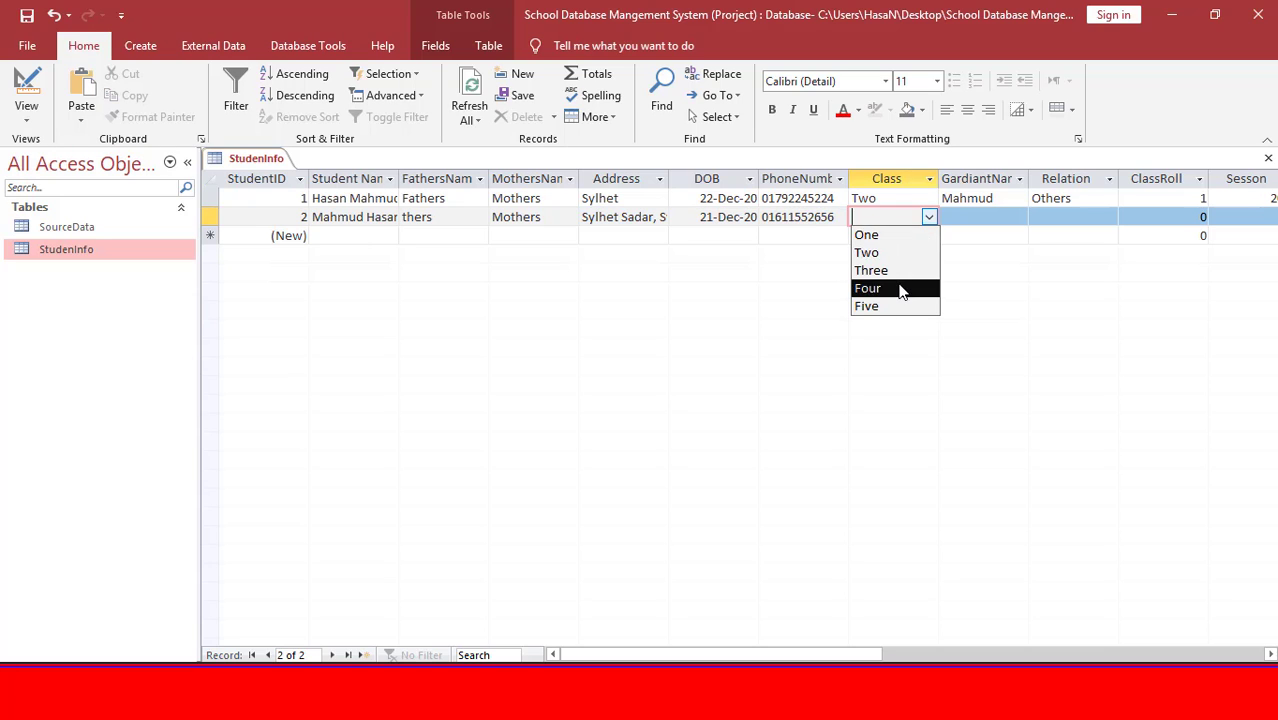
left_click(899, 287)
key("Tab")
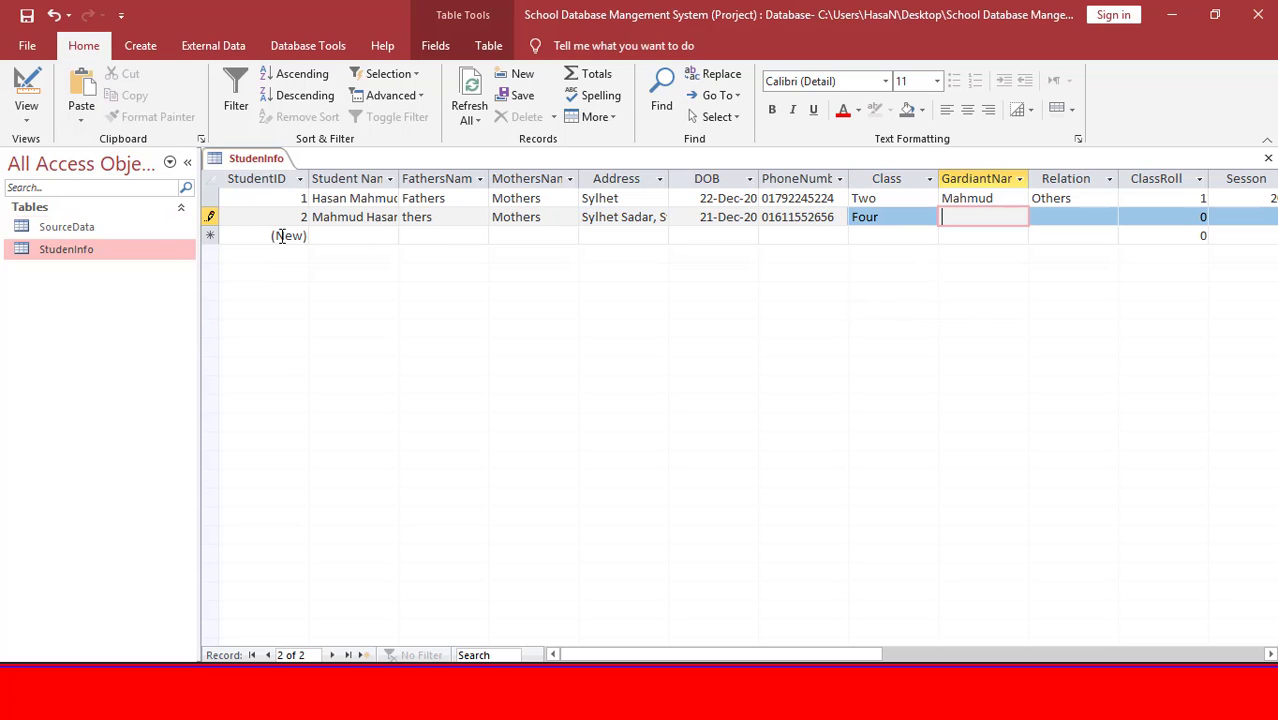
left_click(928, 217)
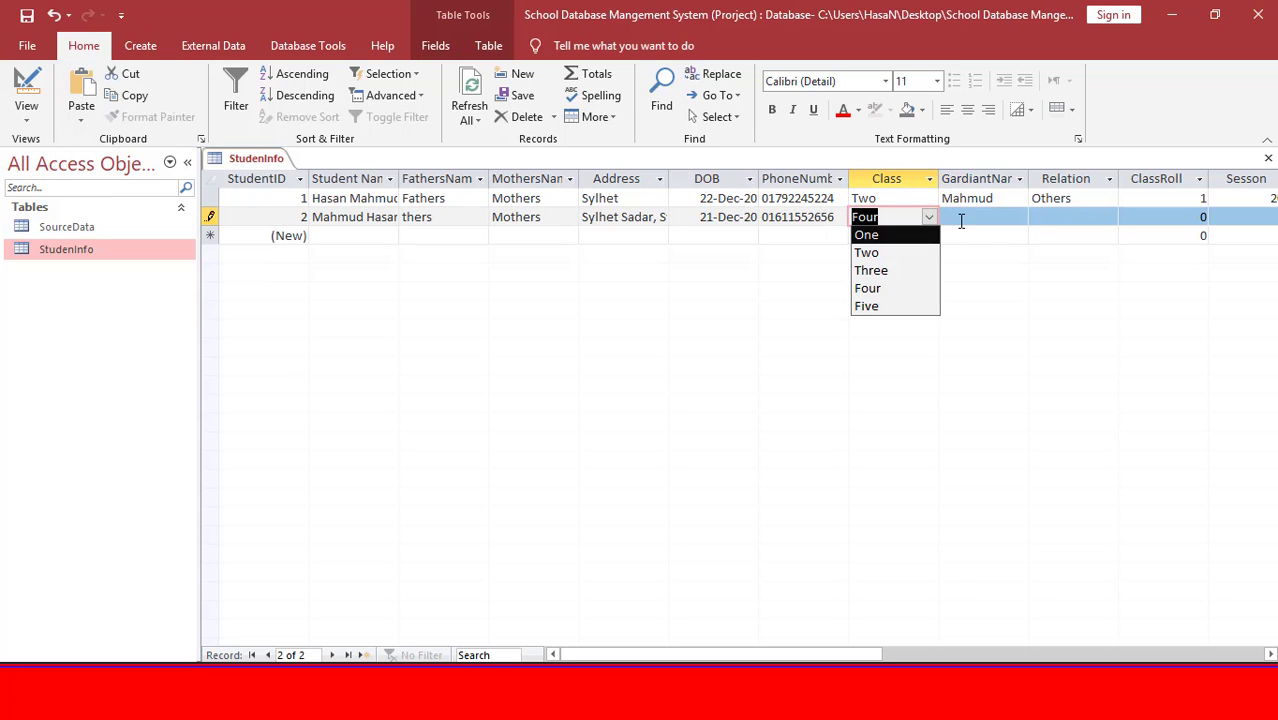
left_click(962, 220)
Type the second student's guardian name and set Relation to Mothers.
left_click(1033, 214)
key("shift+Tab")
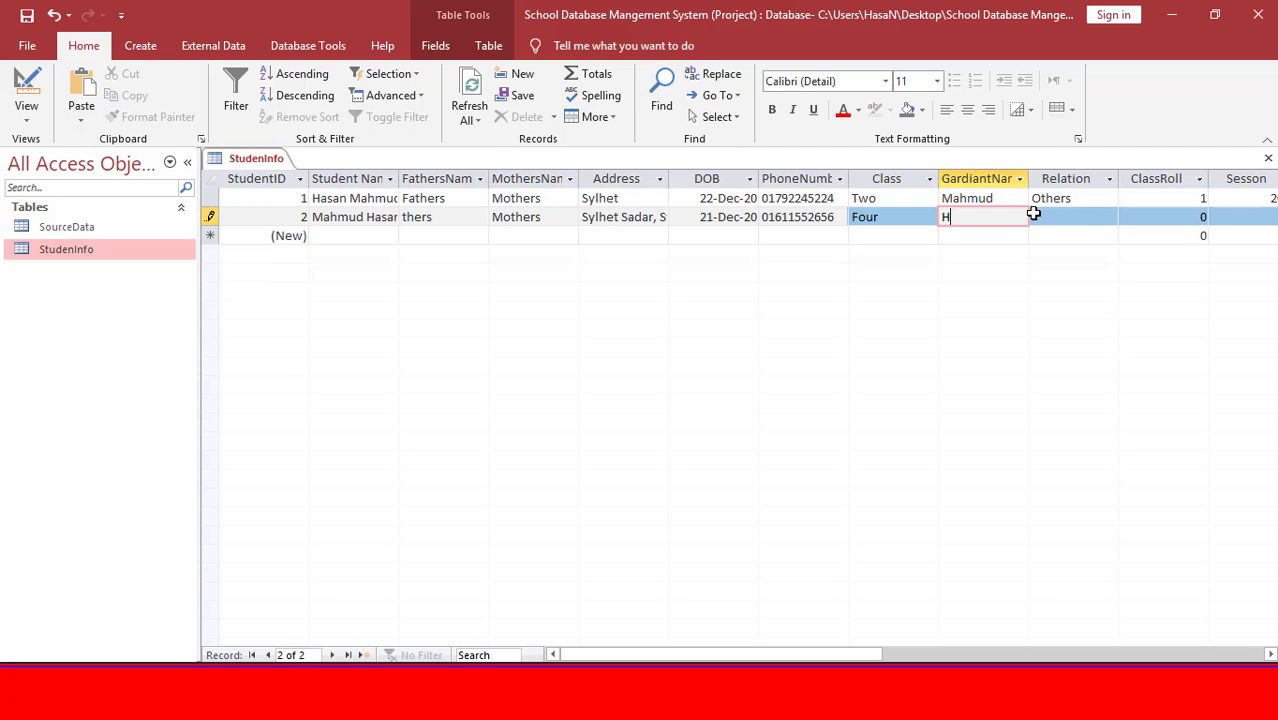
type("Hasan")
key("Tab")
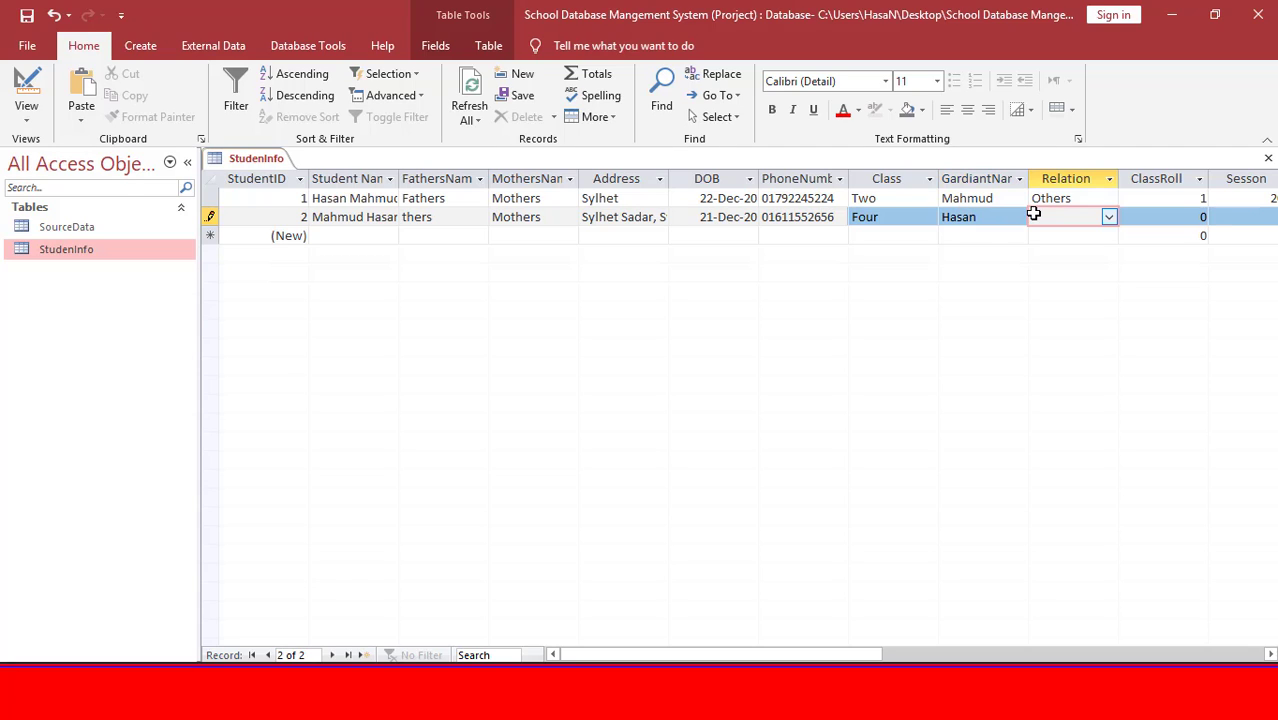
left_click(1110, 219)
left_click(1104, 254)
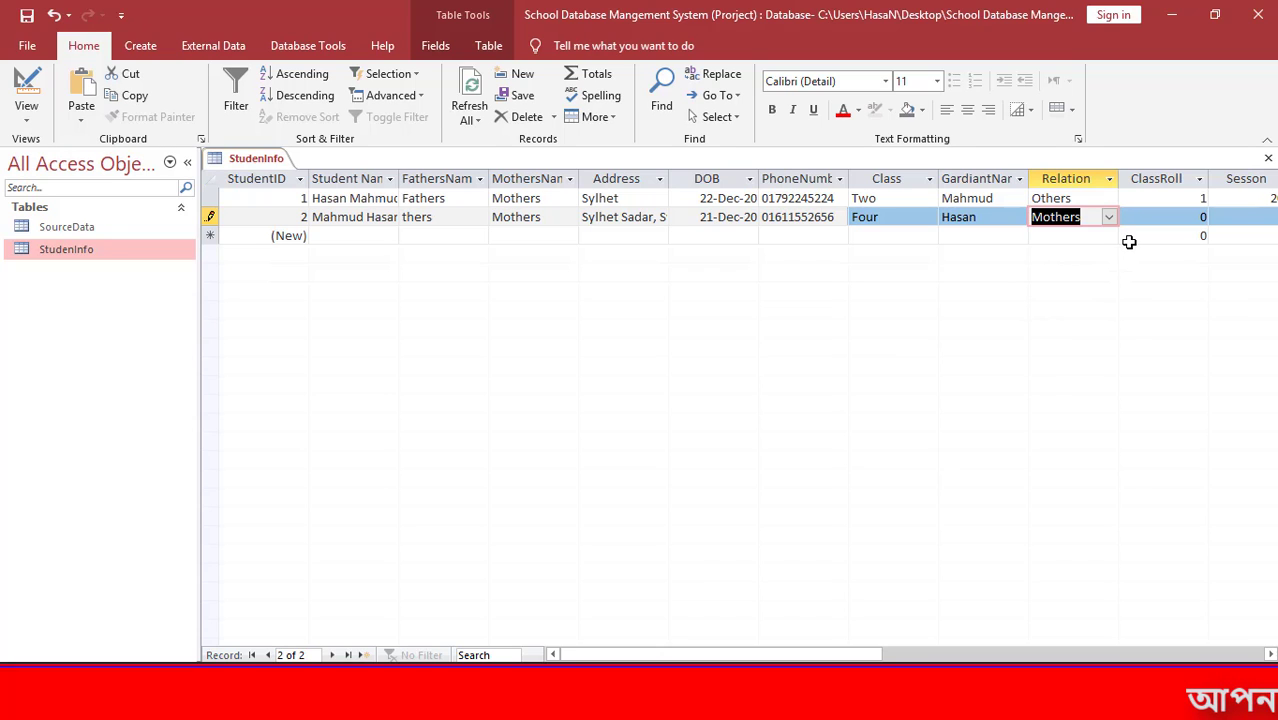
key("Tab")
key("Tab")
Move to record 1 and pick Three in its Class dropdown, replacing Two.
left_click(817, 219)
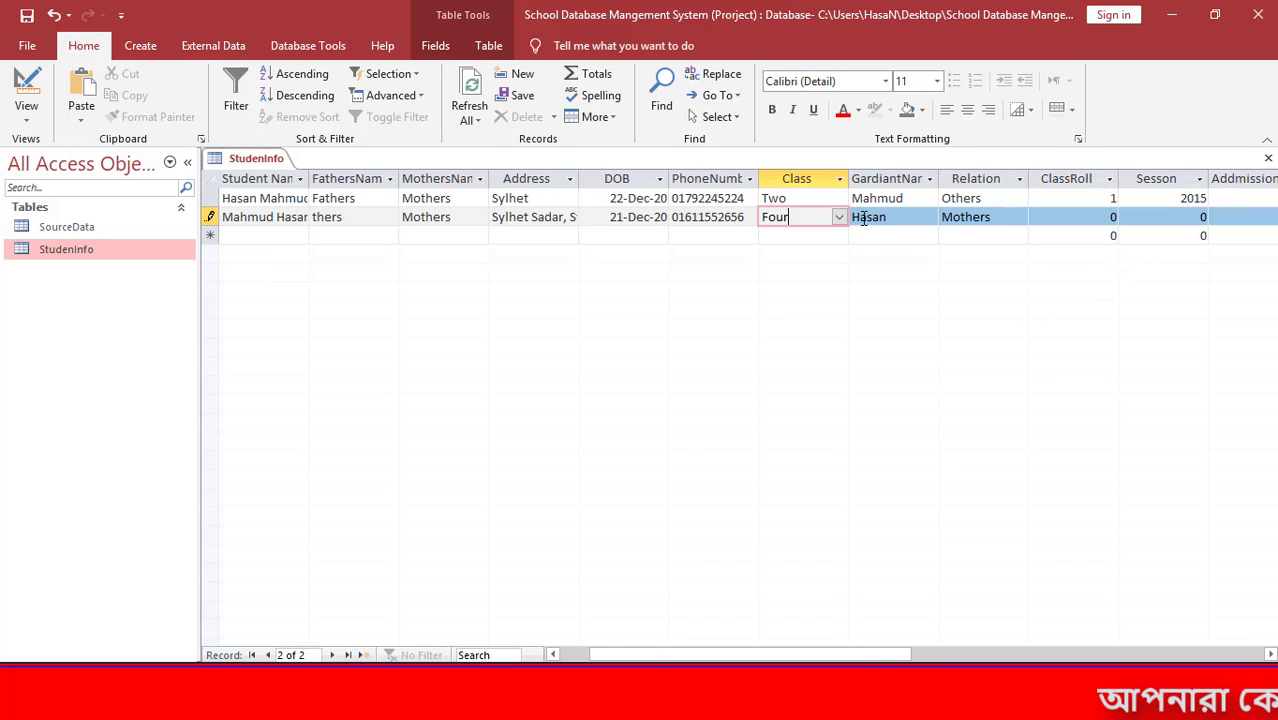
left_click(840, 219)
left_click(839, 220)
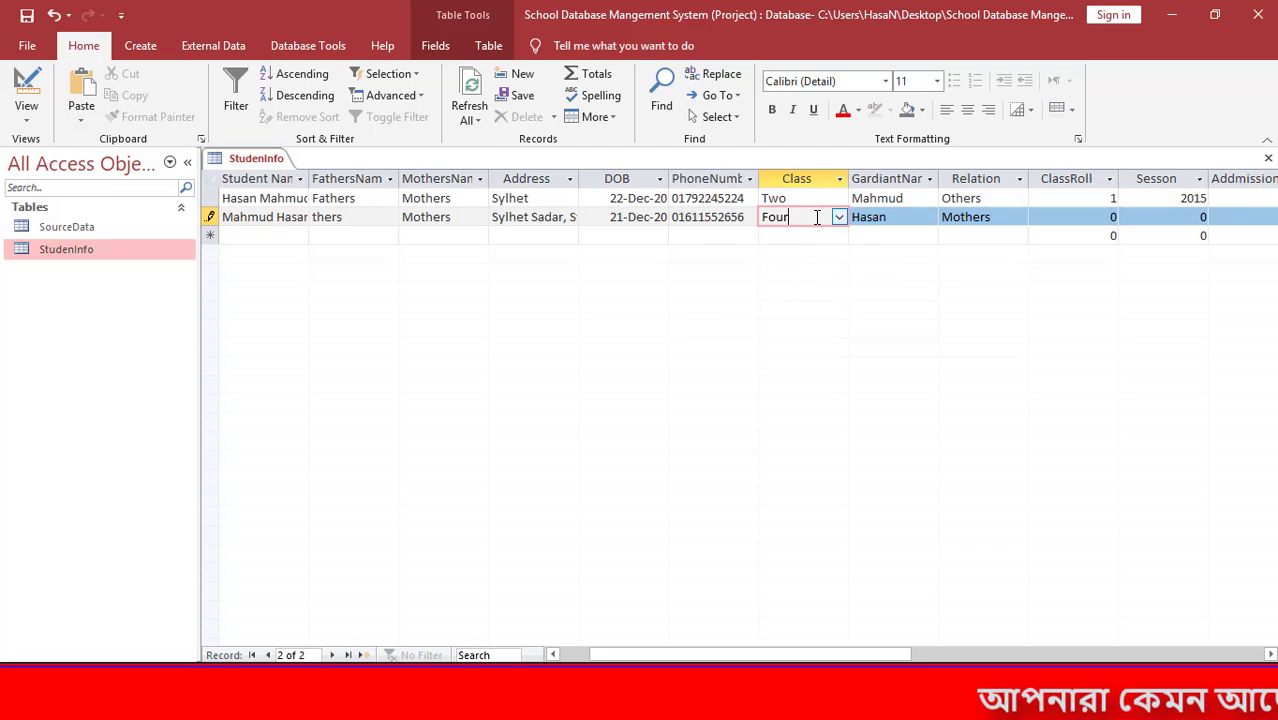
key("Up")
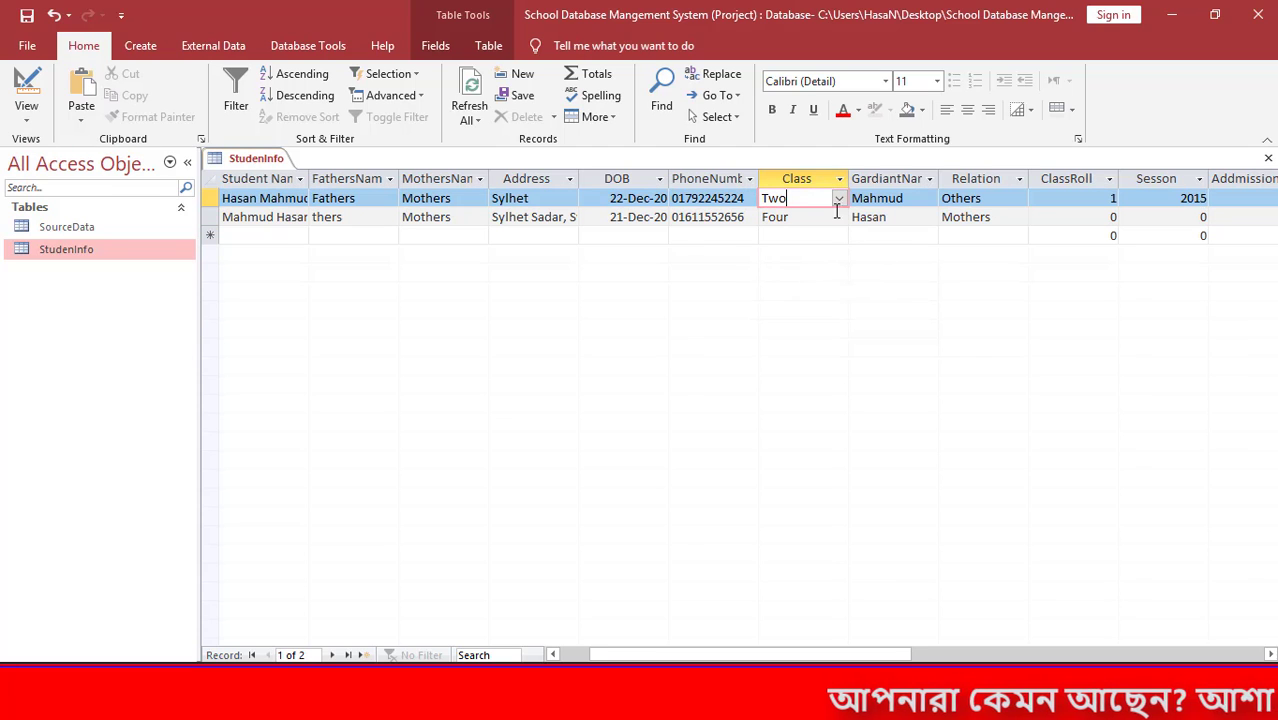
key("Tab")
key("Tab")
key("Tab")
key("Tab")
key("Tab")
key("Tab")
key("Tab")
key("Tab")
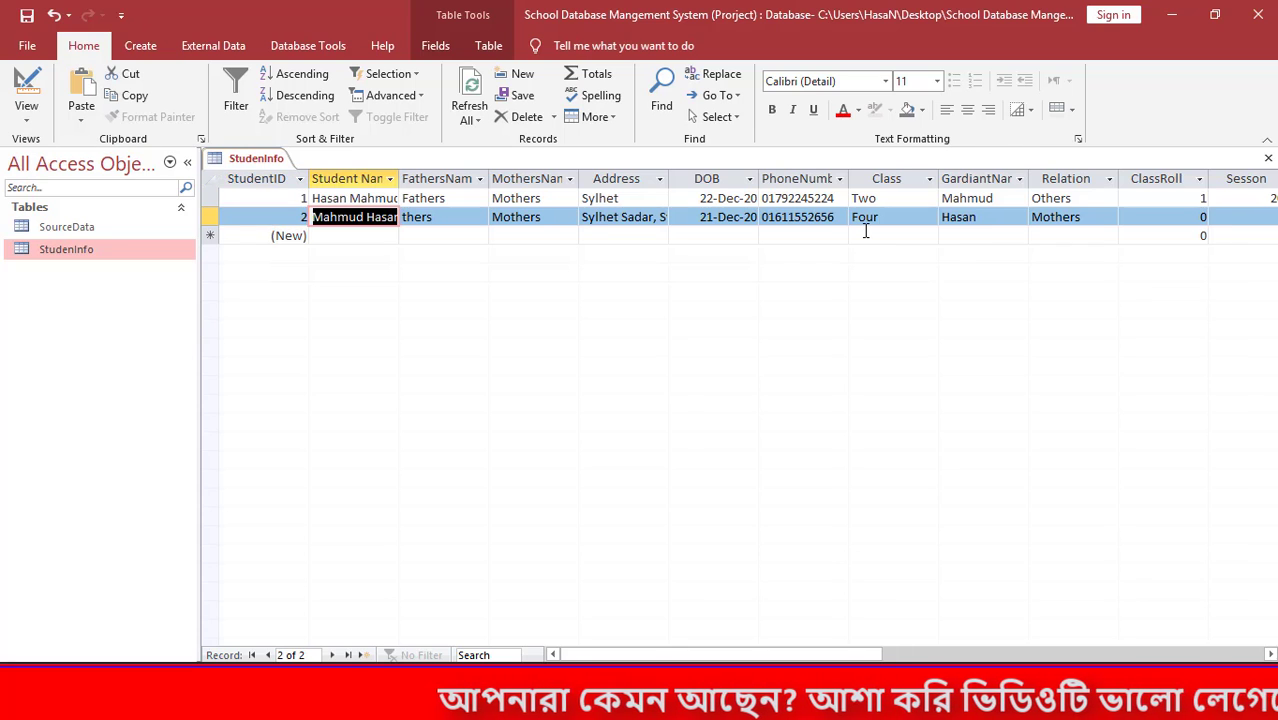
key("shift+Tab")
key("shift+Tab")
key("shift+Tab")
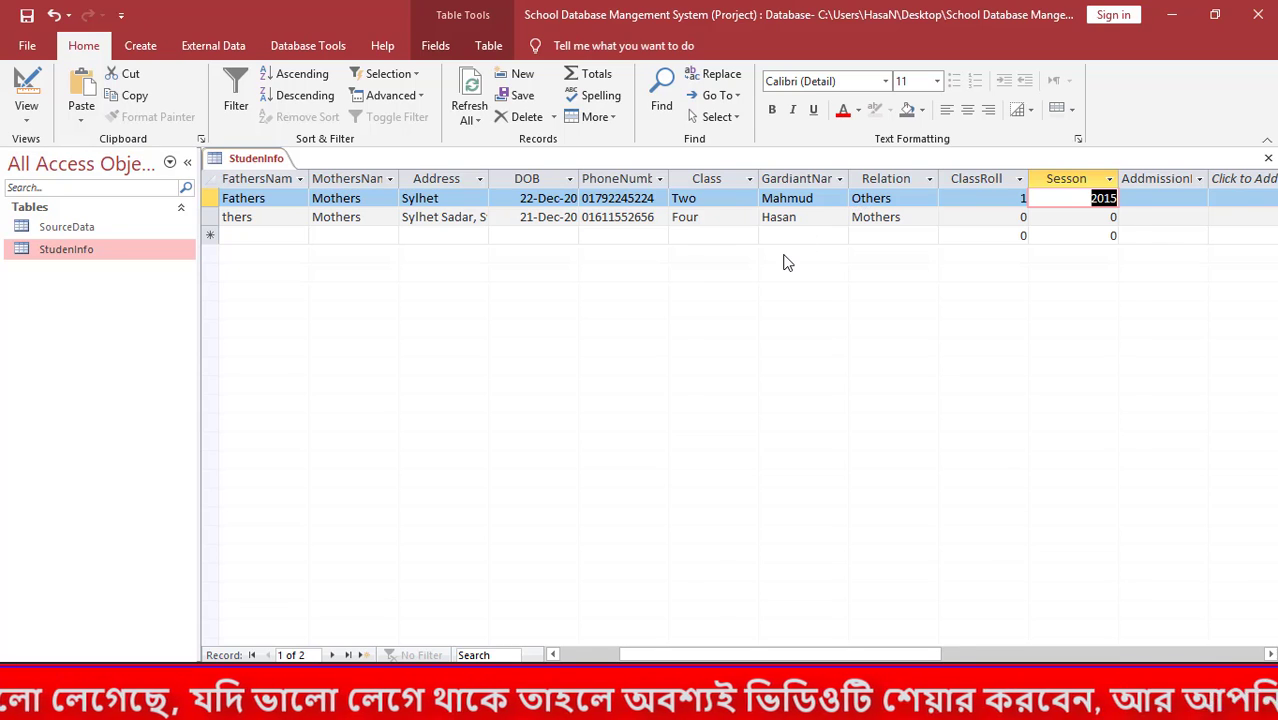
key("shift+Tab")
key("shift+Tab")
key("shift+Tab")
key("shift+Tab")
key("shift+Tab")
key("shift+Tab")
key("shift+Tab")
key("shift+Tab")
key("shift+Tab")
key("shift+Tab")
key("shift+Tab")
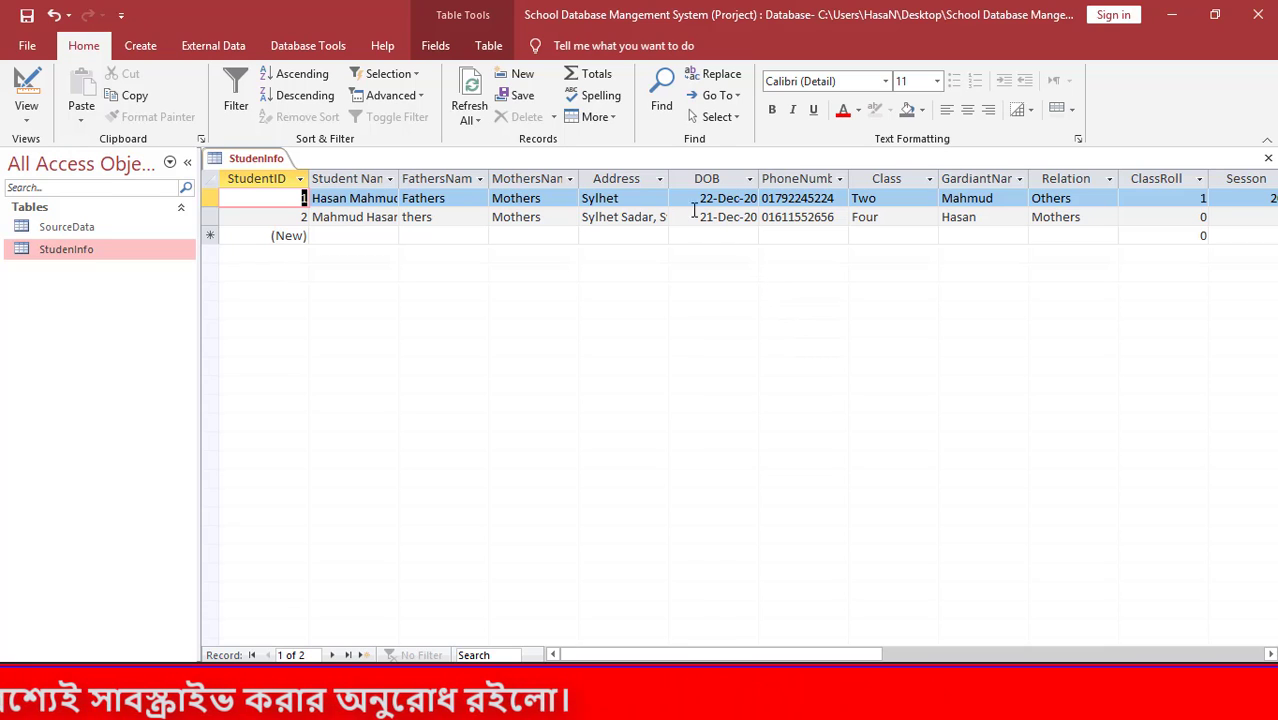
left_click(915, 198)
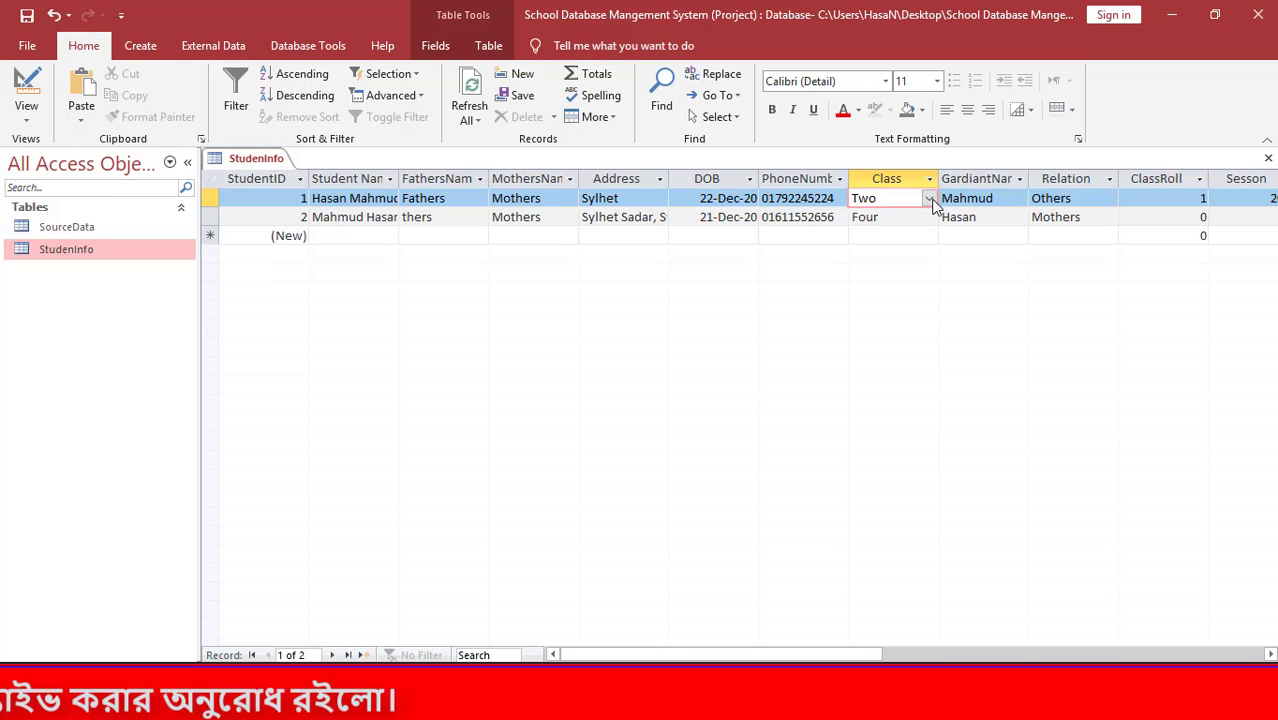
left_click(929, 198)
left_click(921, 252)
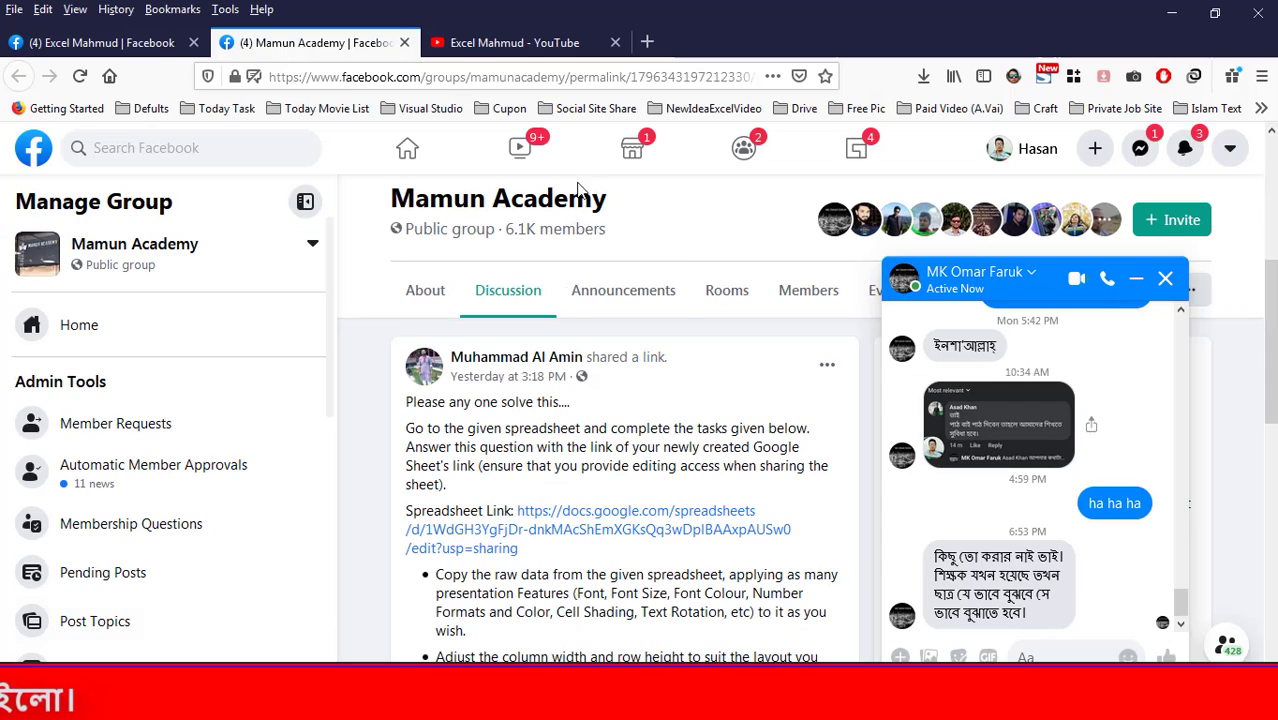
Browse the YouTube channel's Playlists page, including School Management System and MS Access Project.
left_click(526, 46)
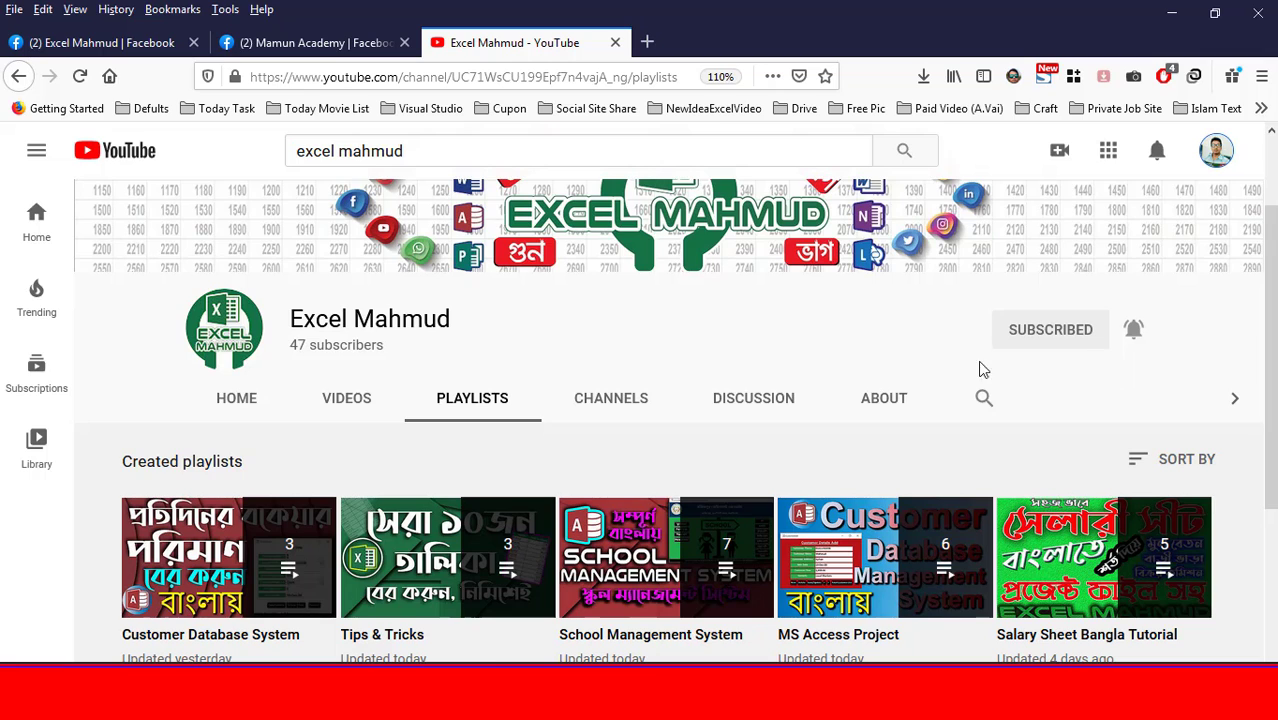
scroll(895, 390, "down", 1)
scroll(875, 460, "up", 2)
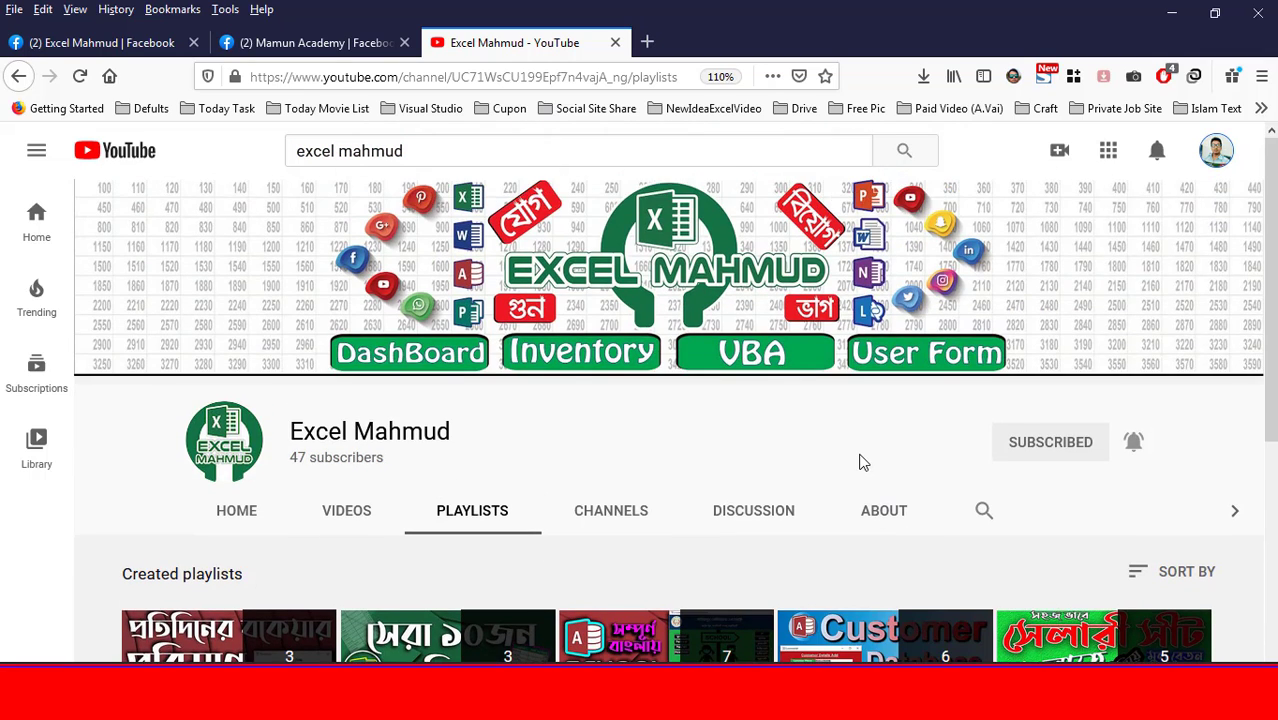
scroll(861, 460, "down", 1)
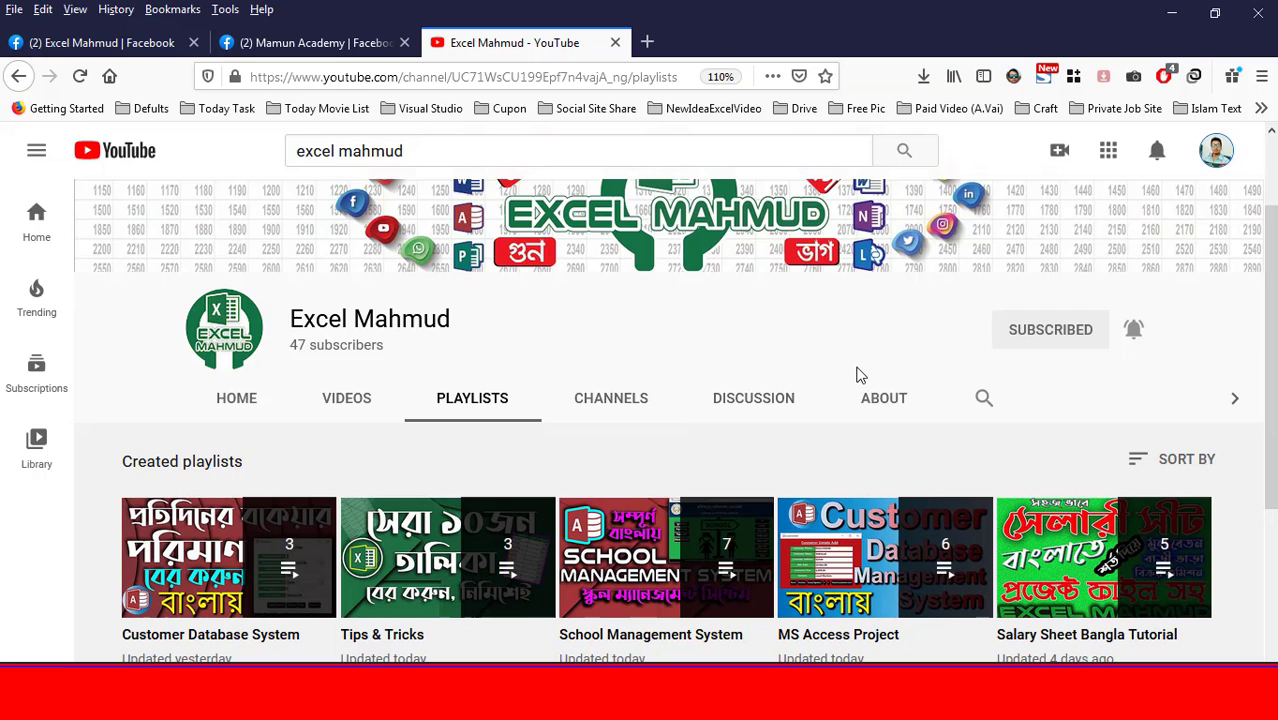
left_click(152, 41)
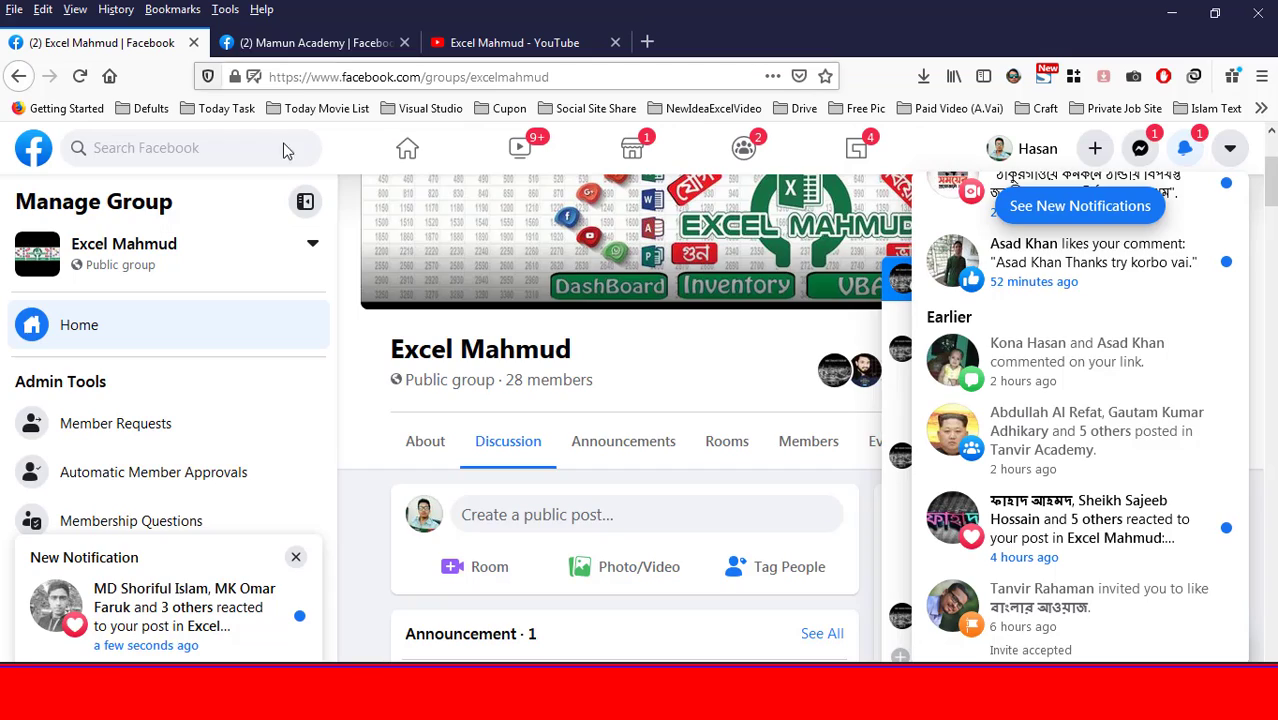
scroll(698, 397, "up", 3)
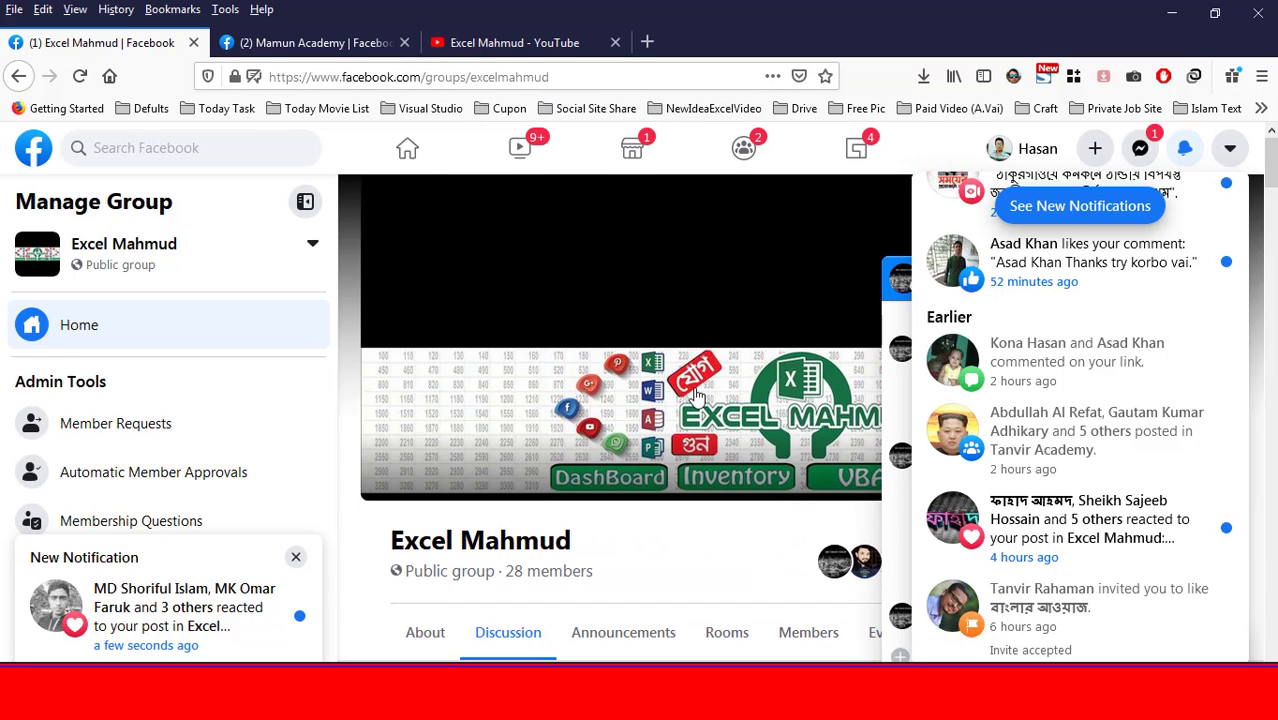
left_click(500, 42)
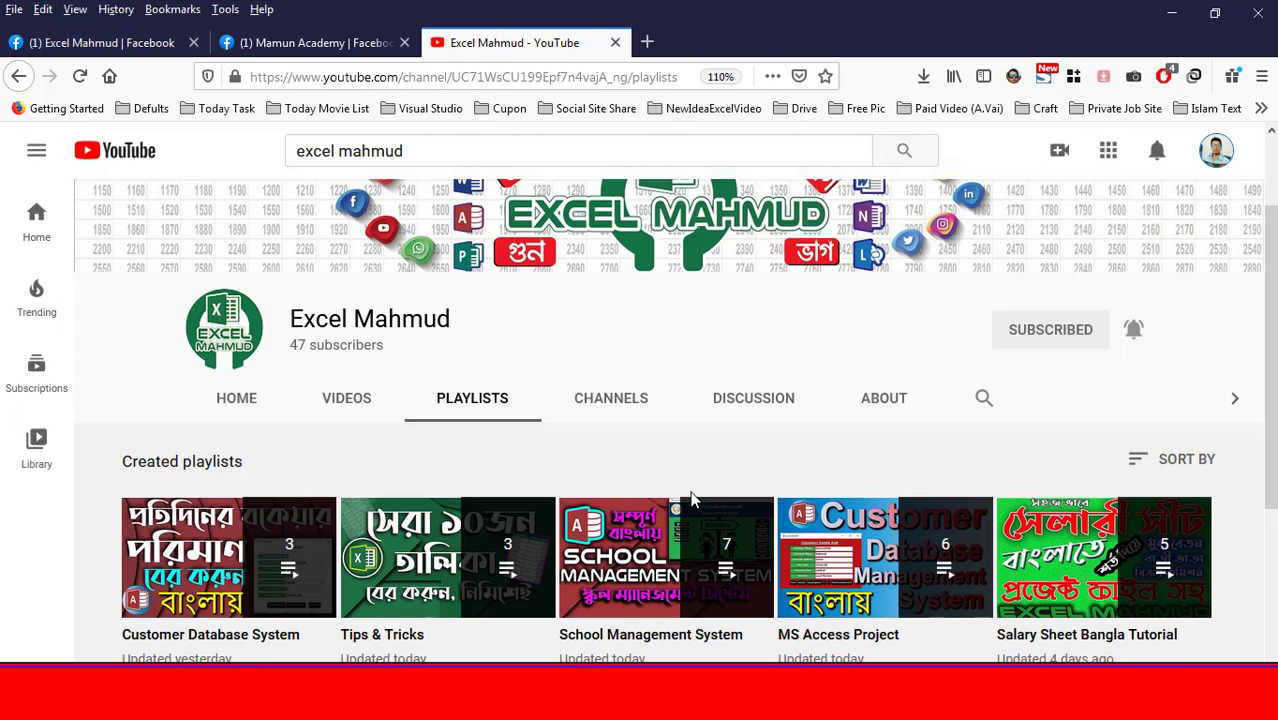
scroll(783, 500, "down", 3)
scroll(783, 497, "up", 3)
scroll(758, 430, "up", 2)
scroll(755, 435, "down", 2)
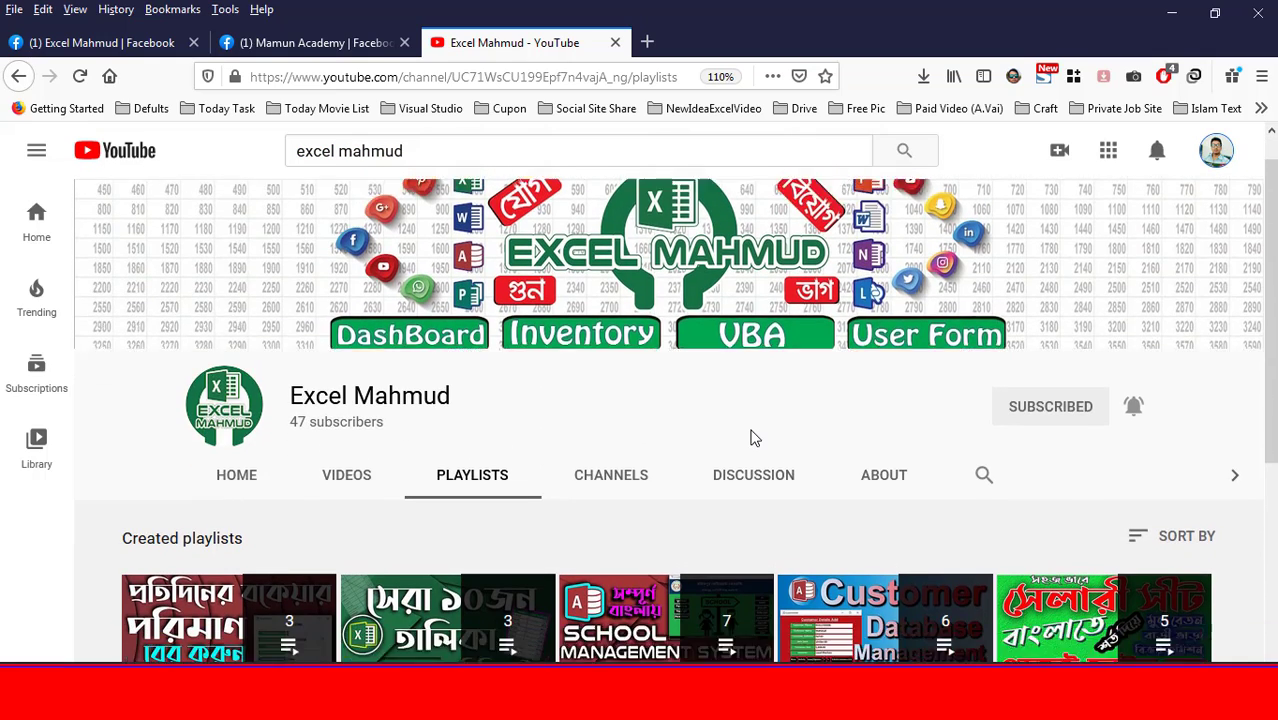